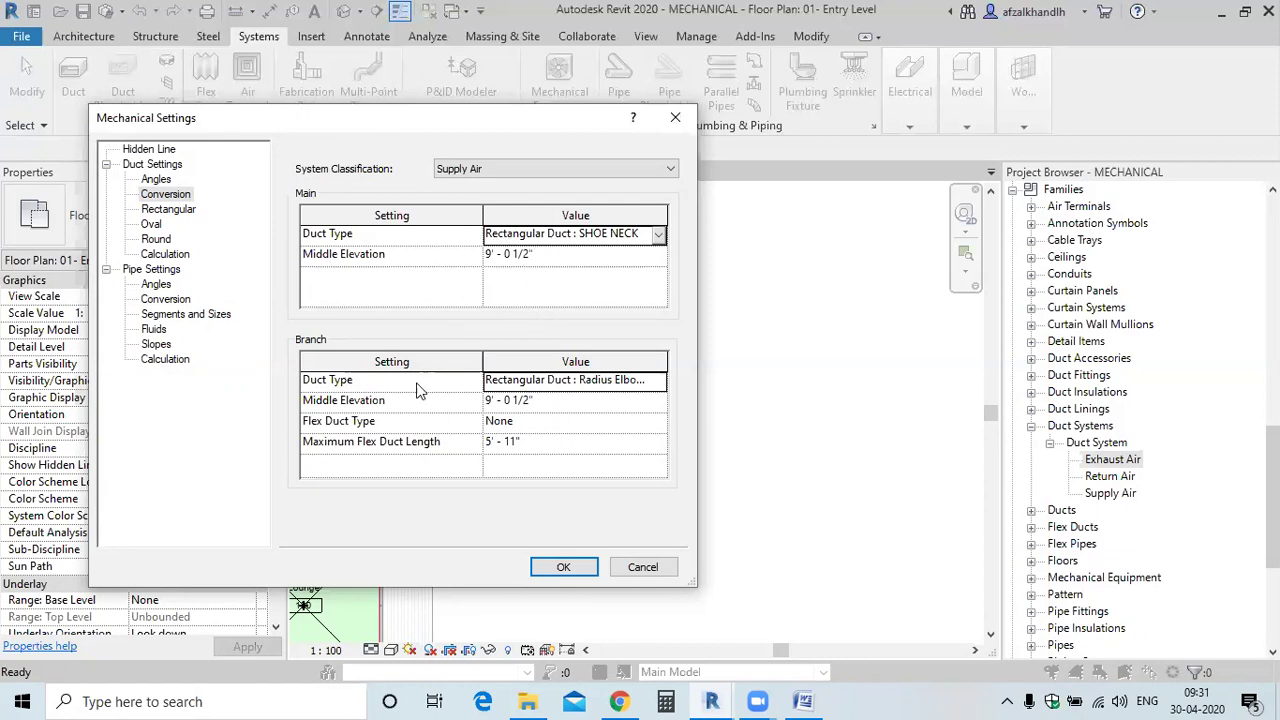
Set the Supply Air branch duct type for conversion to Rectangular Duct : SHOE NECK
{"action": "left_click", "coordinate": [657, 388]}
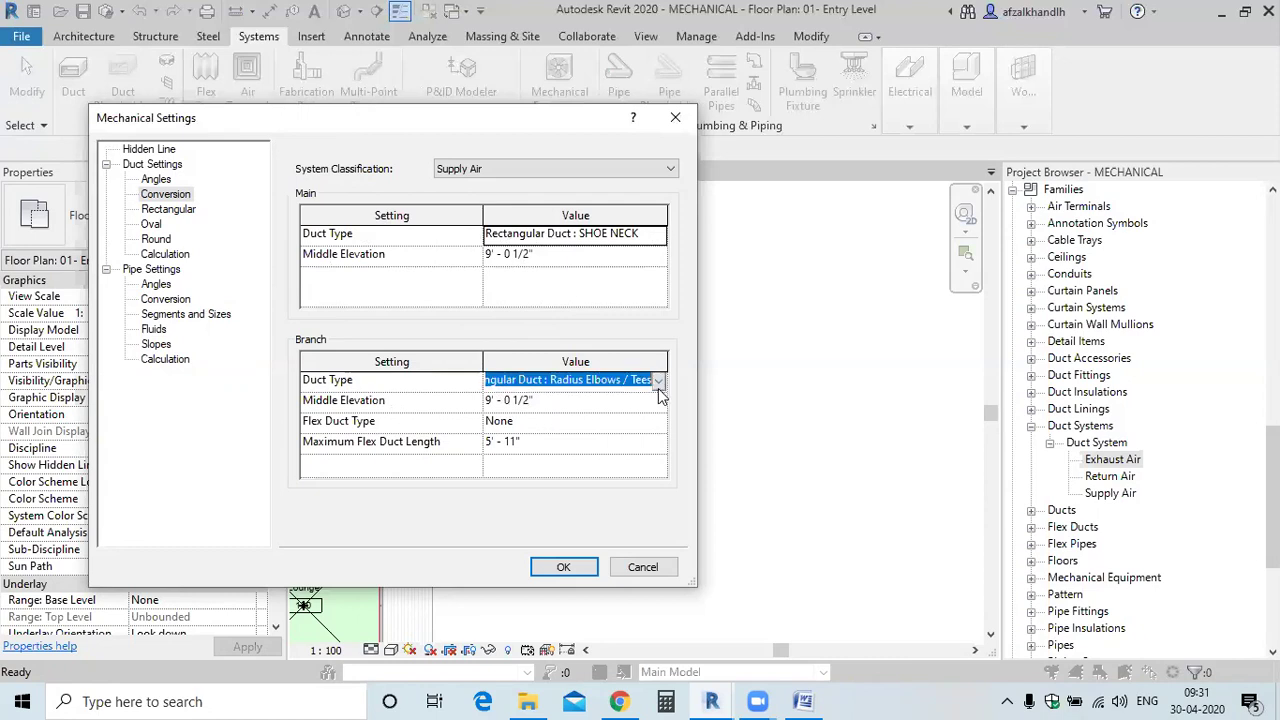
{"action": "left_click", "coordinate": [658, 388]}
{"action": "scroll", "coordinate": [695, 455], "scroll_direction": "down", "scroll_amount": 1}
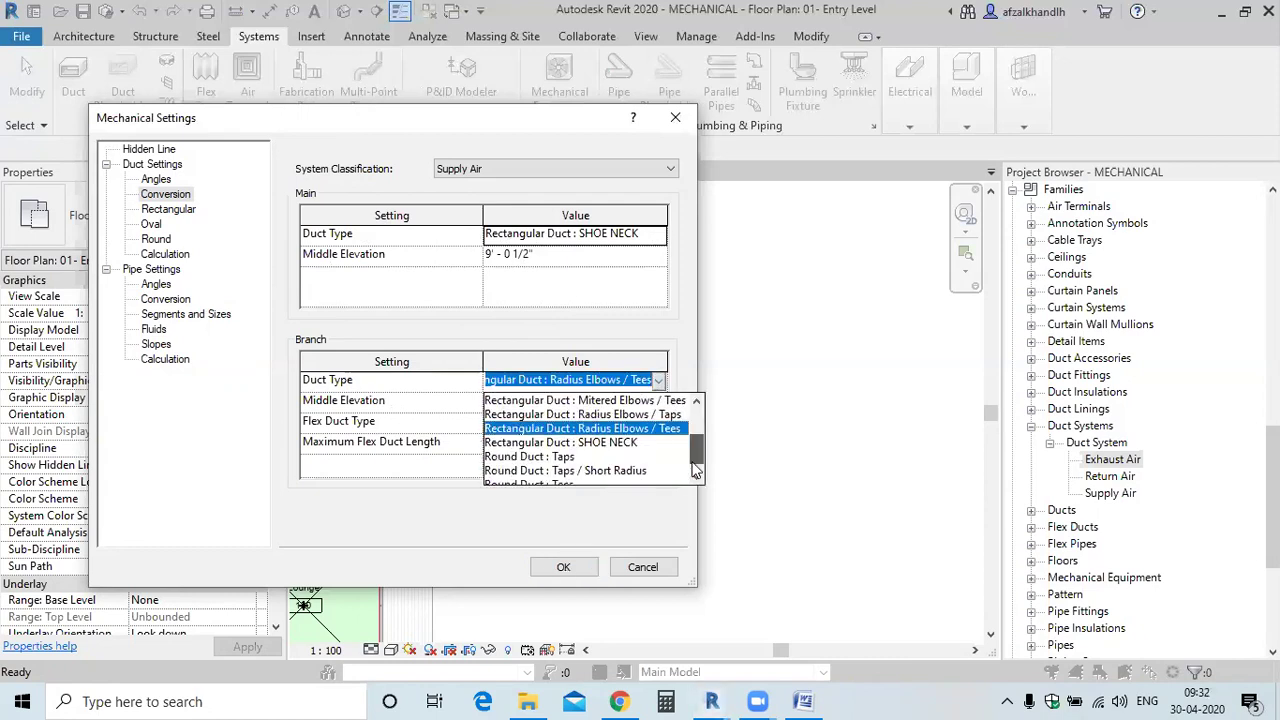
{"action": "left_click", "coordinate": [597, 450]}
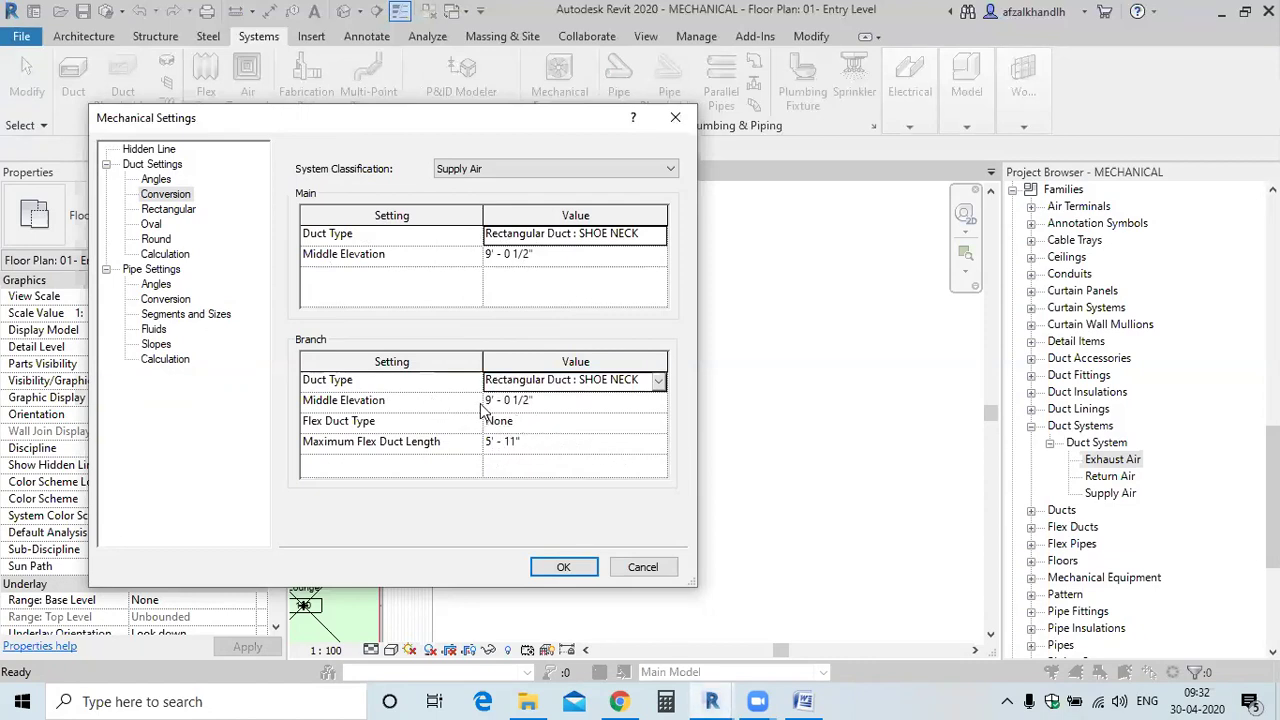
{"action": "left_click", "coordinate": [170, 209]}
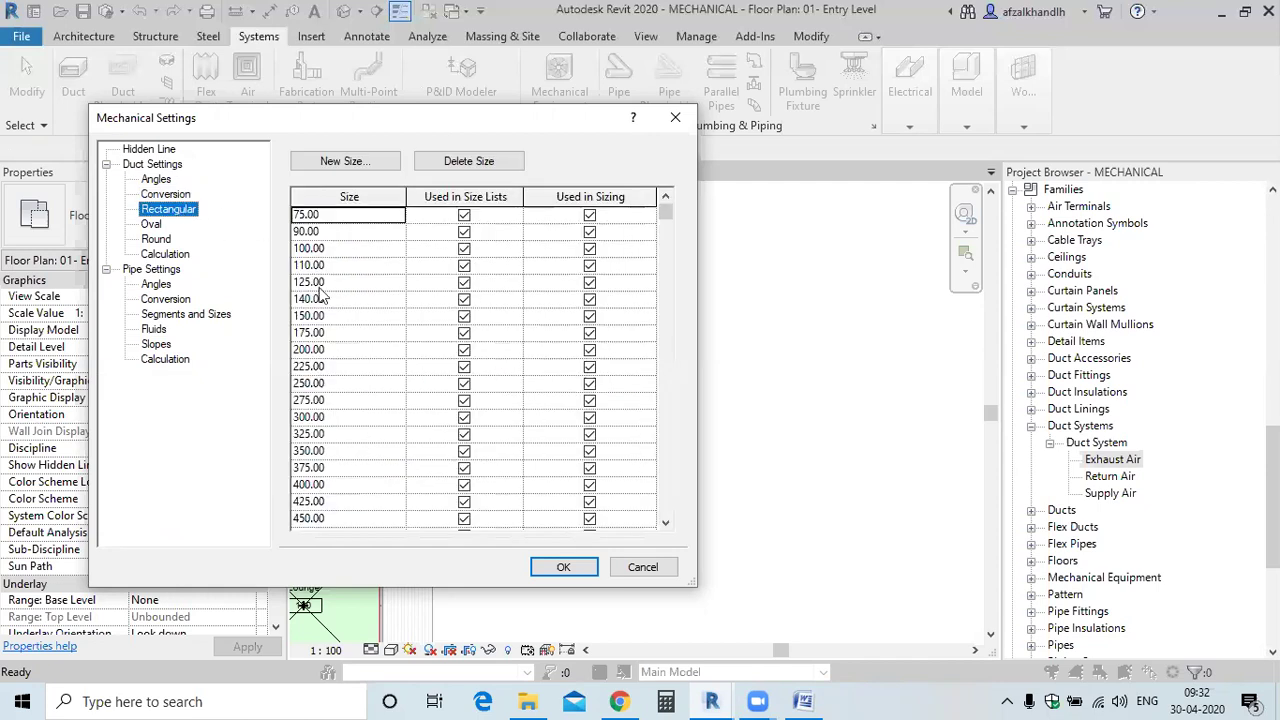
Remove rectangular sizes 75.00, 90.00, 110.00 from size lists and sizing, and 125.00 from size lists
{"action": "left_click", "coordinate": [467, 218]}
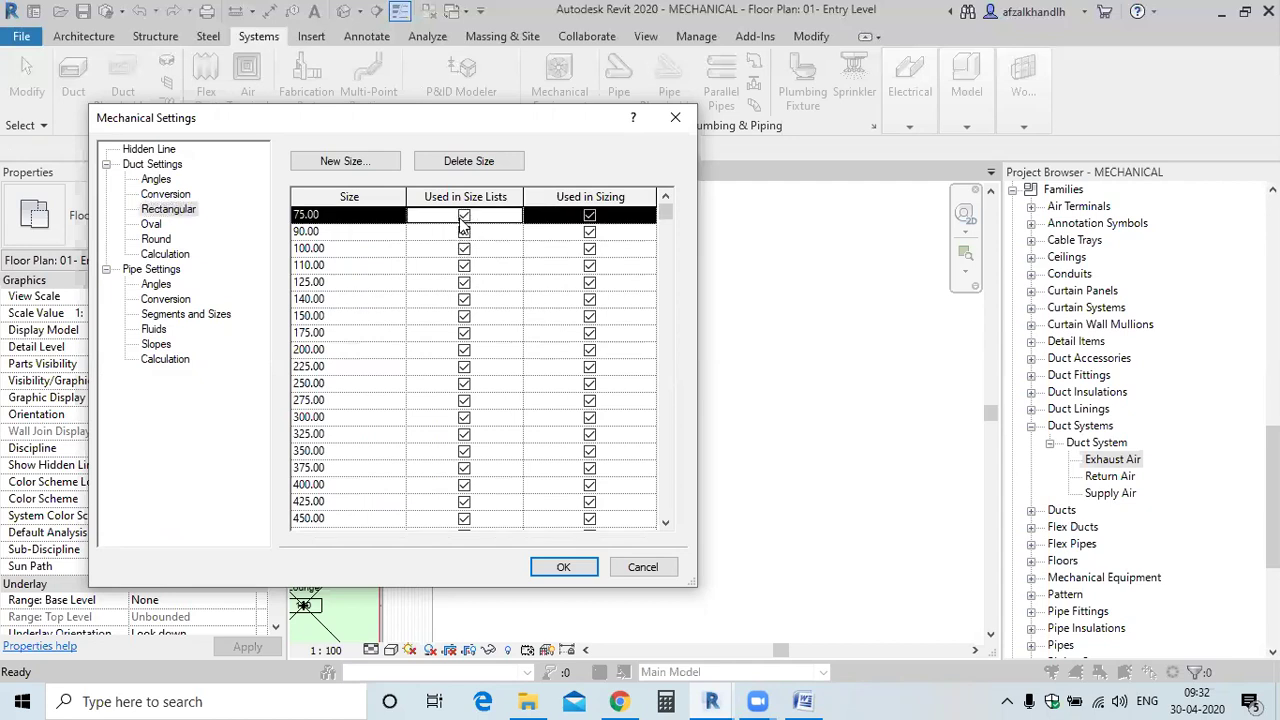
{"action": "left_click", "coordinate": [466, 222]}
{"action": "left_click", "coordinate": [590, 218]}
{"action": "left_click", "coordinate": [590, 216]}
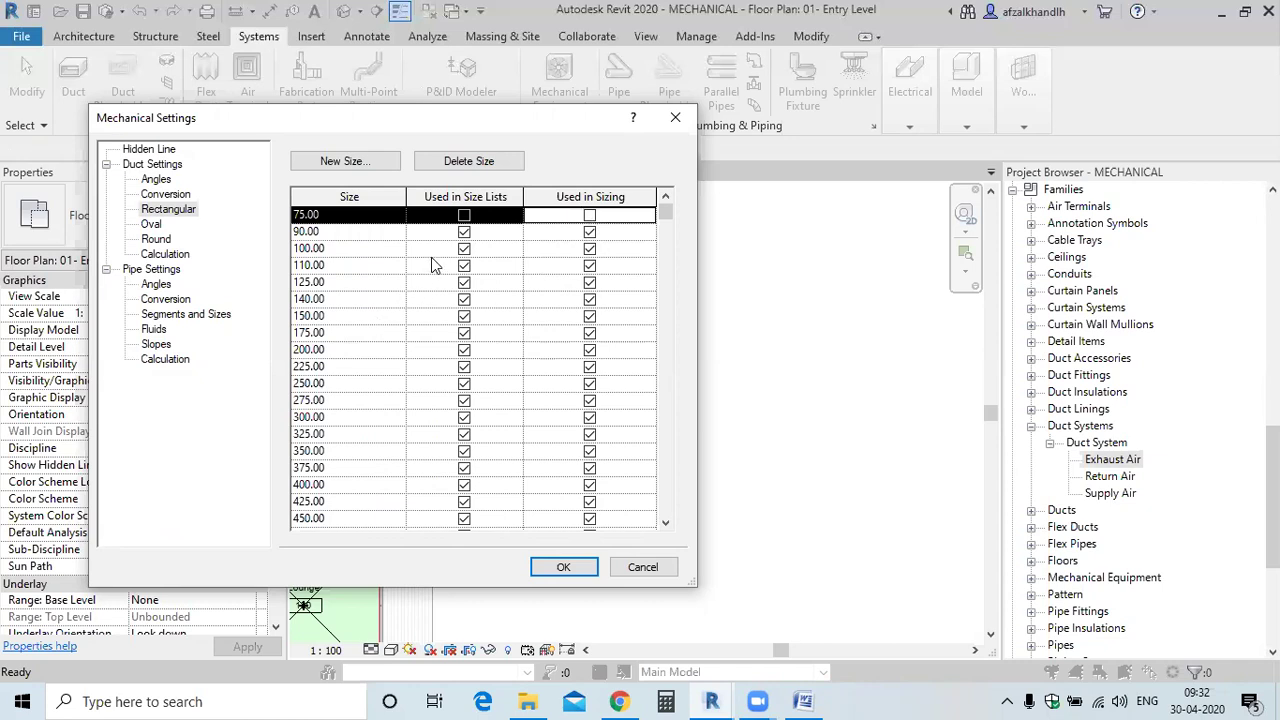
{"action": "double_click", "coordinate": [464, 233]}
{"action": "left_click", "coordinate": [590, 234]}
{"action": "left_click", "coordinate": [590, 232]}
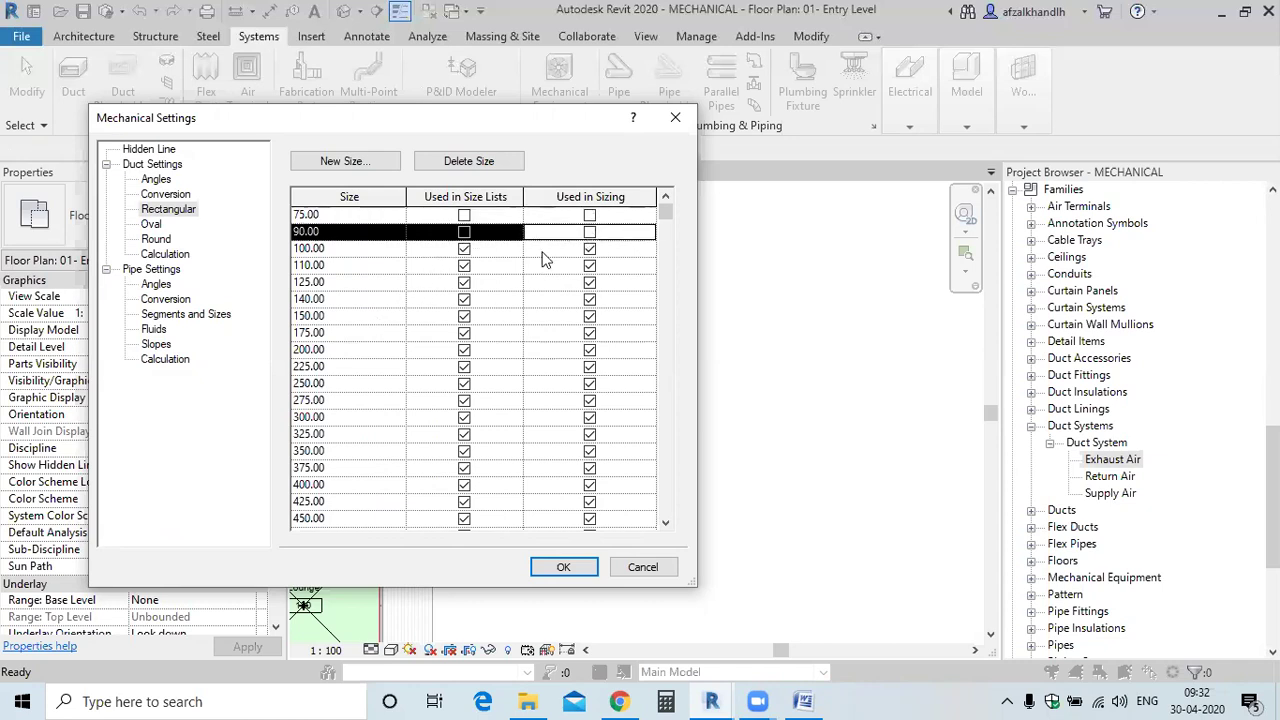
{"action": "double_click", "coordinate": [464, 266]}
{"action": "double_click", "coordinate": [590, 267]}
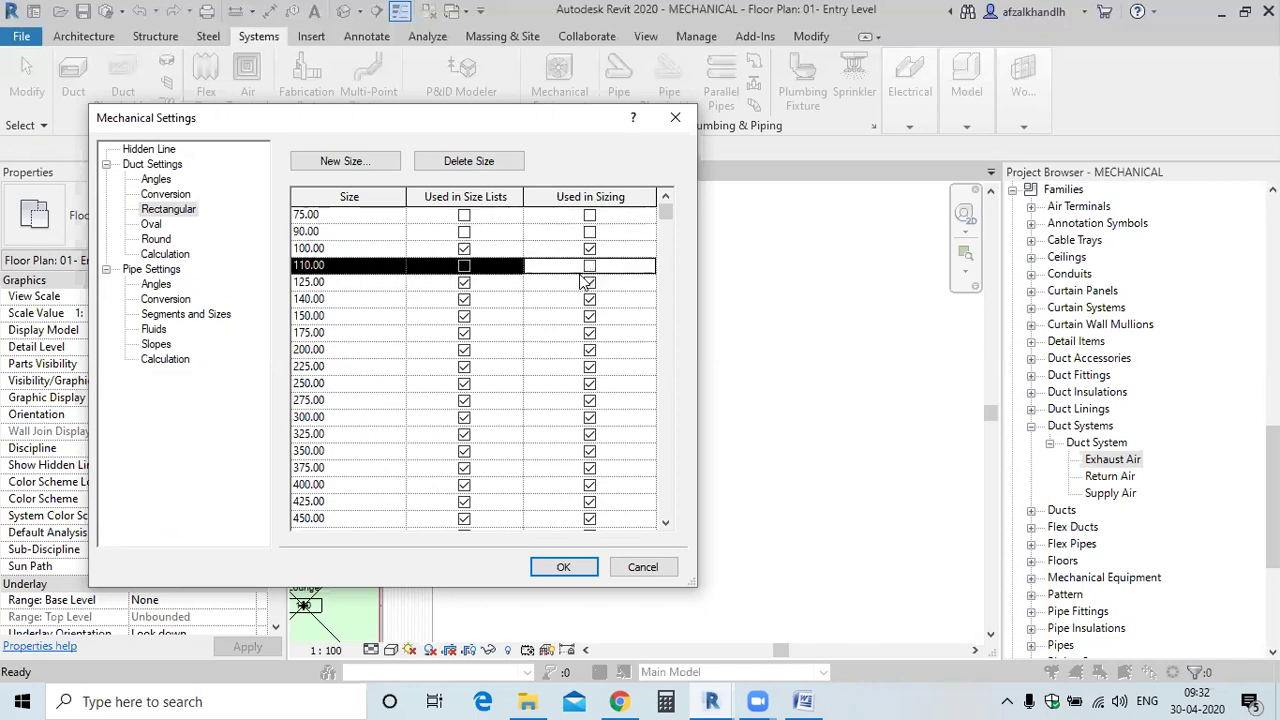
{"action": "double_click", "coordinate": [464, 283]}
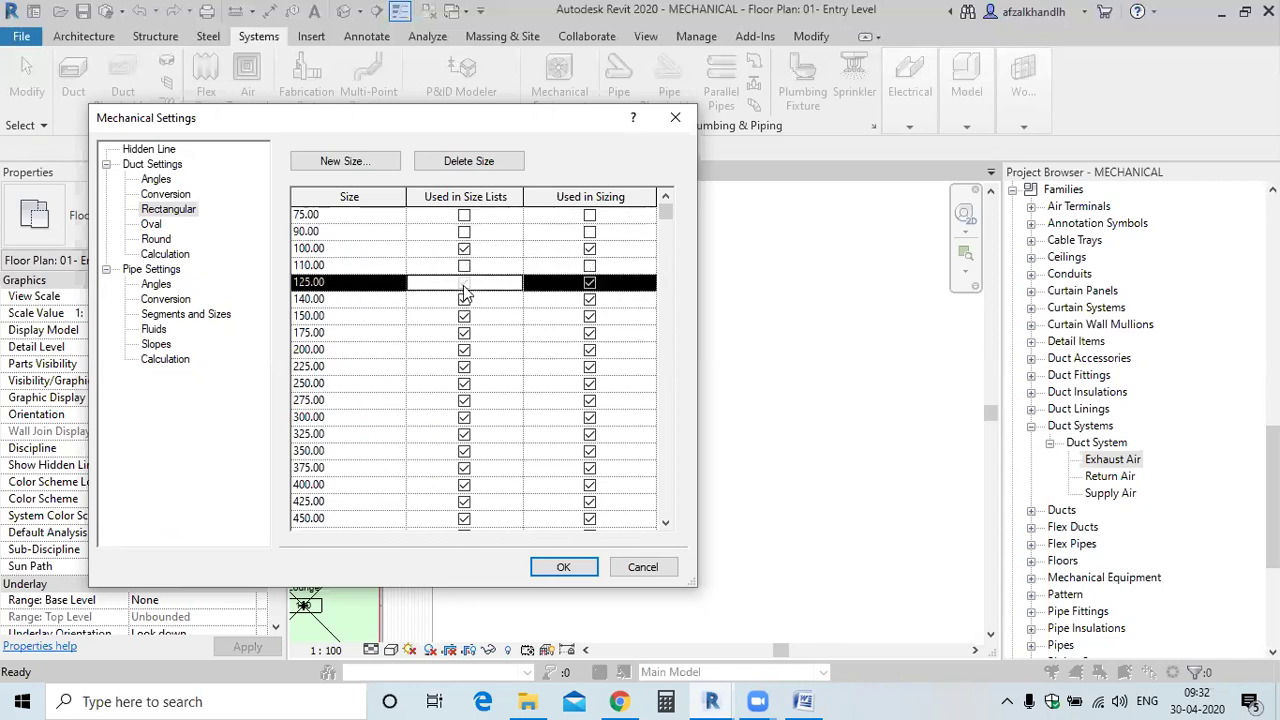
{"action": "left_click", "coordinate": [589, 283]}
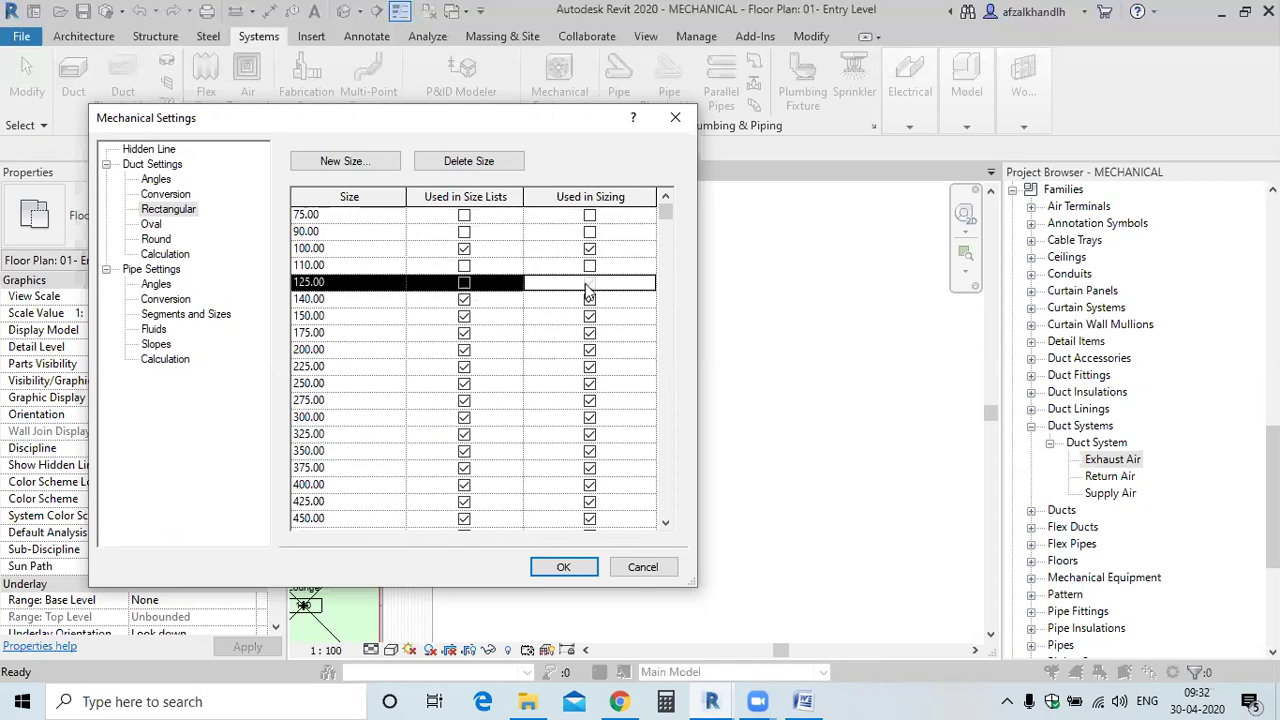
Remove rectangular sizes 140.00, 175.00, 225.00 and 275.00 from size lists and sizing
{"action": "left_click", "coordinate": [466, 300]}
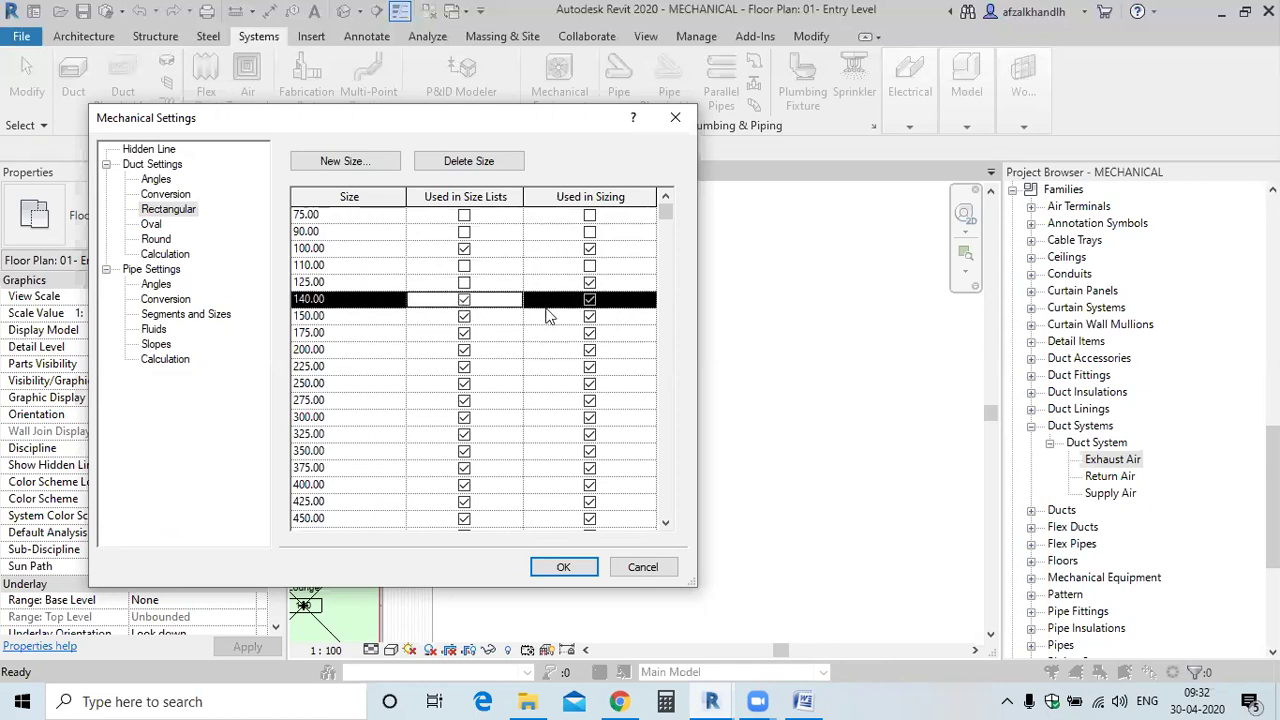
{"action": "left_click", "coordinate": [464, 300]}
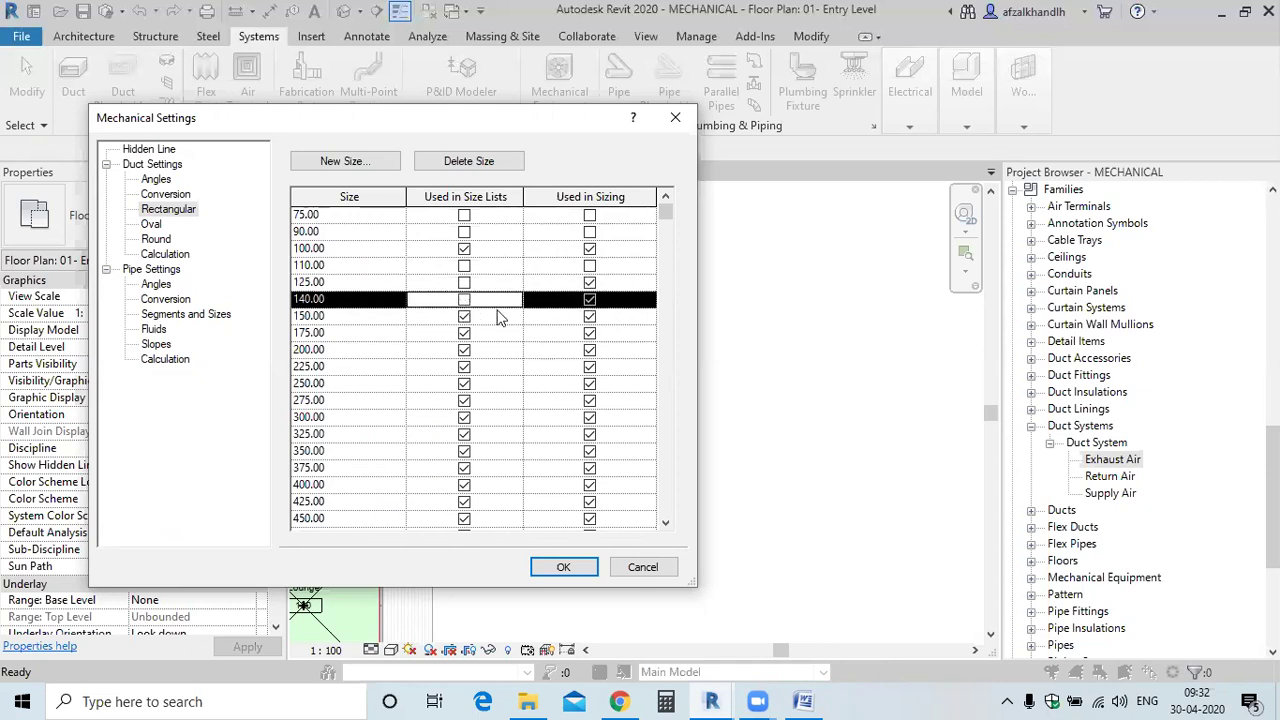
{"action": "left_click", "coordinate": [588, 306]}
{"action": "left_click", "coordinate": [588, 305]}
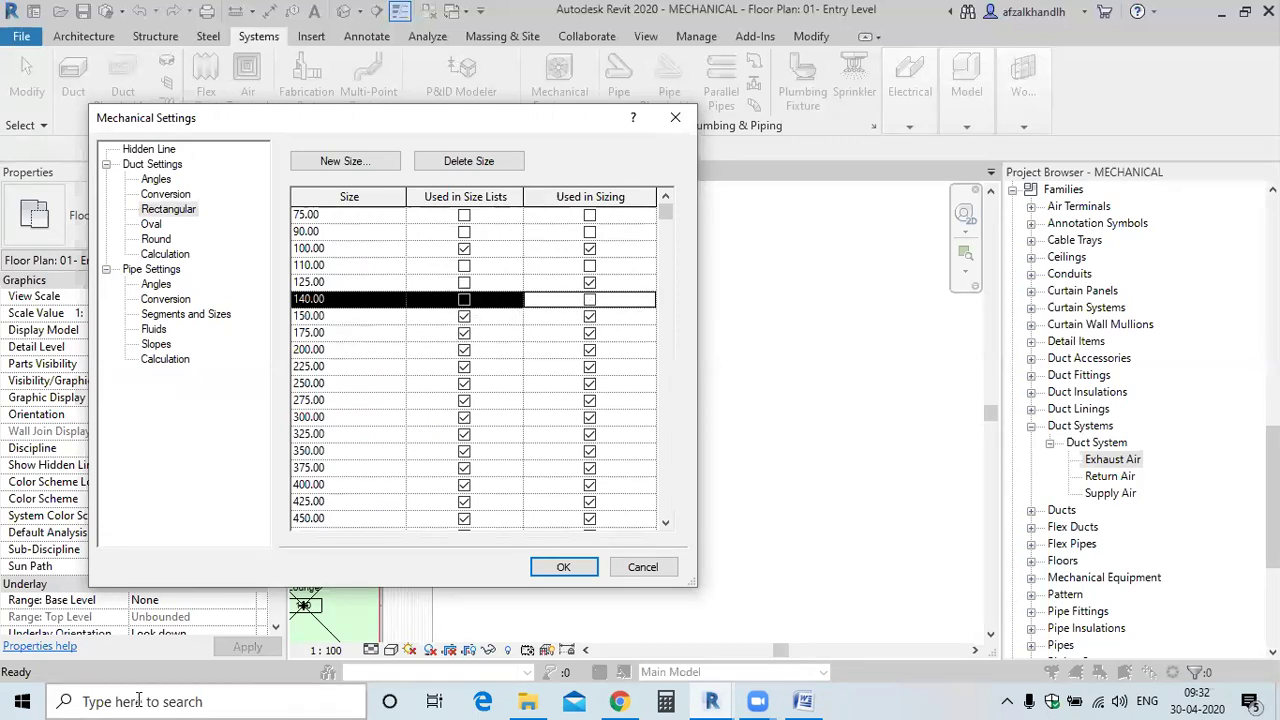
{"action": "left_click", "coordinate": [464, 333]}
{"action": "left_click", "coordinate": [589, 333]}
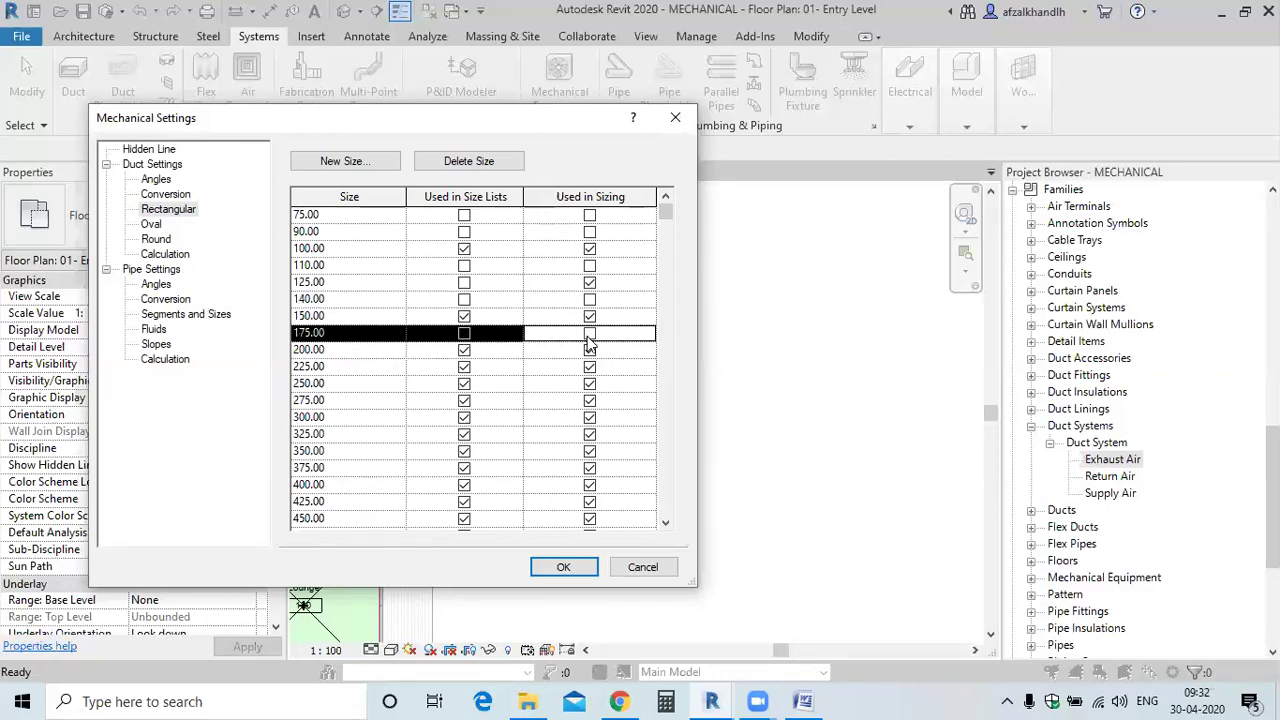
{"action": "left_click", "coordinate": [464, 368]}
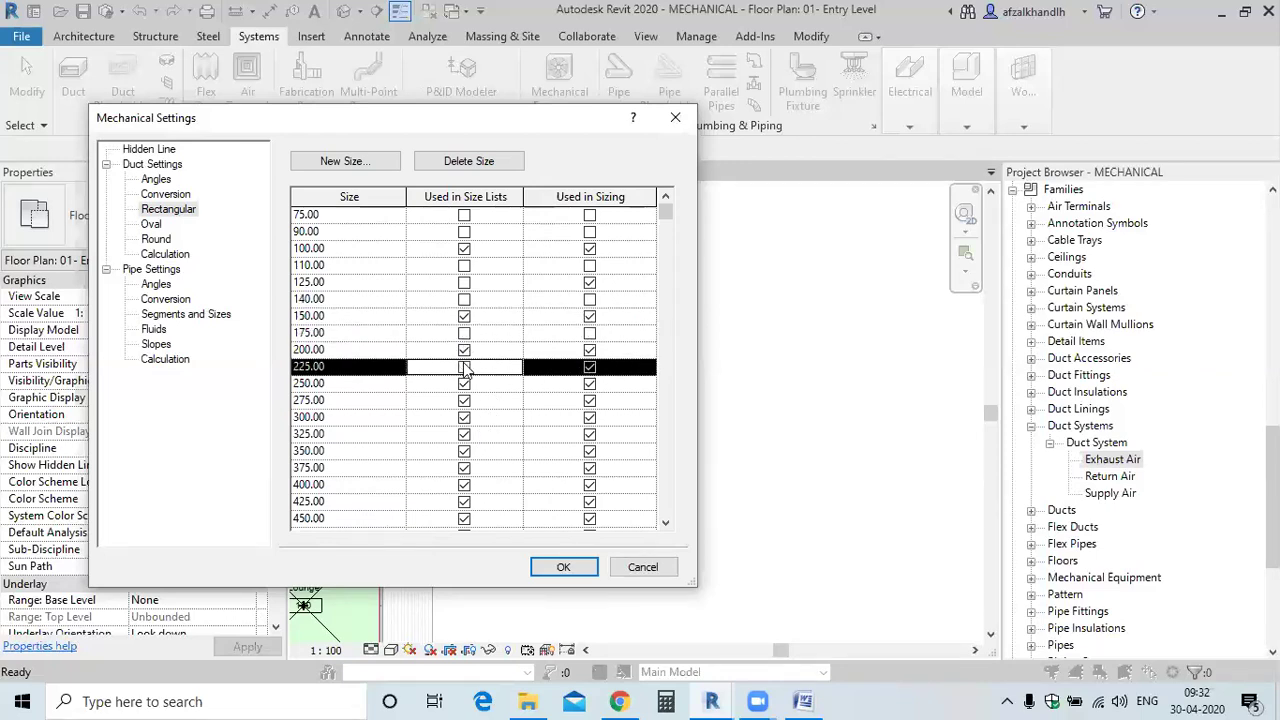
{"action": "left_click", "coordinate": [588, 370]}
{"action": "left_click", "coordinate": [589, 368]}
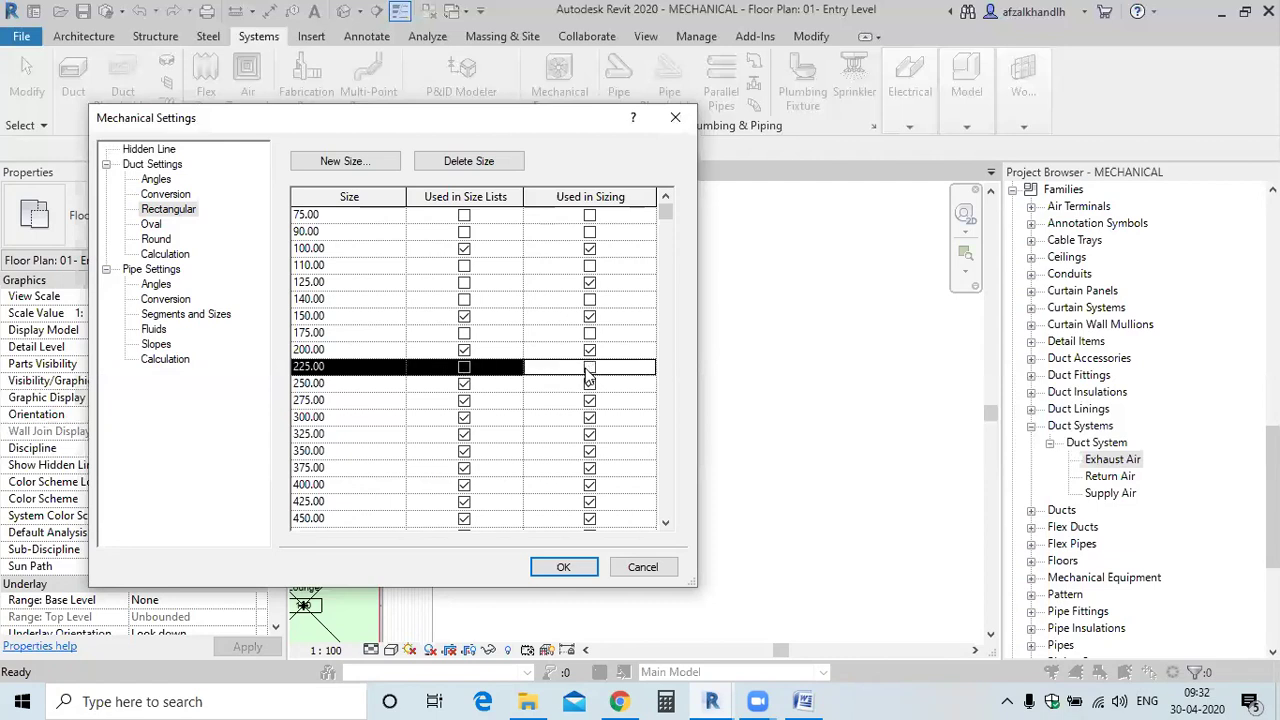
{"action": "left_click", "coordinate": [462, 403]}
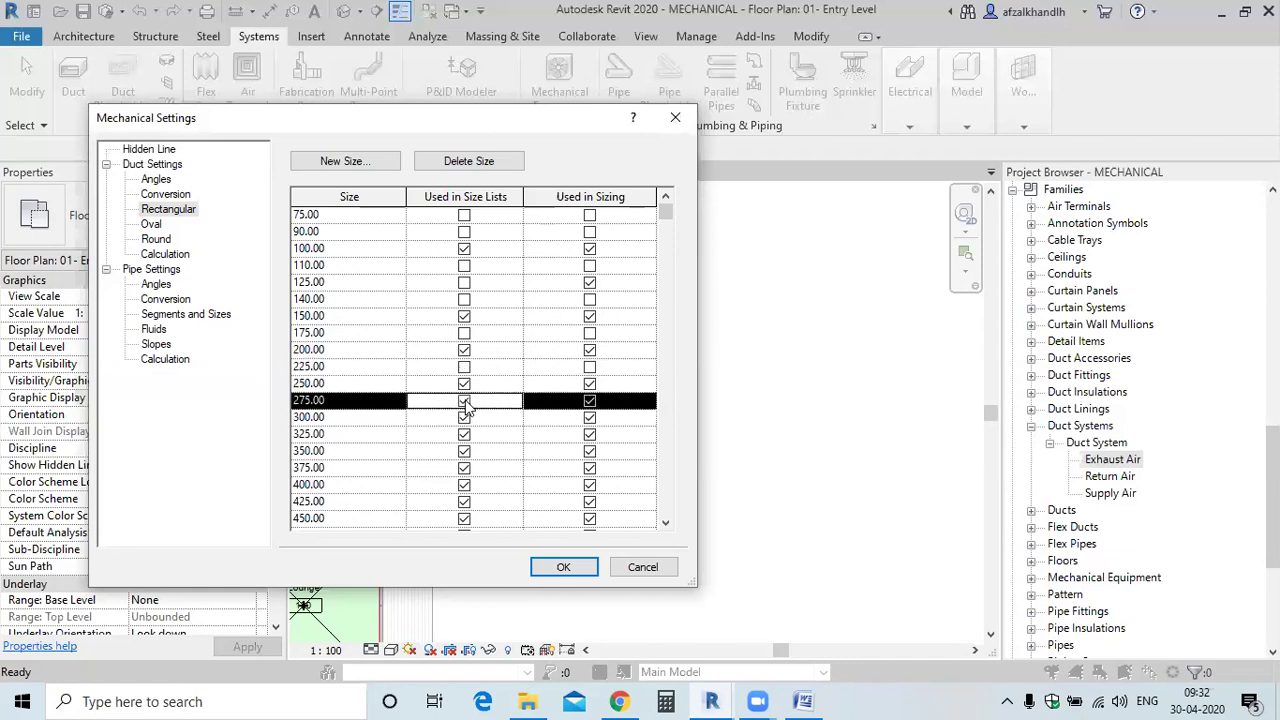
{"action": "left_click", "coordinate": [463, 403]}
{"action": "left_click", "coordinate": [589, 403]}
{"action": "left_click", "coordinate": [589, 405]}
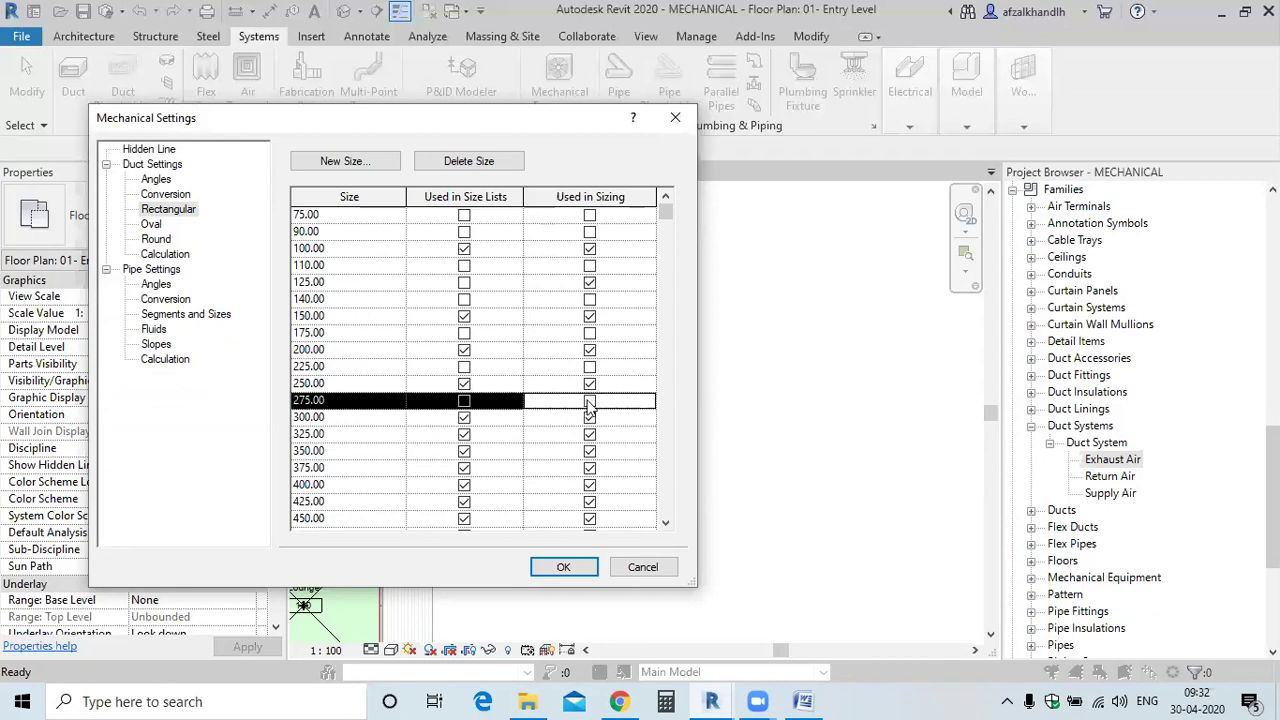
Remove rectangular sizes 325.00, 375.00, 425.00 and 475.00 from size lists and sizing
{"action": "left_click", "coordinate": [466, 436]}
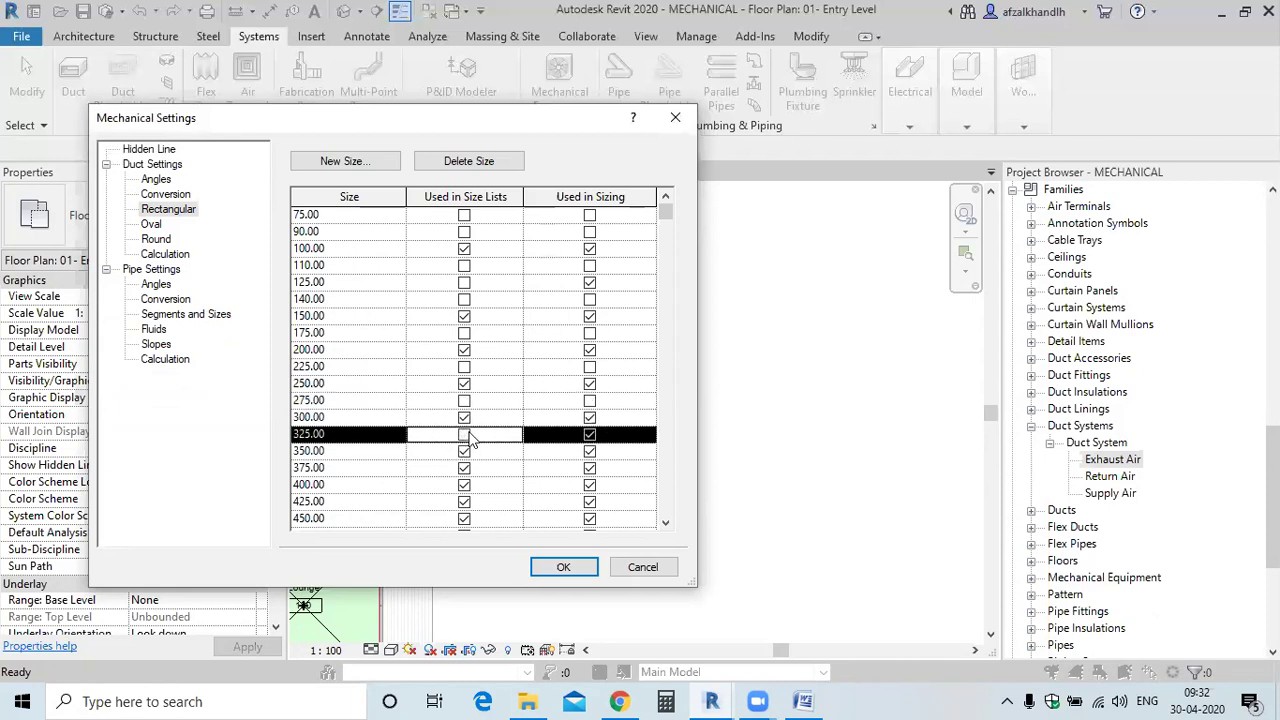
{"action": "left_click", "coordinate": [589, 436]}
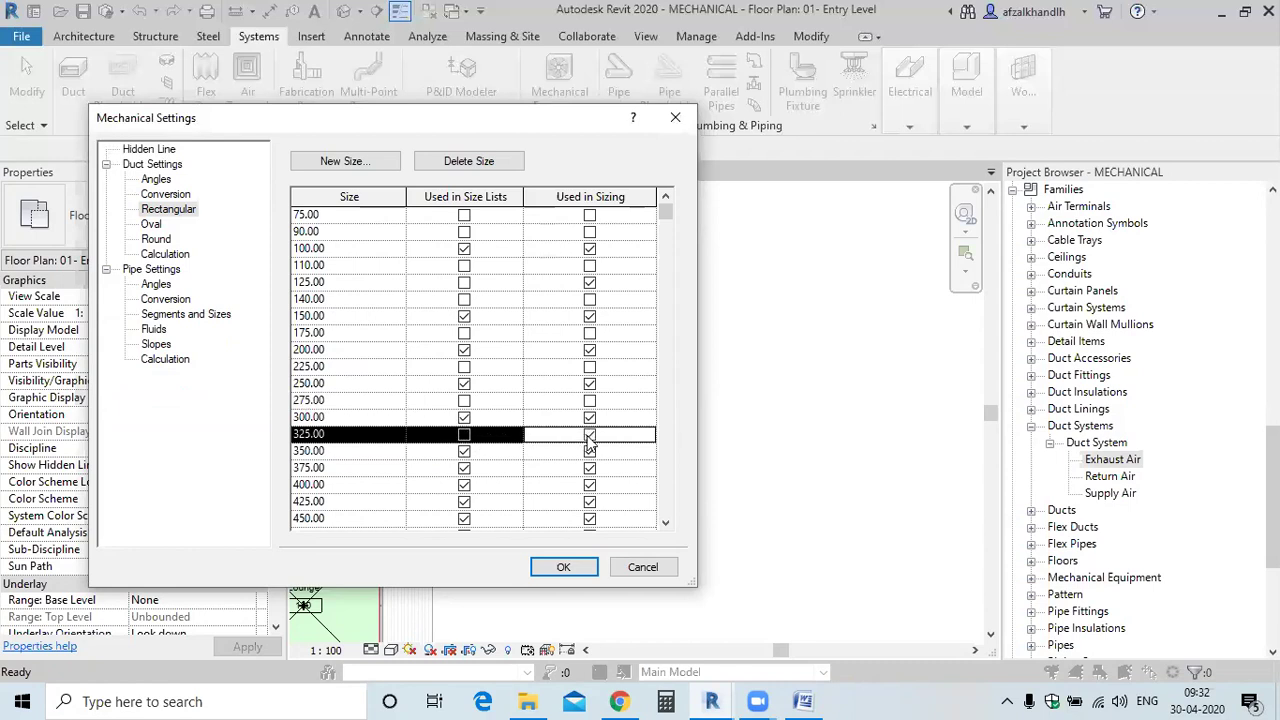
{"action": "left_click", "coordinate": [466, 469]}
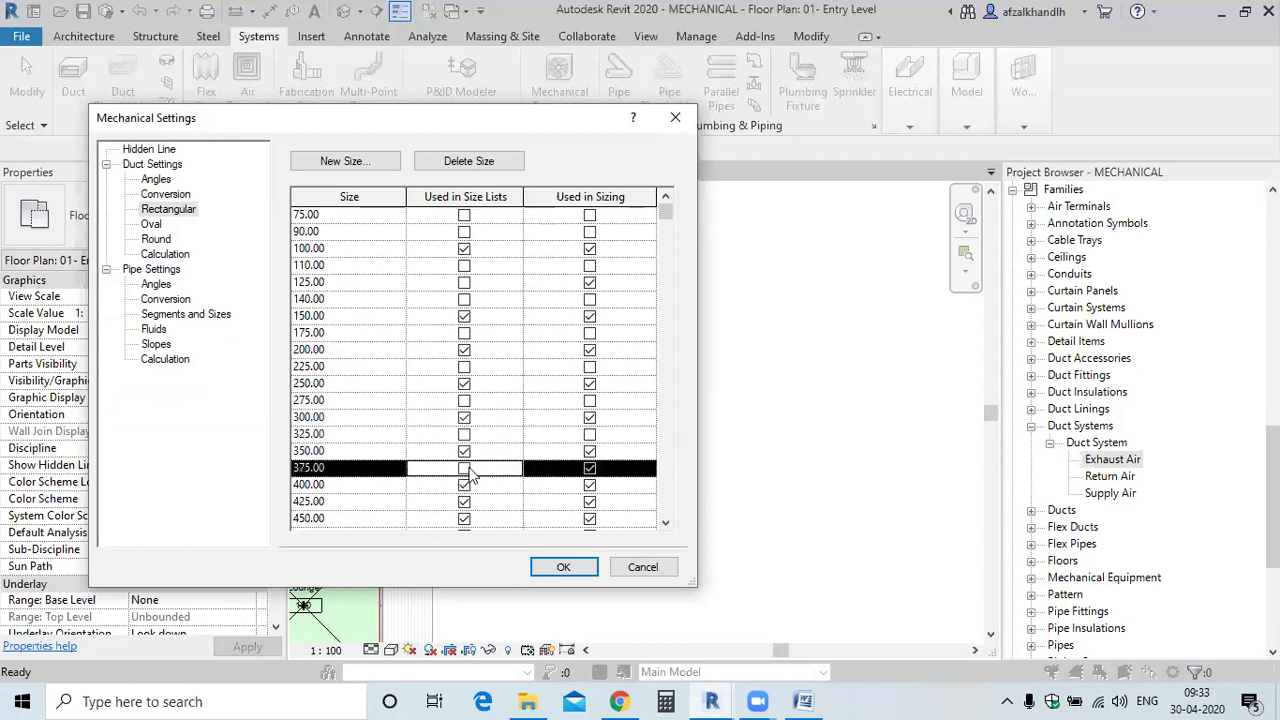
{"action": "left_click", "coordinate": [589, 470]}
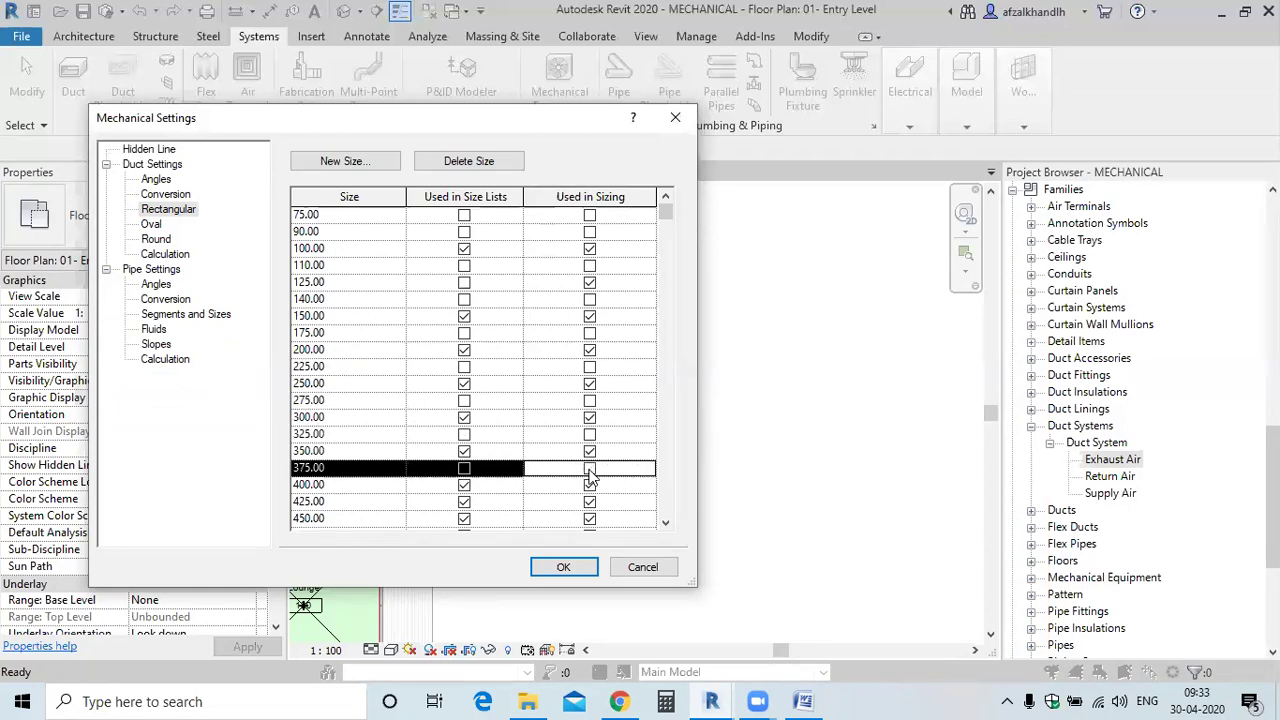
{"action": "left_click", "coordinate": [464, 503]}
{"action": "left_click", "coordinate": [464, 502]}
{"action": "left_click", "coordinate": [589, 505]}
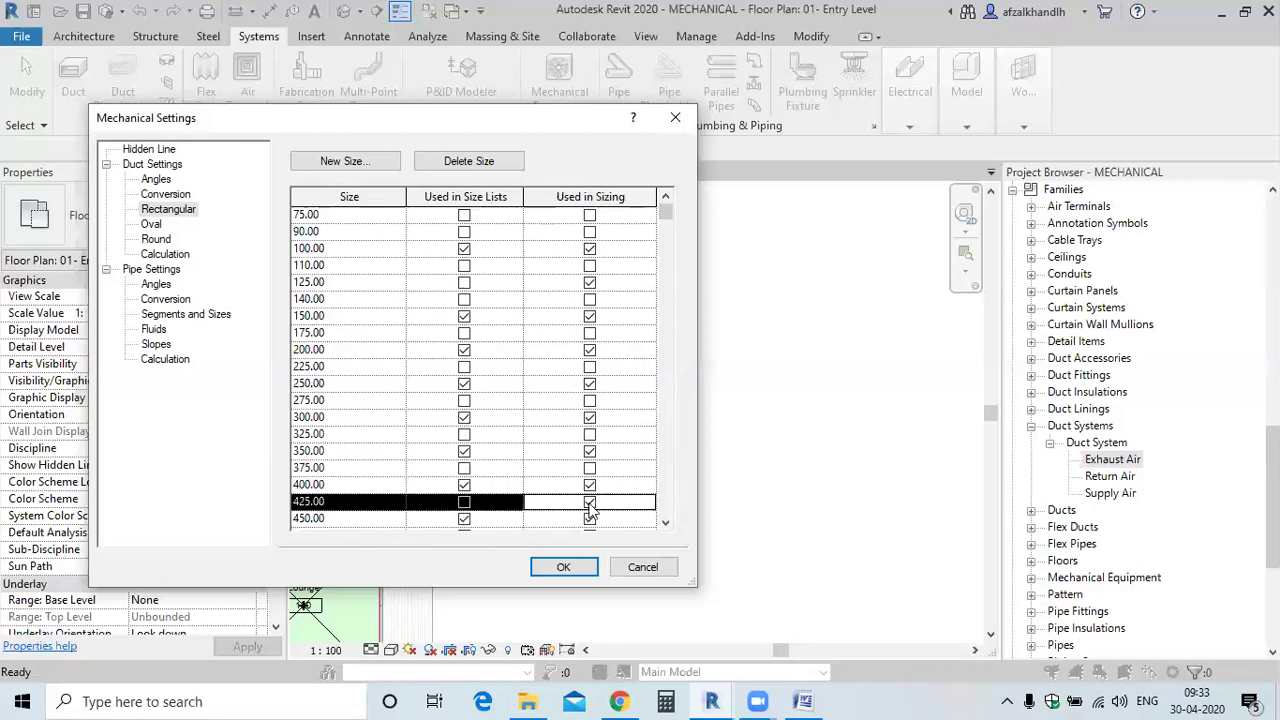
{"action": "scroll", "coordinate": [535, 502], "scroll_direction": "down", "scroll_amount": 1}
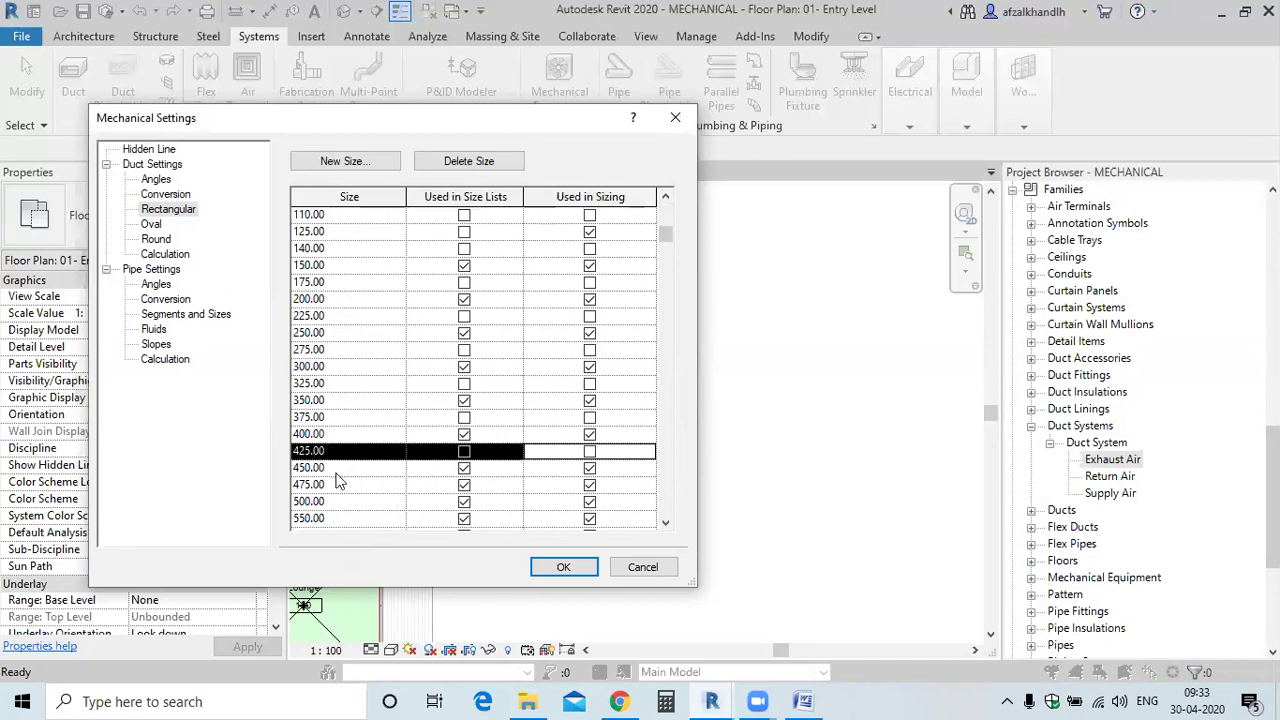
{"action": "left_click", "coordinate": [464, 486]}
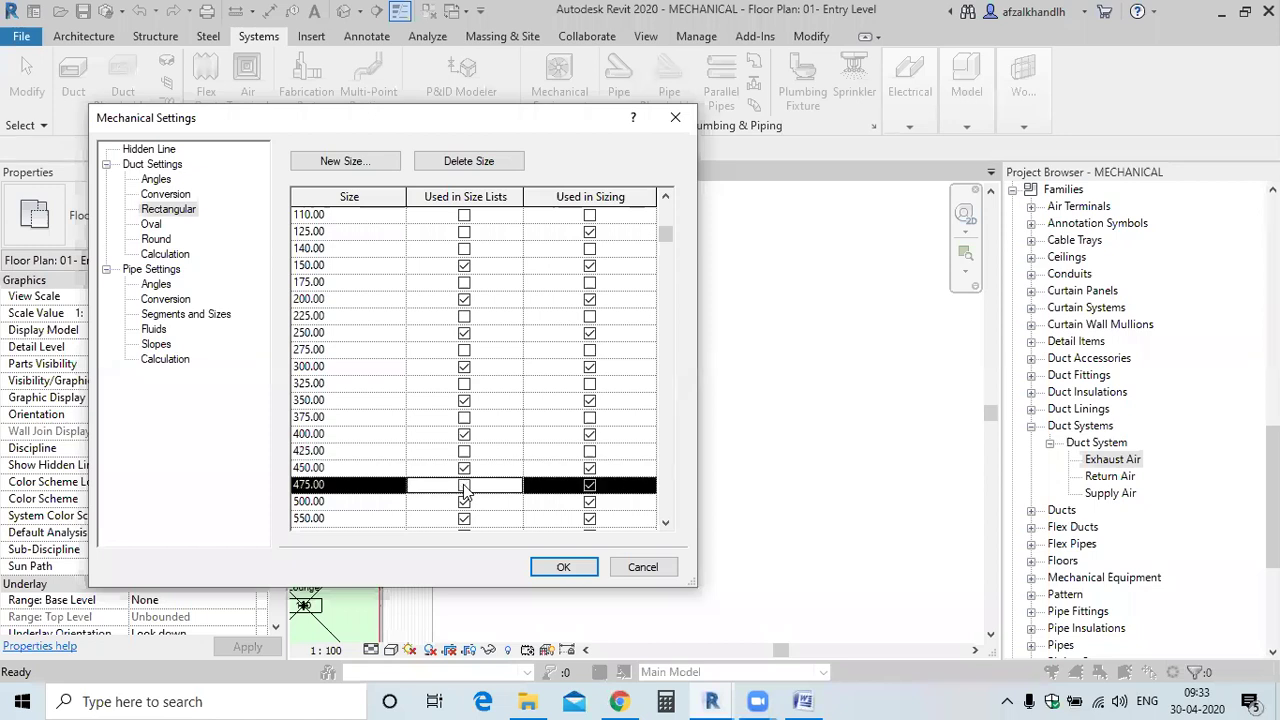
{"action": "left_click", "coordinate": [590, 488]}
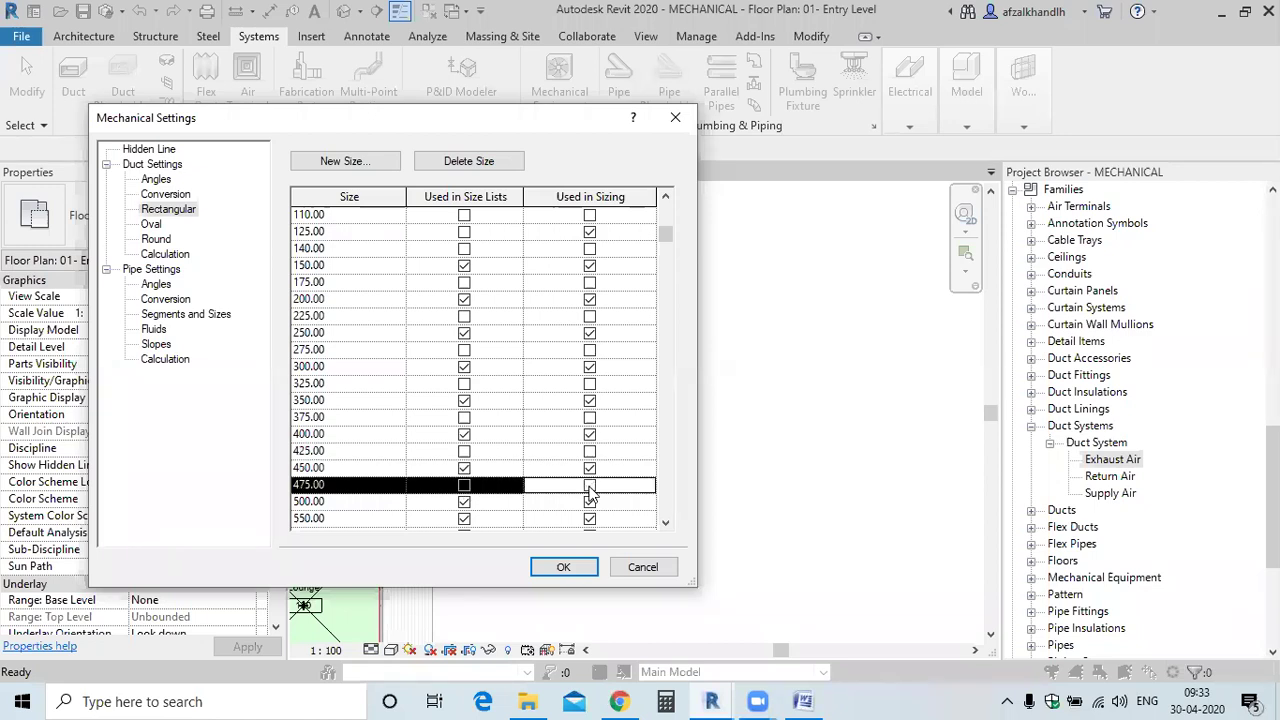
{"action": "scroll", "coordinate": [466, 522], "scroll_direction": "down", "scroll_amount": 2}
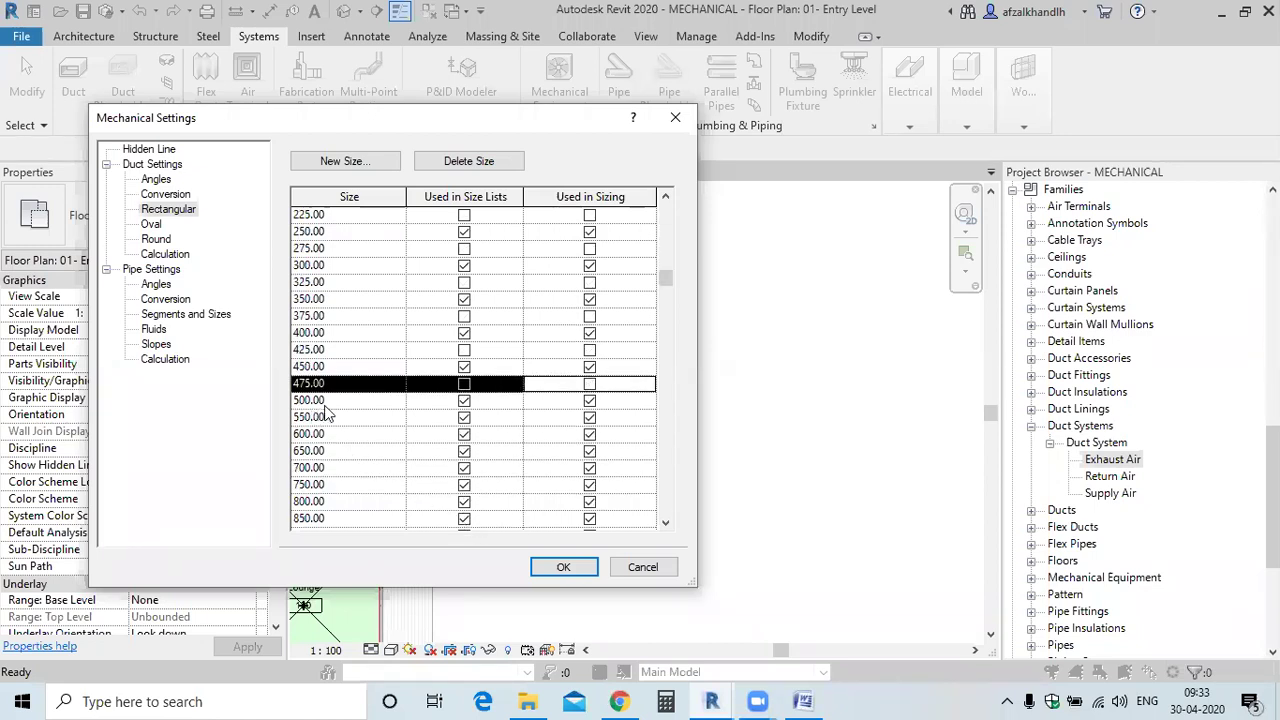
{"action": "scroll", "coordinate": [340, 472], "scroll_direction": "down", "scroll_amount": 1}
{"action": "scroll", "coordinate": [345, 467], "scroll_direction": "down", "scroll_amount": 12}
{"action": "scroll", "coordinate": [347, 468], "scroll_direction": "up", "scroll_amount": 15}
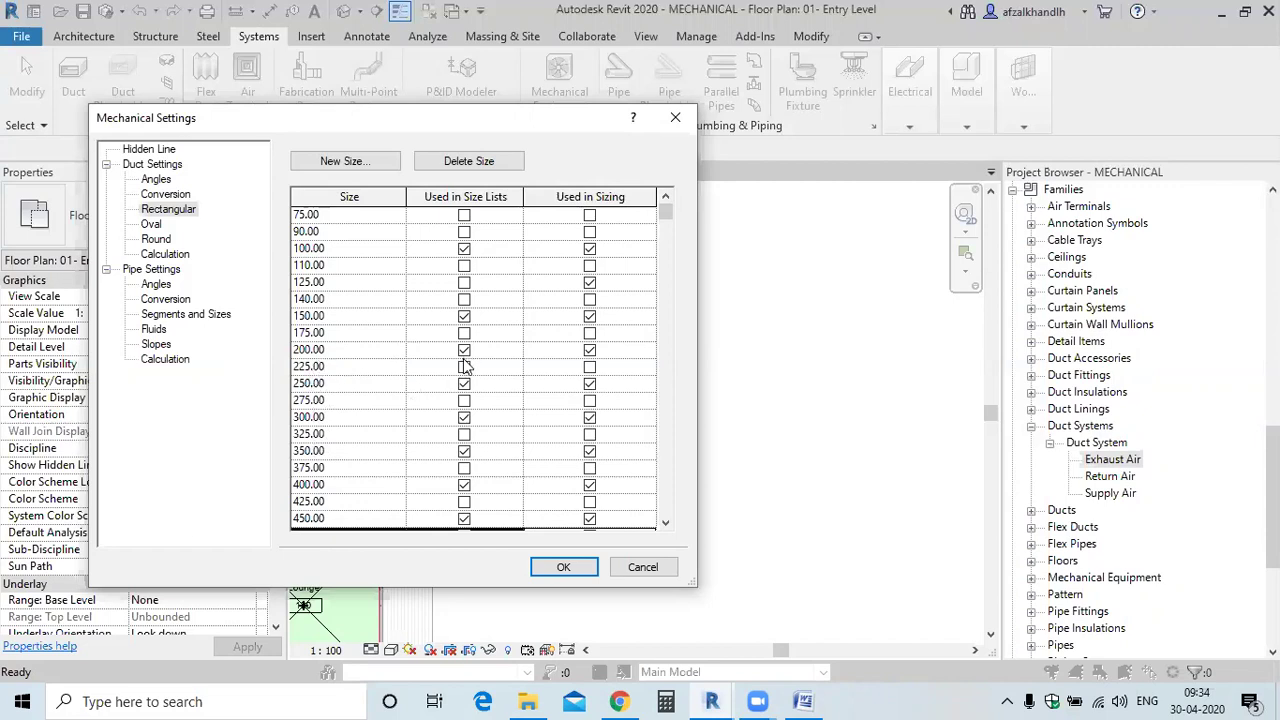
Review the Calculation, Duct Settings and pipe Angles pages, then accept Mechanical Settings with OK
{"action": "left_click", "coordinate": [166, 255]}
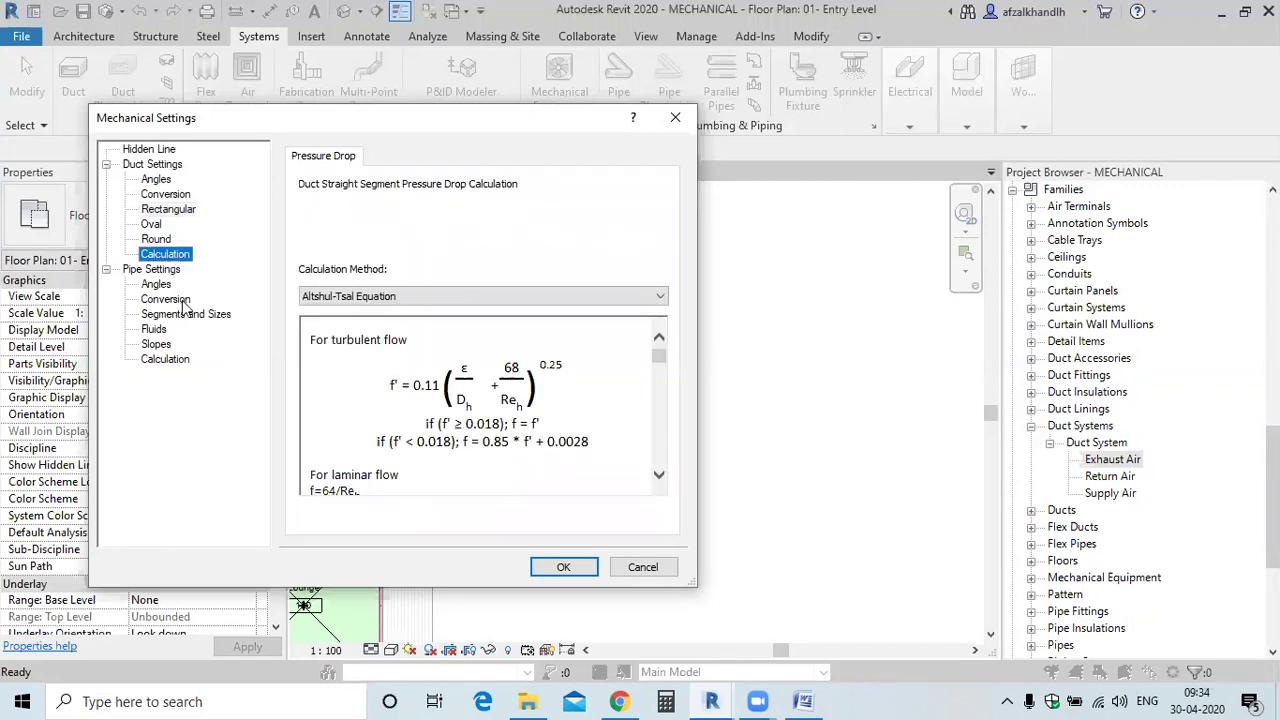
{"action": "double_click", "coordinate": [162, 167]}
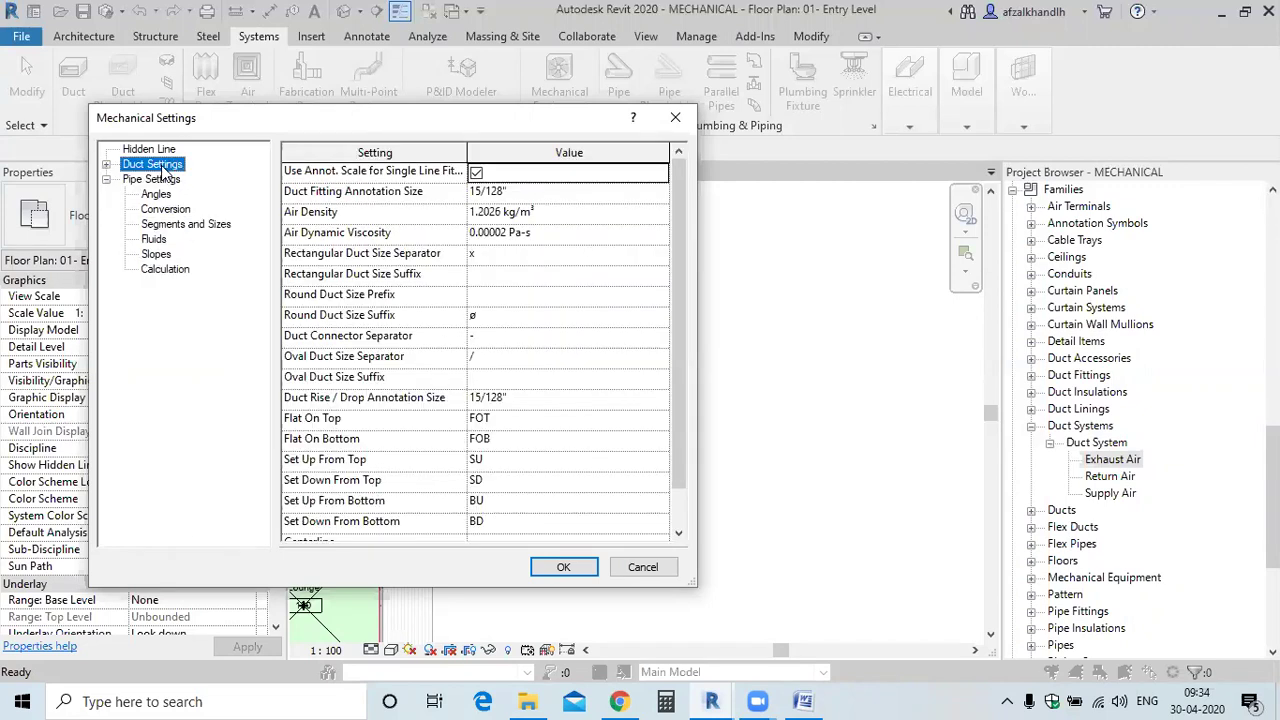
{"action": "left_click", "coordinate": [156, 194]}
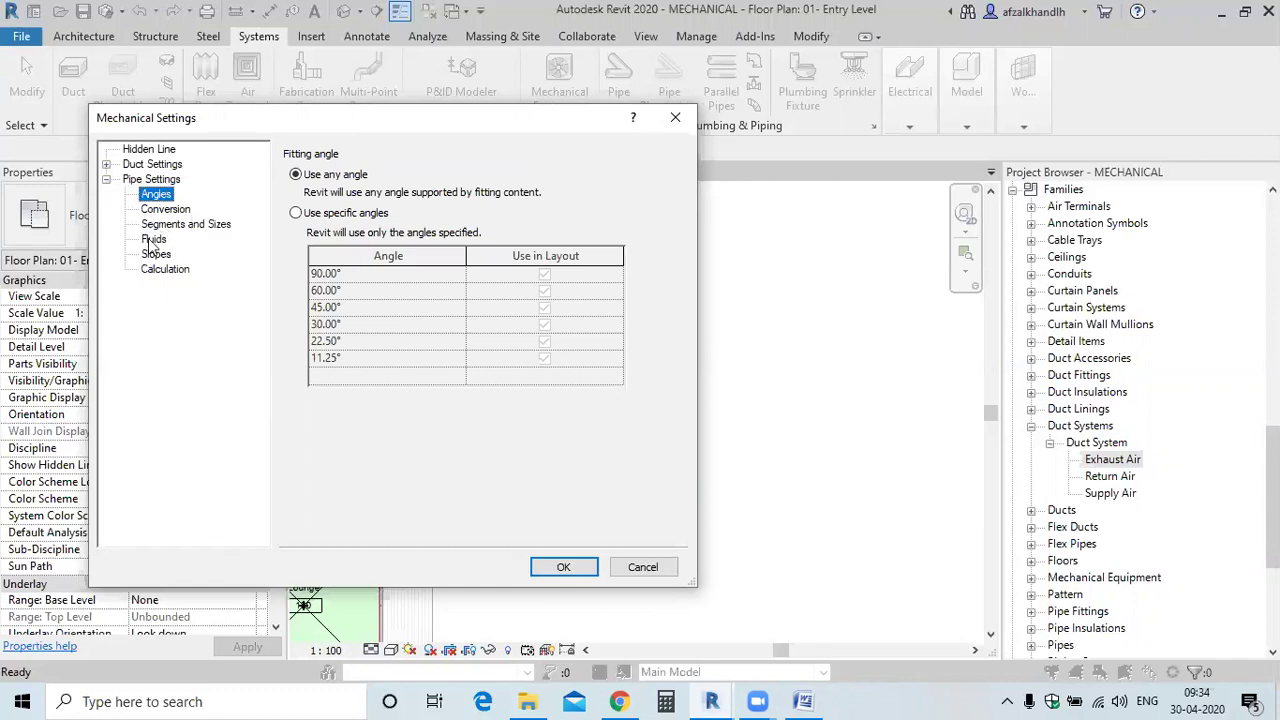
{"action": "left_click", "coordinate": [543, 567]}
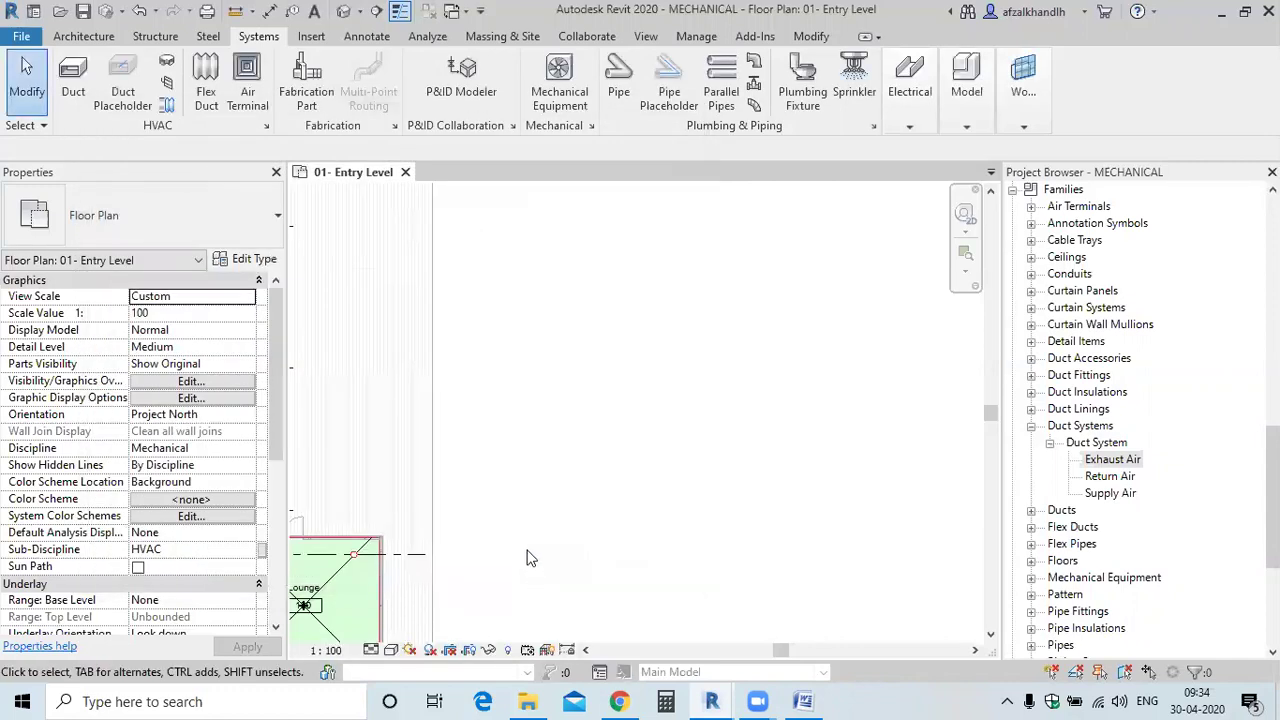
Bring Word to the front and switch to the REVIT MEP NOTES document
{"action": "left_click", "coordinate": [803, 701]}
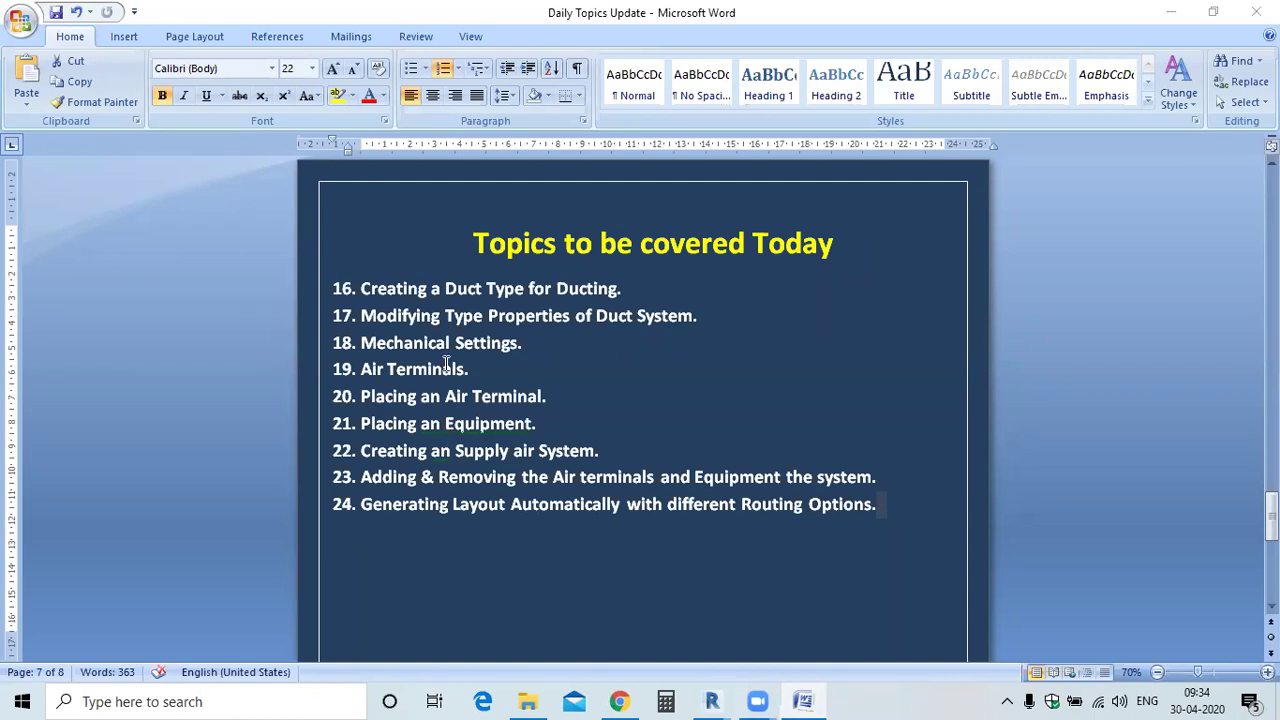
{"action": "left_click", "coordinate": [800, 700]}
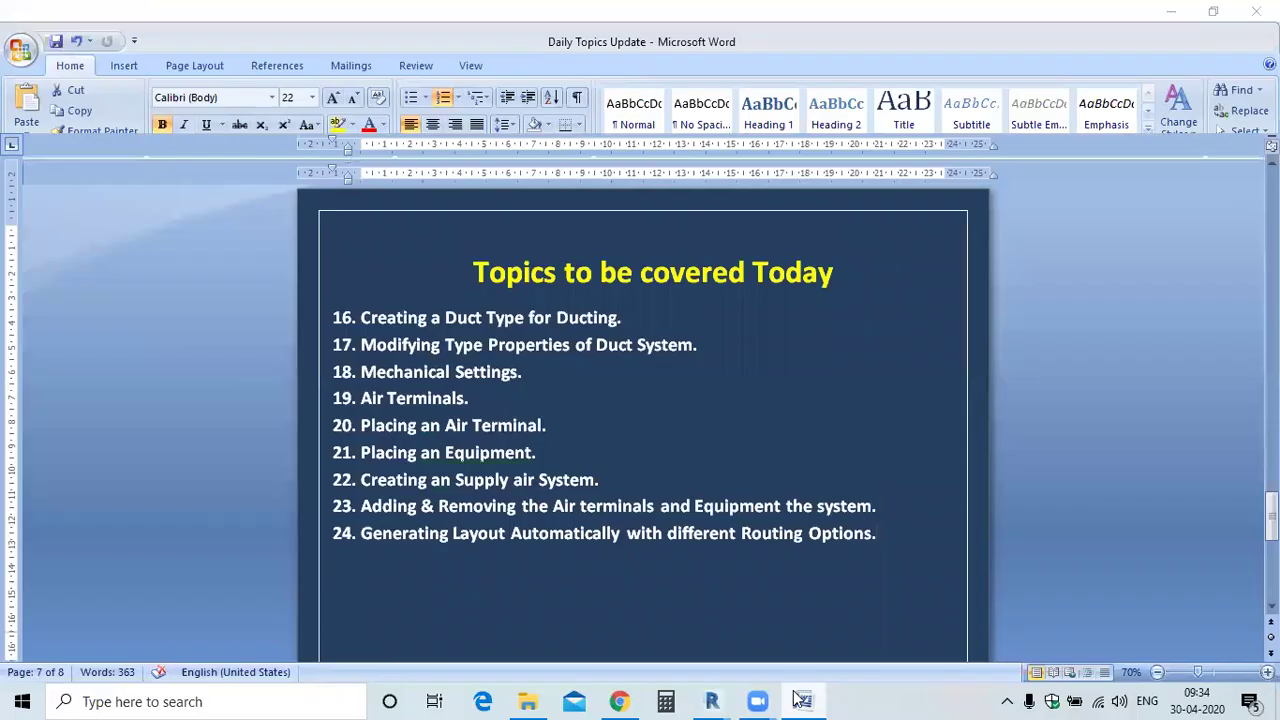
{"action": "right_click", "coordinate": [802, 700]}
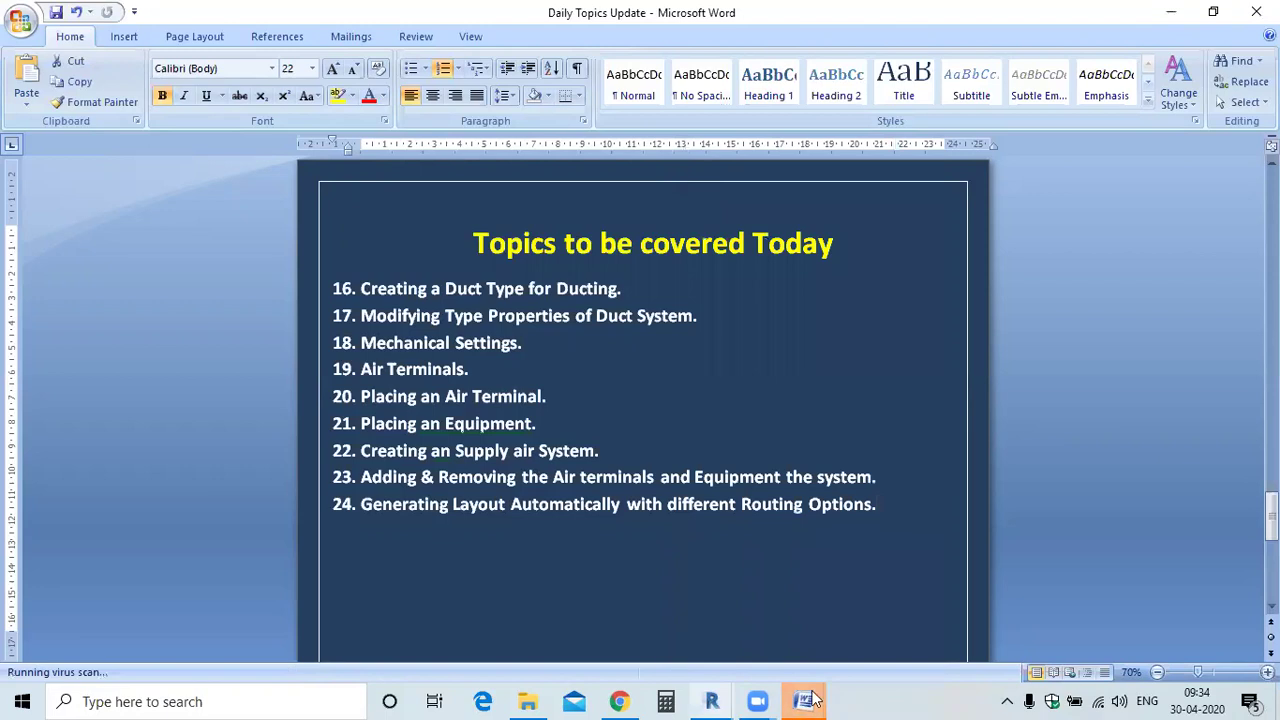
{"action": "mouse_move", "coordinate": [812, 700]}
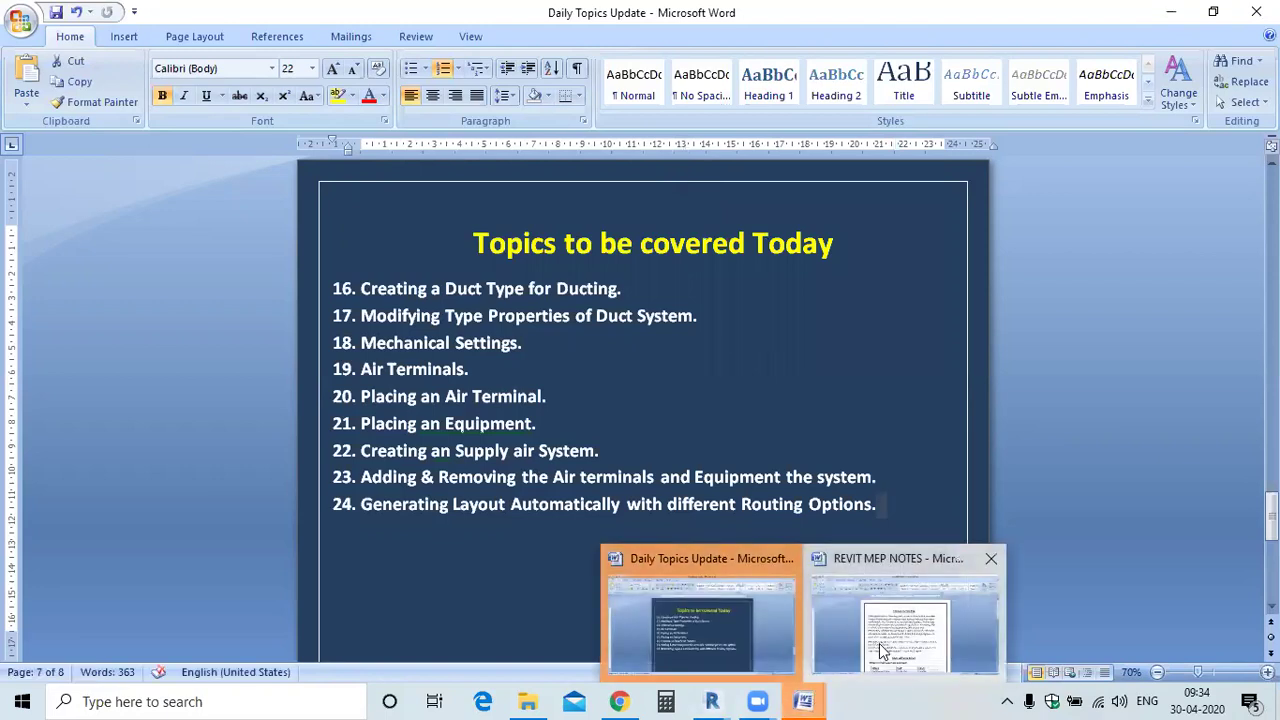
{"action": "left_click", "coordinate": [890, 610]}
Read through the REVIT MEP NOTES pages on Air Terminals, Diffusers and Grills
{"action": "left_click_drag", "start_coordinate": [1270, 300], "coordinate": [1270, 495]}
{"action": "scroll", "coordinate": [797, 354], "scroll_direction": "down", "scroll_amount": 10}
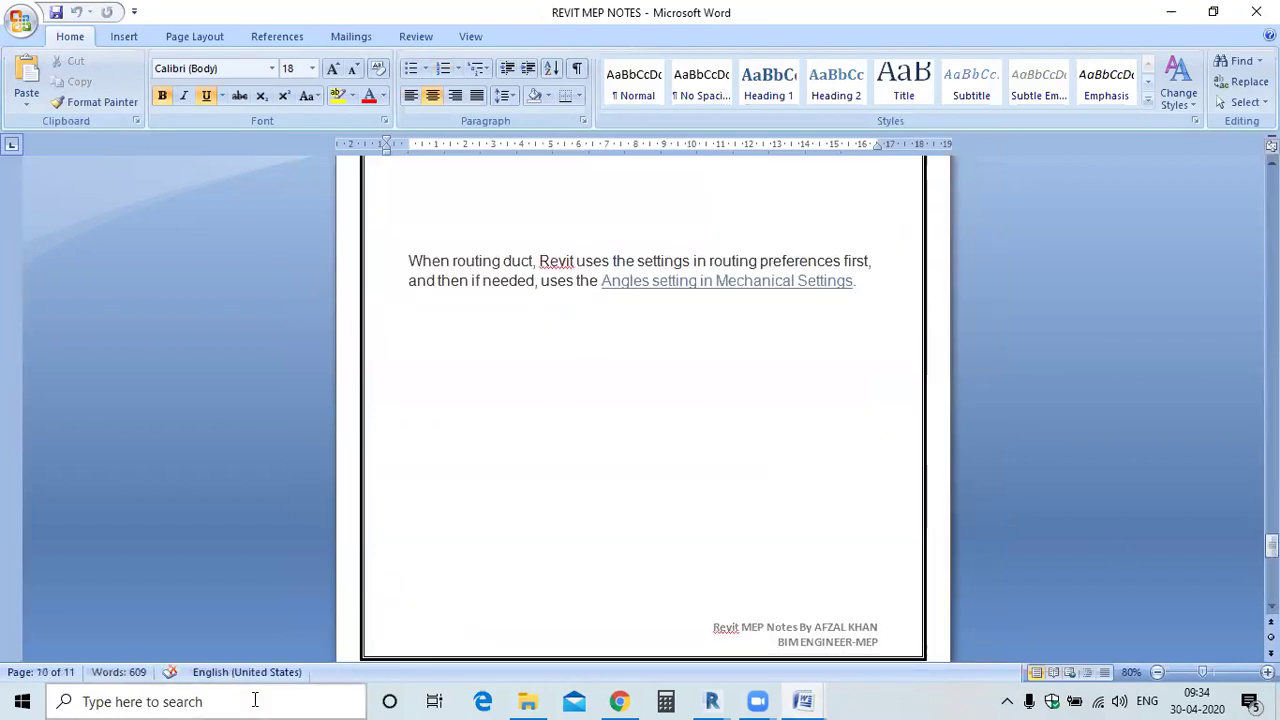
{"action": "scroll", "coordinate": [578, 243], "scroll_direction": "down", "scroll_amount": 5}
{"action": "scroll", "coordinate": [578, 243], "scroll_direction": "up", "scroll_amount": 3}
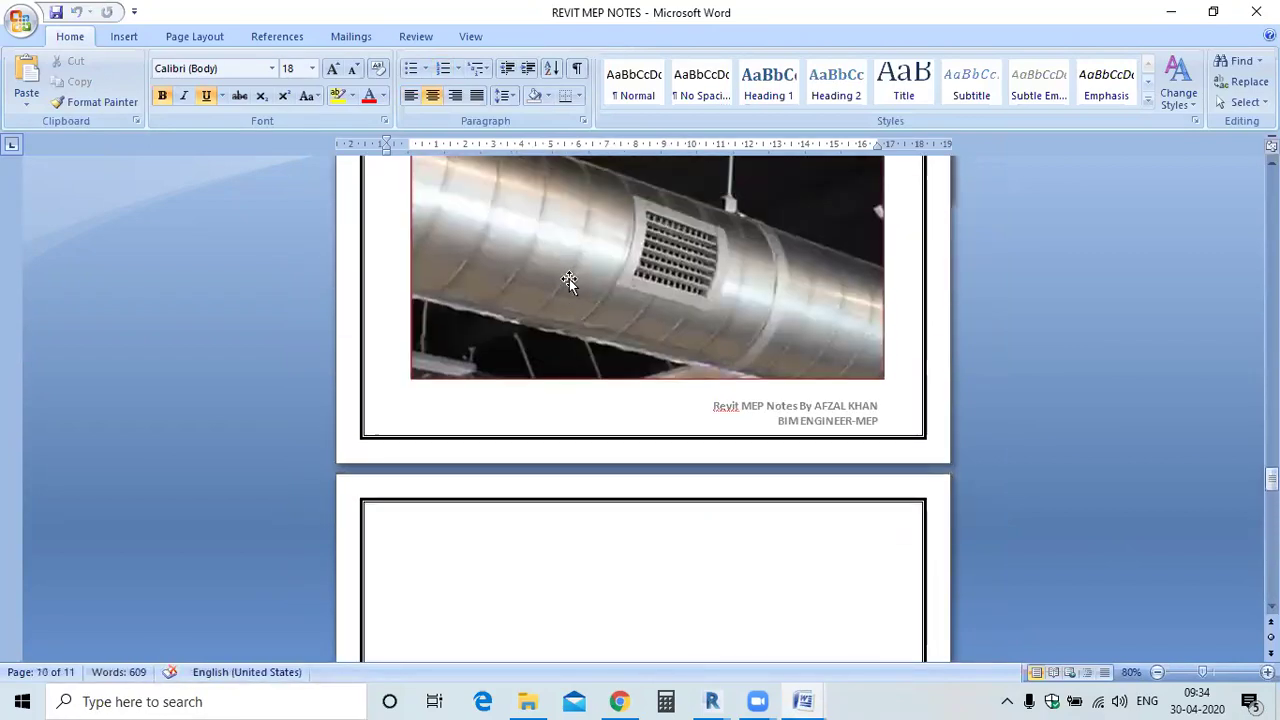
{"action": "scroll", "coordinate": [565, 290], "scroll_direction": "up", "scroll_amount": 5}
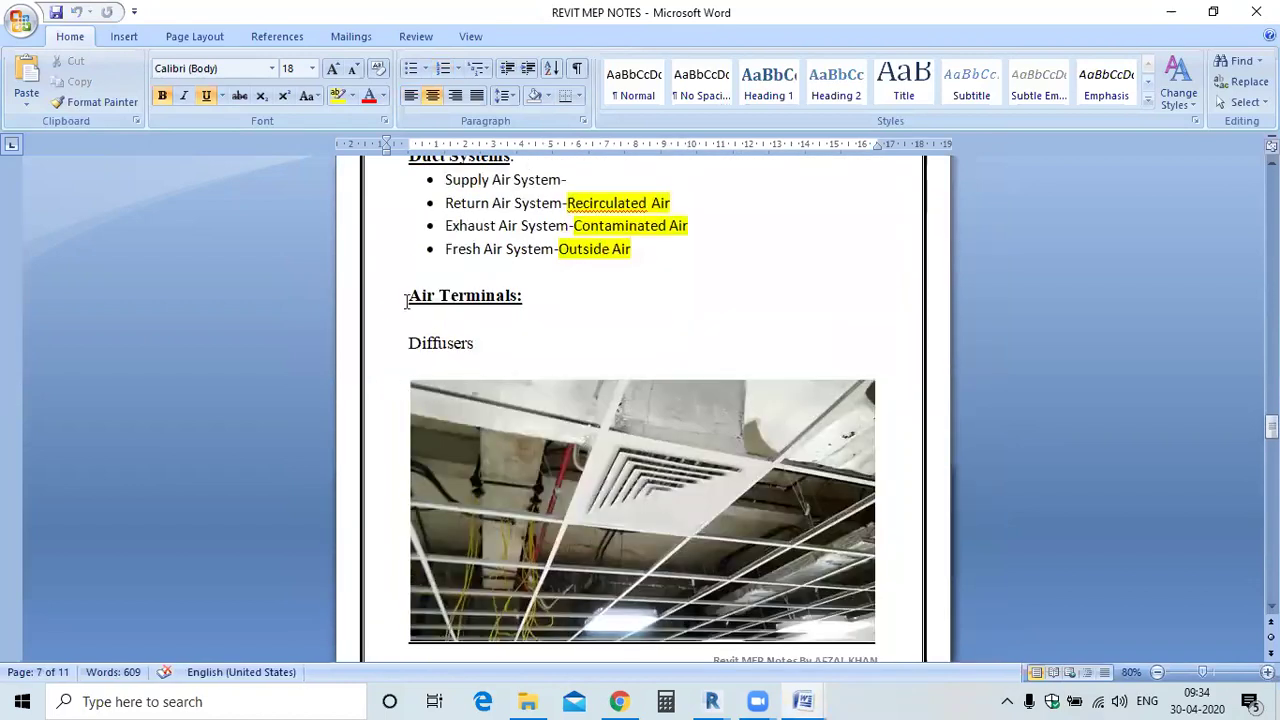
{"action": "scroll", "coordinate": [451, 350], "scroll_direction": "down", "scroll_amount": 4}
{"action": "scroll", "coordinate": [443, 320], "scroll_direction": "up", "scroll_amount": 1}
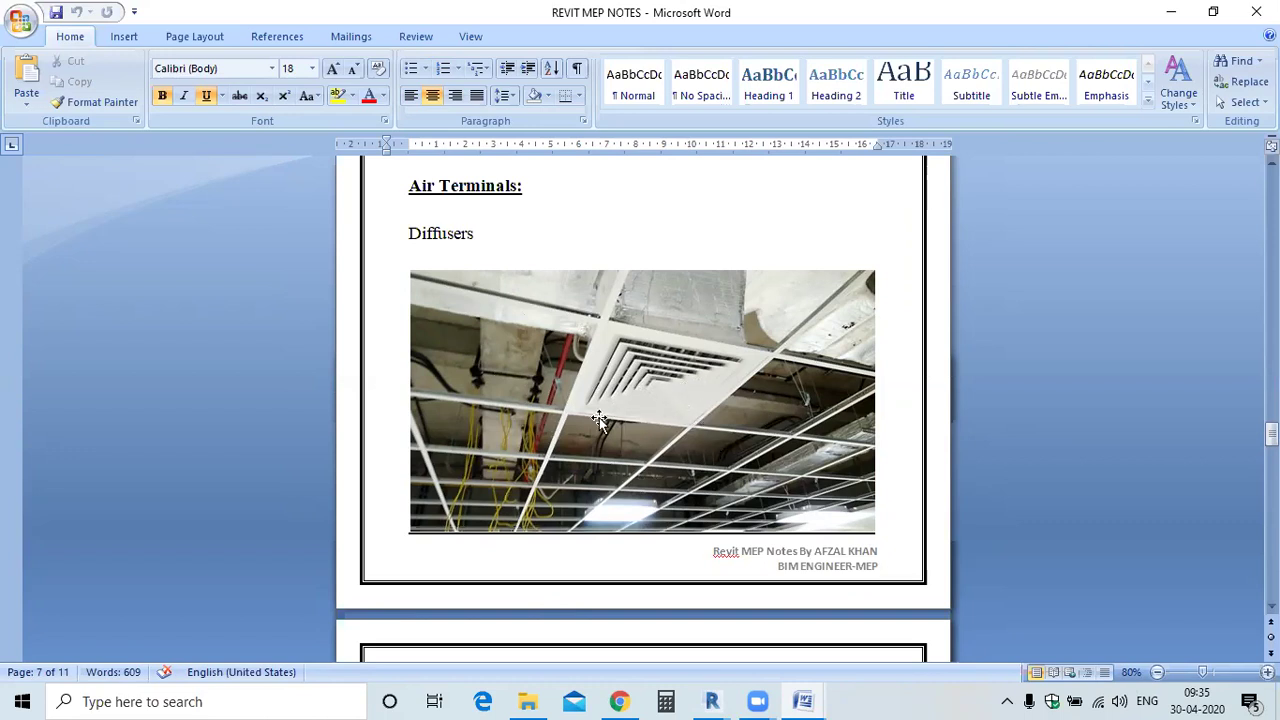
{"action": "scroll", "coordinate": [661, 356], "scroll_direction": "down", "scroll_amount": 2}
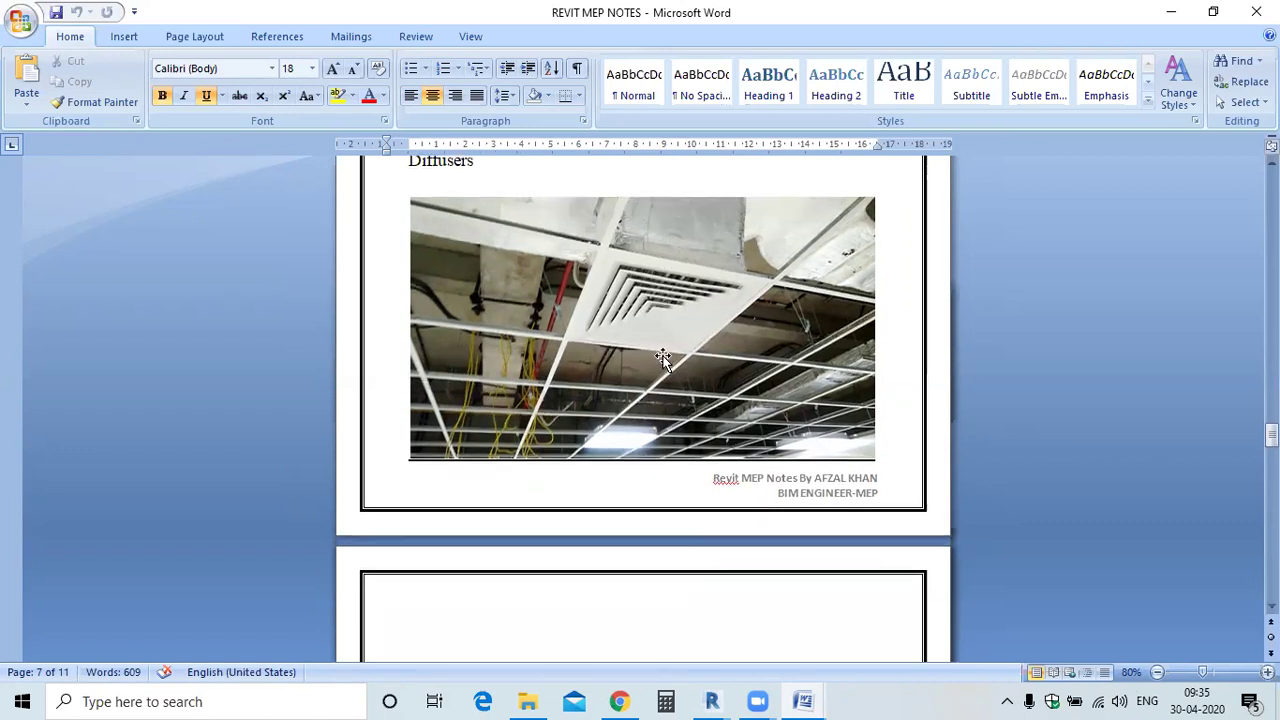
{"action": "scroll", "coordinate": [661, 356], "scroll_direction": "down", "scroll_amount": 6}
{"action": "scroll", "coordinate": [662, 358], "scroll_direction": "down", "scroll_amount": 2}
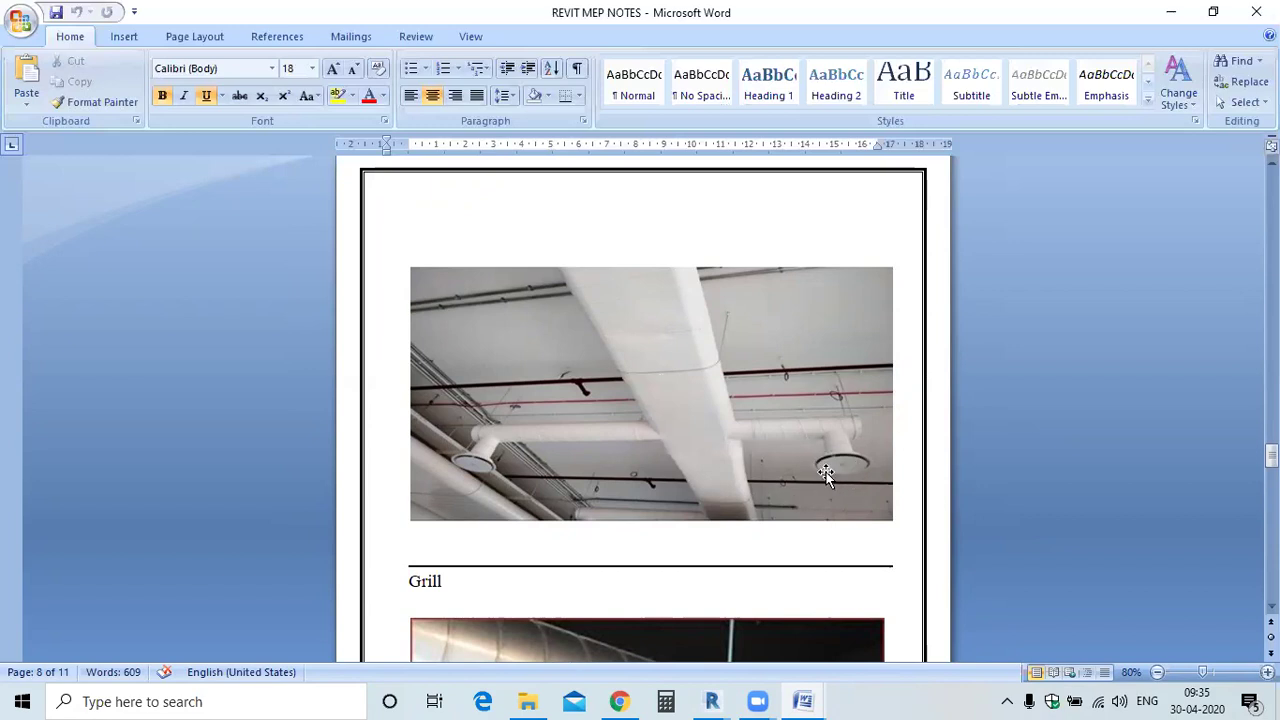
{"action": "scroll", "coordinate": [754, 520], "scroll_direction": "up", "scroll_amount": 8}
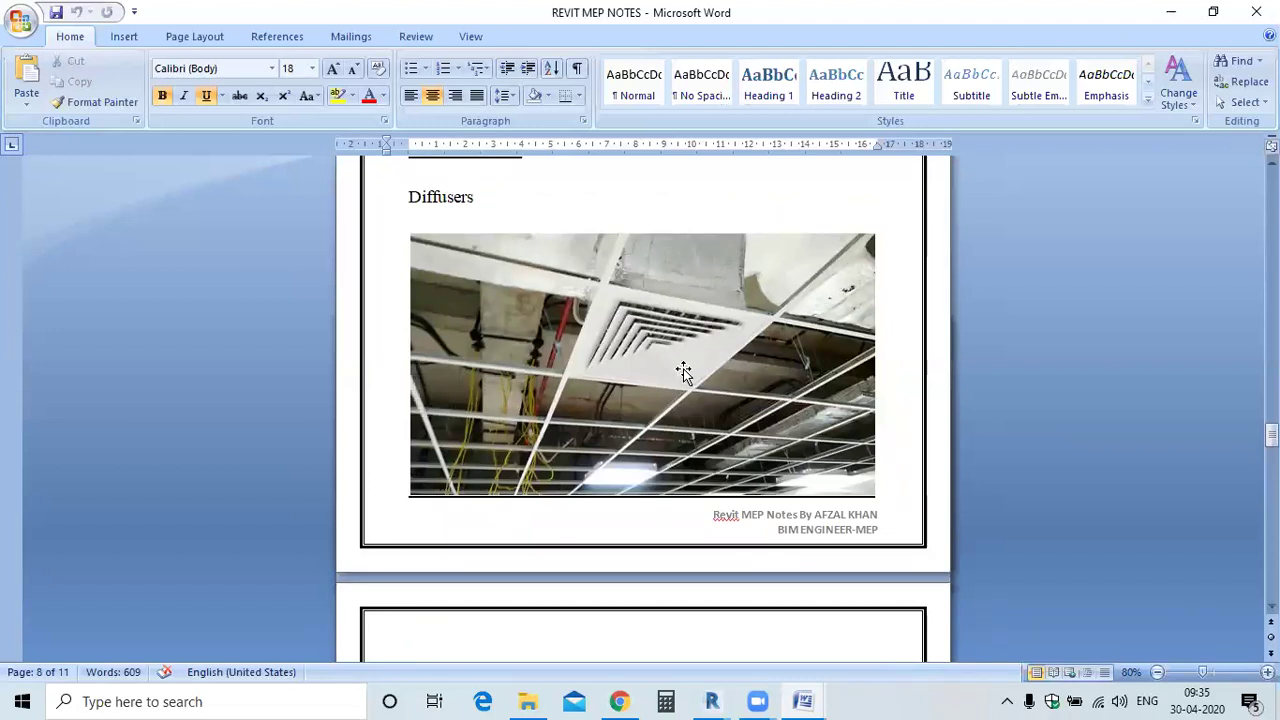
{"action": "scroll", "coordinate": [683, 370], "scroll_direction": "down", "scroll_amount": 10}
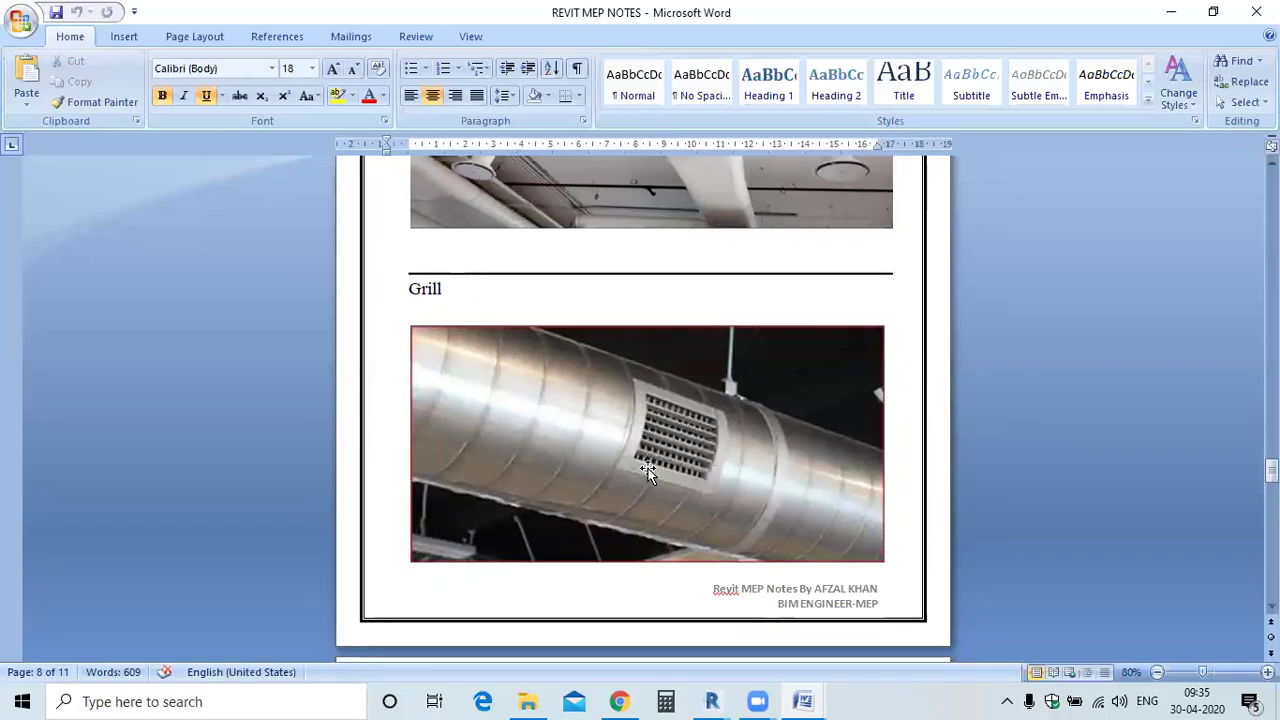
{"action": "scroll", "coordinate": [651, 457], "scroll_direction": "down", "scroll_amount": 1}
{"action": "scroll", "coordinate": [700, 420], "scroll_direction": "up", "scroll_amount": 3}
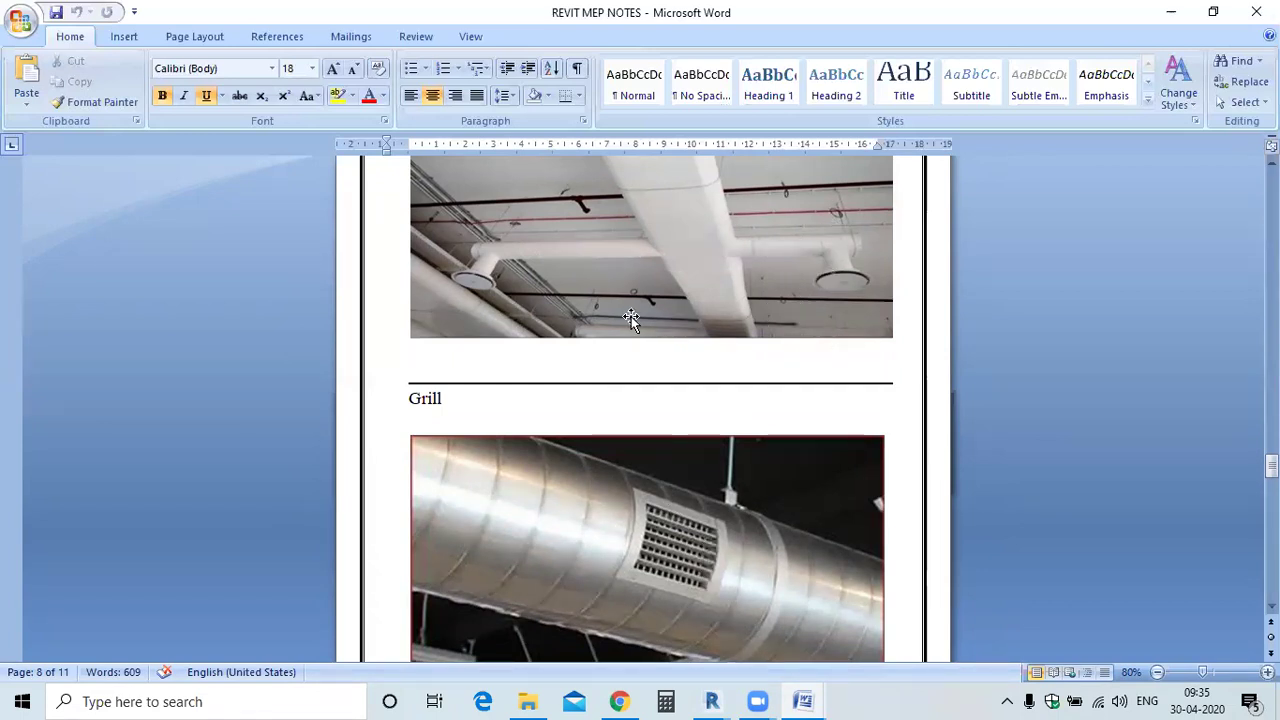
{"action": "scroll", "coordinate": [631, 316], "scroll_direction": "down", "scroll_amount": 5}
{"action": "scroll", "coordinate": [635, 325], "scroll_direction": "up", "scroll_amount": 4}
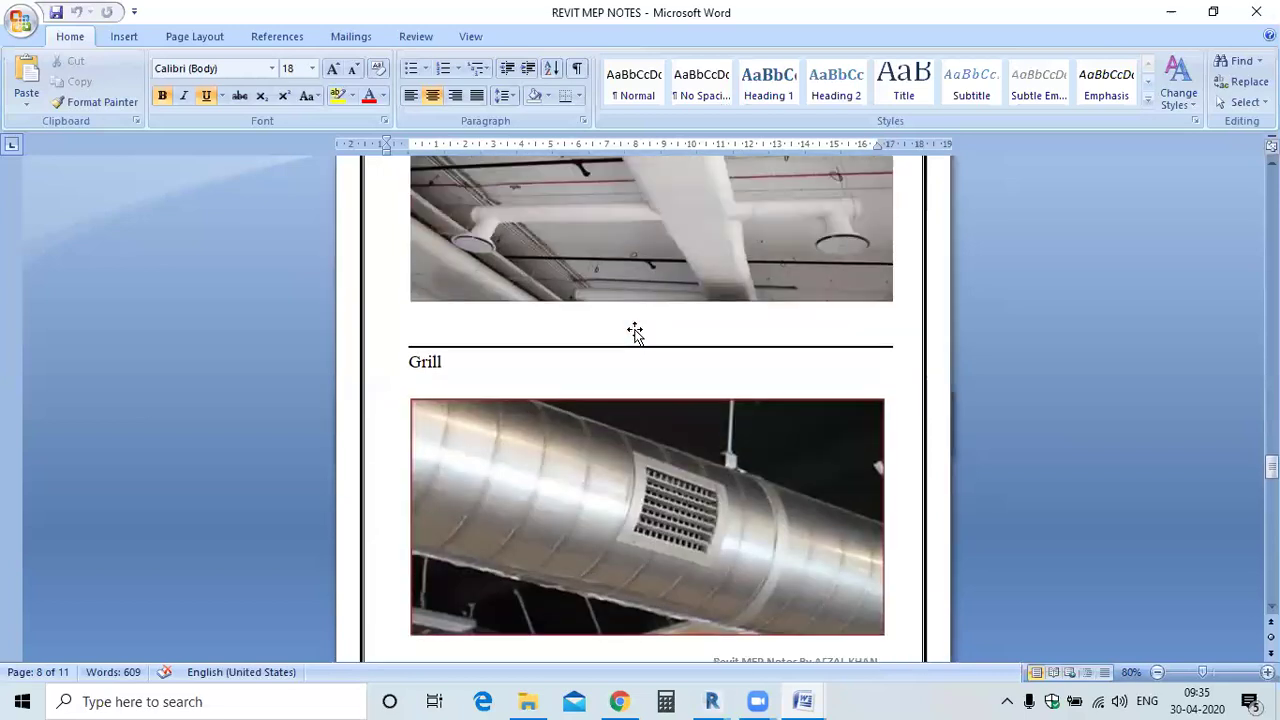
Minimize Word and zoom into the Cafeteria on Revit's 01- Entry Level plan
{"action": "left_click", "coordinate": [1160, 16]}
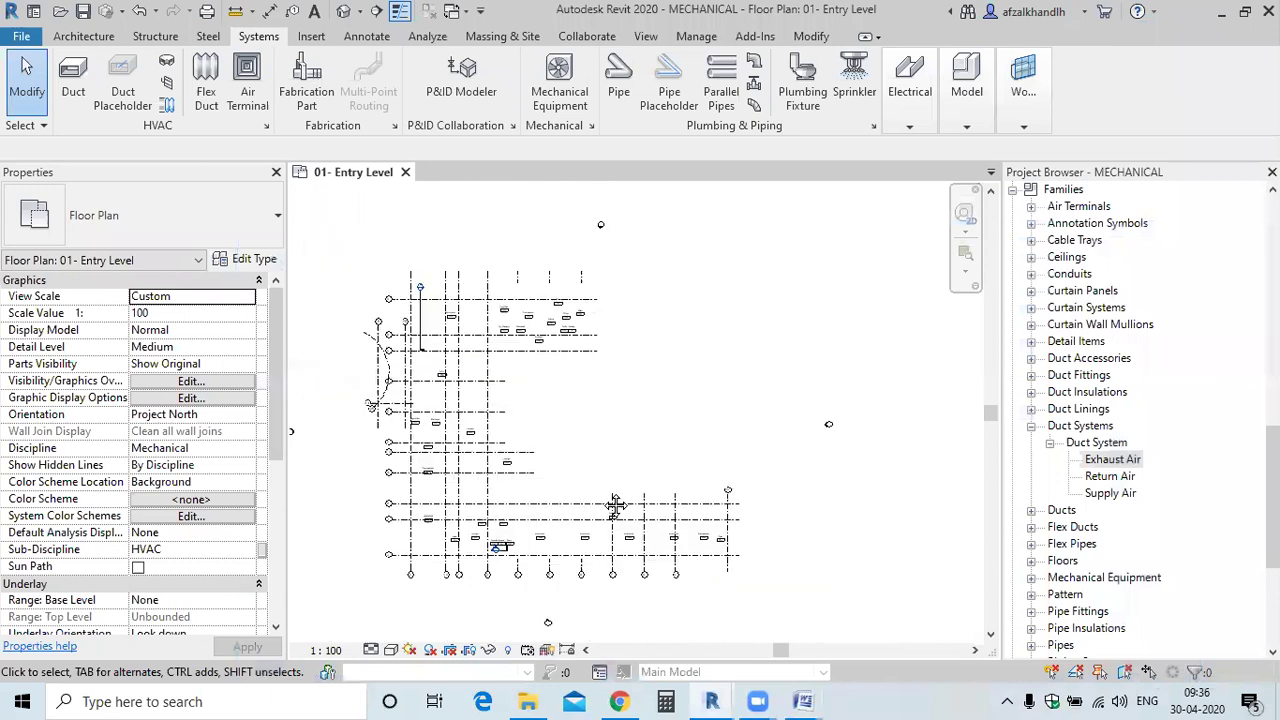
{"action": "scroll", "coordinate": [578, 388], "scroll_direction": "up", "scroll_amount": 3}
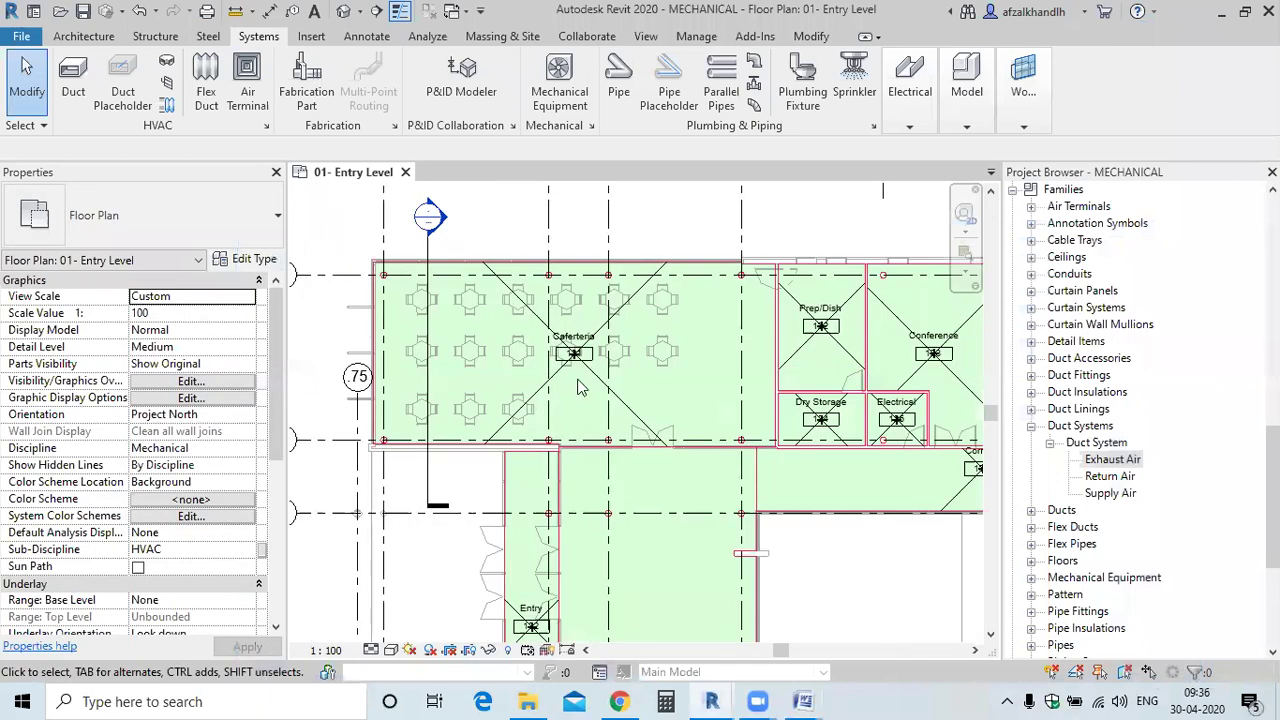
{"action": "scroll", "coordinate": [590, 400], "scroll_direction": "up", "scroll_amount": 2}
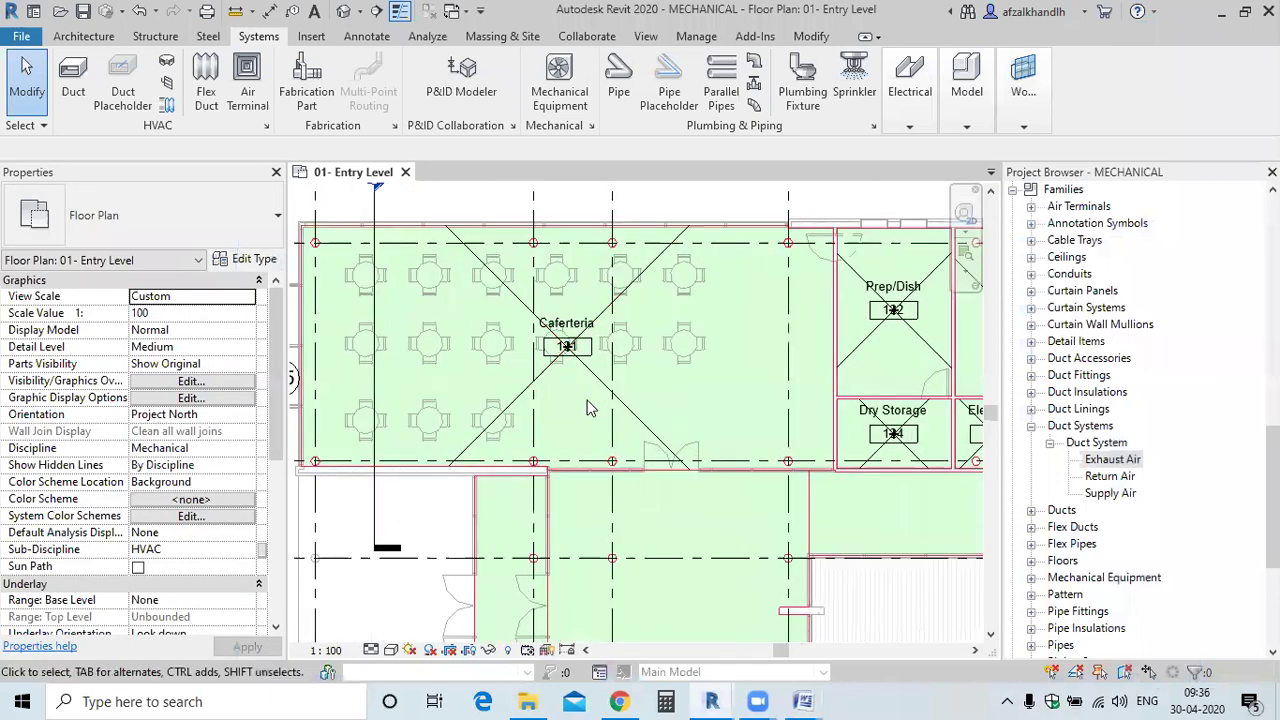
Hide the Spaces Interior and Reference subcategories through the VV visibility overrides
{"action": "key", "text": "v"}
{"action": "key", "text": "v"}
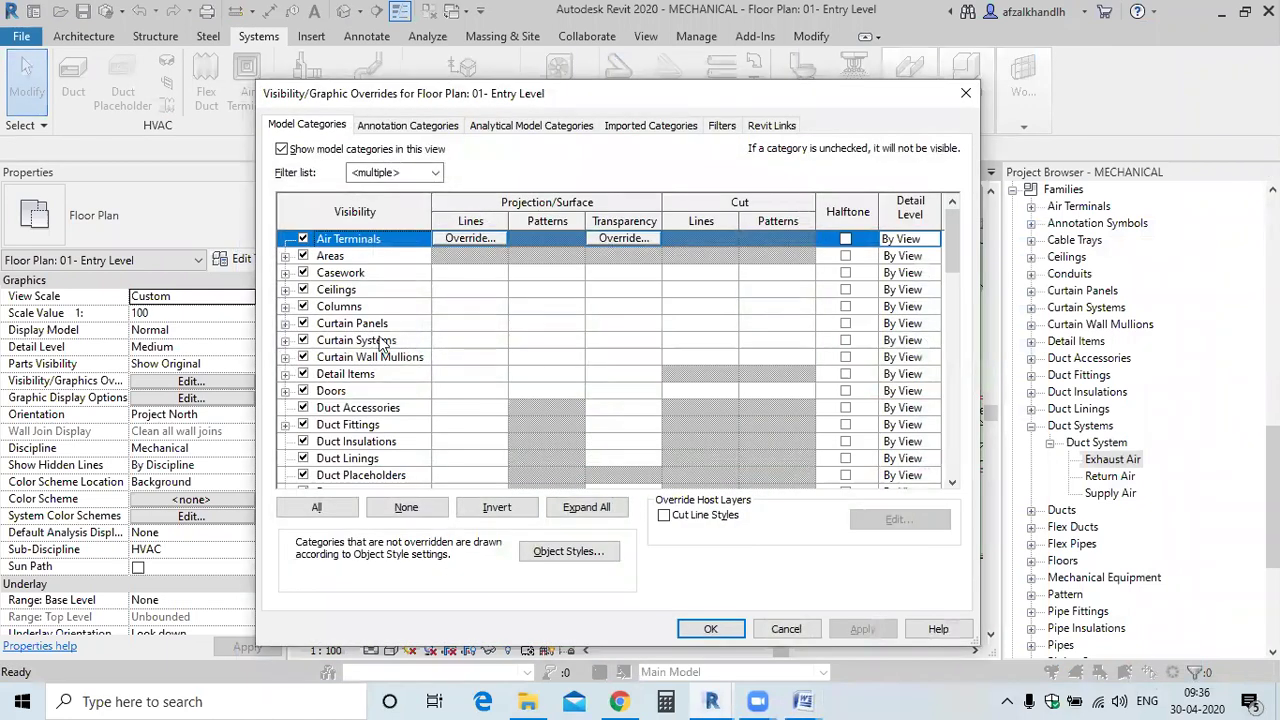
{"action": "scroll", "coordinate": [380, 343], "scroll_direction": "down", "scroll_amount": 5}
{"action": "scroll", "coordinate": [380, 343], "scroll_direction": "down", "scroll_amount": 2}
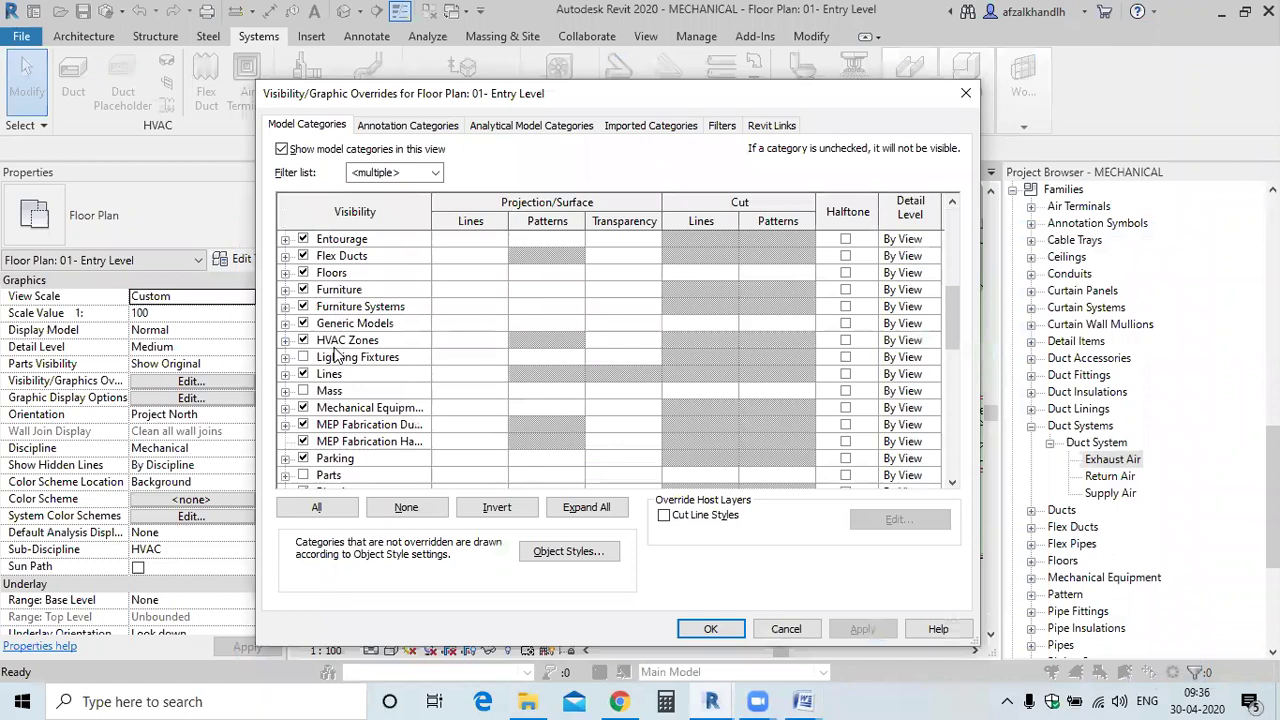
{"action": "scroll", "coordinate": [325, 380], "scroll_direction": "down", "scroll_amount": 1}
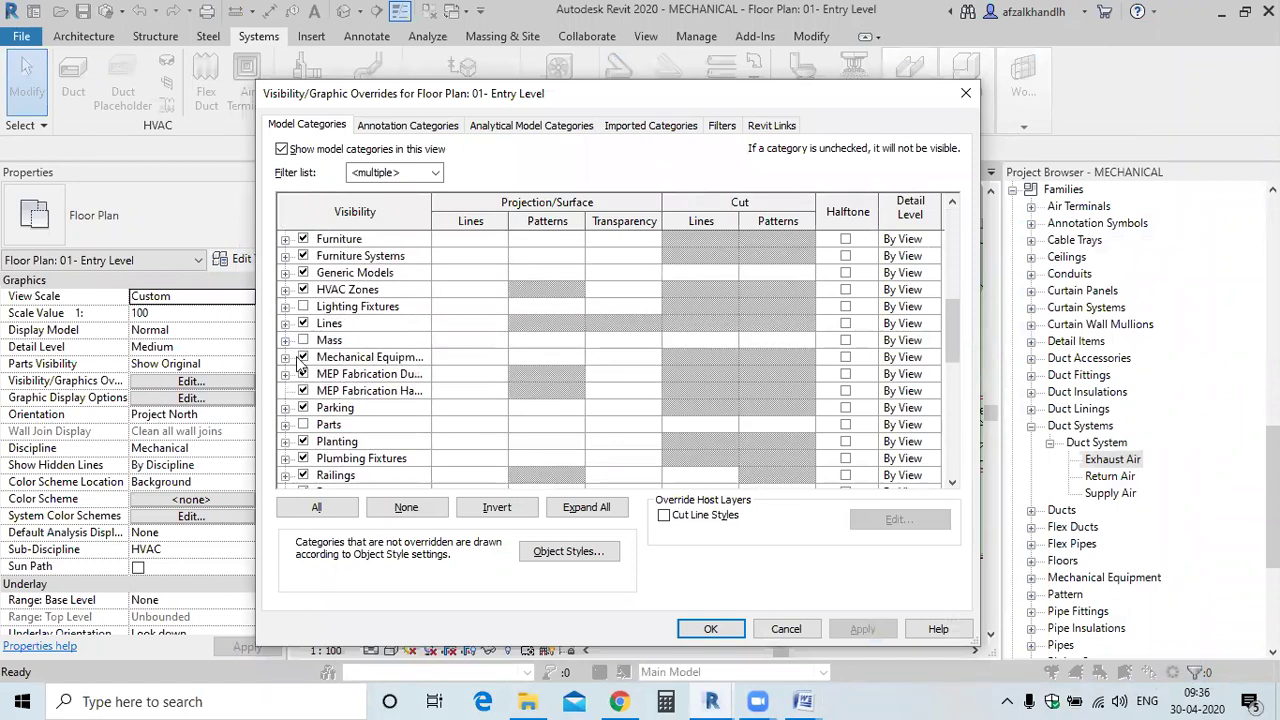
{"action": "scroll", "coordinate": [305, 378], "scroll_direction": "down", "scroll_amount": 1}
{"action": "scroll", "coordinate": [305, 378], "scroll_direction": "down", "scroll_amount": 2}
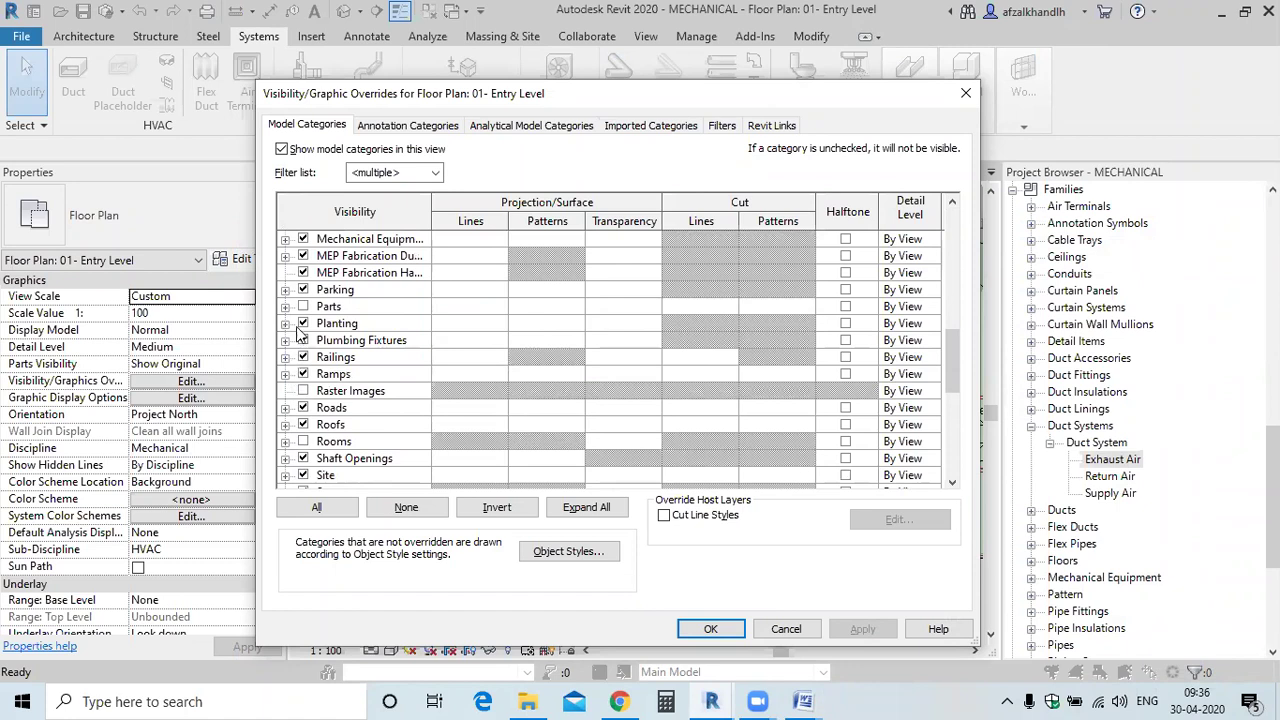
{"action": "scroll", "coordinate": [293, 360], "scroll_direction": "down", "scroll_amount": 2}
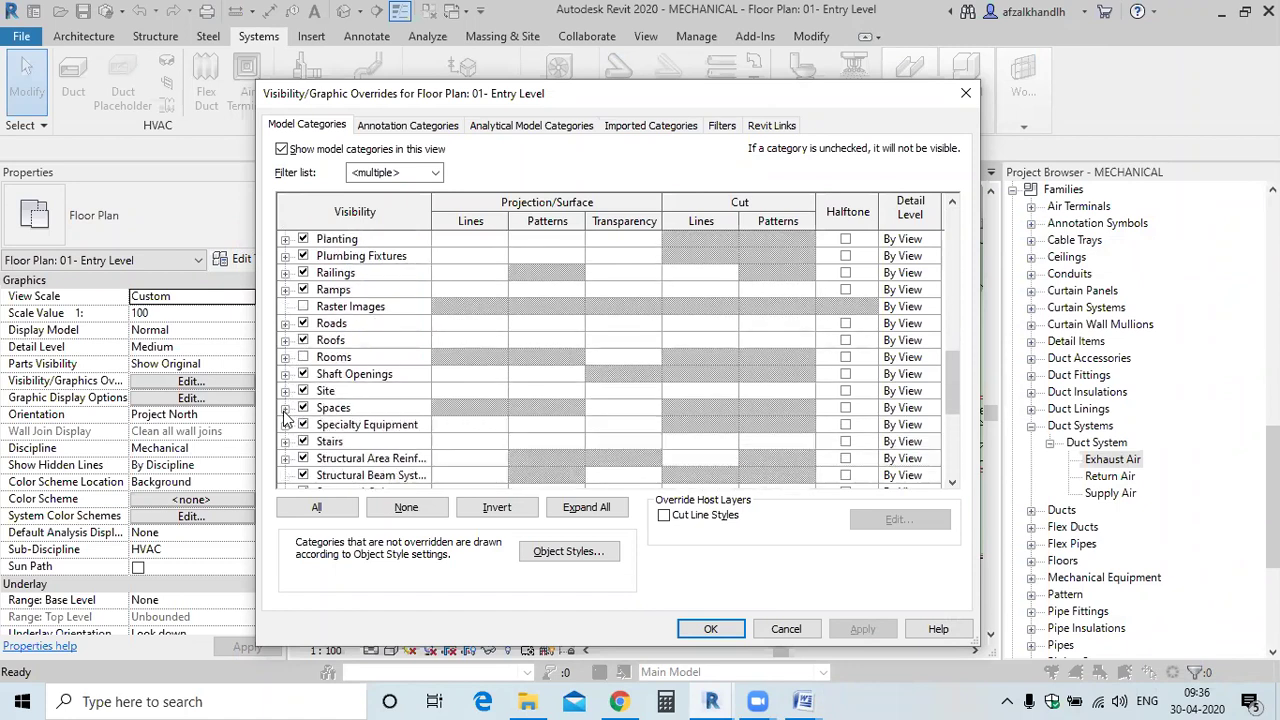
{"action": "left_click", "coordinate": [285, 408]}
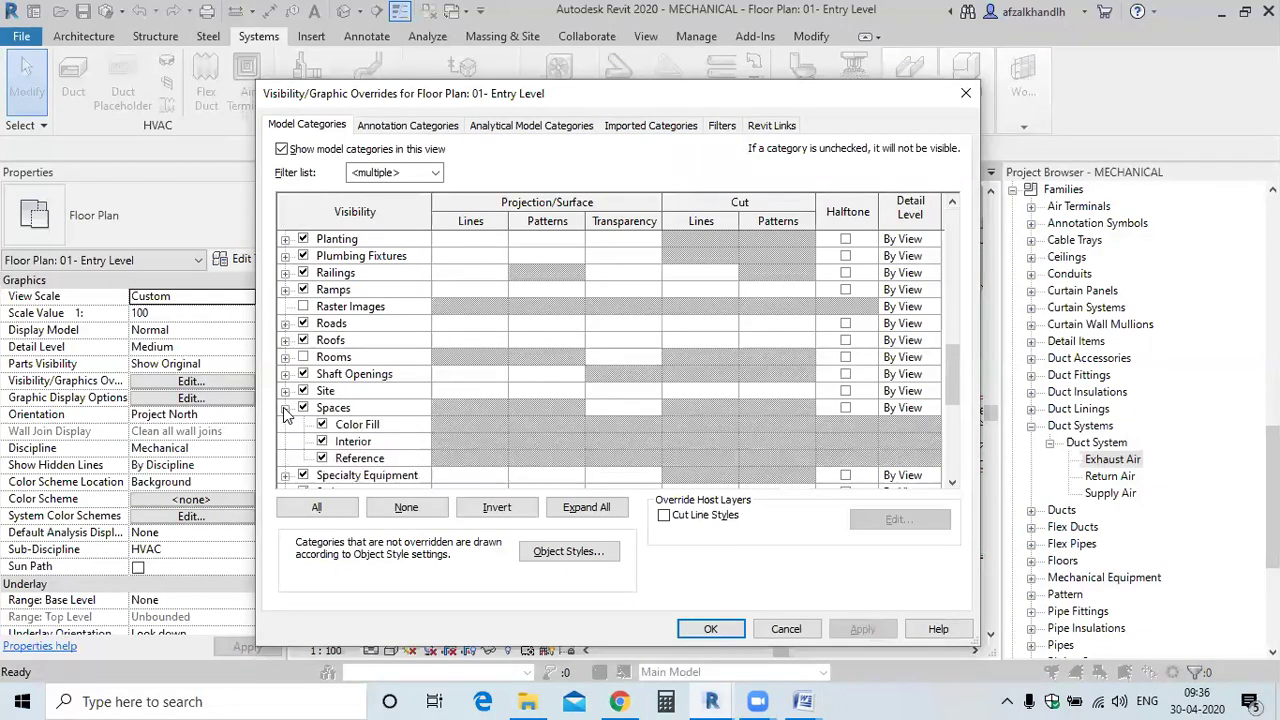
{"action": "left_click", "coordinate": [322, 442]}
{"action": "left_click", "coordinate": [328, 460]}
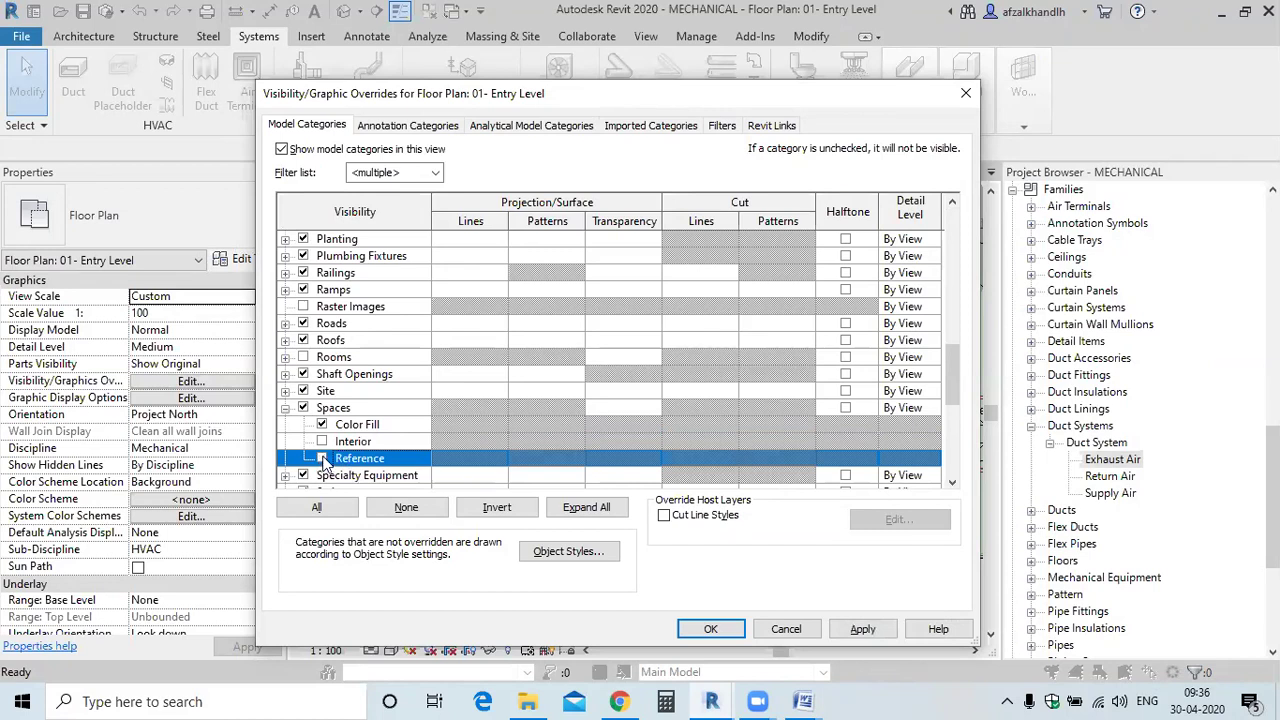
{"action": "left_click", "coordinate": [849, 630]}
{"action": "left_click", "coordinate": [712, 629]}
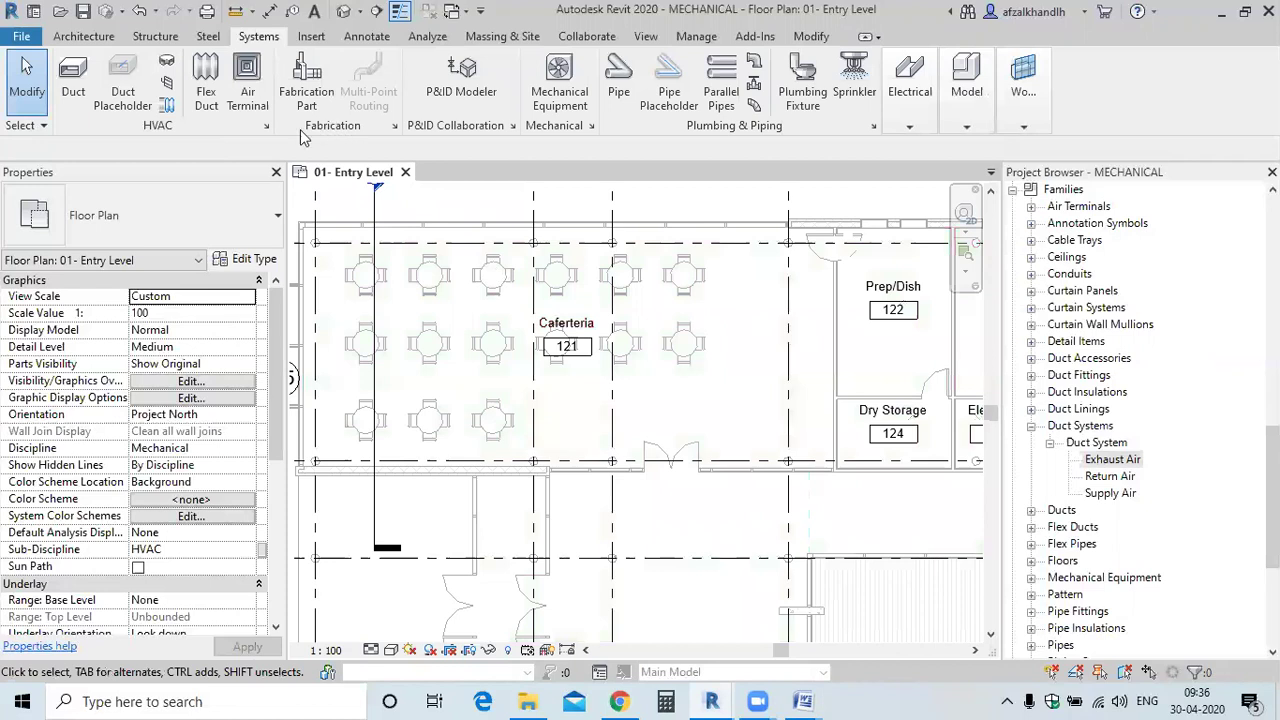
Reopen Mechanical Settings and review the duct conversion system and main duct type
{"action": "left_click", "coordinate": [268, 128]}
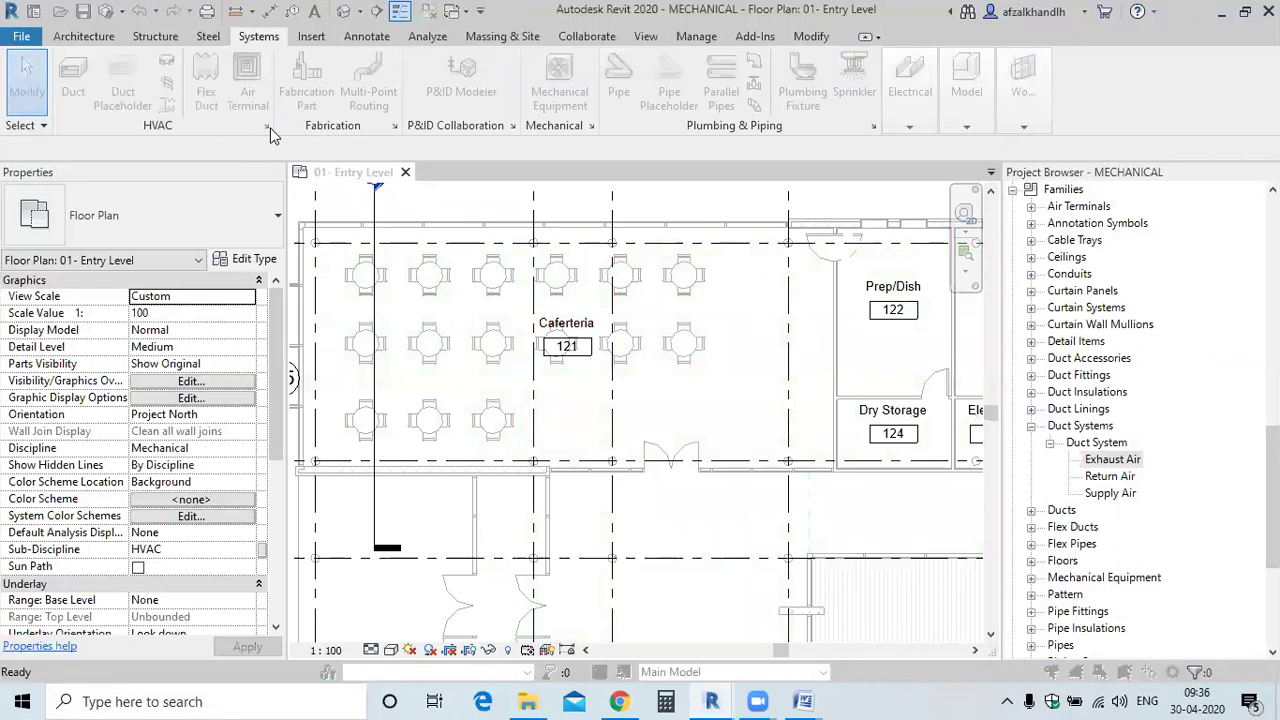
{"action": "left_click_drag", "start_coordinate": [363, 122], "coordinate": [500, 144]}
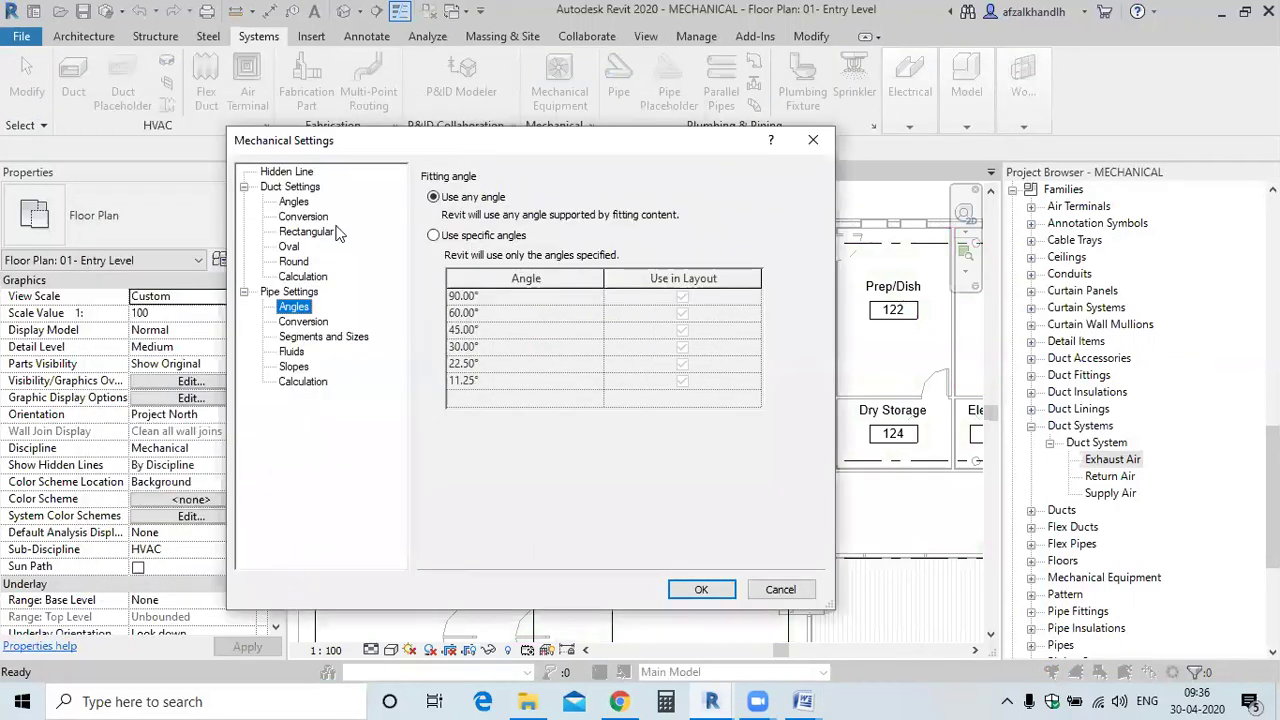
{"action": "left_click", "coordinate": [306, 232]}
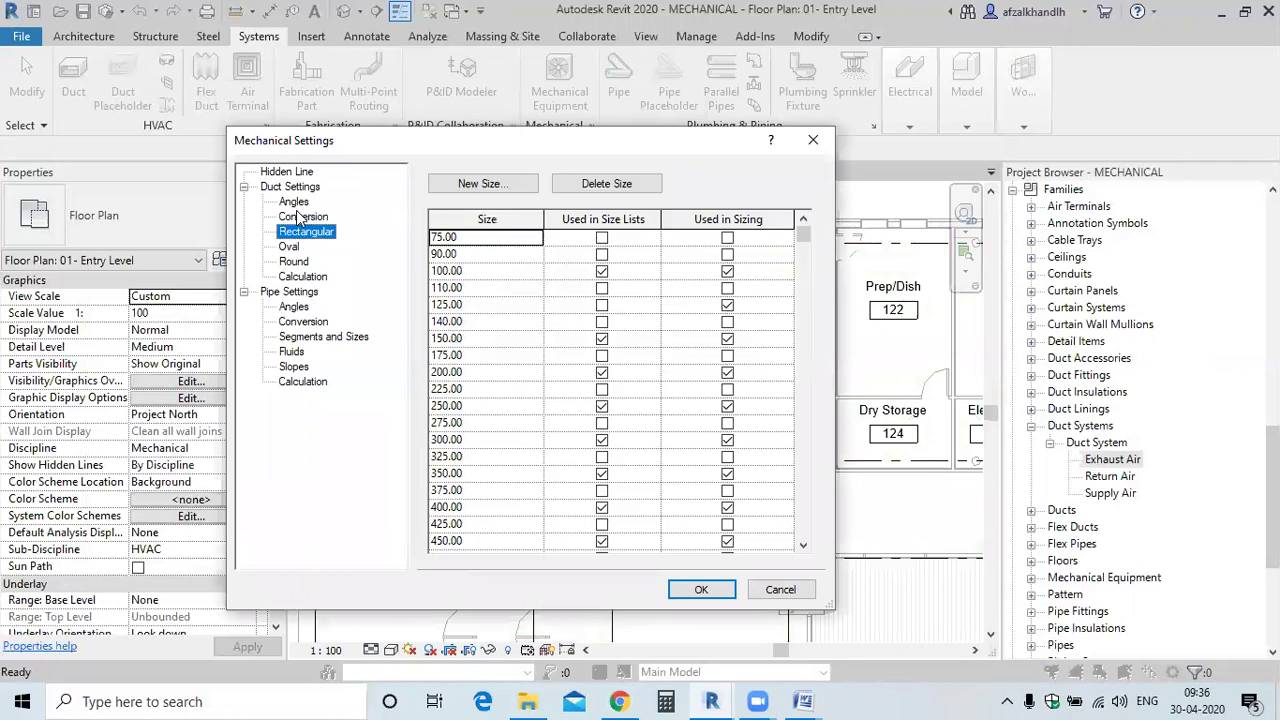
{"action": "left_click", "coordinate": [297, 218]}
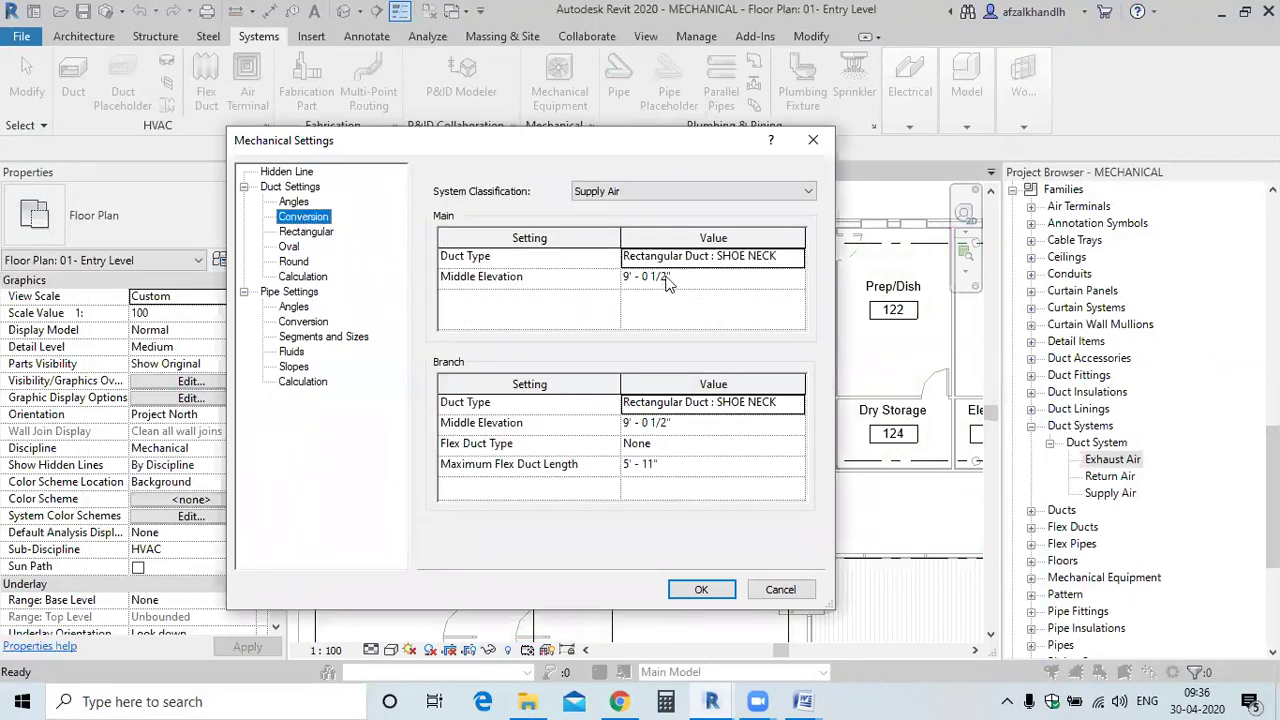
{"action": "left_click", "coordinate": [615, 195]}
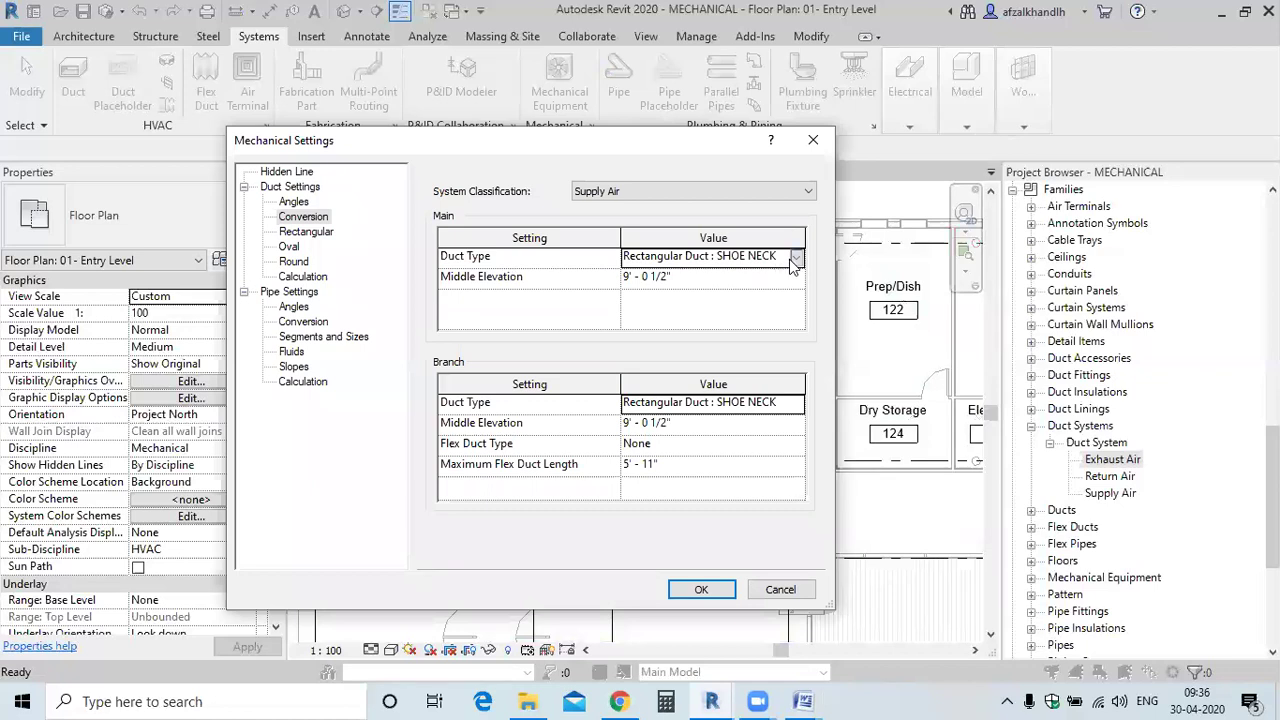
{"action": "left_click", "coordinate": [795, 259]}
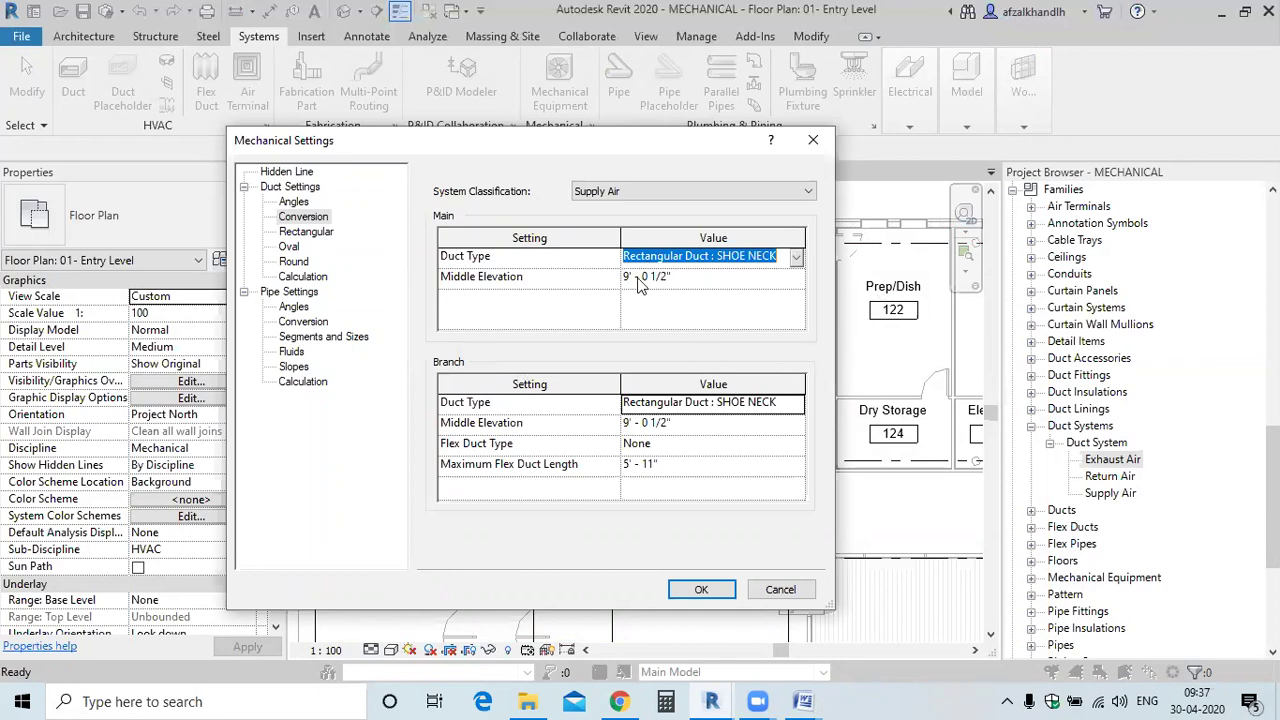
Include the 250.00 rectangular duct size in size lists and confirm with OK
{"action": "left_click", "coordinate": [308, 233]}
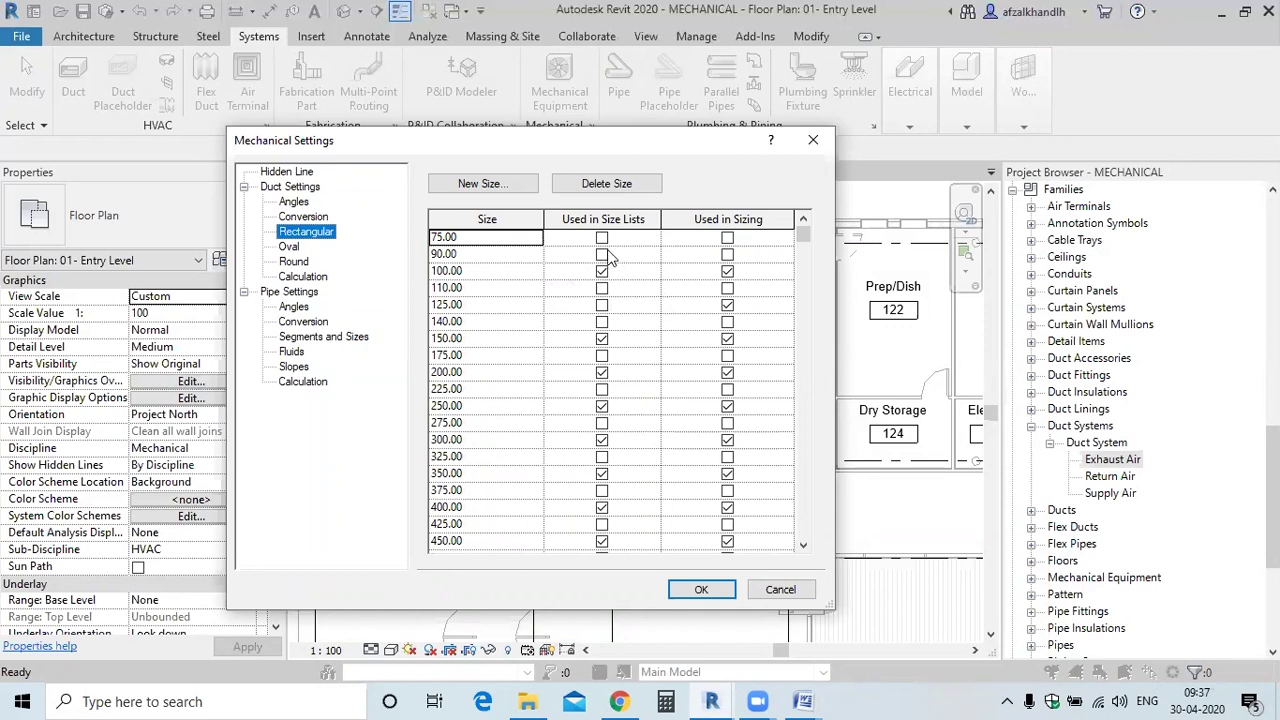
{"action": "left_click", "coordinate": [601, 406]}
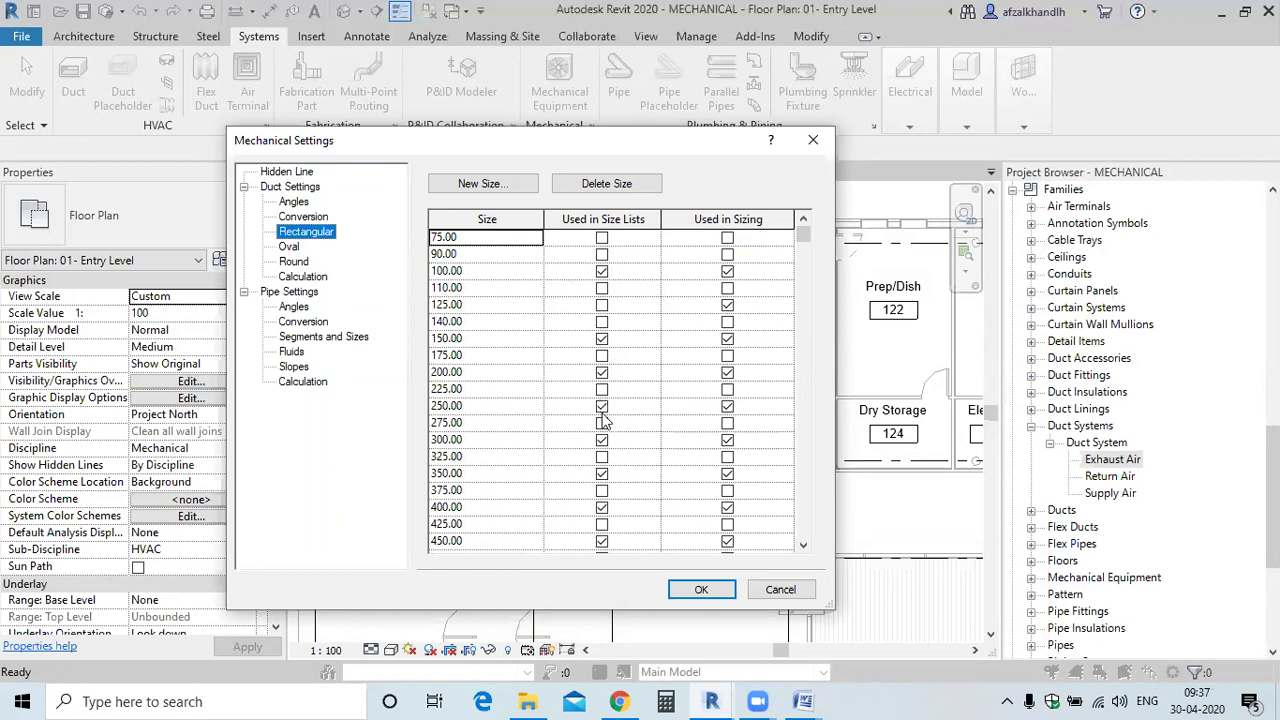
{"action": "left_click", "coordinate": [696, 594]}
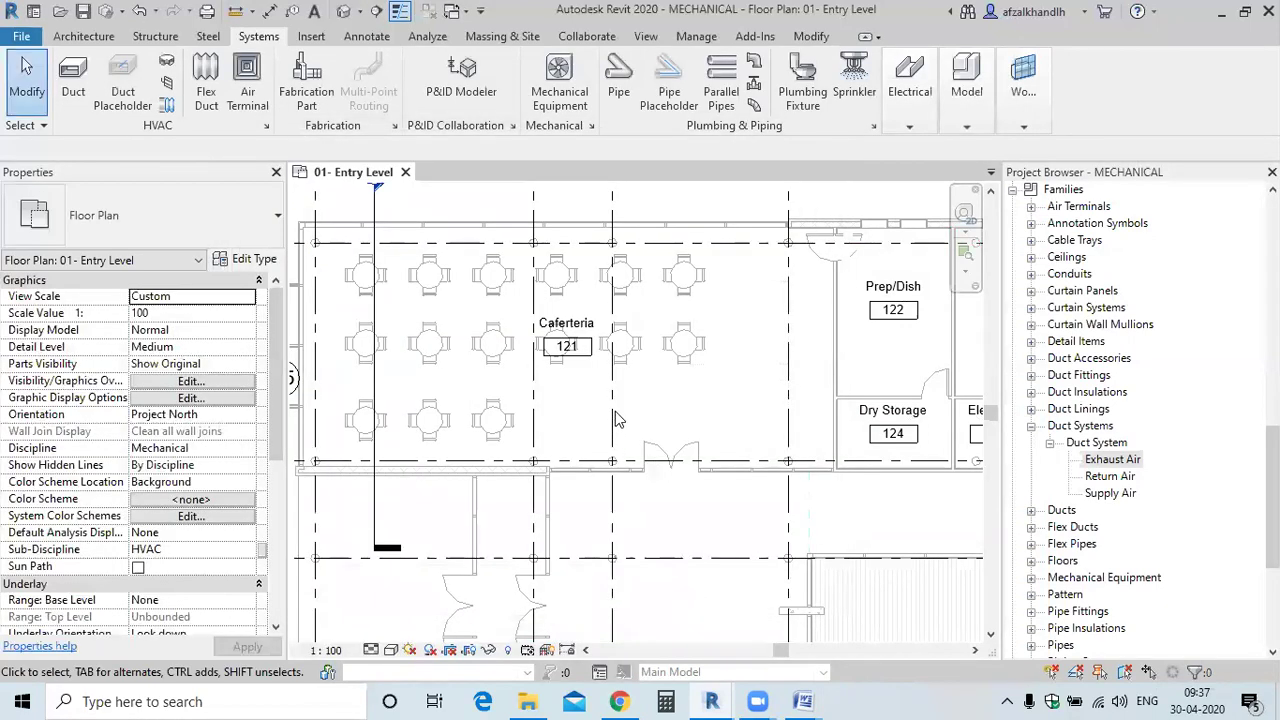
{"action": "scroll", "coordinate": [615, 427], "scroll_direction": "down", "scroll_amount": 3}
{"action": "scroll", "coordinate": [640, 371], "scroll_direction": "up", "scroll_amount": 4}
{"action": "scroll", "coordinate": [640, 371], "scroll_direction": "down", "scroll_amount": 2}
{"action": "scroll", "coordinate": [630, 352], "scroll_direction": "up", "scroll_amount": 2}
{"action": "scroll", "coordinate": [635, 355], "scroll_direction": "down", "scroll_amount": 2}
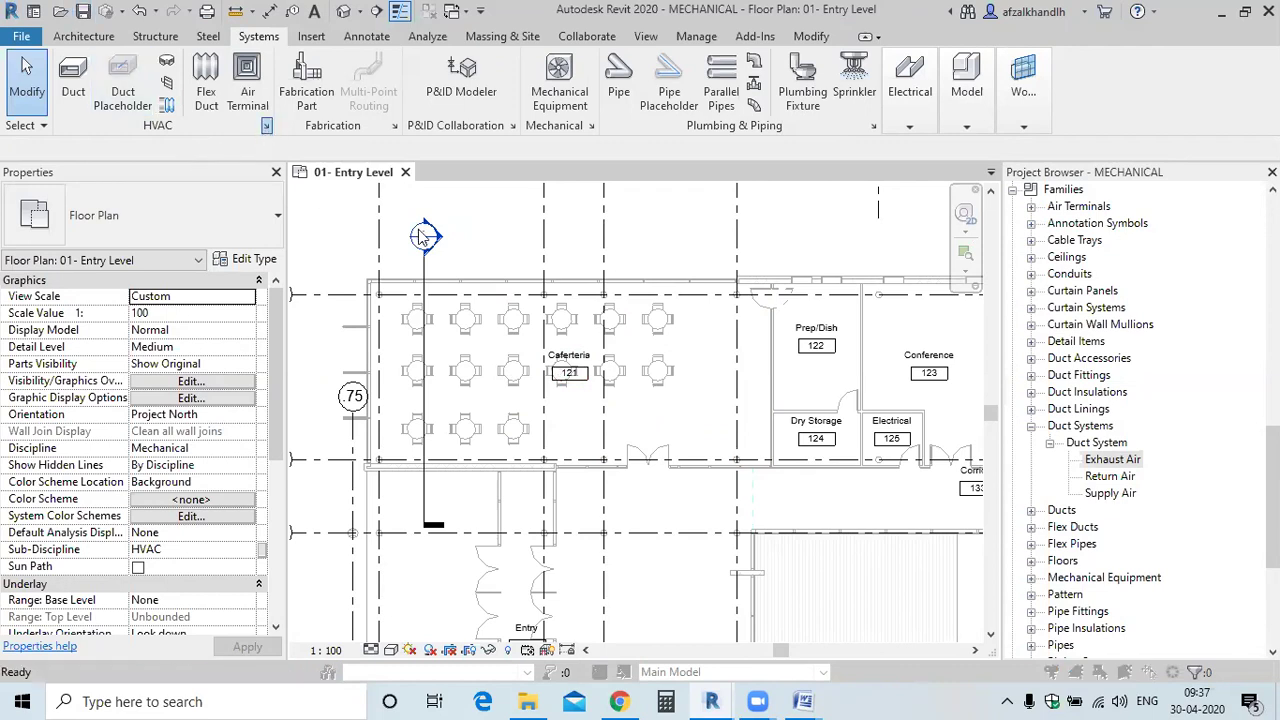
{"action": "left_click", "coordinate": [290, 248]}
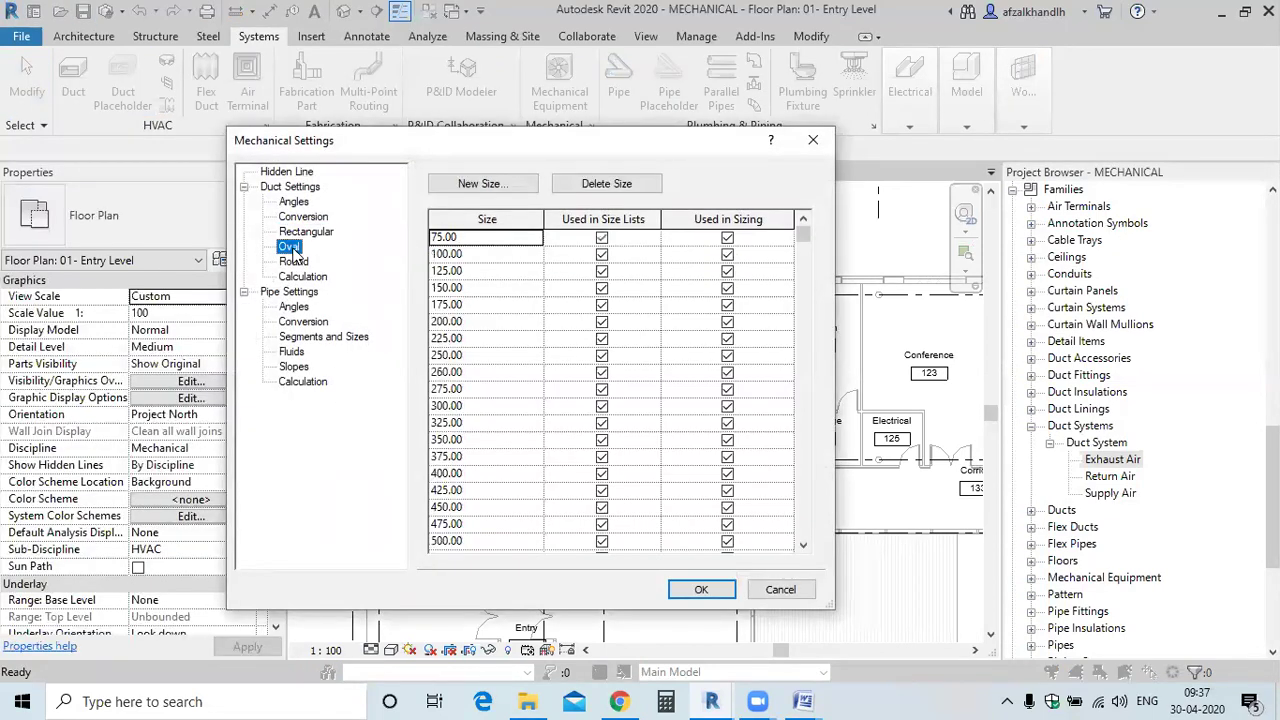
{"action": "left_click", "coordinate": [296, 264]}
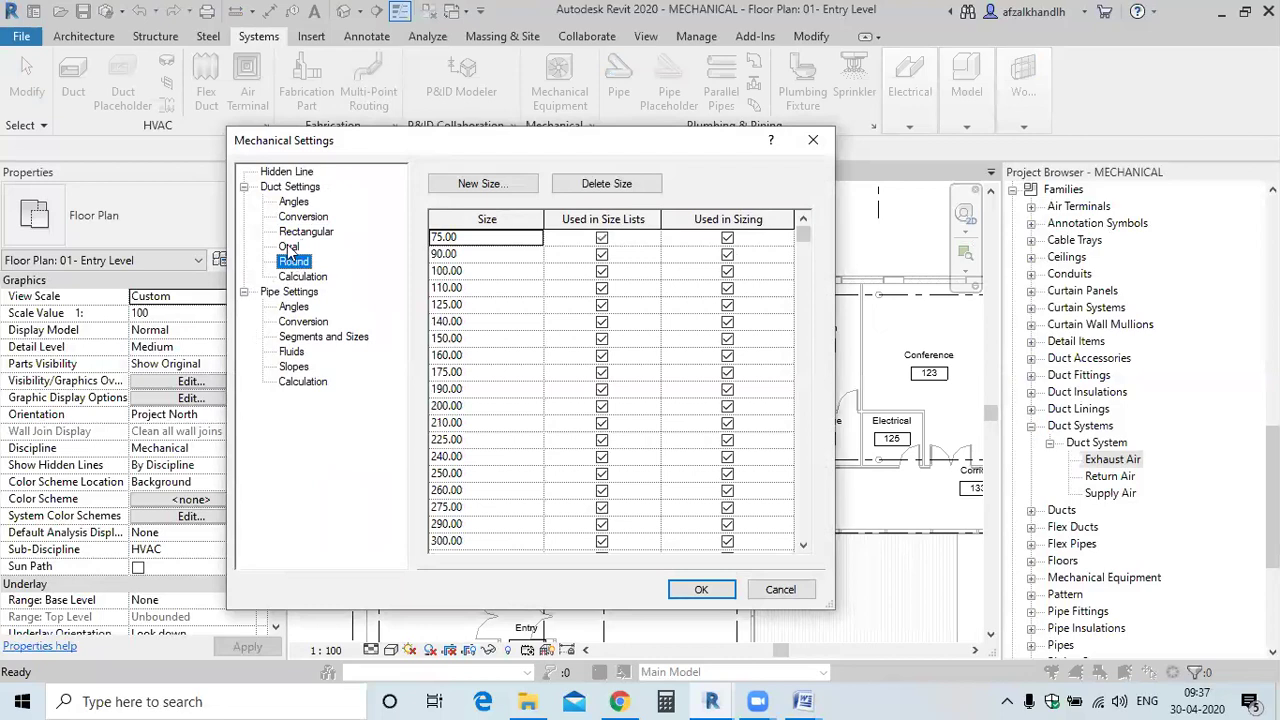
{"action": "left_click", "coordinate": [289, 248]}
{"action": "left_click", "coordinate": [246, 192]}
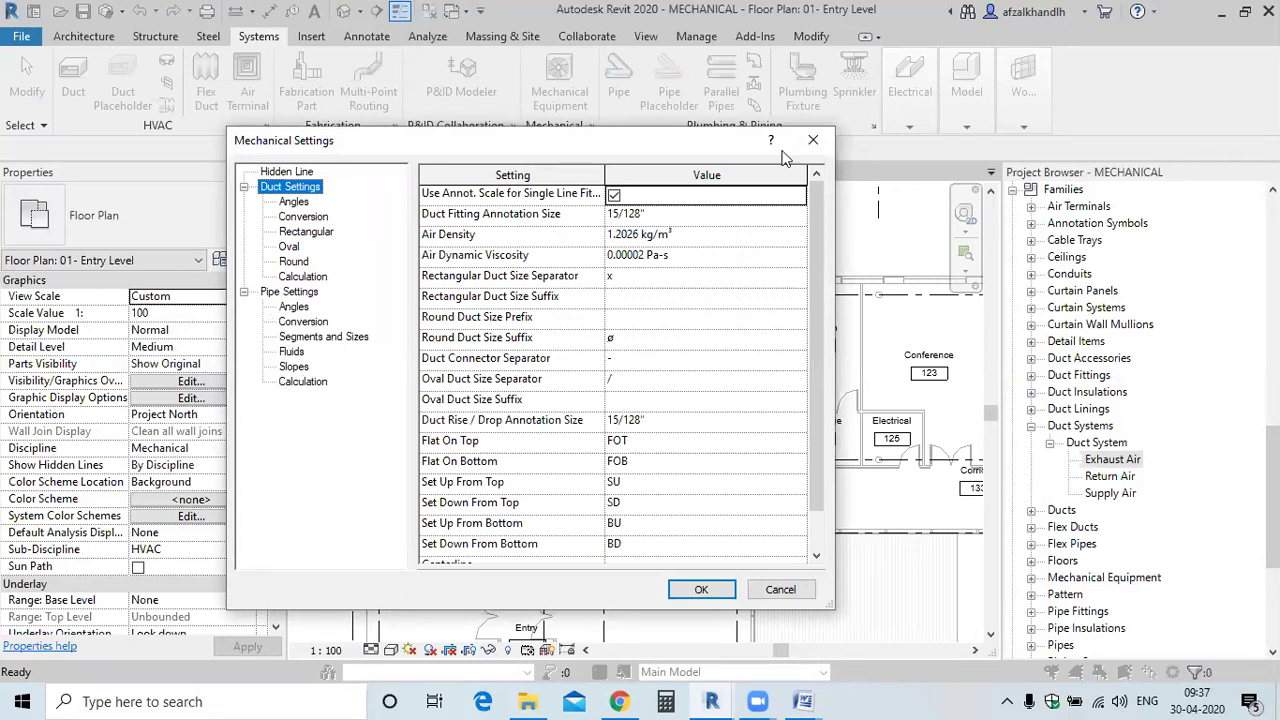
{"action": "left_click", "coordinate": [813, 140]}
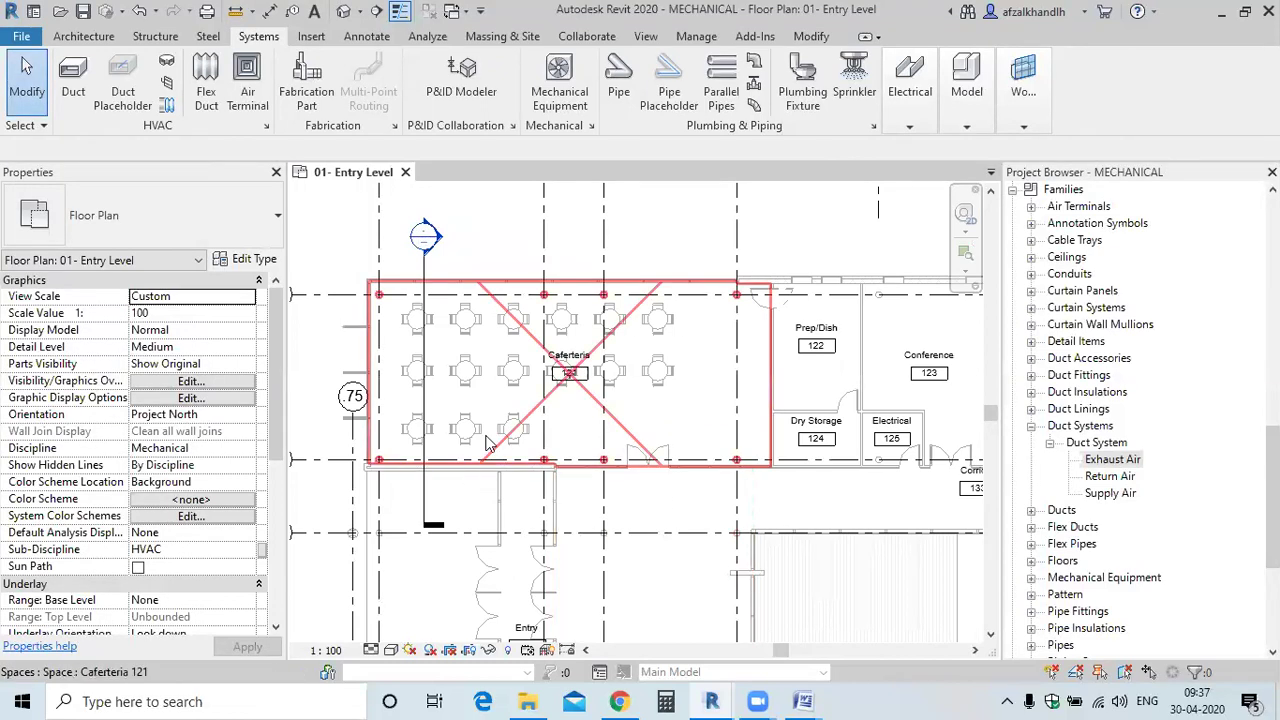
{"action": "scroll", "coordinate": [604, 402], "scroll_direction": "up", "scroll_amount": 1}
{"action": "scroll", "coordinate": [606, 403], "scroll_direction": "down", "scroll_amount": 1}
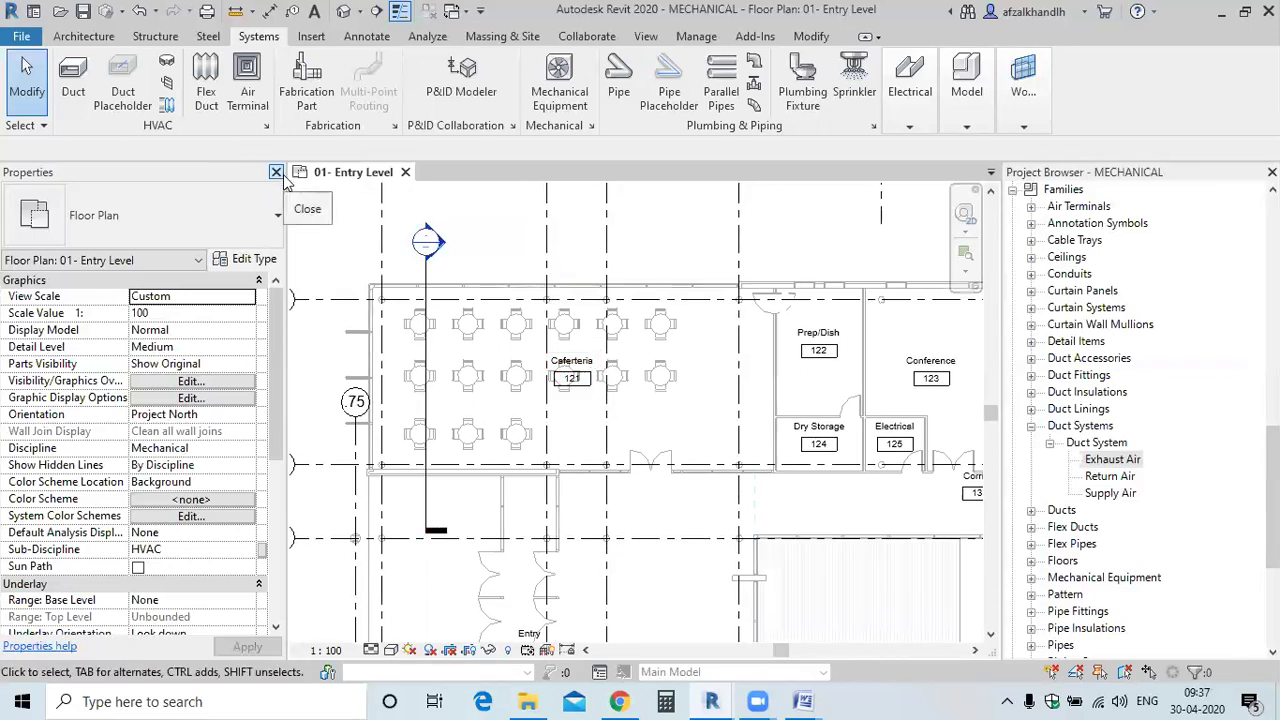
{"action": "left_click", "coordinate": [253, 111]}
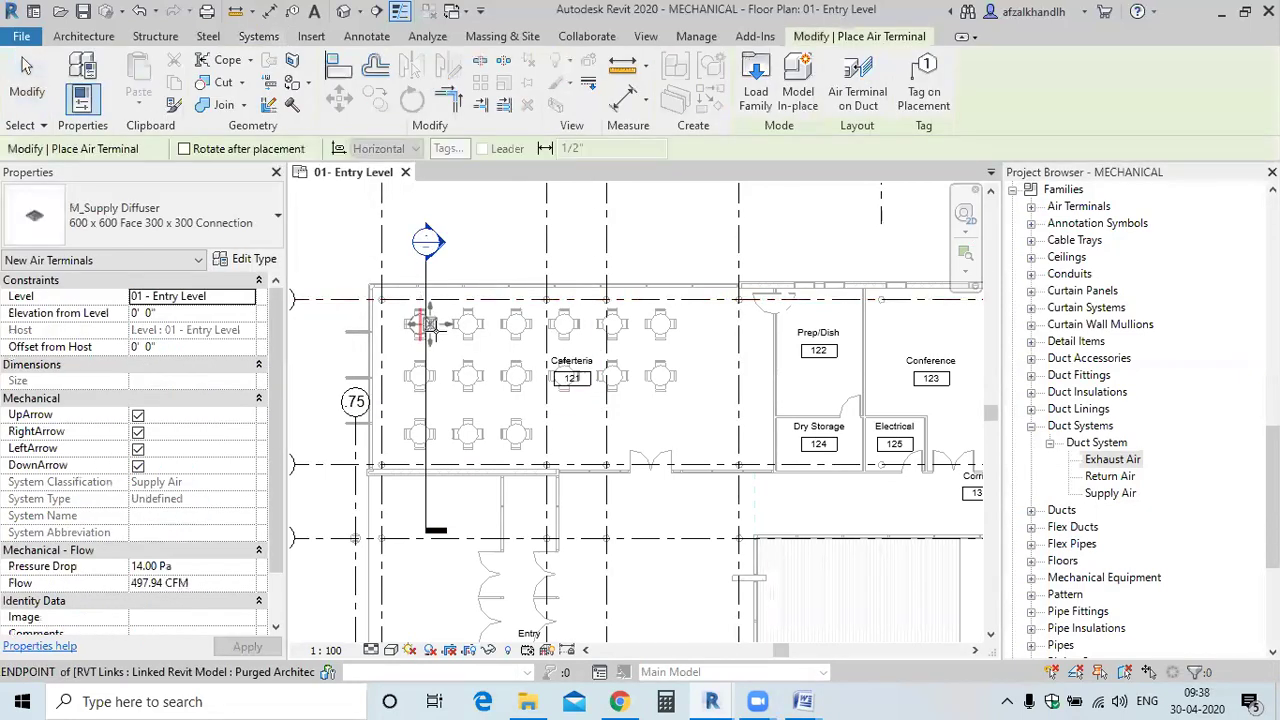
{"action": "scroll", "coordinate": [440, 327], "scroll_direction": "up", "scroll_amount": 2}
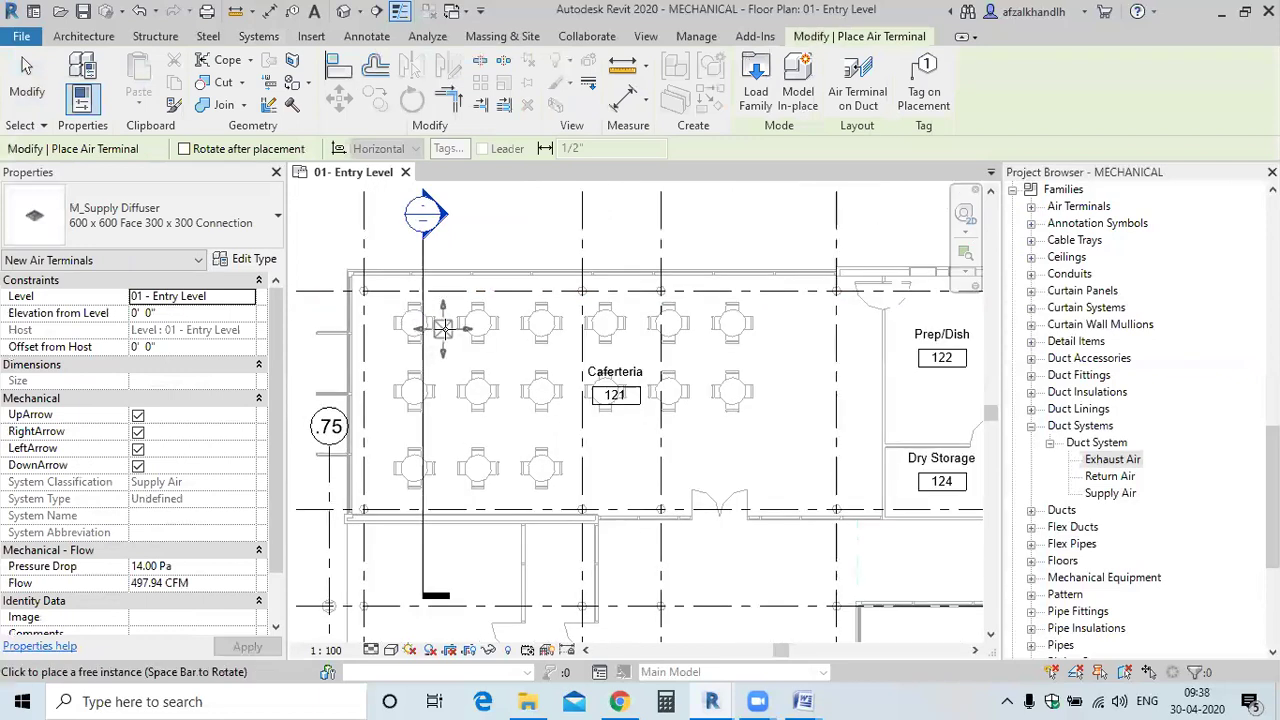
{"action": "key", "text": "Escape"}
{"action": "key", "text": "Escape"}
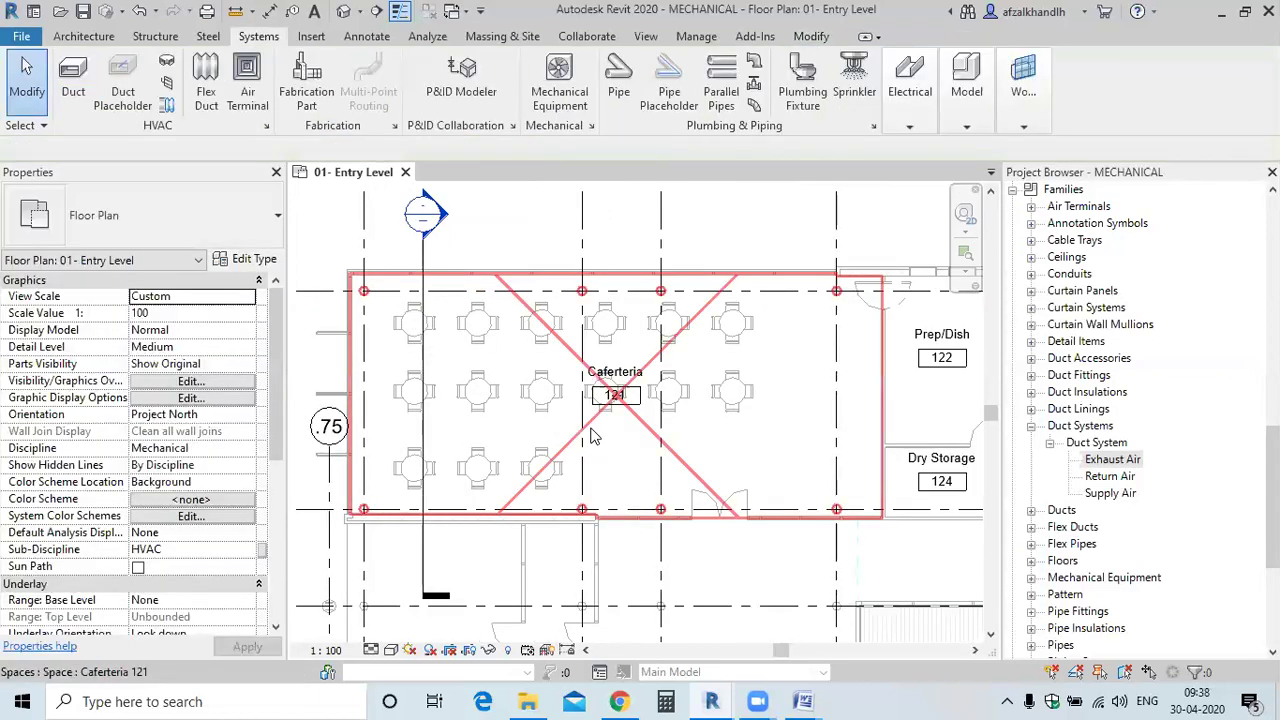
{"action": "left_click", "coordinate": [591, 437]}
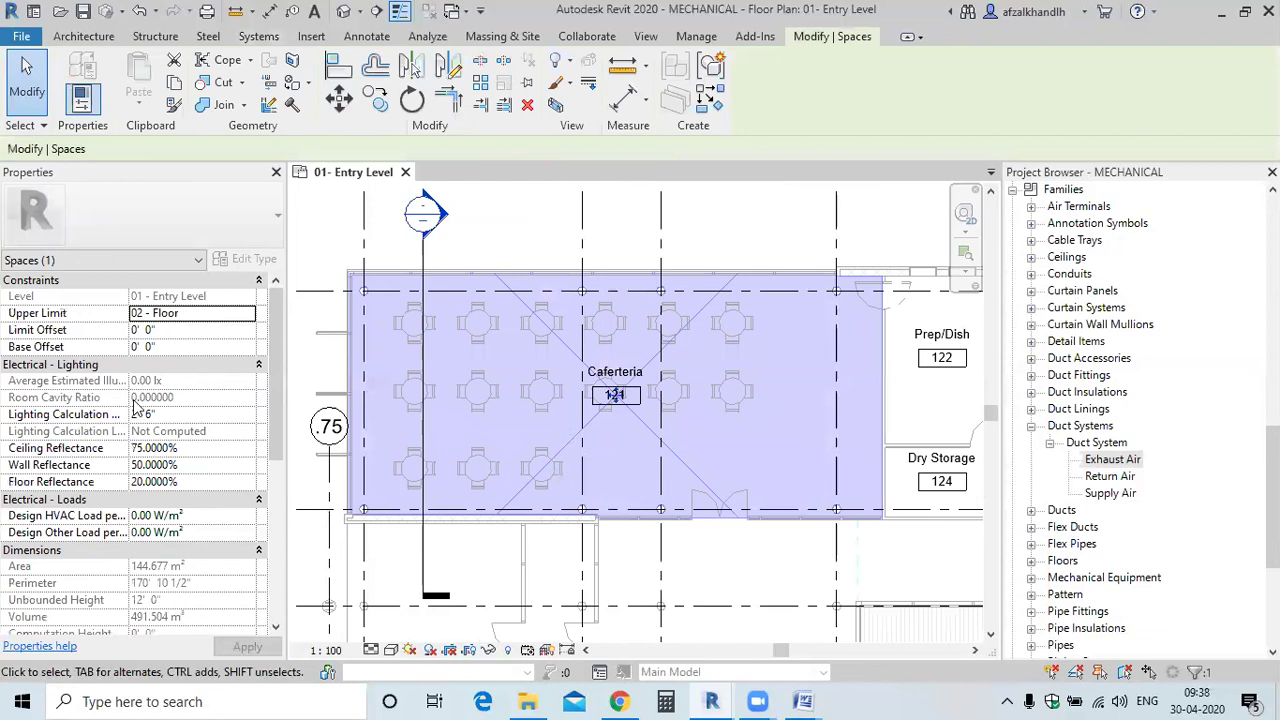
{"action": "scroll", "coordinate": [136, 404], "scroll_direction": "down", "scroll_amount": 5}
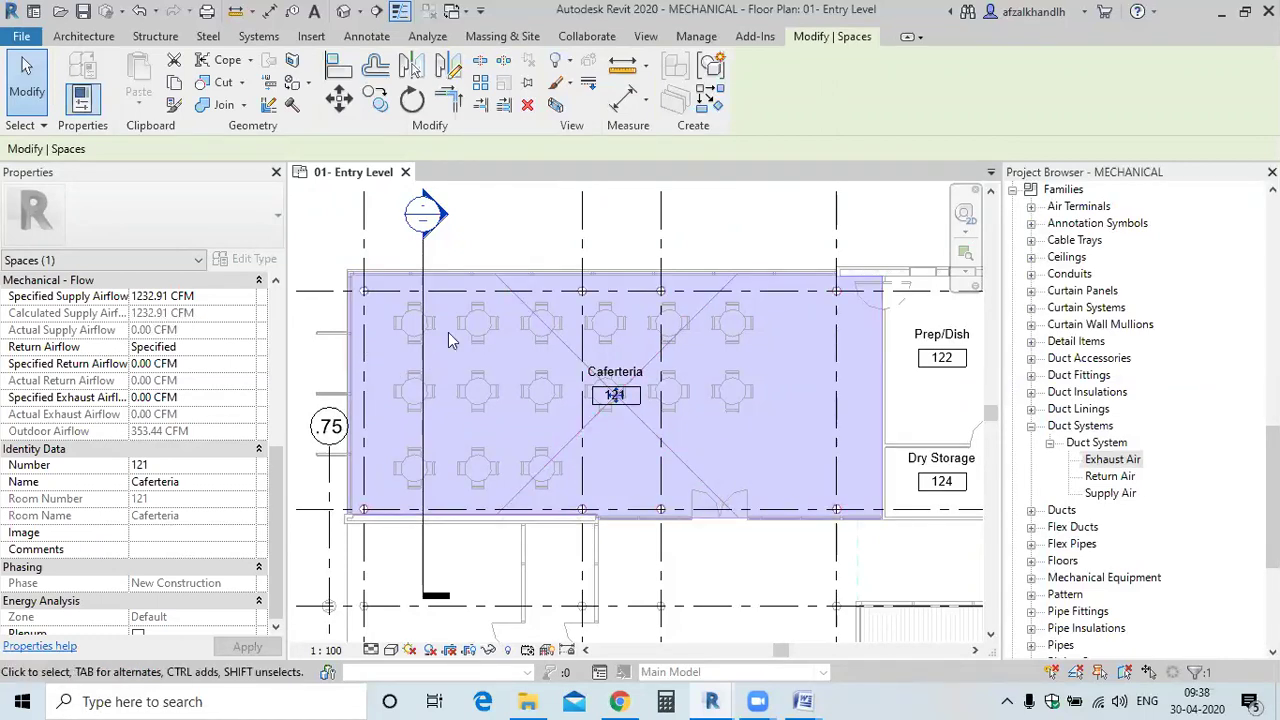
{"action": "left_click", "coordinate": [494, 252]}
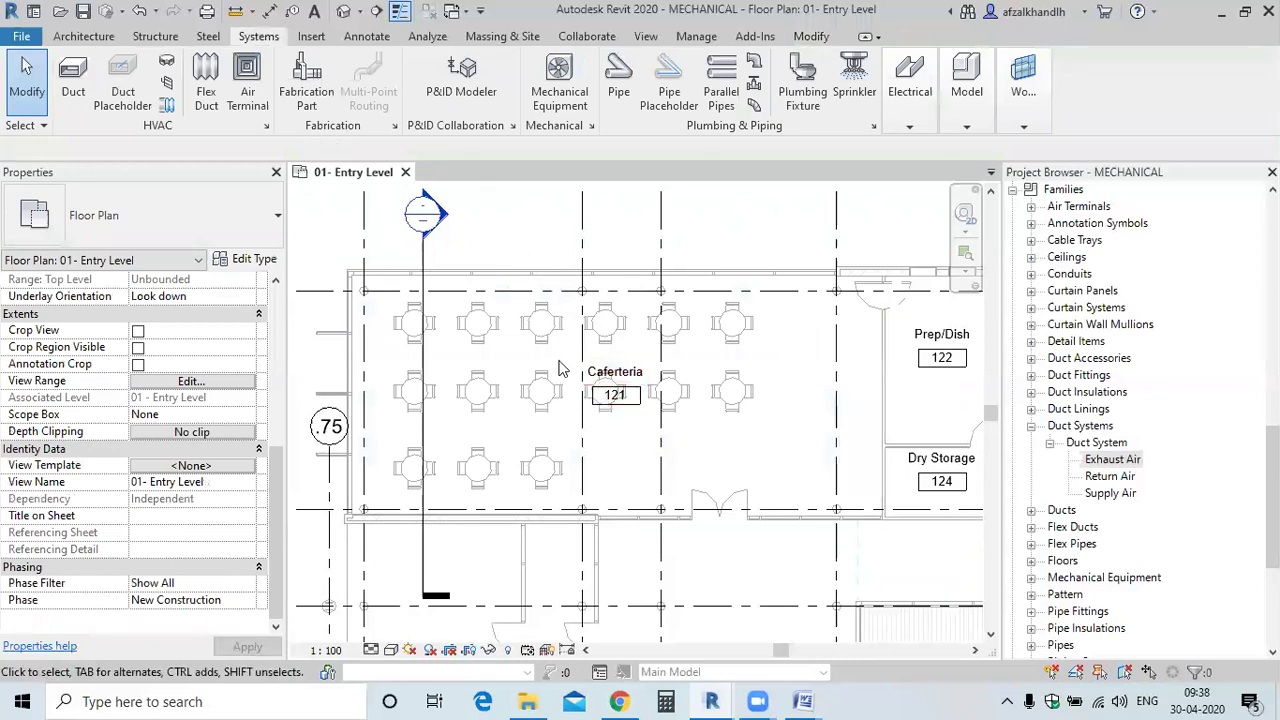
Place a 600 x 600 M_Supply Diffuser over a top-row Caferteria table, inspect its family, and close it unsaved
{"action": "left_click", "coordinate": [249, 95]}
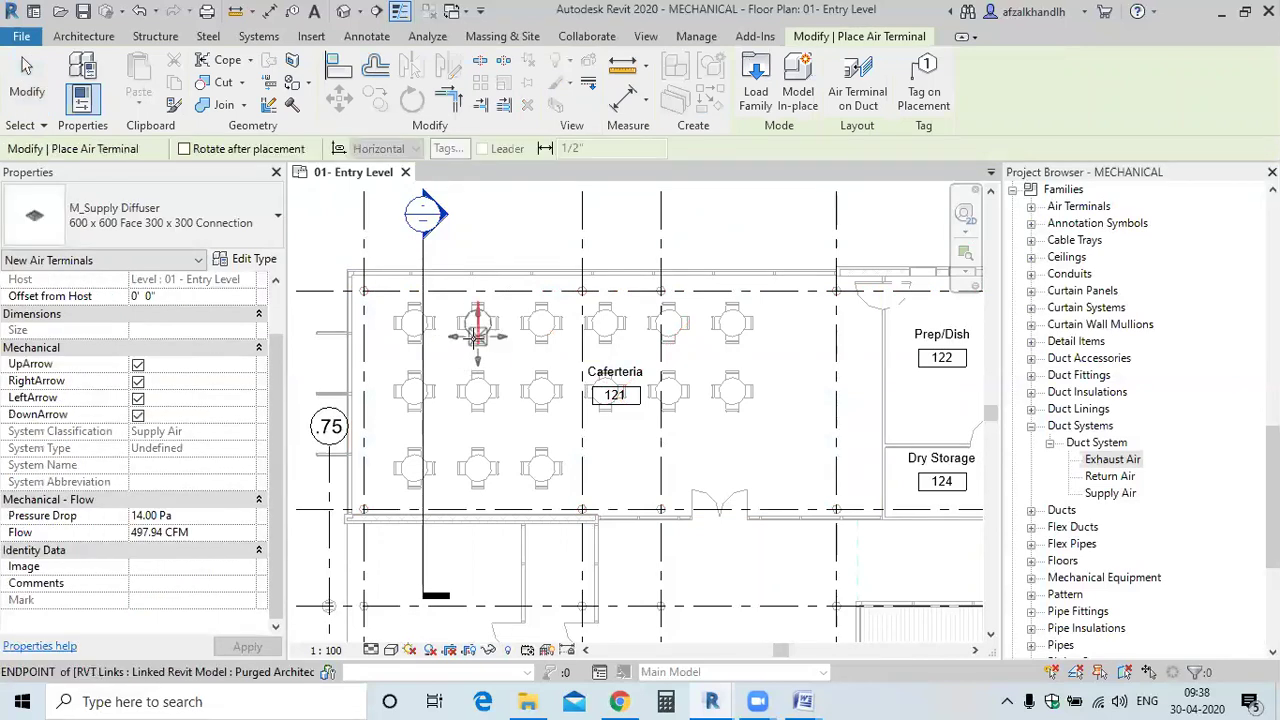
{"action": "left_click", "coordinate": [478, 336]}
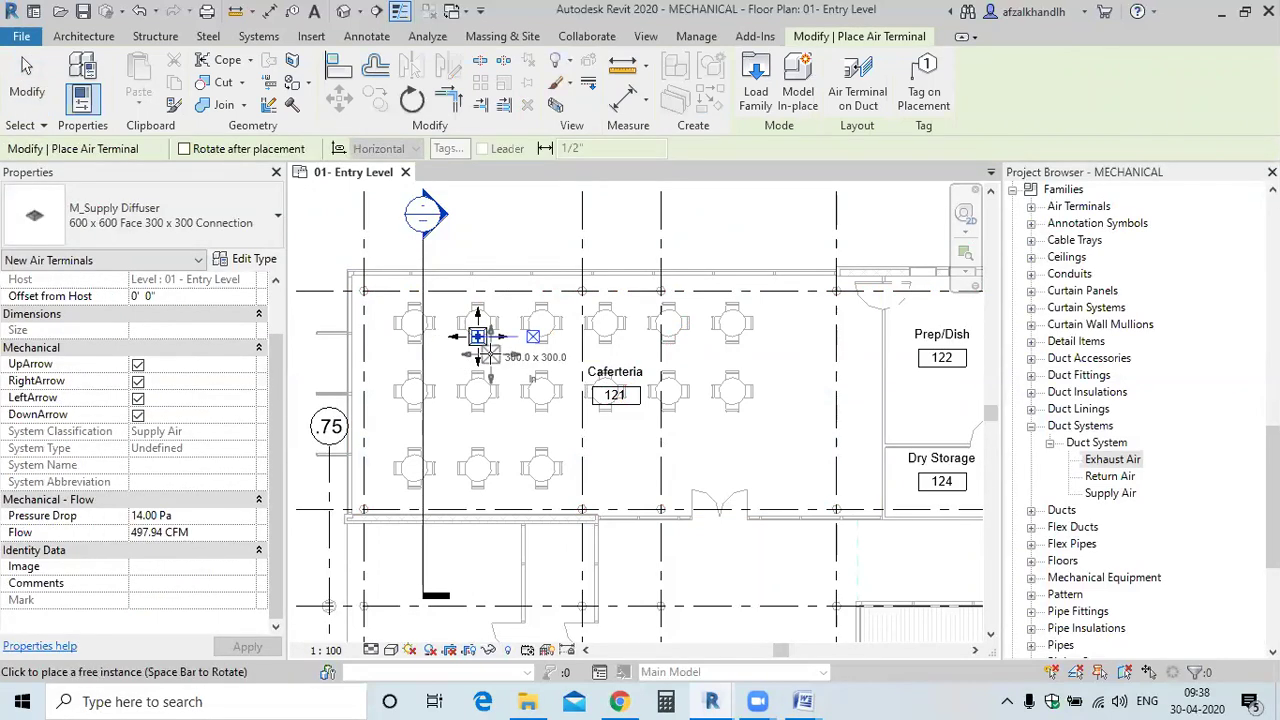
{"action": "key", "text": "Escape"}
{"action": "key", "text": "Escape"}
{"action": "left_click", "coordinate": [490, 355]}
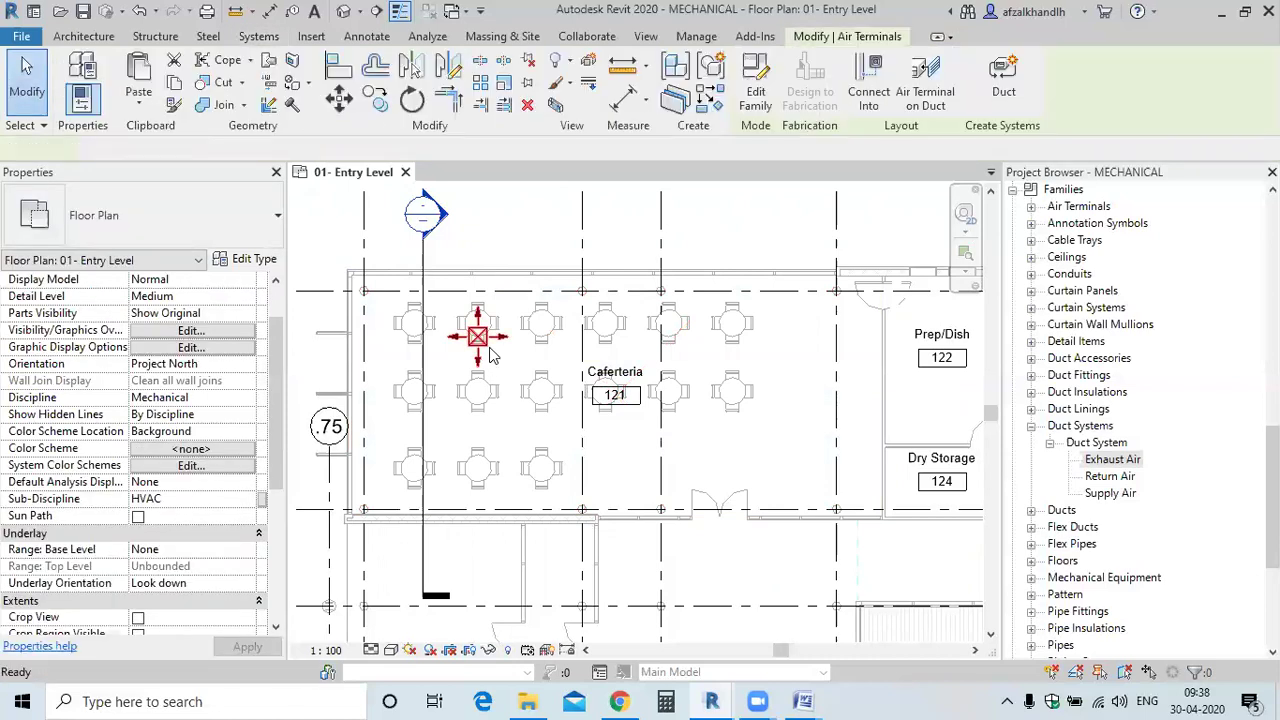
{"action": "double_click", "coordinate": [490, 345]}
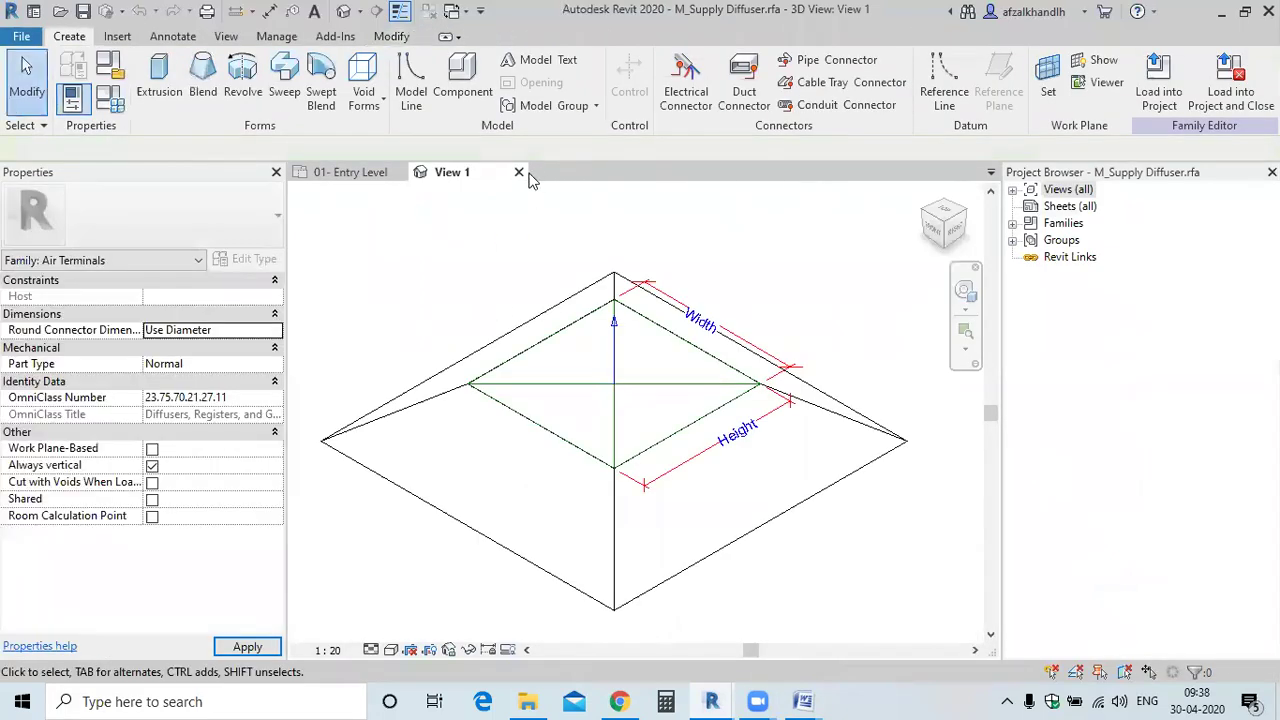
{"action": "left_click", "coordinate": [519, 172]}
{"action": "left_click", "coordinate": [603, 361]}
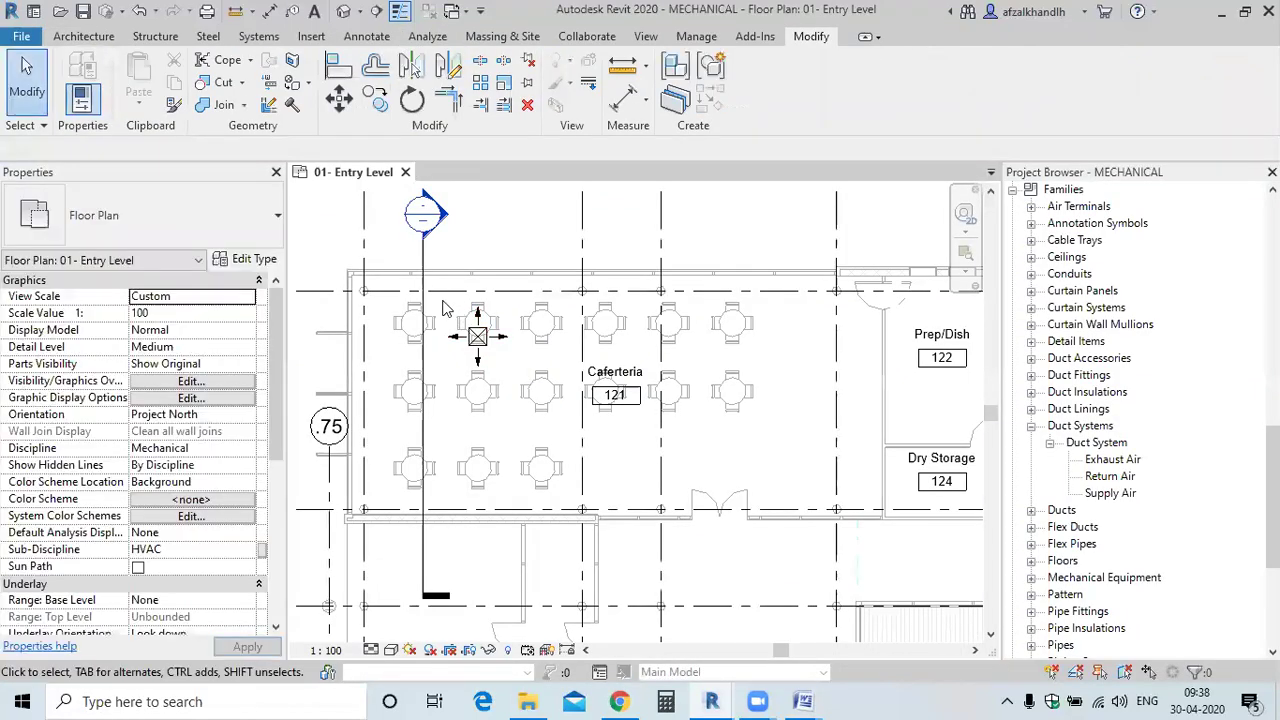
Set the Caferteria supply diffuser's Elevation from Level to 8' 0"
{"action": "left_click", "coordinate": [530, 396]}
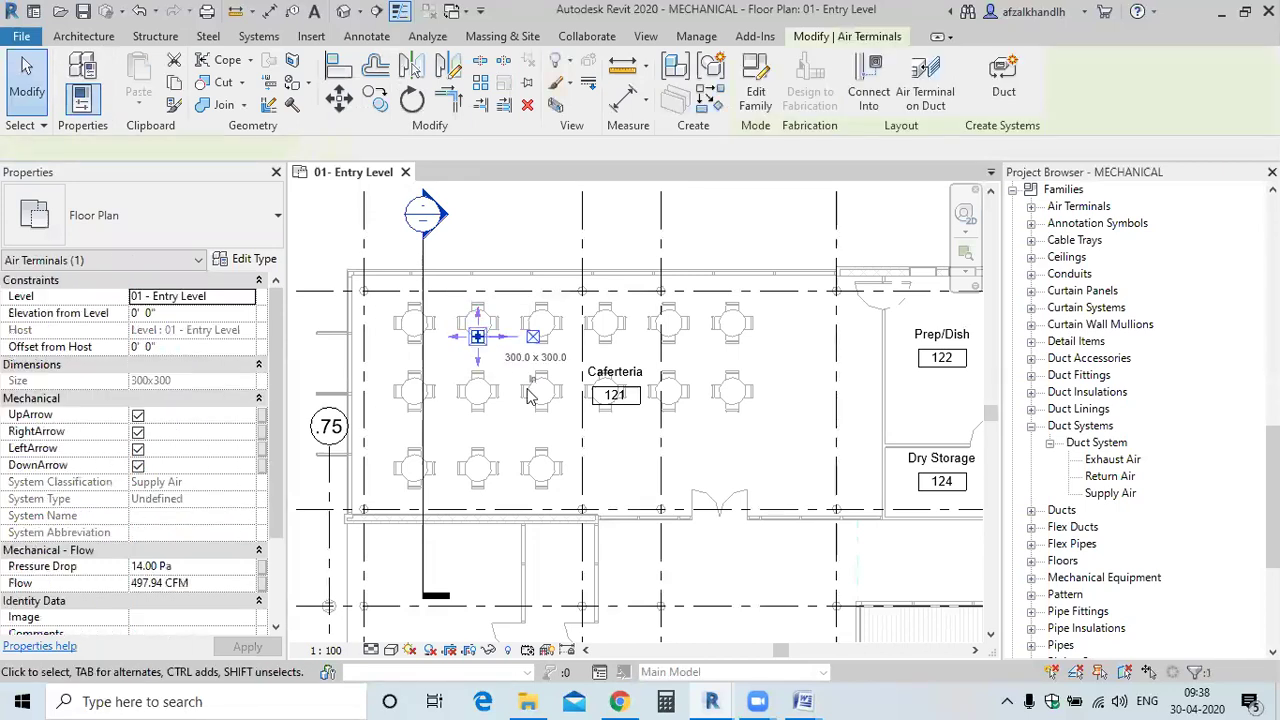
{"action": "left_click", "coordinate": [187, 313]}
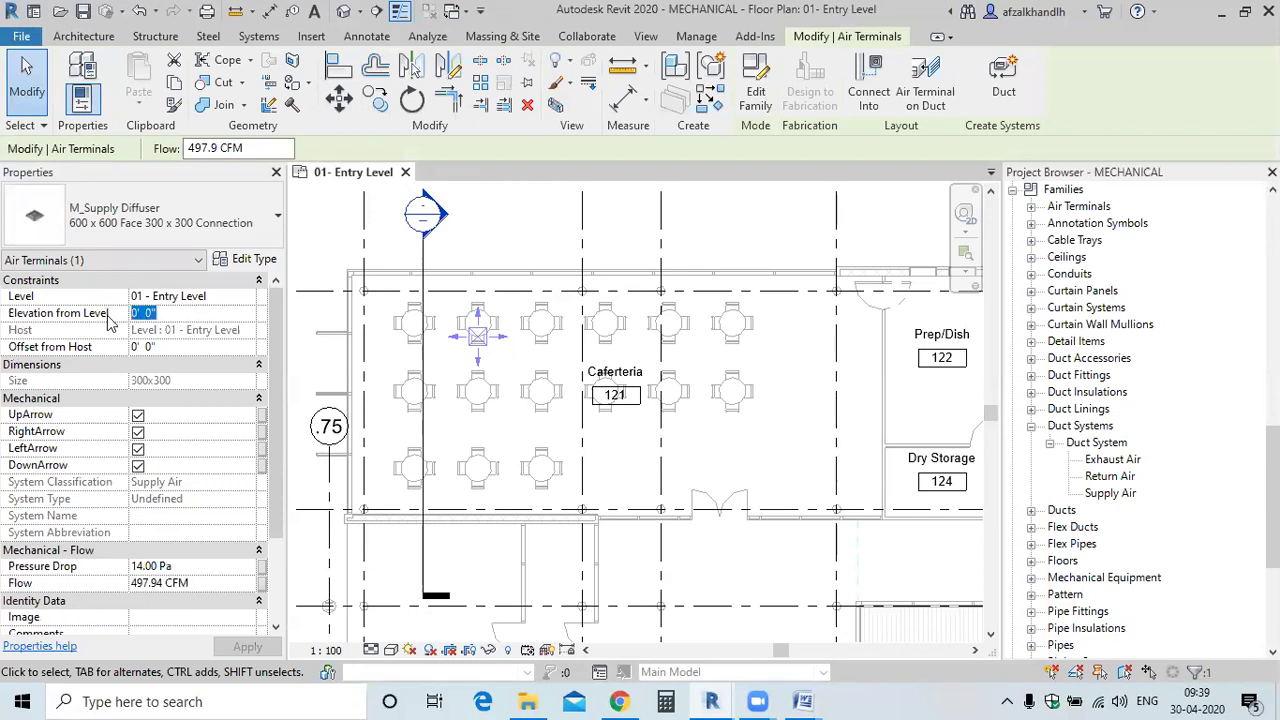
{"action": "type", "text": "8"}
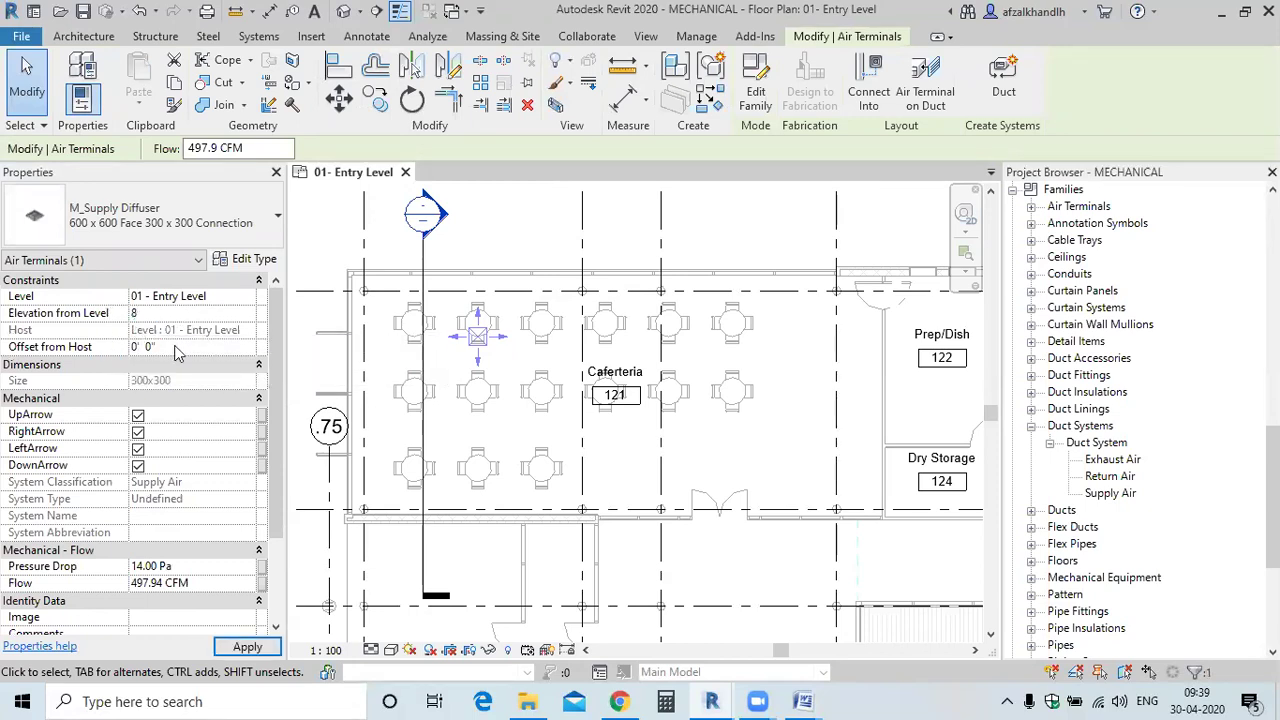
{"action": "scroll", "coordinate": [495, 358], "scroll_direction": "up", "scroll_amount": 2}
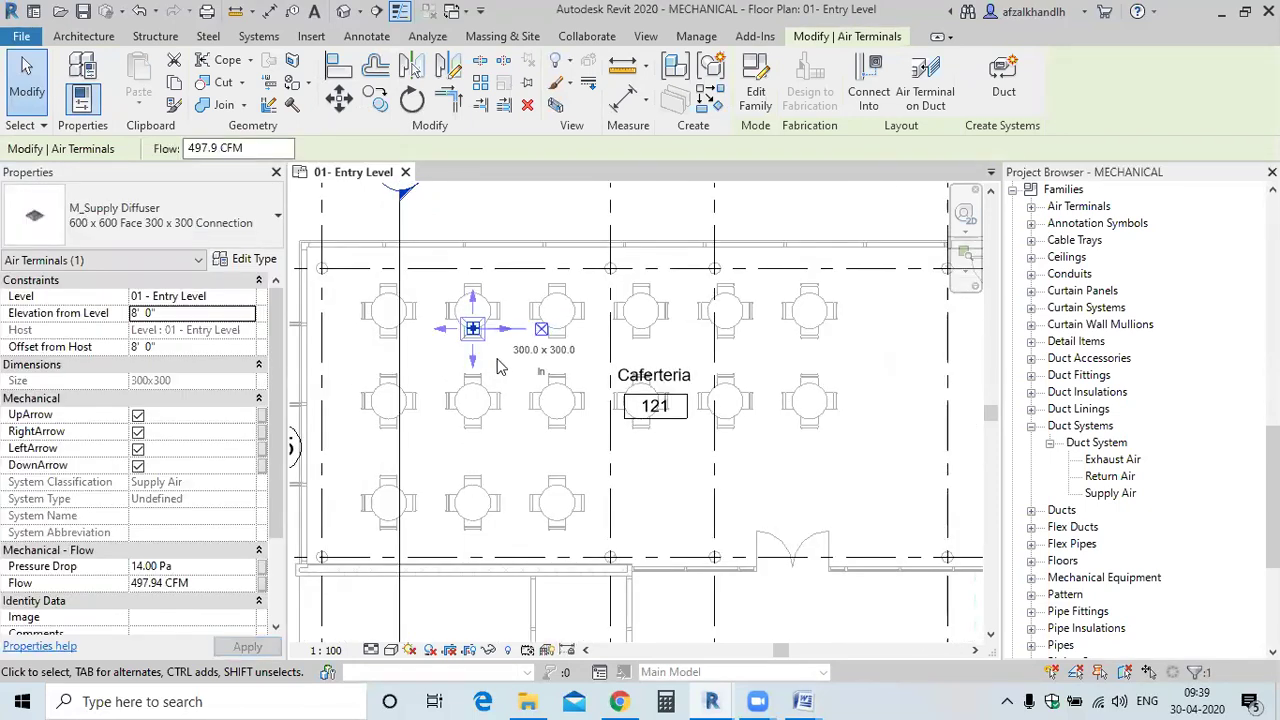
{"action": "left_click", "coordinate": [500, 366]}
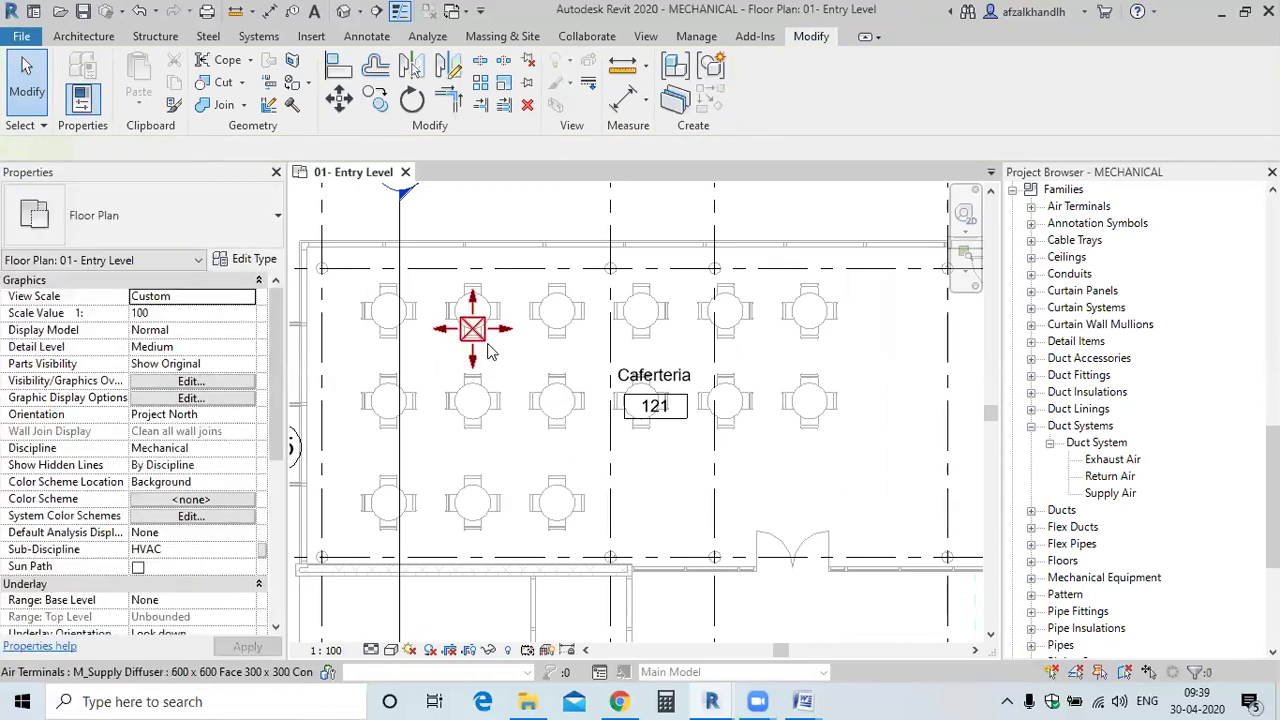
{"action": "left_click", "coordinate": [490, 350]}
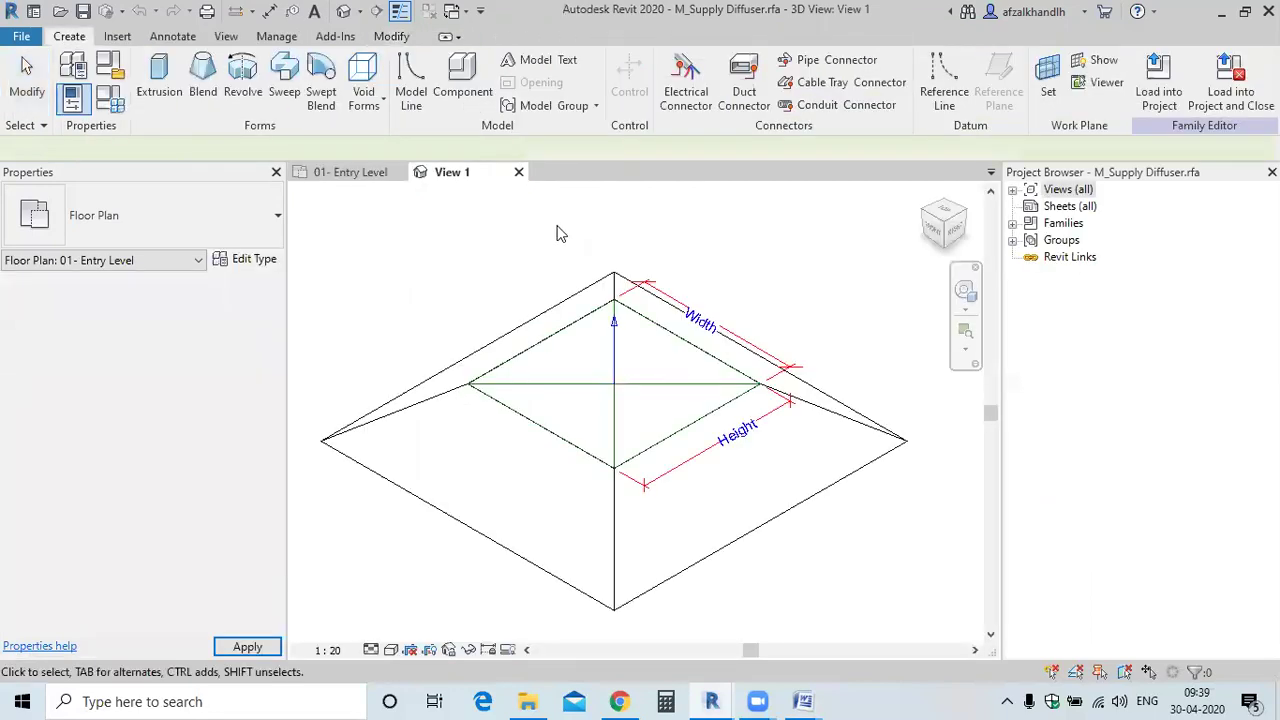
Close the diffuser family without saving and abandon an attempt to copy the diffuser
{"action": "left_click", "coordinate": [519, 172]}
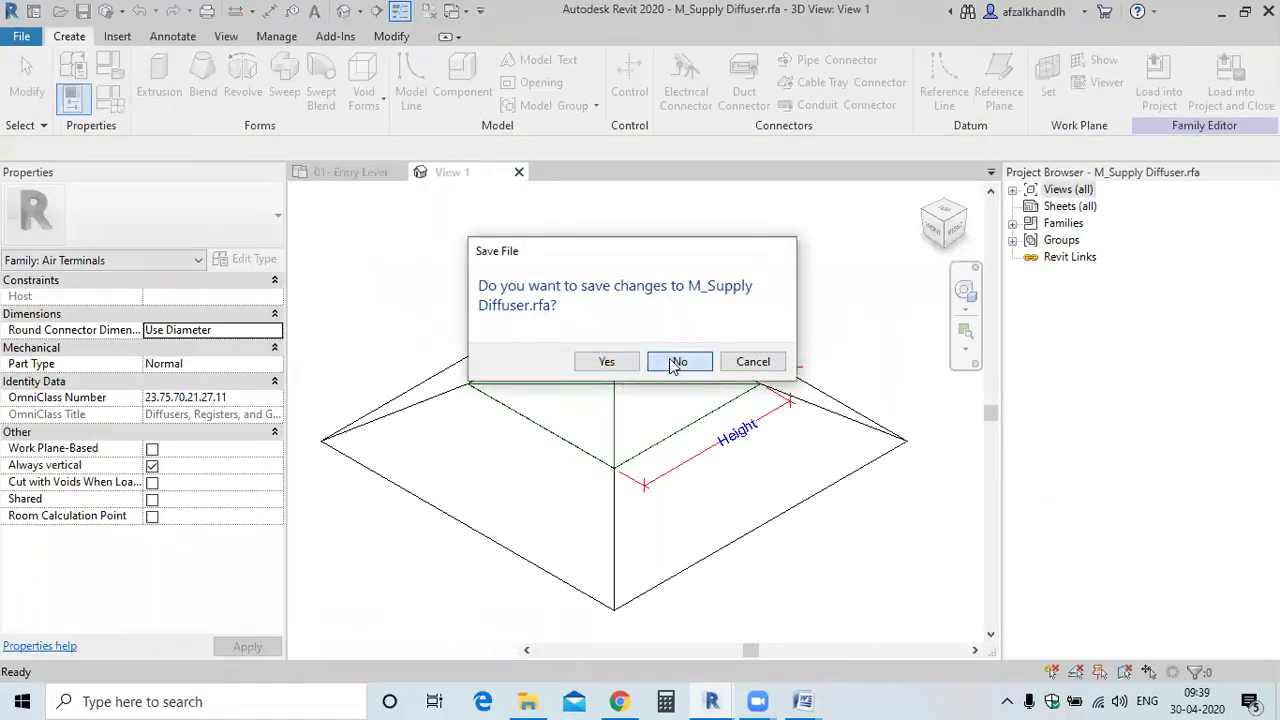
{"action": "left_click", "coordinate": [667, 358]}
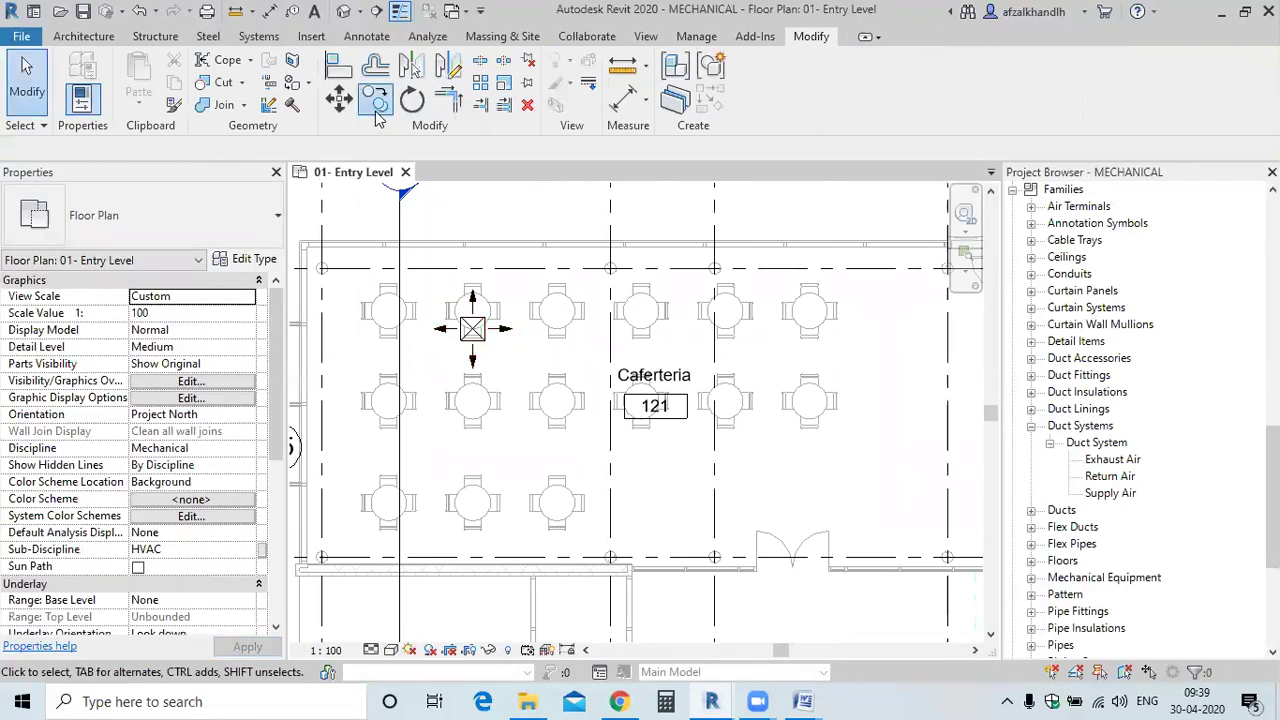
{"action": "left_click", "coordinate": [376, 99]}
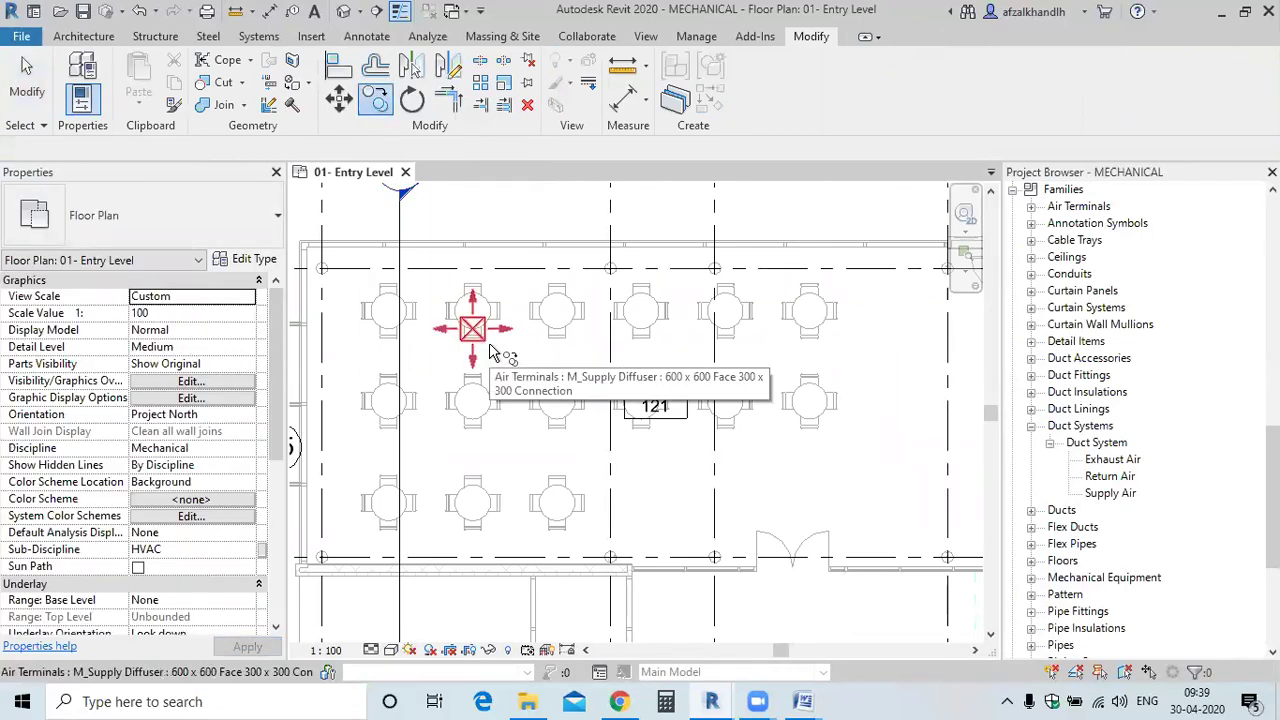
{"action": "left_click", "coordinate": [476, 334]}
{"action": "key", "text": "Escape"}
{"action": "key", "text": "Escape"}
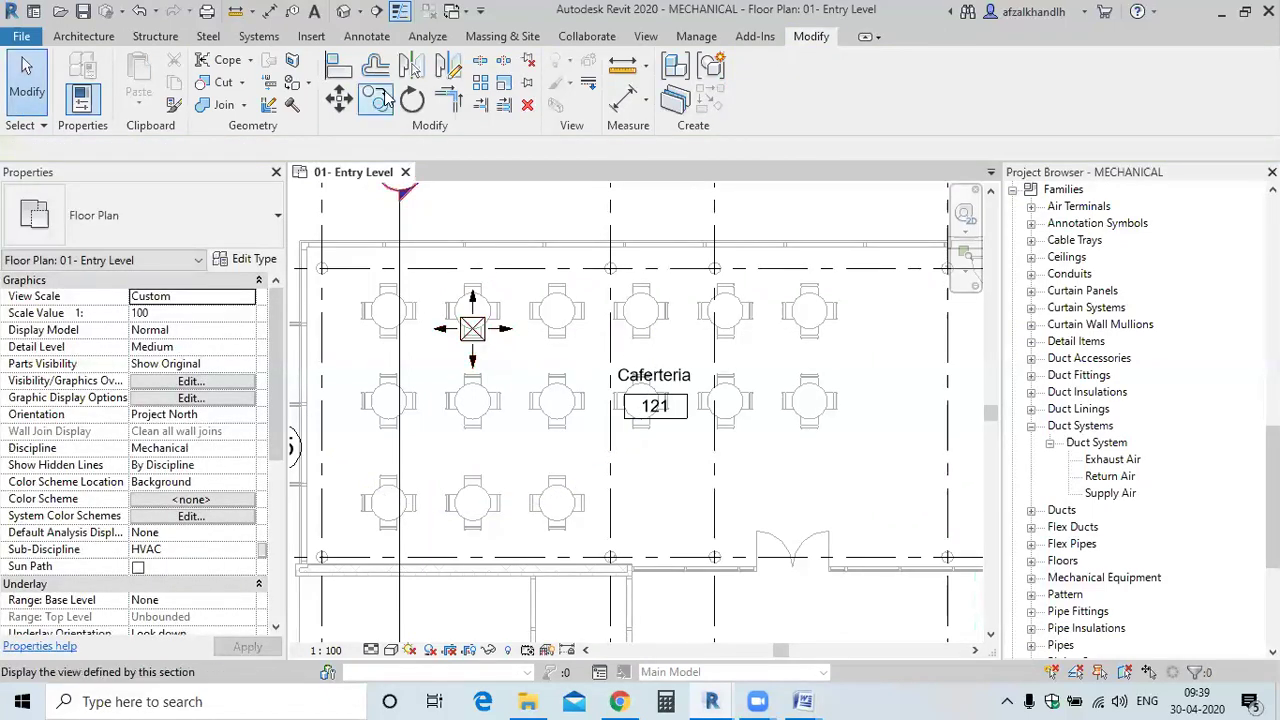
{"action": "key", "text": "c"}
{"action": "key", "text": "o"}
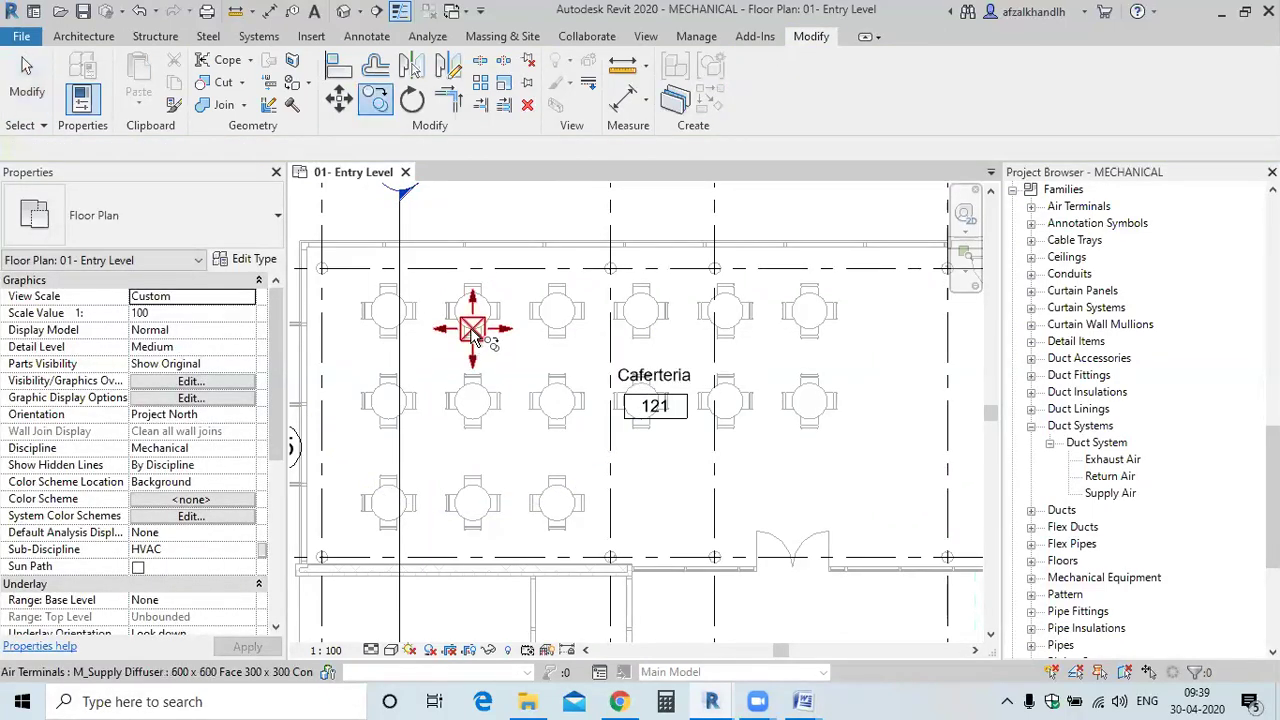
{"action": "key", "text": "Escape"}
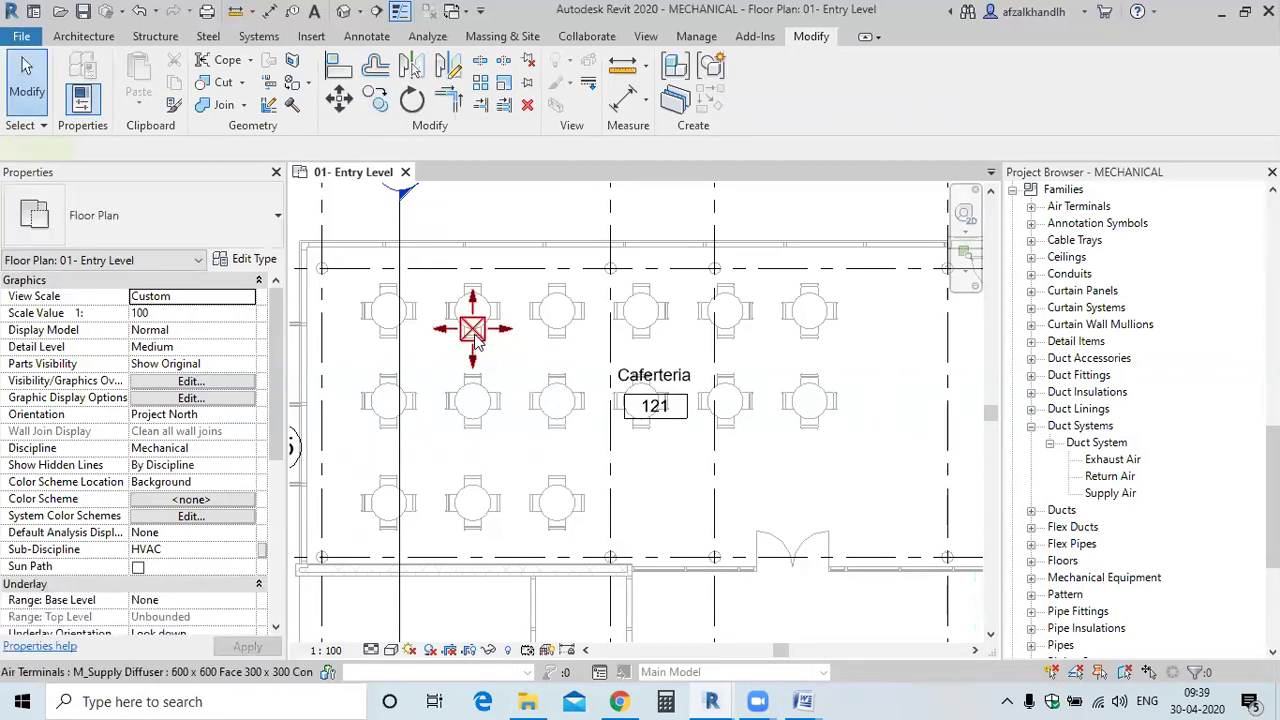
Place three more supply diffusers at upper-right, lower-left and lower-right using Create Similar
{"action": "right_click", "coordinate": [476, 341]}
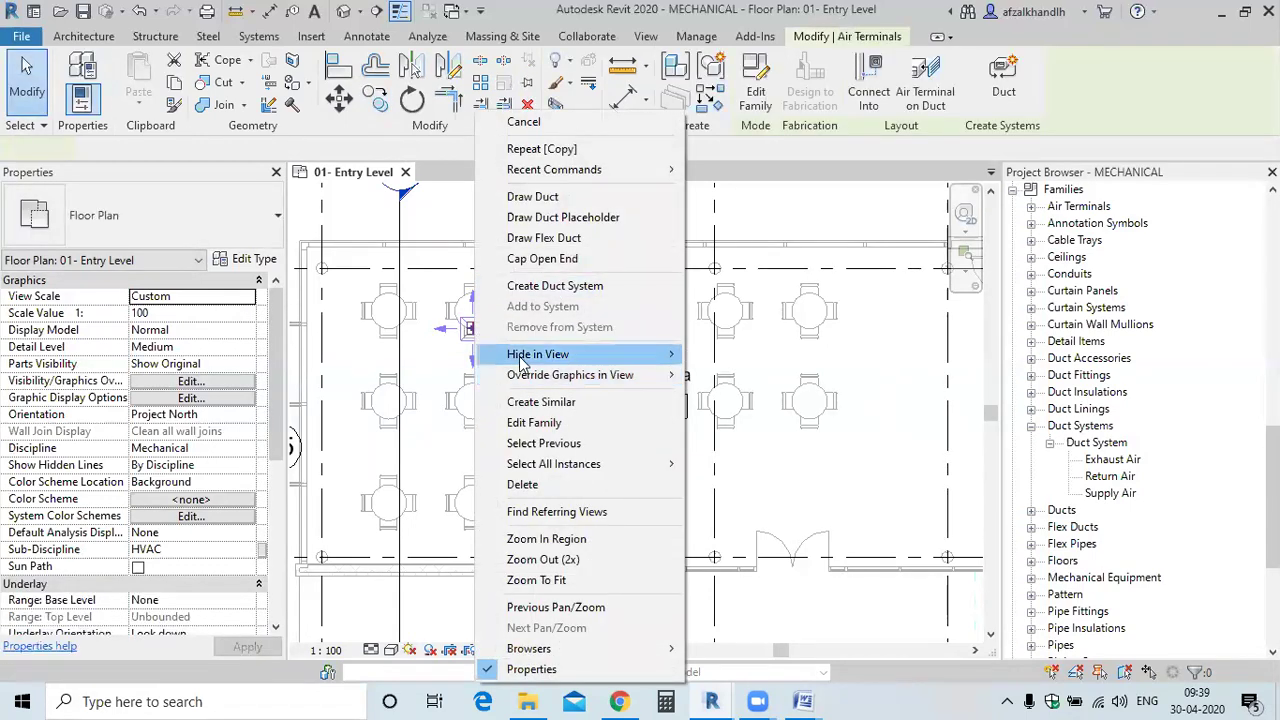
{"action": "left_click", "coordinate": [530, 402]}
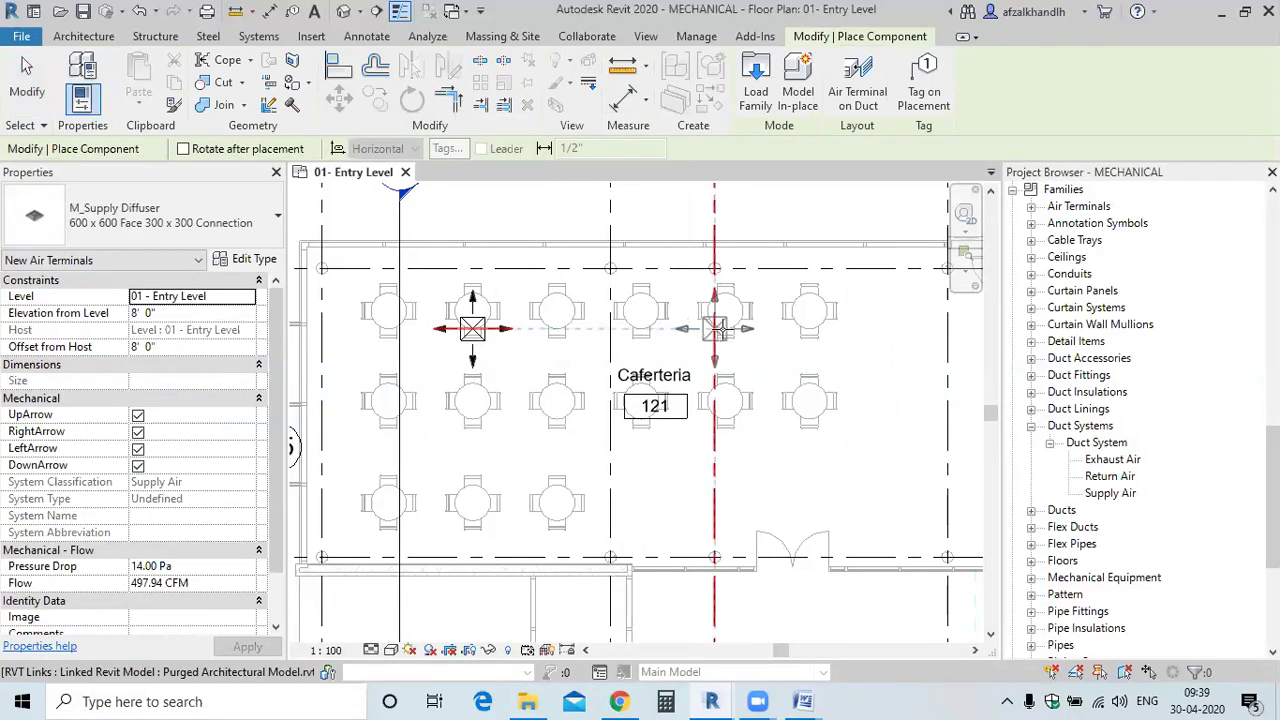
{"action": "left_click", "coordinate": [724, 332]}
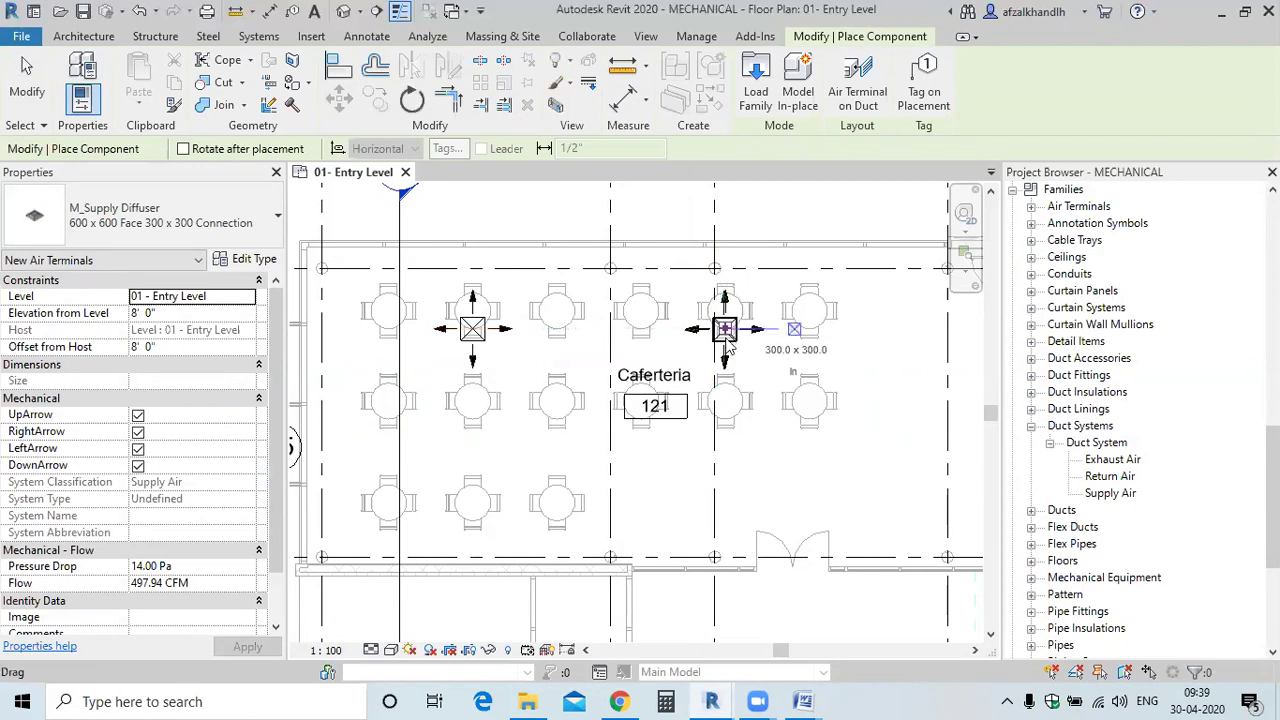
{"action": "left_click", "coordinate": [473, 485]}
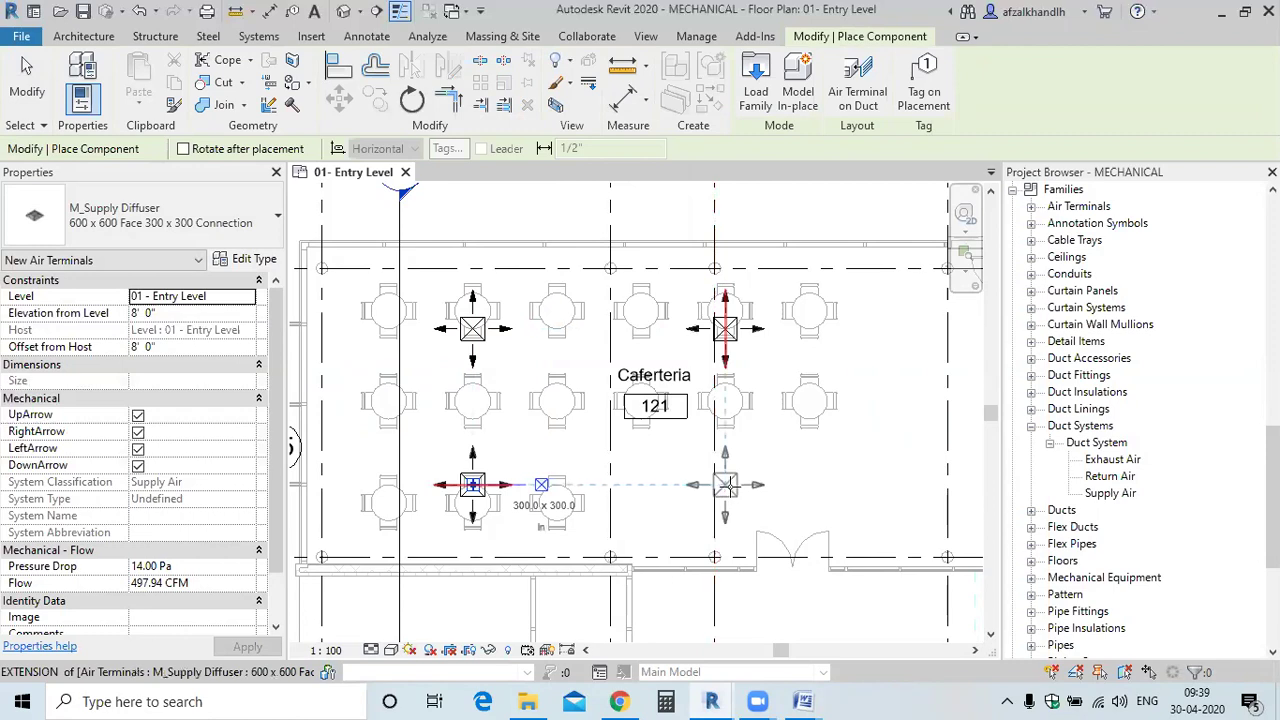
{"action": "left_click", "coordinate": [731, 485]}
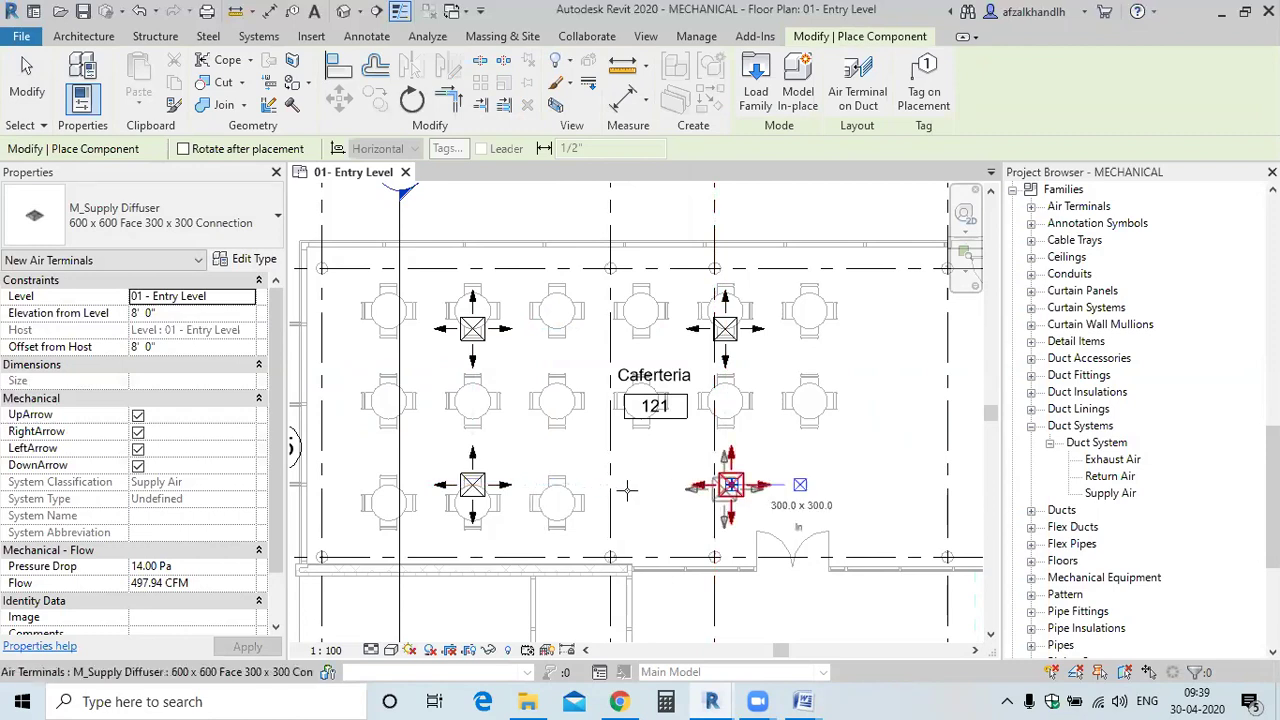
{"action": "key", "text": "Escape"}
{"action": "scroll", "coordinate": [604, 422], "scroll_direction": "down", "scroll_amount": 2}
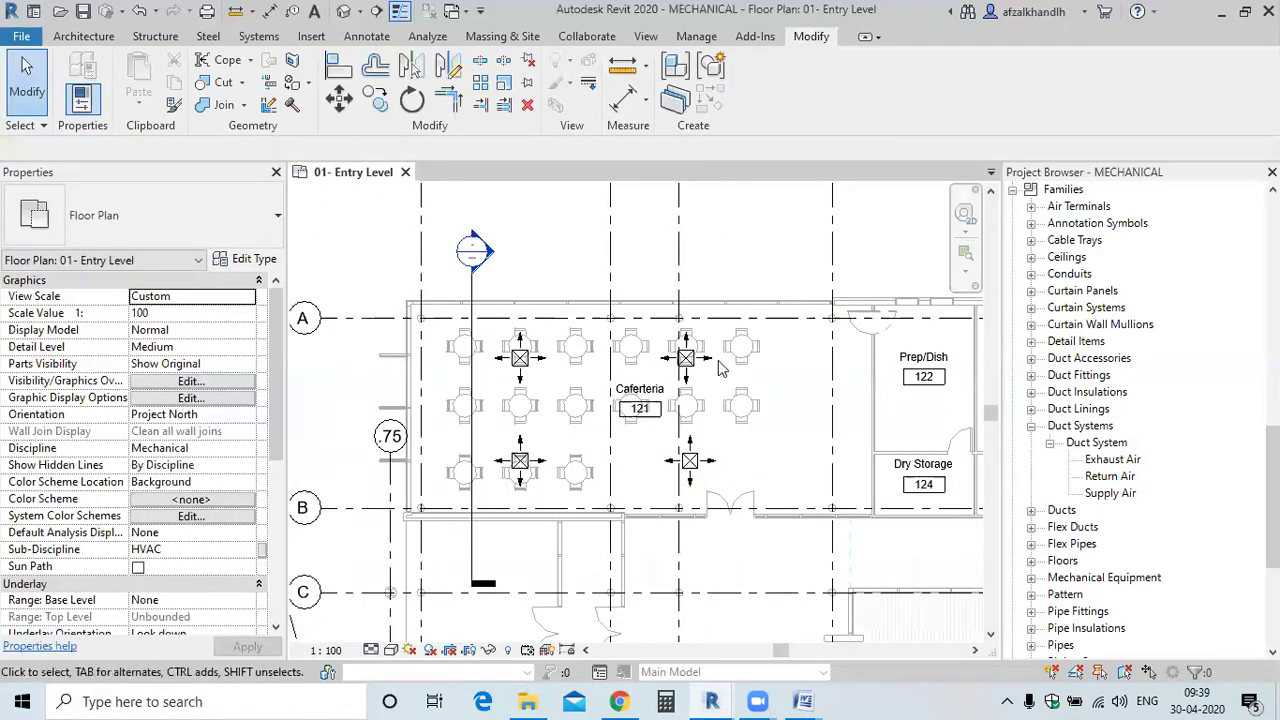
{"action": "scroll", "coordinate": [706, 365], "scroll_direction": "up", "scroll_amount": 2}
{"action": "scroll", "coordinate": [706, 365], "scroll_direction": "up", "scroll_amount": 3}
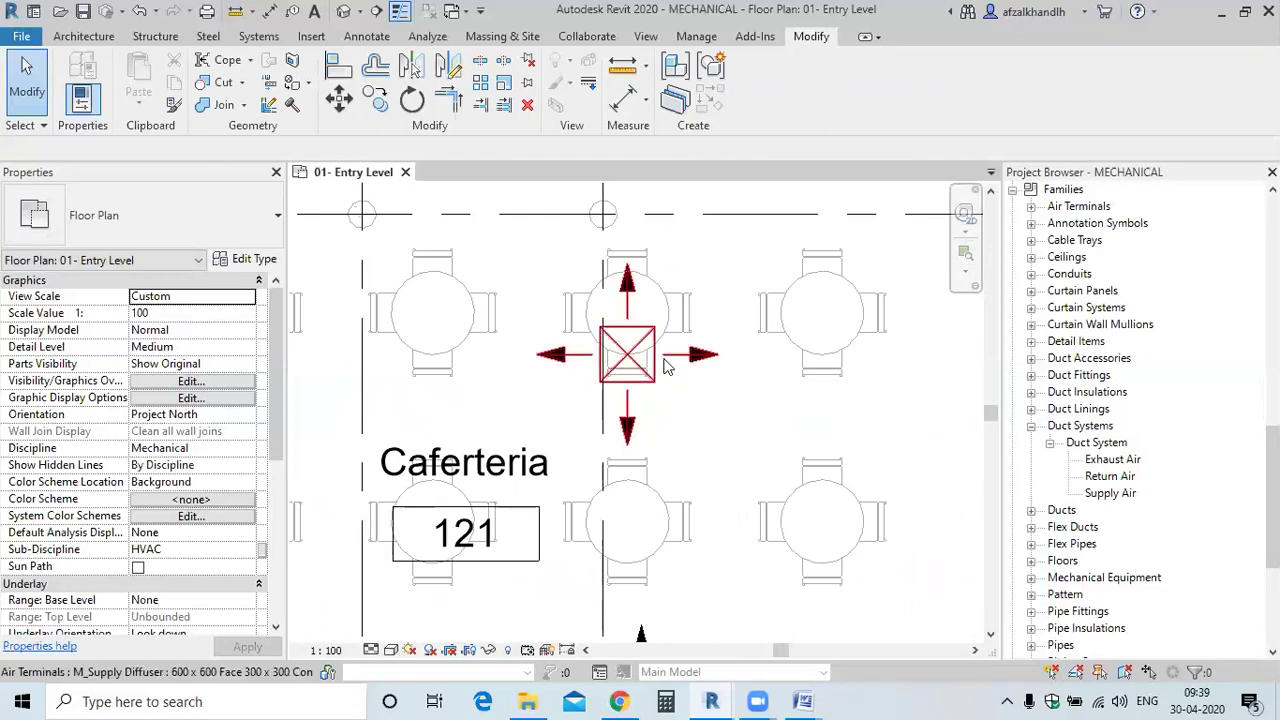
{"action": "scroll", "coordinate": [668, 368], "scroll_direction": "up", "scroll_amount": 2}
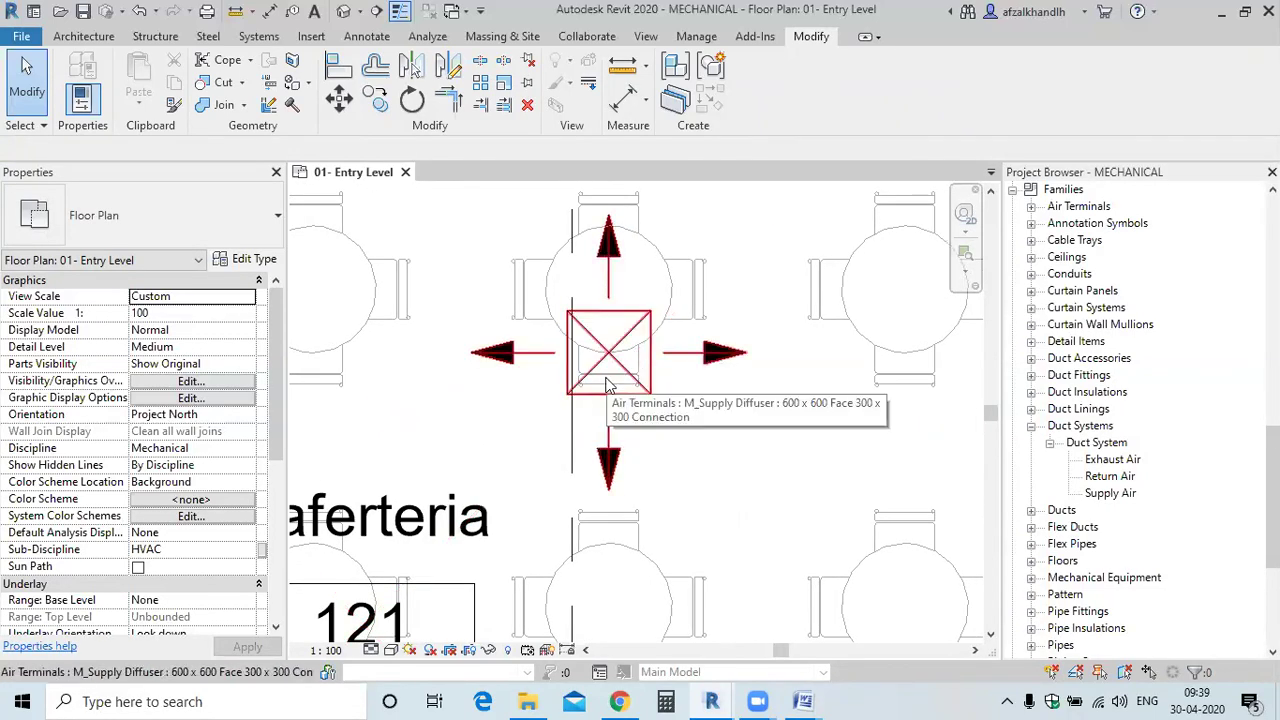
{"action": "scroll", "coordinate": [608, 386], "scroll_direction": "down", "scroll_amount": 2}
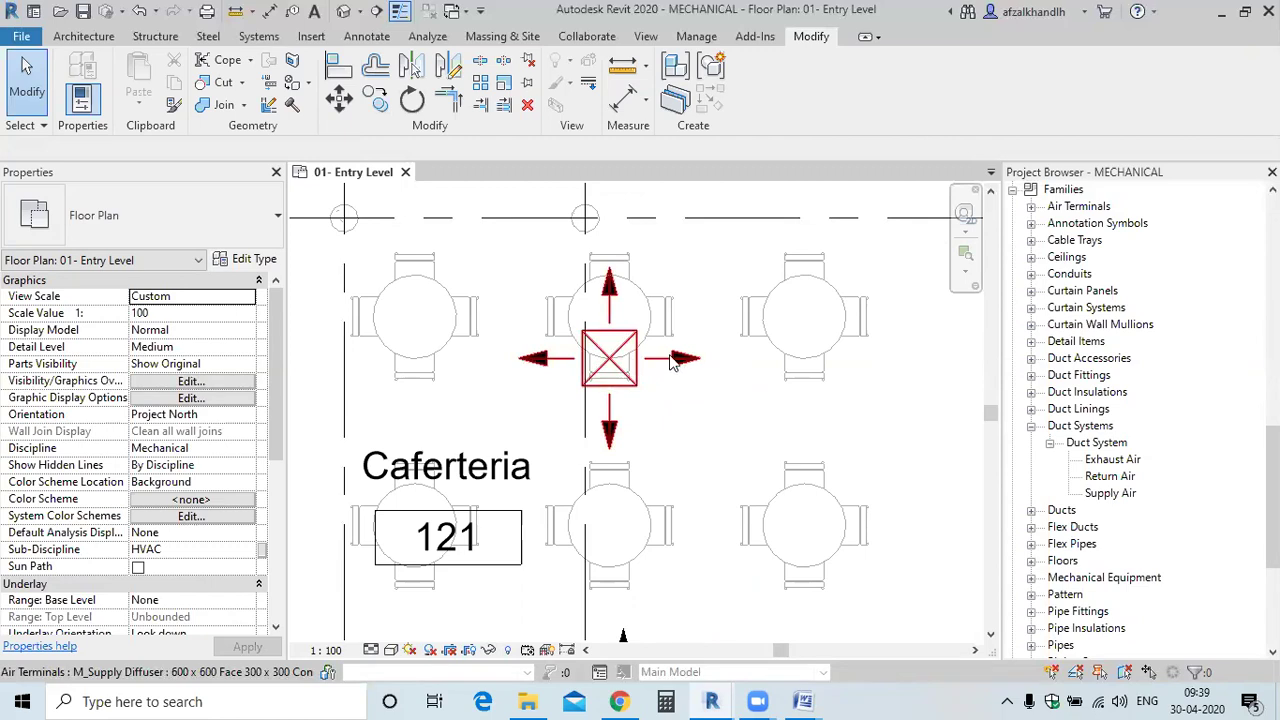
{"action": "scroll", "coordinate": [614, 361], "scroll_direction": "down", "scroll_amount": 4}
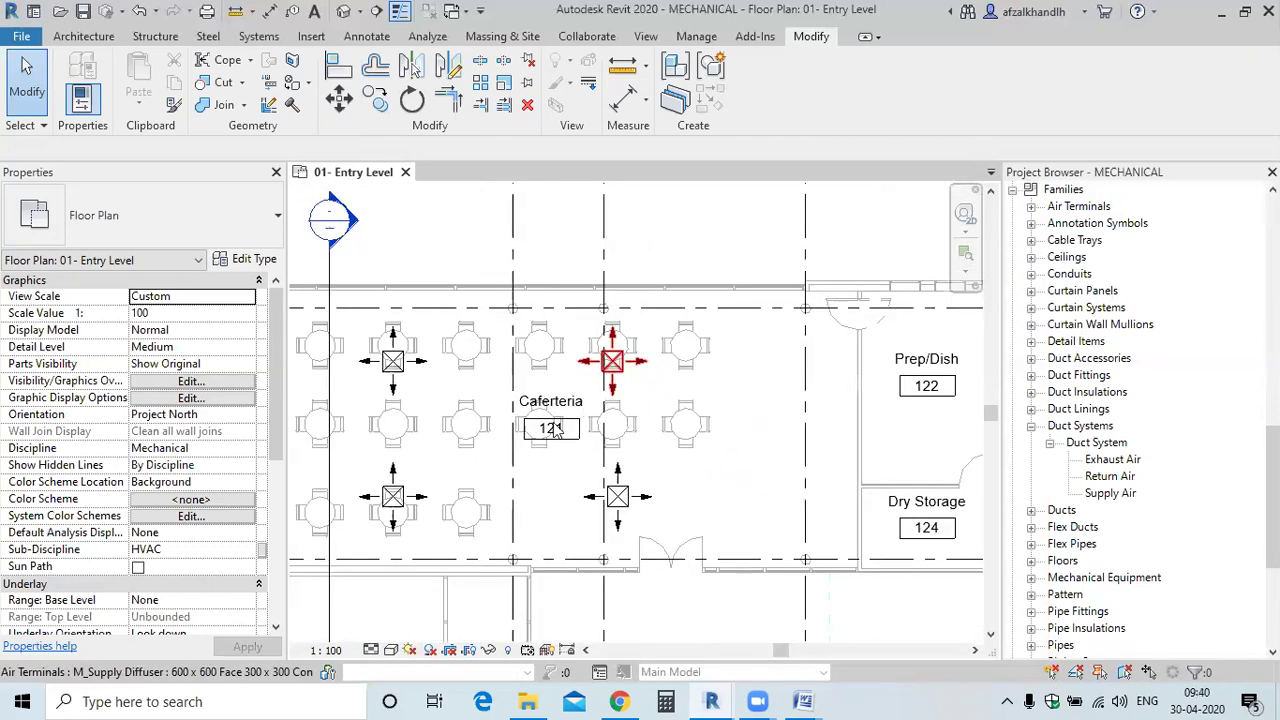
{"action": "middle_click_drag", "start_coordinate": [445, 507], "coordinate": [464, 517]}
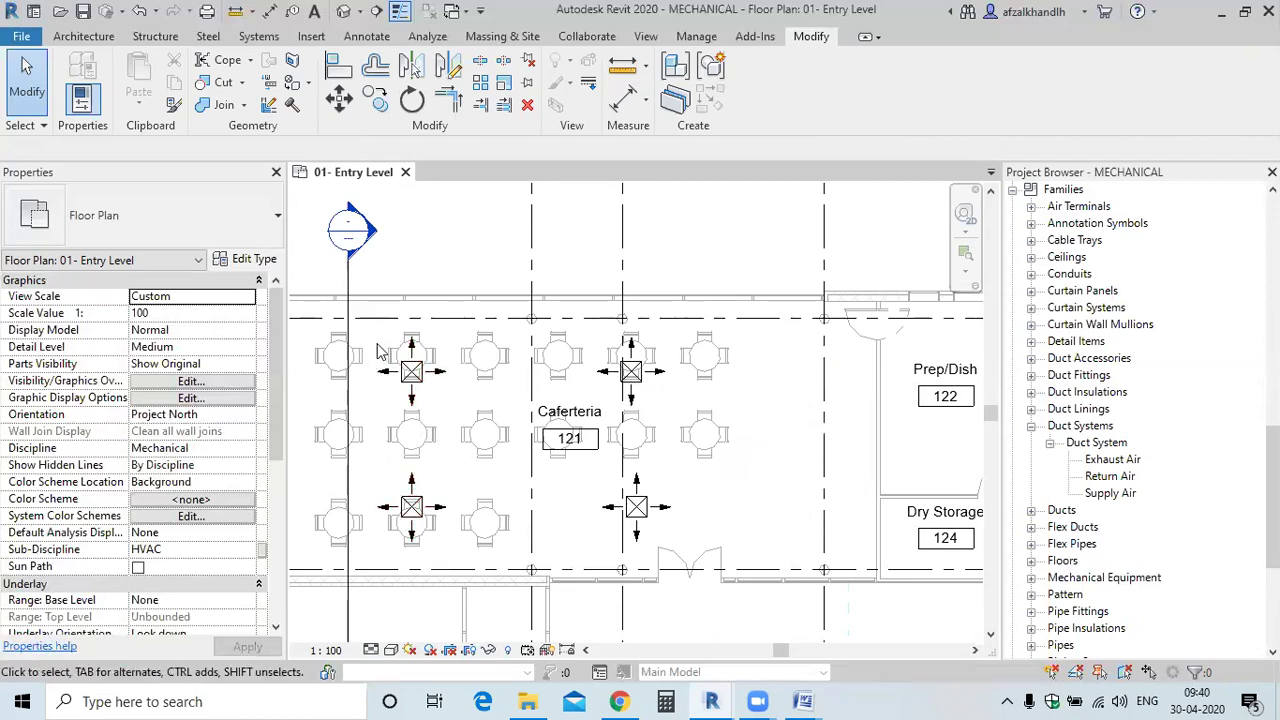
{"action": "left_click", "coordinate": [286, 700]}
{"action": "left_click", "coordinate": [560, 600]}
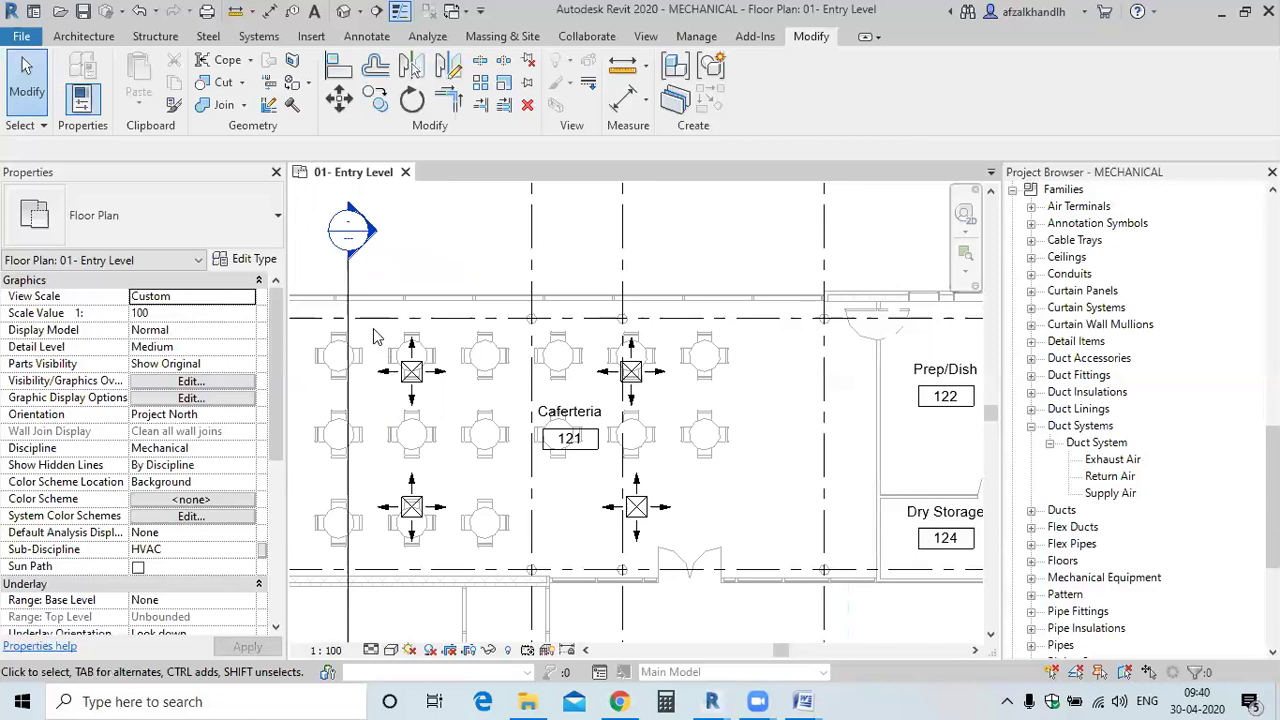
{"action": "left_click_drag", "start_coordinate": [372, 338], "coordinate": [678, 556]}
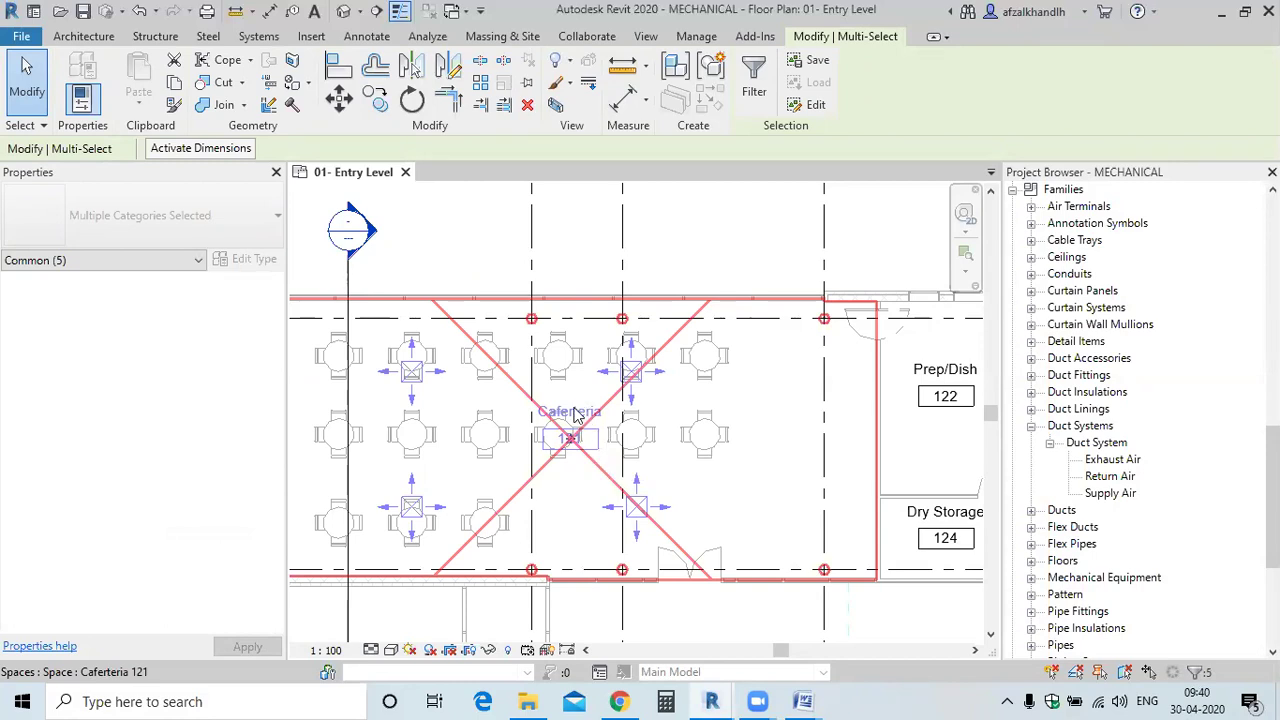
{"action": "scroll", "coordinate": [574, 417], "scroll_direction": "up", "scroll_amount": 5}
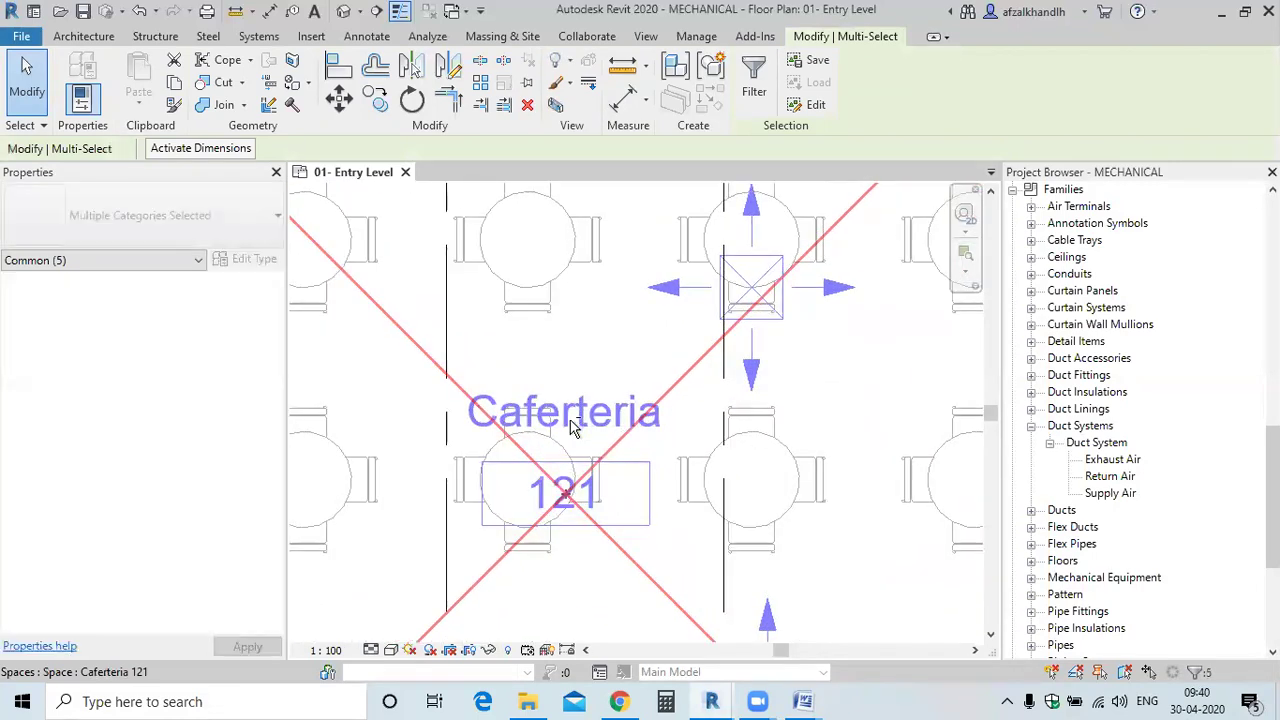
{"action": "scroll", "coordinate": [567, 427], "scroll_direction": "down", "scroll_amount": 4}
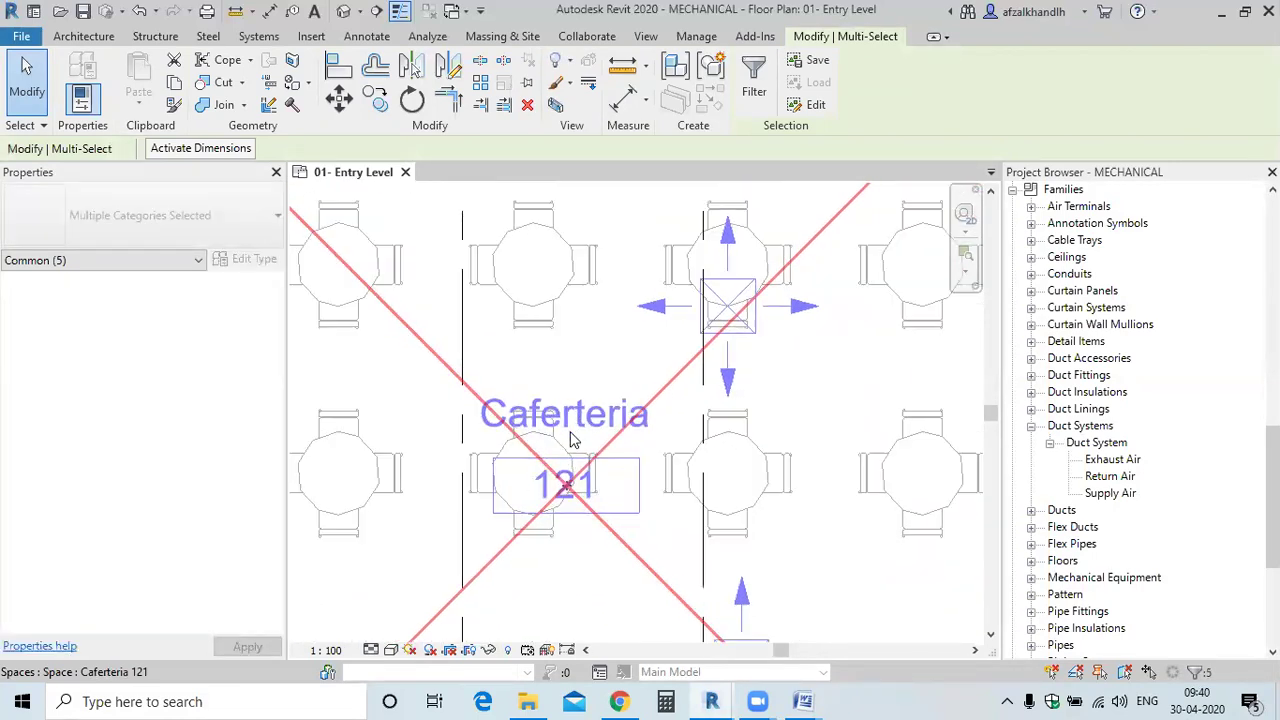
{"action": "key", "text": "Escape"}
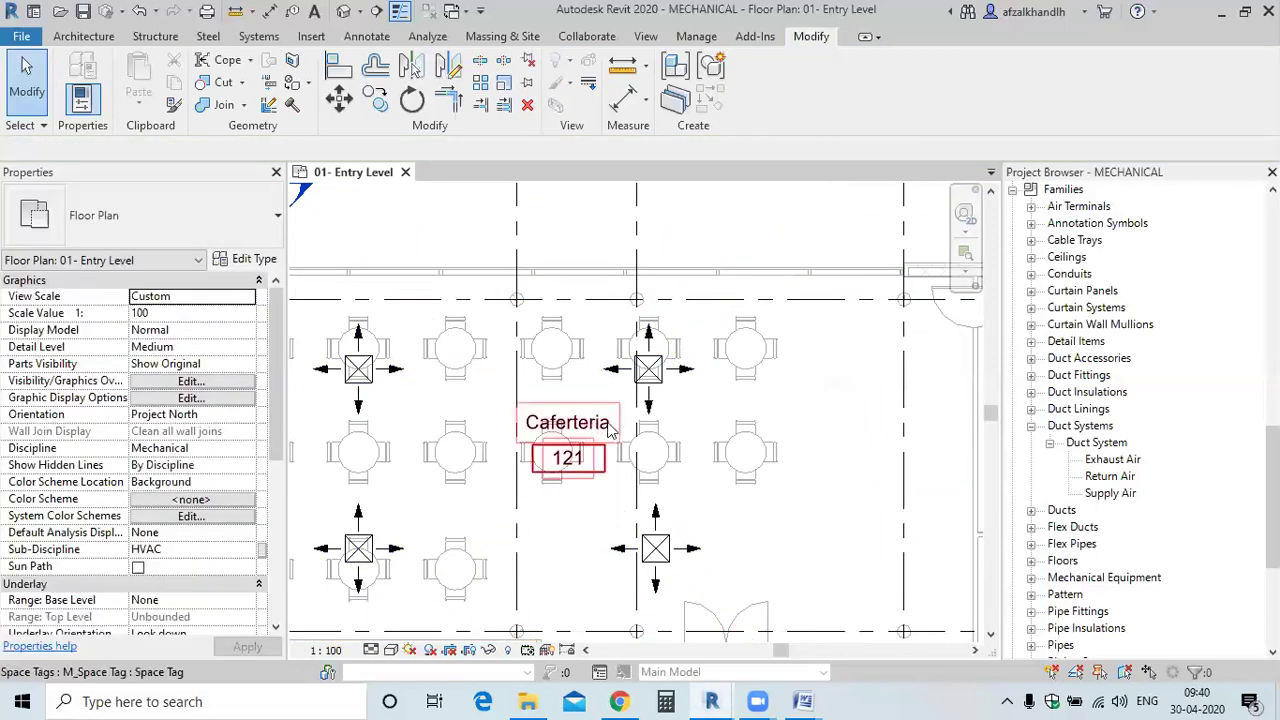
{"action": "left_click", "coordinate": [627, 418]}
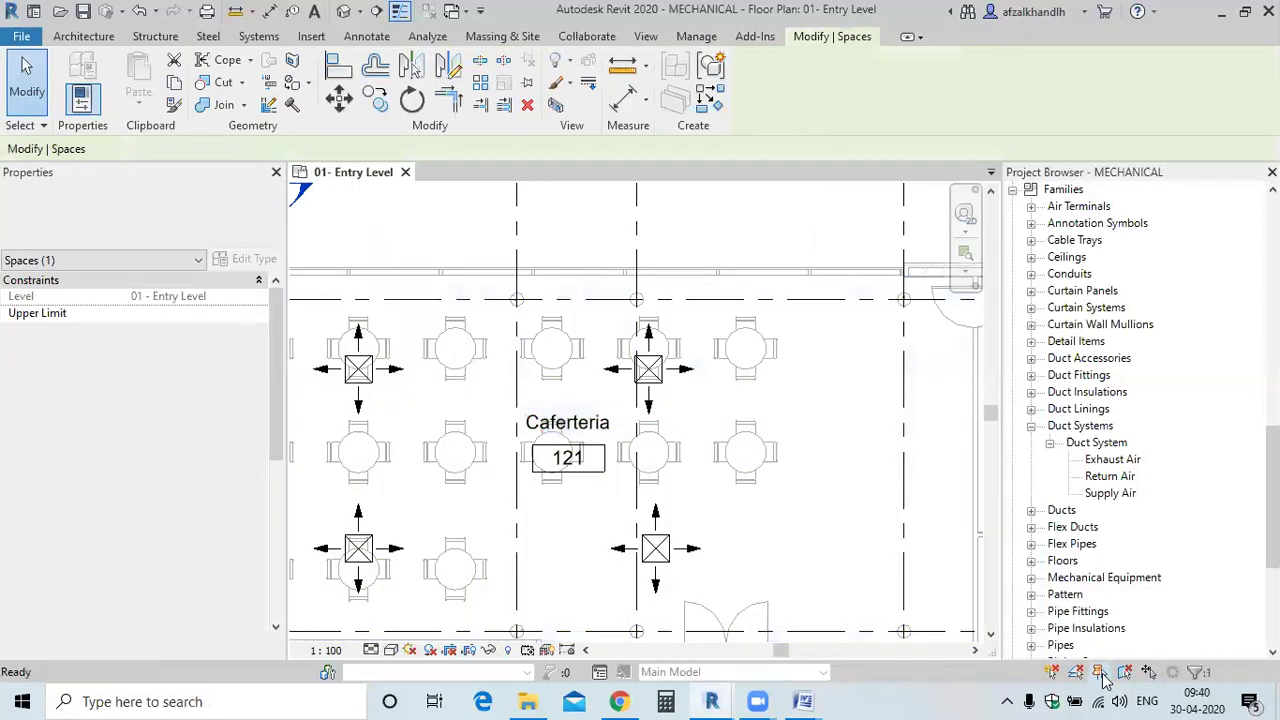
{"action": "left_click", "coordinate": [748, 444]}
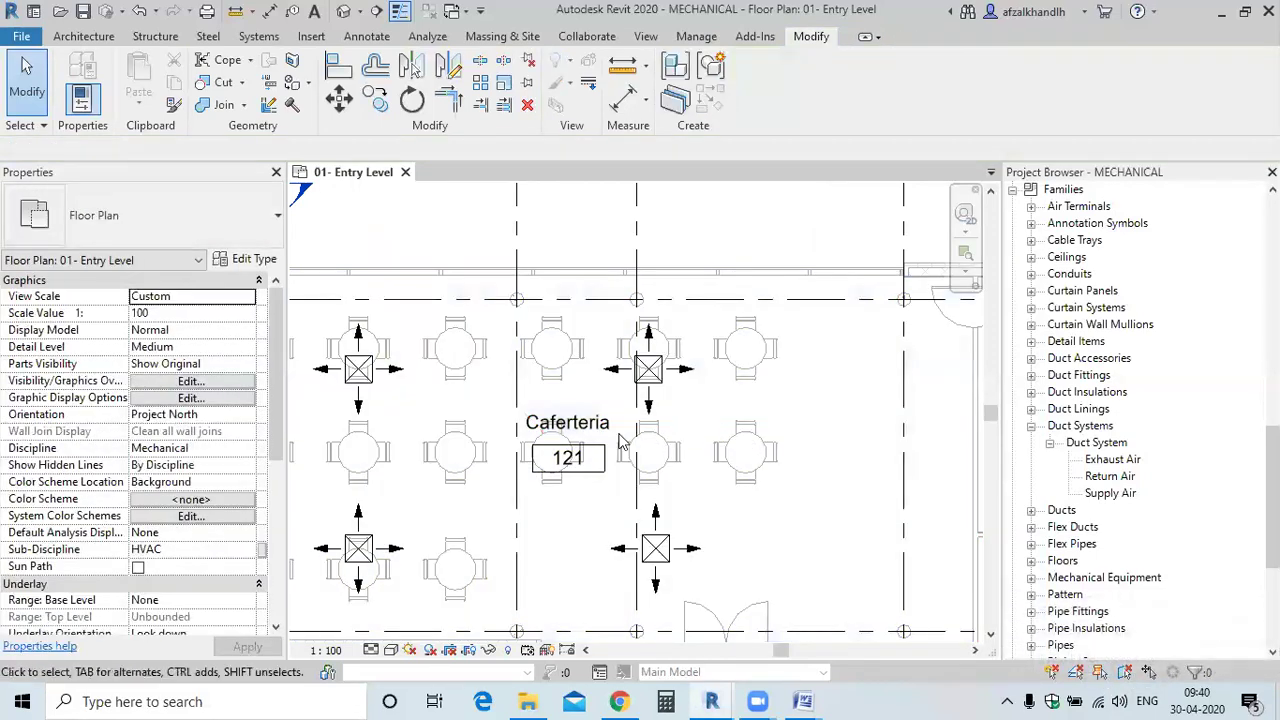
{"action": "left_click", "coordinate": [587, 481]}
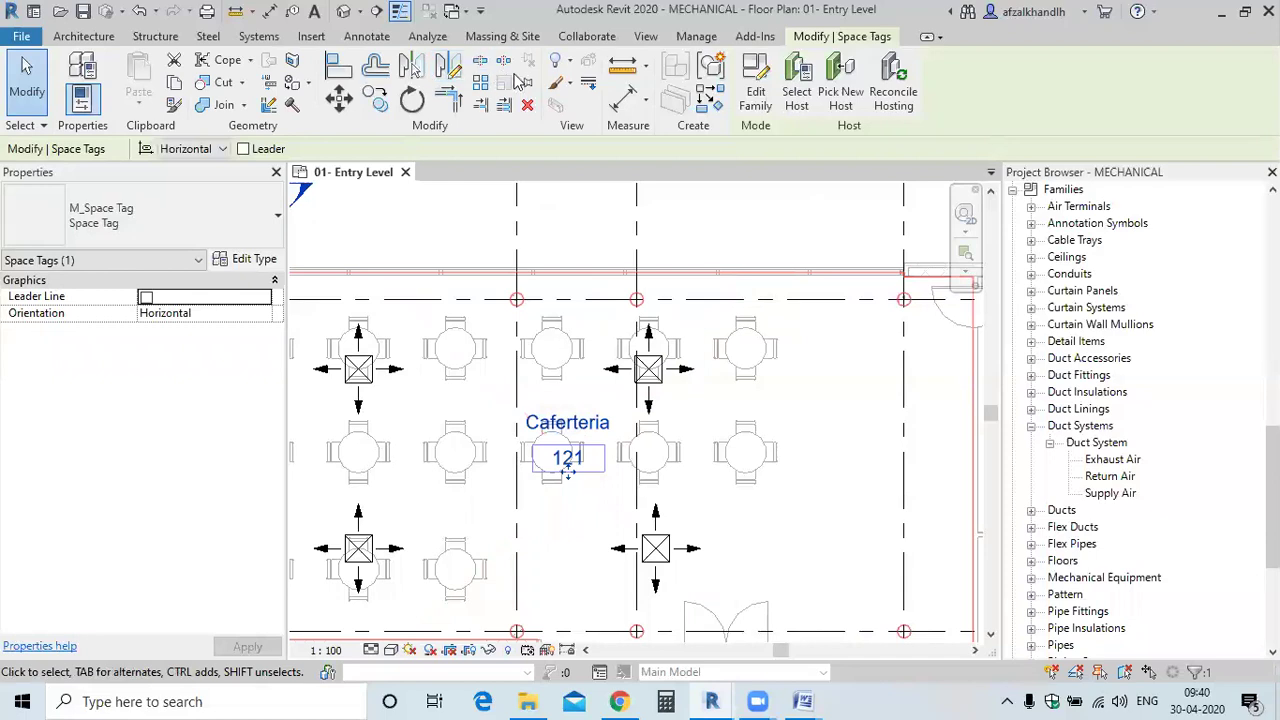
{"action": "left_click", "coordinate": [705, 328]}
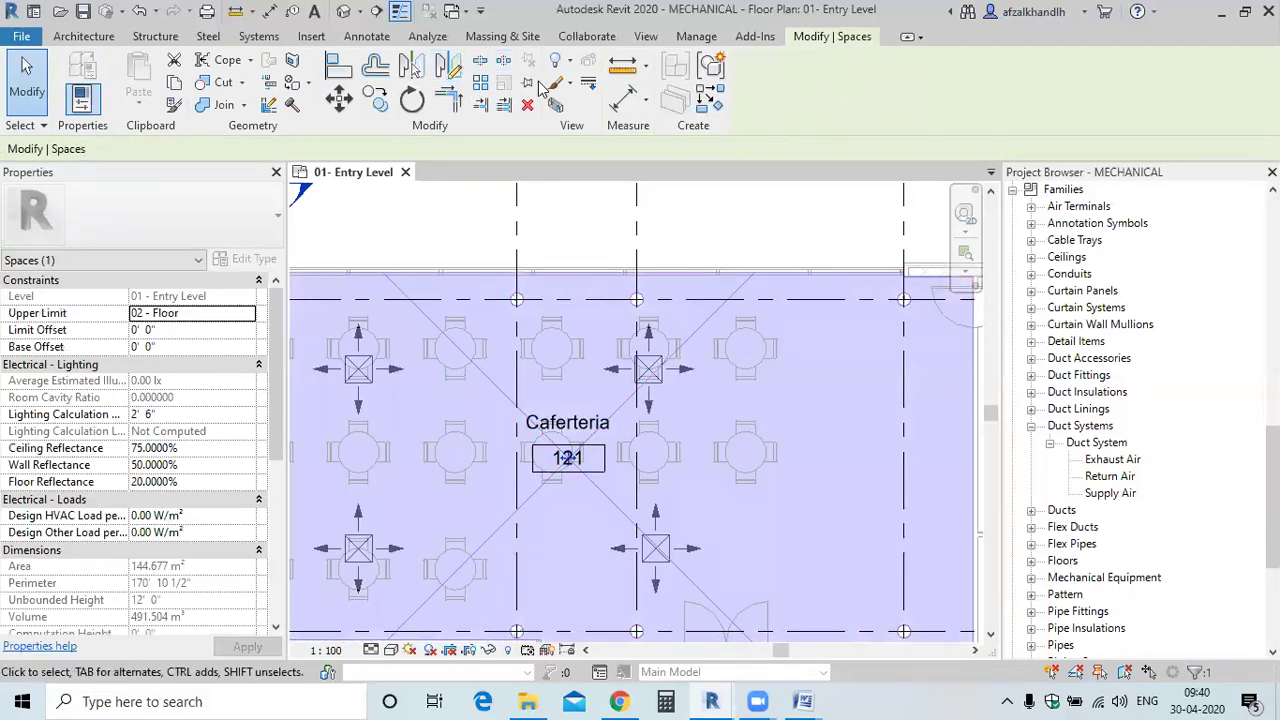
{"action": "scroll", "coordinate": [638, 390], "scroll_direction": "down", "scroll_amount": 1}
{"action": "scroll", "coordinate": [638, 390], "scroll_direction": "down", "scroll_amount": 1}
{"action": "key", "text": "Escape"}
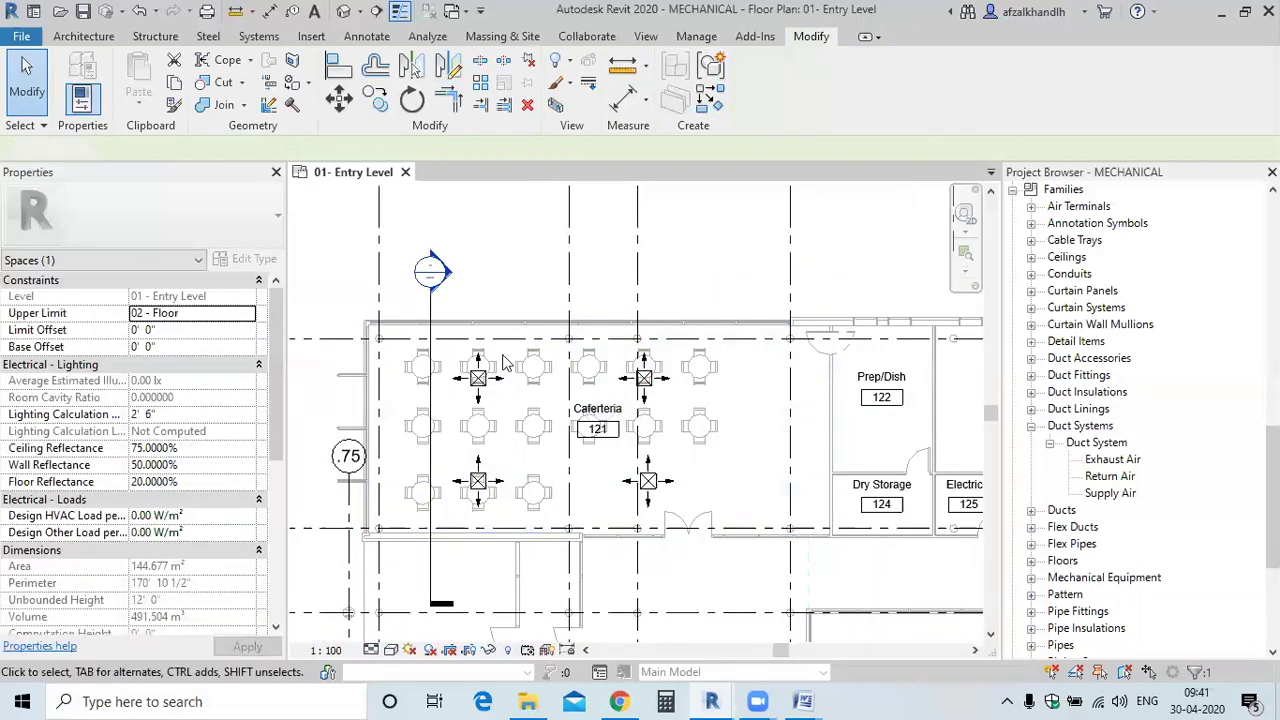
Select the four cafeteria supply diffusers without the space tag and change their flow from 497.9 to 300 CFM
{"action": "scroll", "coordinate": [448, 360], "scroll_direction": "up", "scroll_amount": 1}
{"action": "left_click_drag", "start_coordinate": [446, 344], "coordinate": [766, 586]}
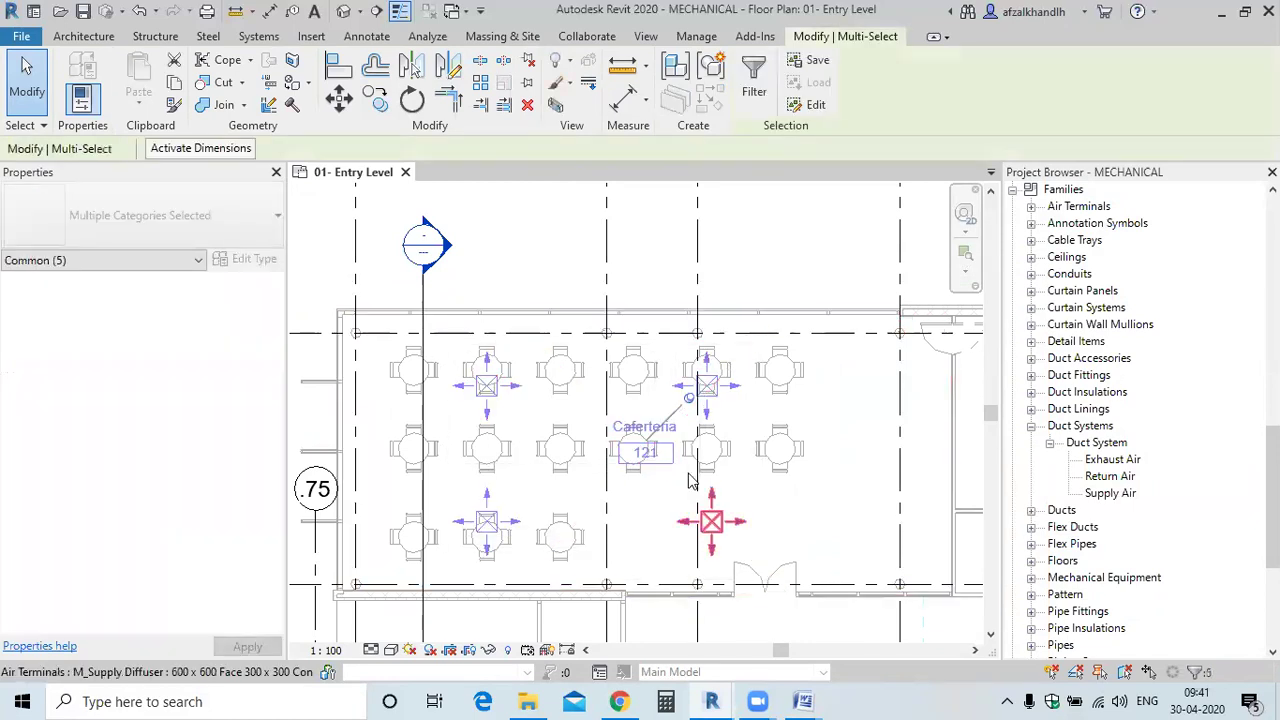
{"action": "scroll", "coordinate": [655, 478], "scroll_direction": "up", "scroll_amount": 2}
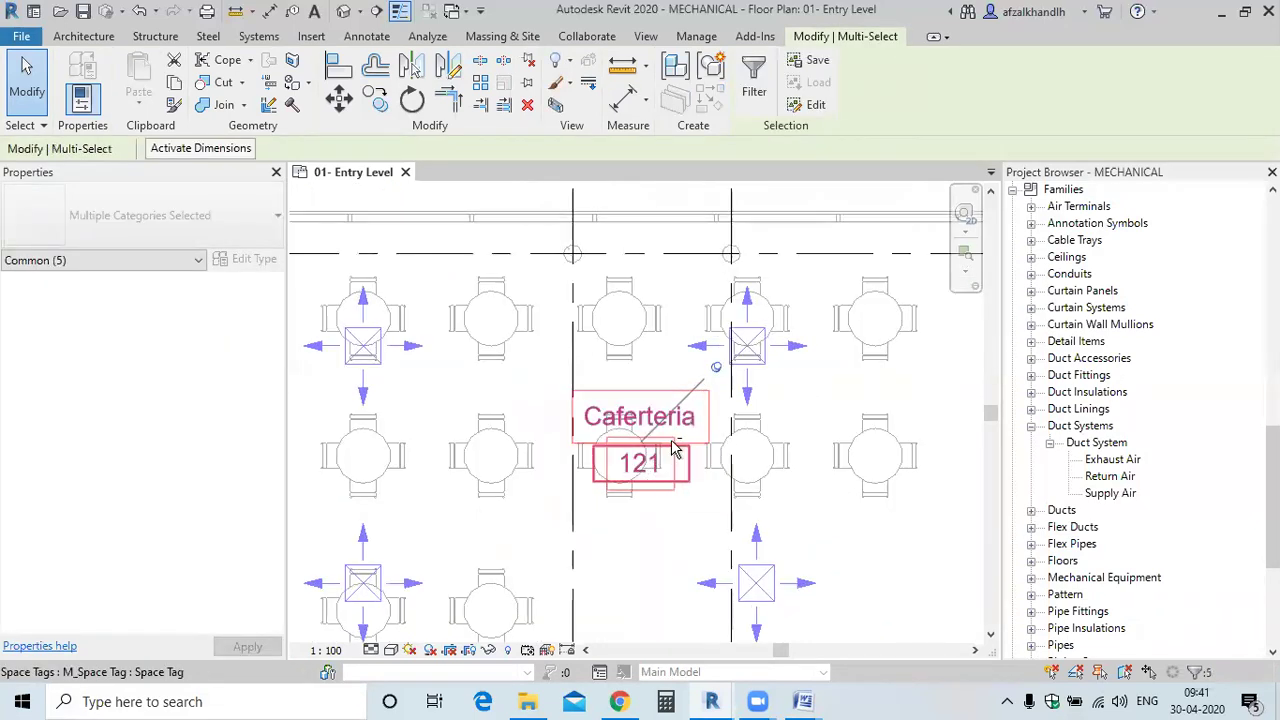
{"action": "left_click", "coordinate": [666, 468], "text": "shift"}
{"action": "scroll", "coordinate": [623, 500], "scroll_direction": "down", "scroll_amount": 2}
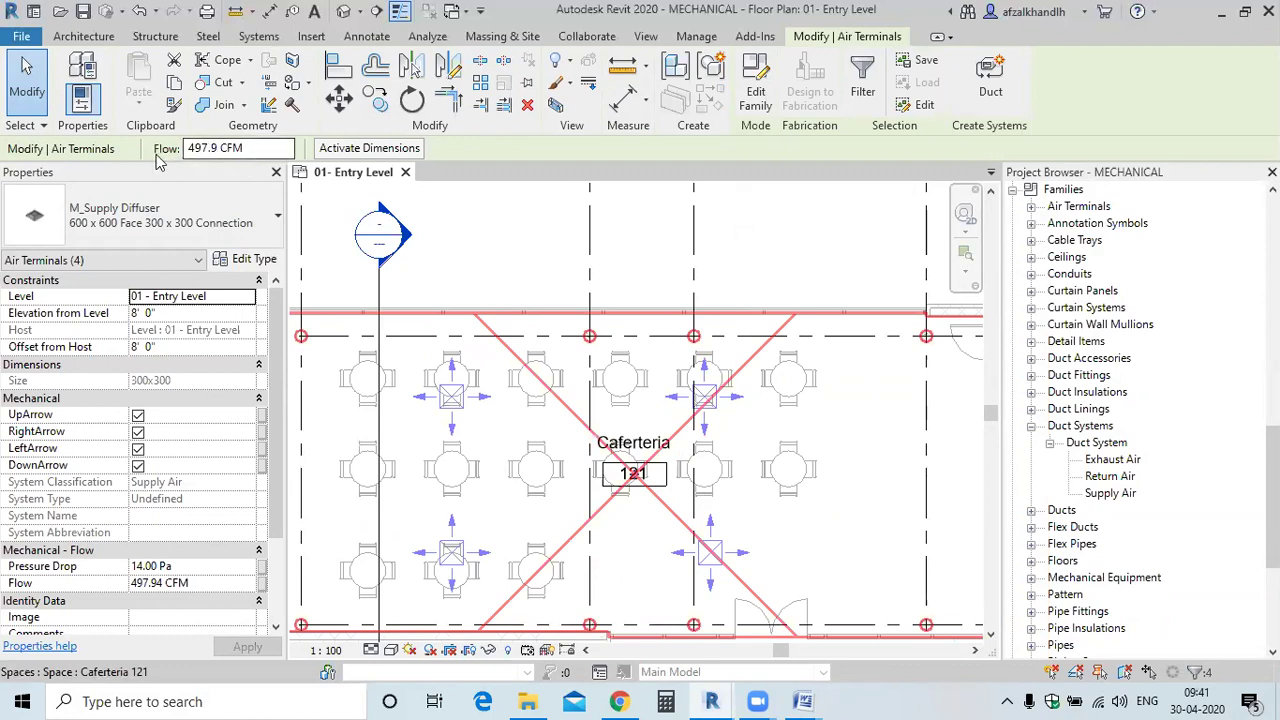
{"action": "left_click_drag", "start_coordinate": [243, 148], "coordinate": [197, 148]}
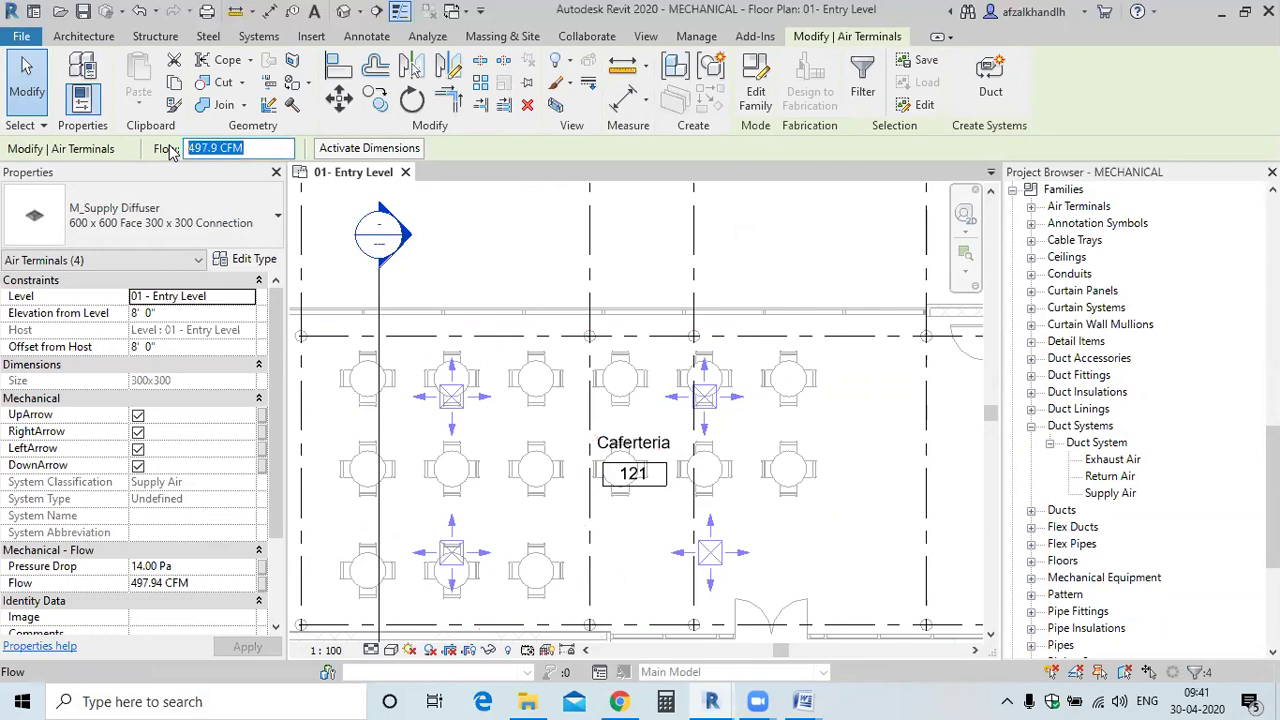
{"action": "type", "text": "3"}
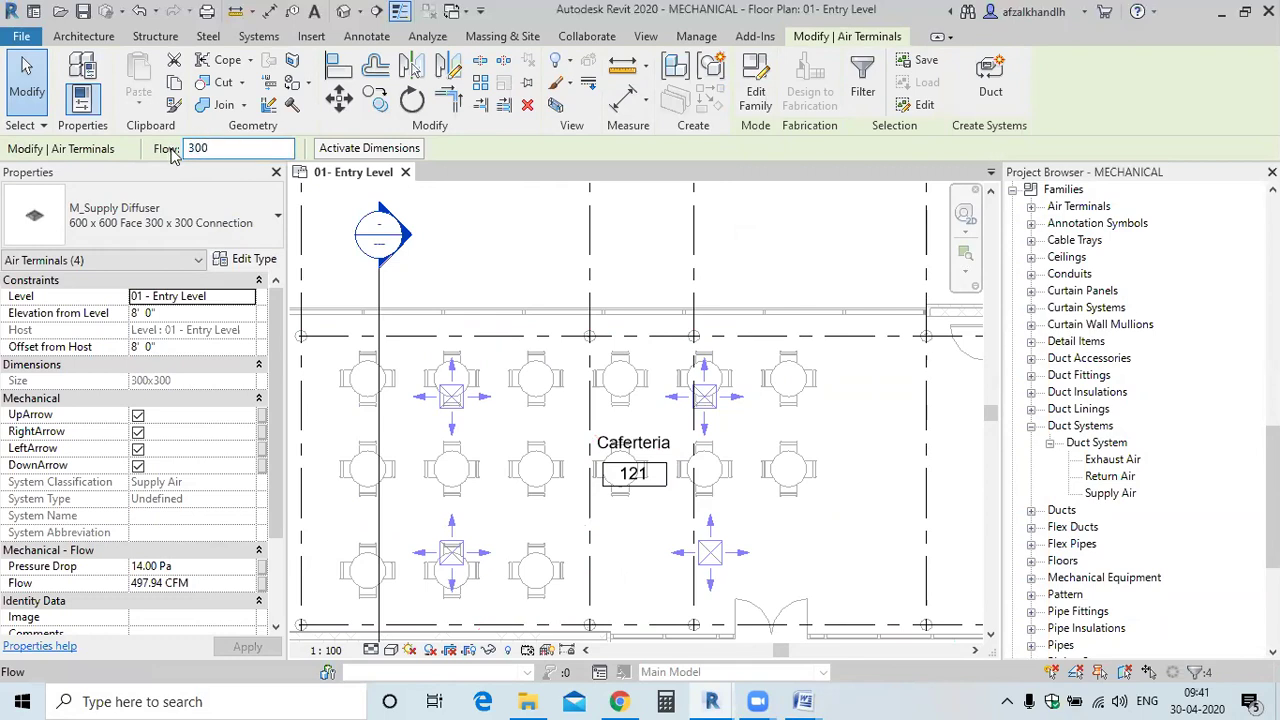
{"action": "type", "text": "00"}
{"action": "left_click", "coordinate": [488, 277]}
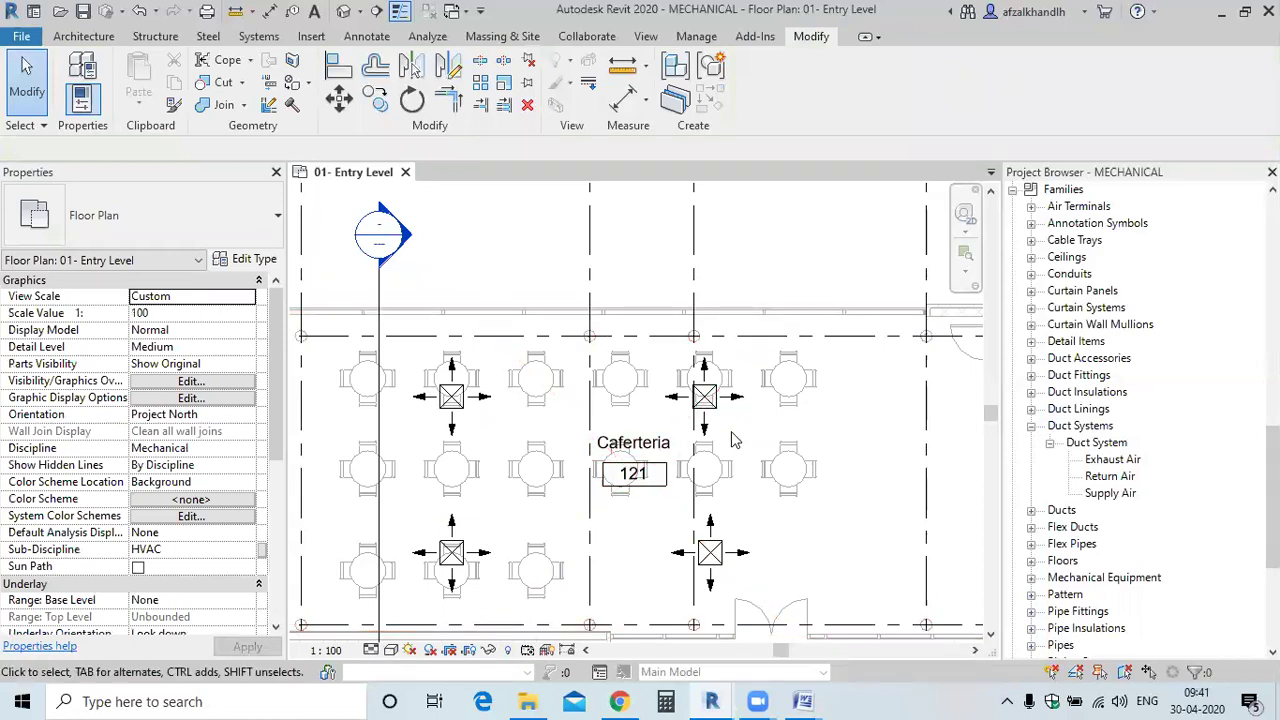
Confirm a cafeteria diffuser reads 300 CFM, then bring up the Systems ribbon tools
{"action": "scroll", "coordinate": [733, 440], "scroll_direction": "down", "scroll_amount": 2}
{"action": "scroll", "coordinate": [710, 515], "scroll_direction": "up", "scroll_amount": 1}
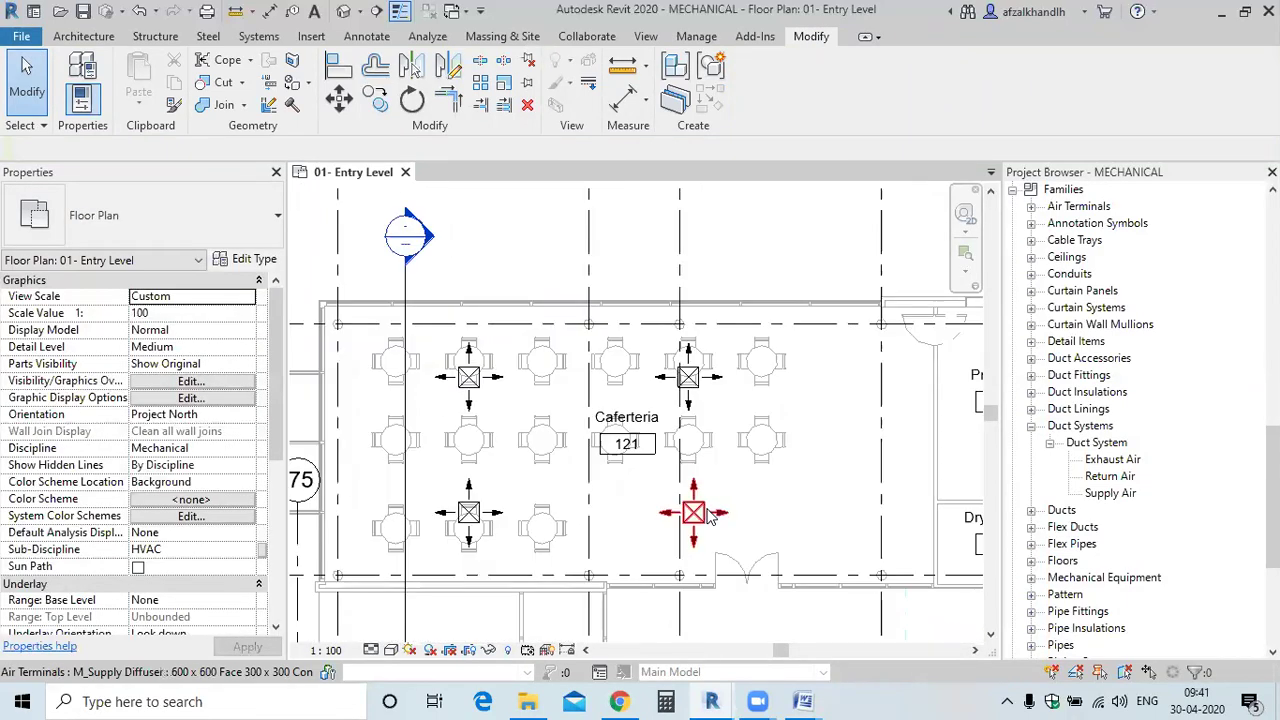
{"action": "left_click", "coordinate": [710, 515]}
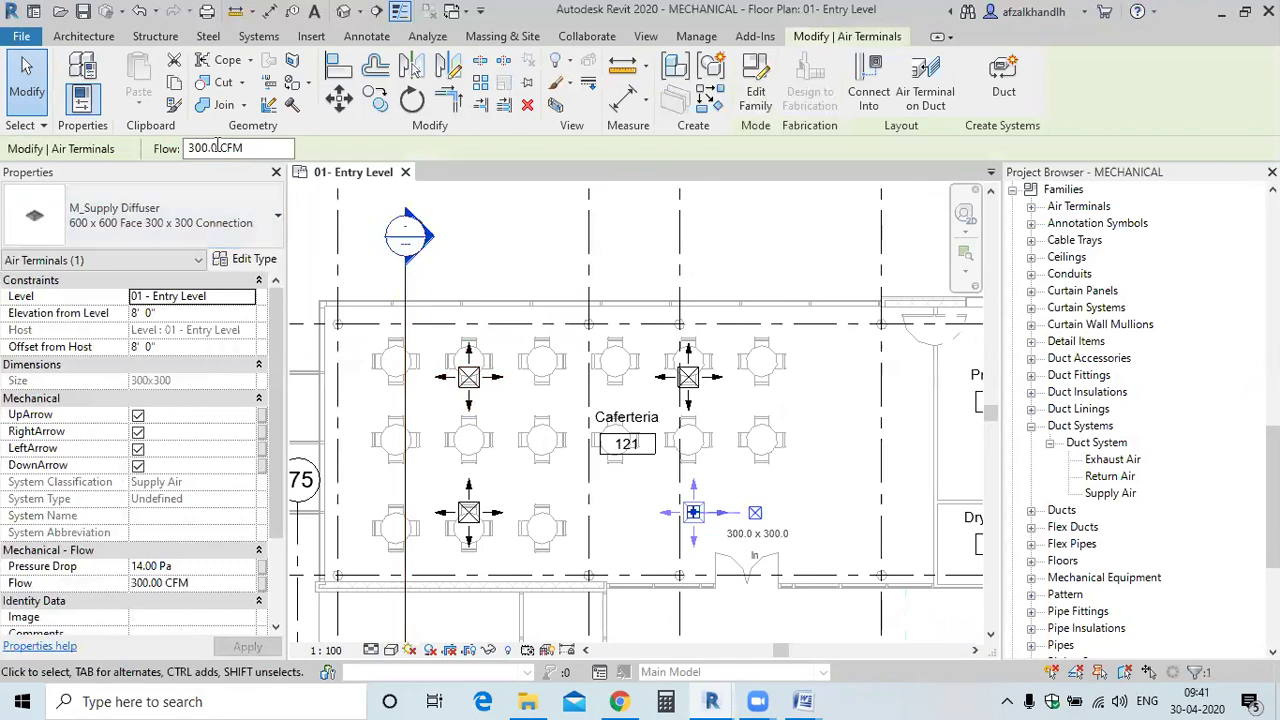
{"action": "left_click", "coordinate": [804, 448]}
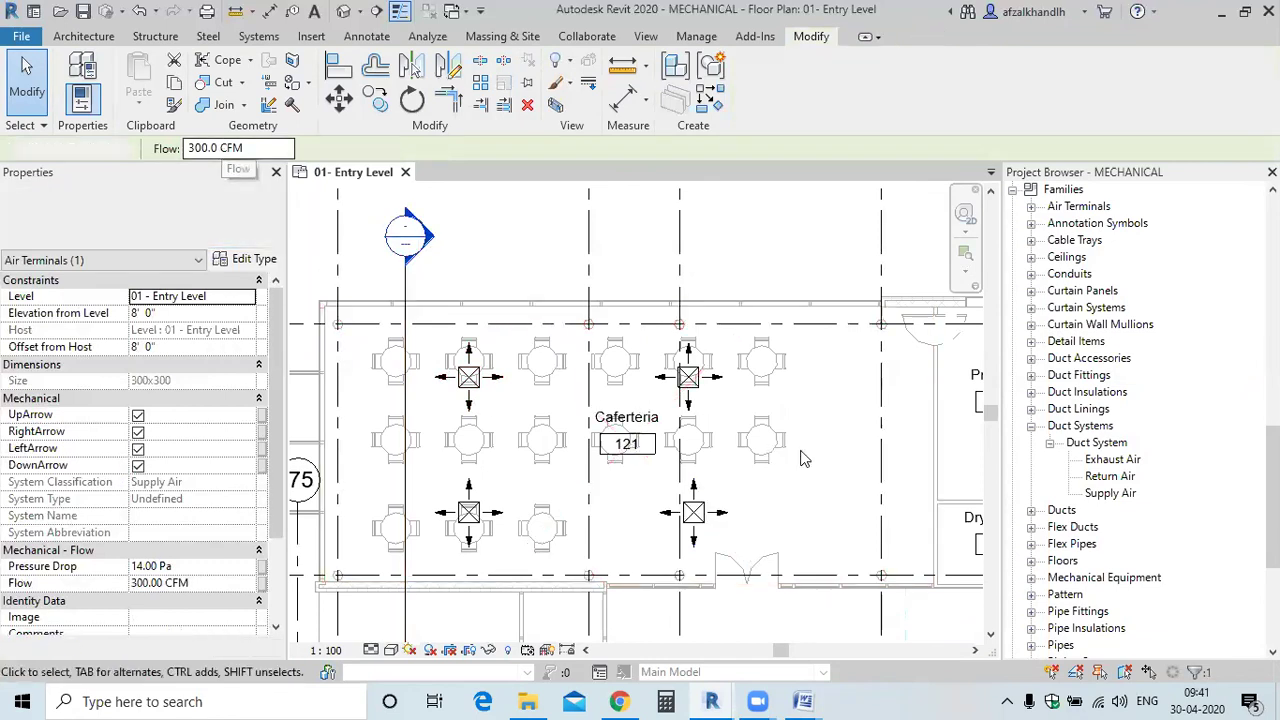
{"action": "scroll", "coordinate": [804, 448], "scroll_direction": "down", "scroll_amount": 1}
{"action": "middle_click_drag", "start_coordinate": [804, 448], "coordinate": [765, 512]}
{"action": "scroll", "coordinate": [768, 520], "scroll_direction": "up", "scroll_amount": 1}
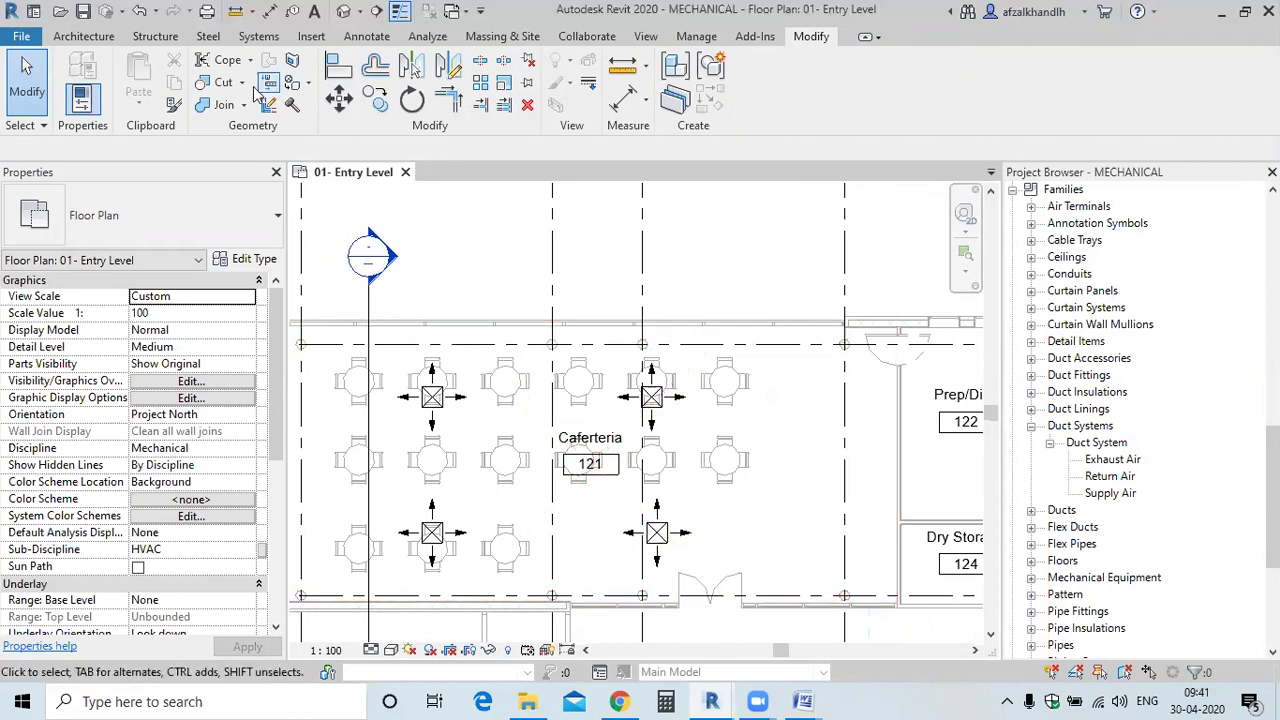
{"action": "left_click", "coordinate": [256, 36]}
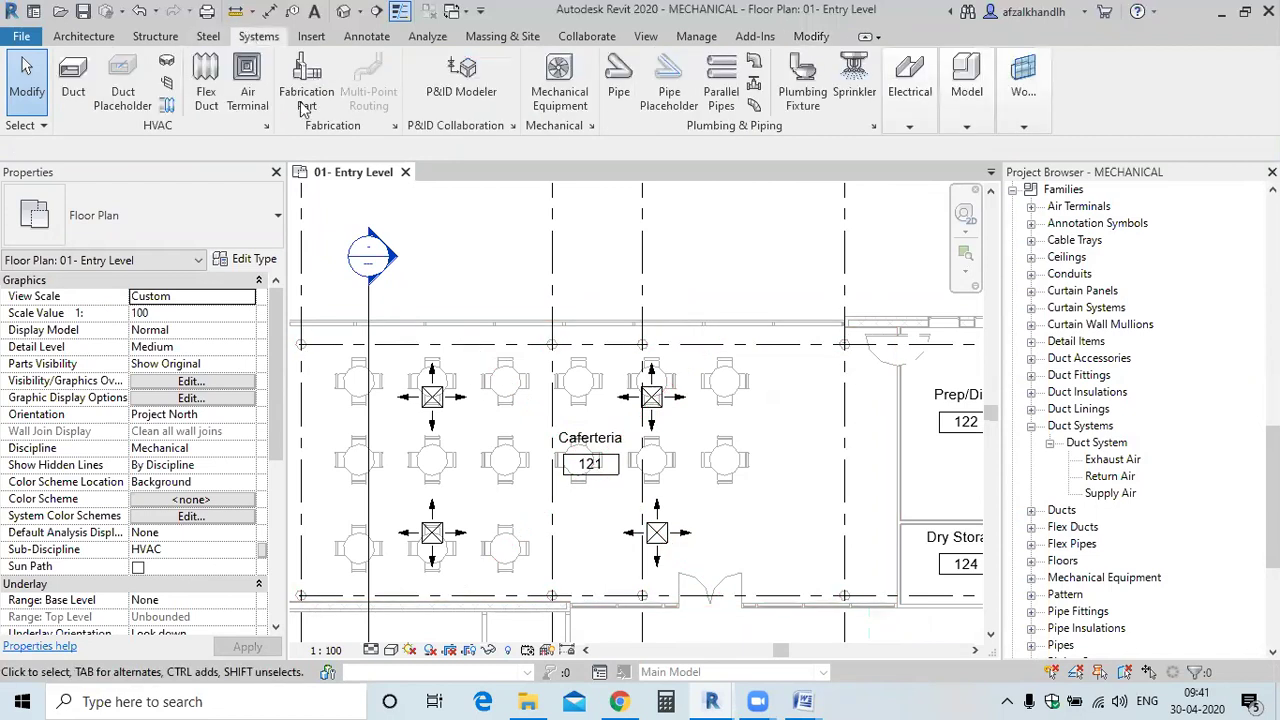
{"action": "left_click", "coordinate": [541, 109]}
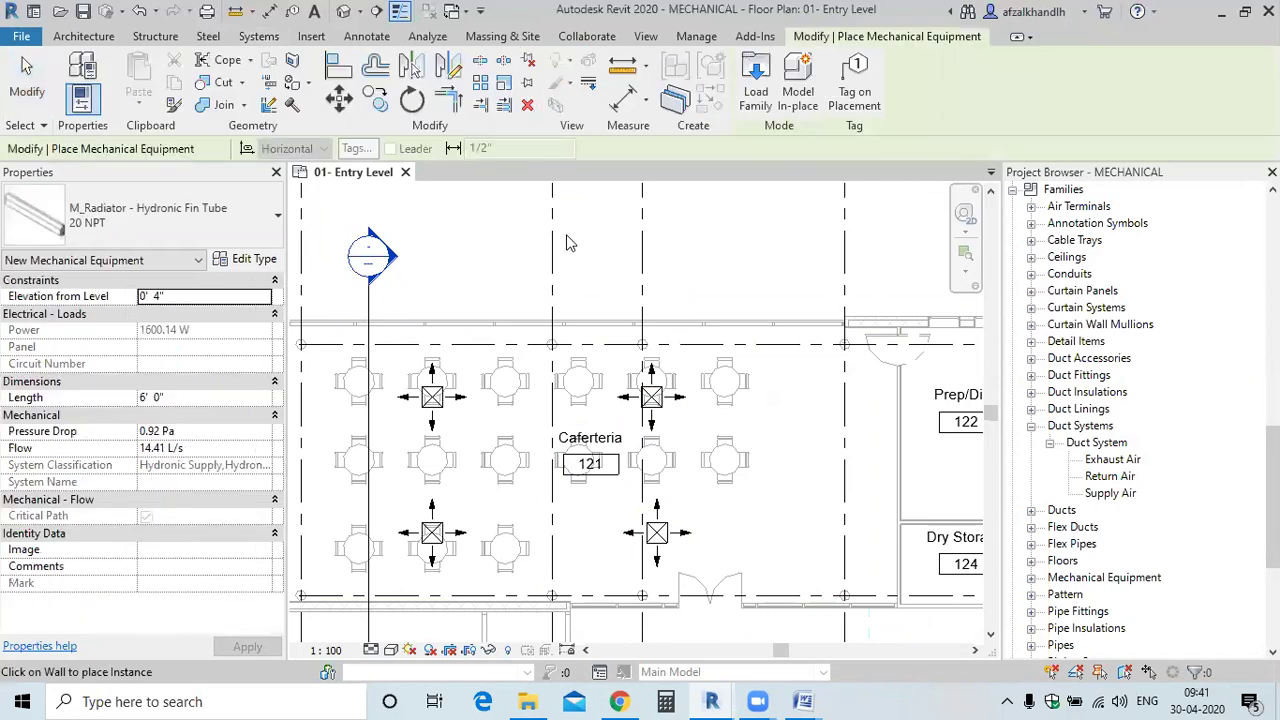
{"action": "key", "text": "Escape"}
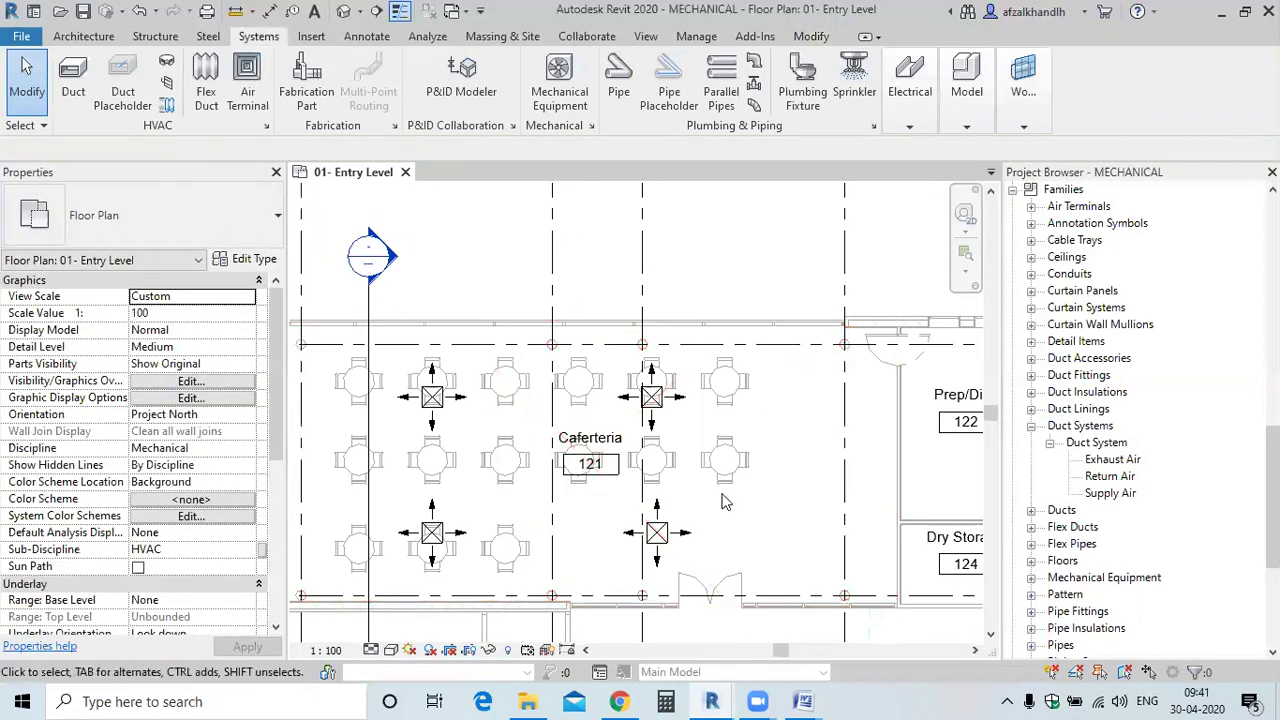
{"action": "left_click", "coordinate": [628, 481]}
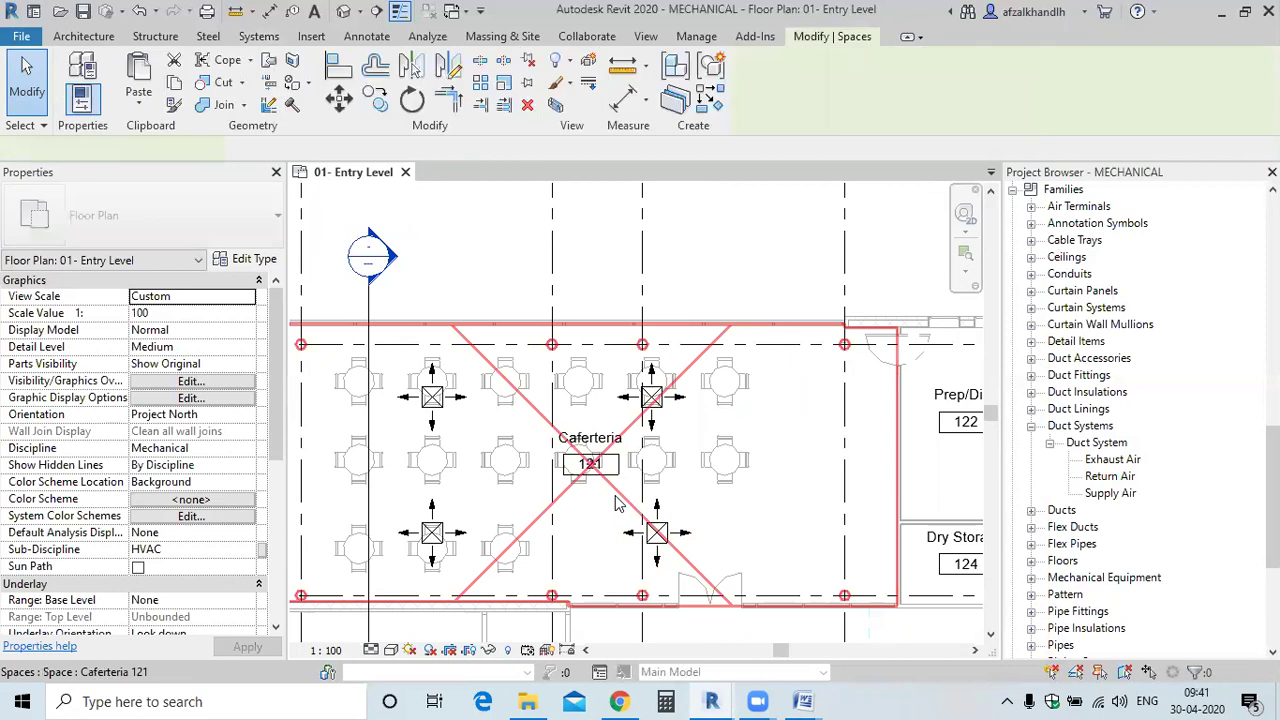
{"action": "scroll", "coordinate": [190, 455], "scroll_direction": "down", "scroll_amount": 3}
{"action": "scroll", "coordinate": [190, 455], "scroll_direction": "down", "scroll_amount": 6}
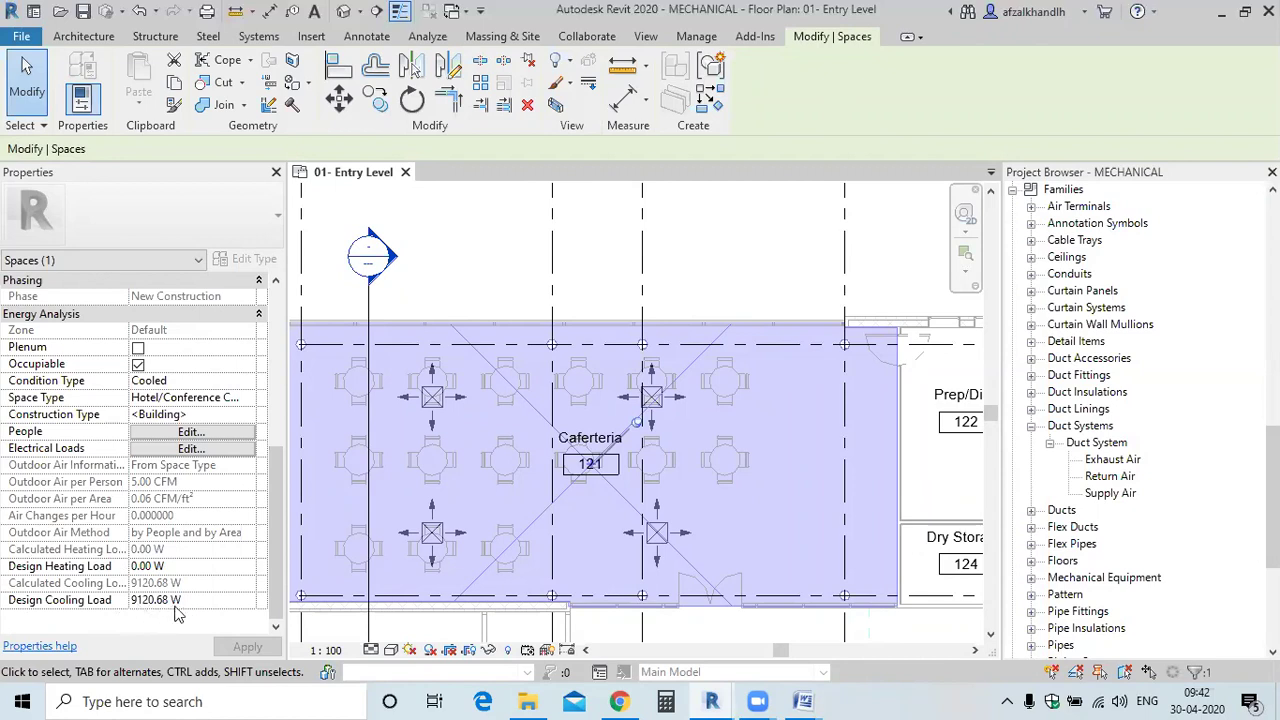
{"action": "left_click", "coordinate": [523, 272]}
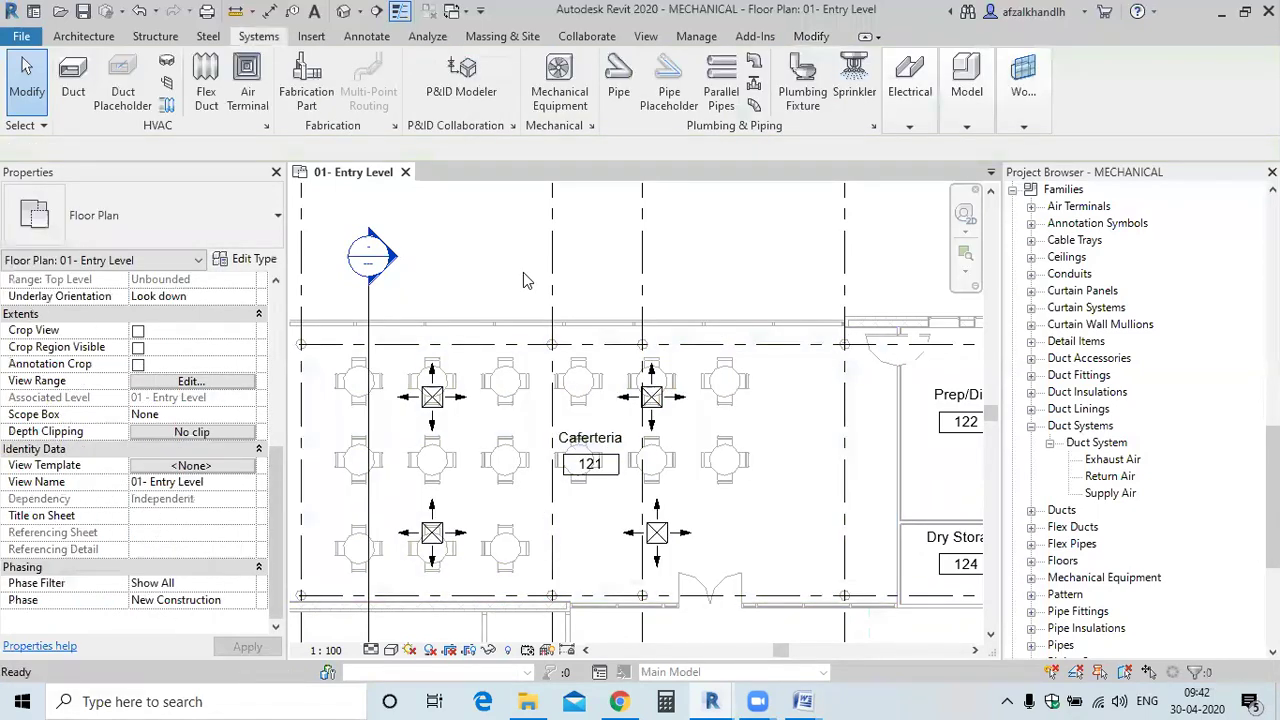
In Project Units (UN), set the HVAC Cooling Load format to tons of refrigeration
{"action": "key", "text": "u"}
{"action": "key", "text": "n"}
{"action": "left_click", "coordinate": [690, 168]}
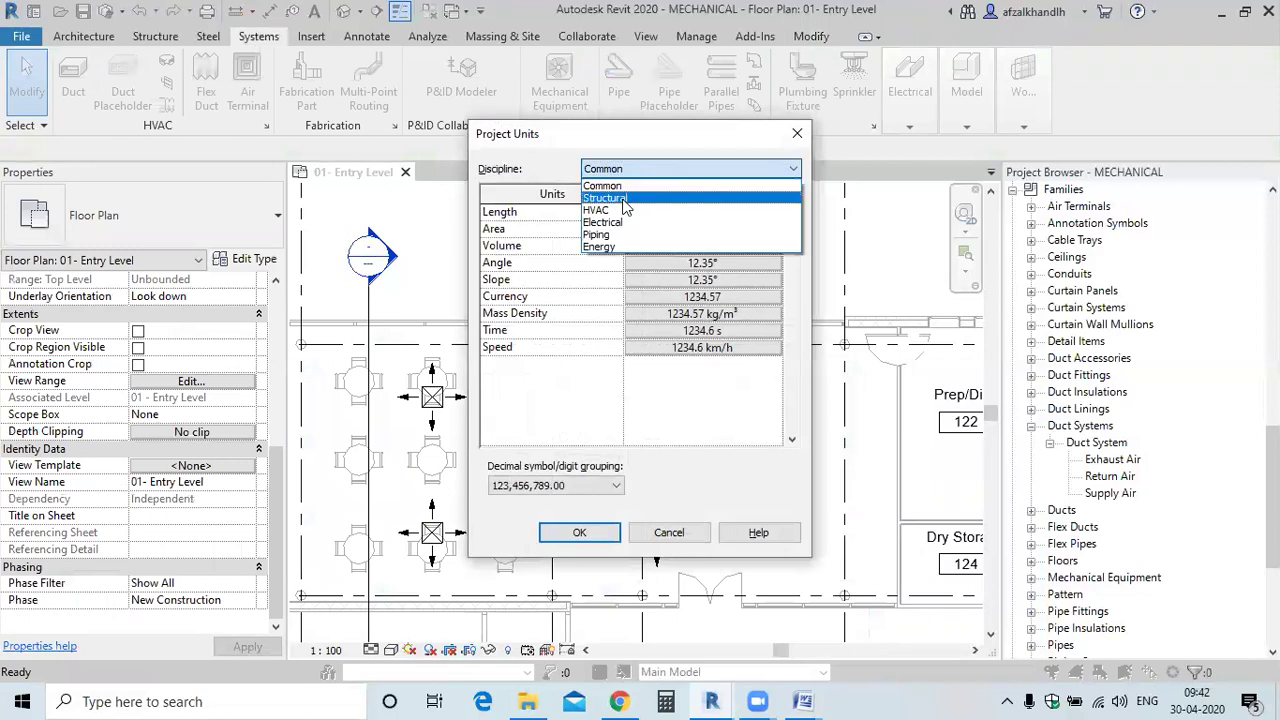
{"action": "left_click", "coordinate": [600, 208]}
{"action": "scroll", "coordinate": [594, 313], "scroll_direction": "down", "scroll_amount": 2}
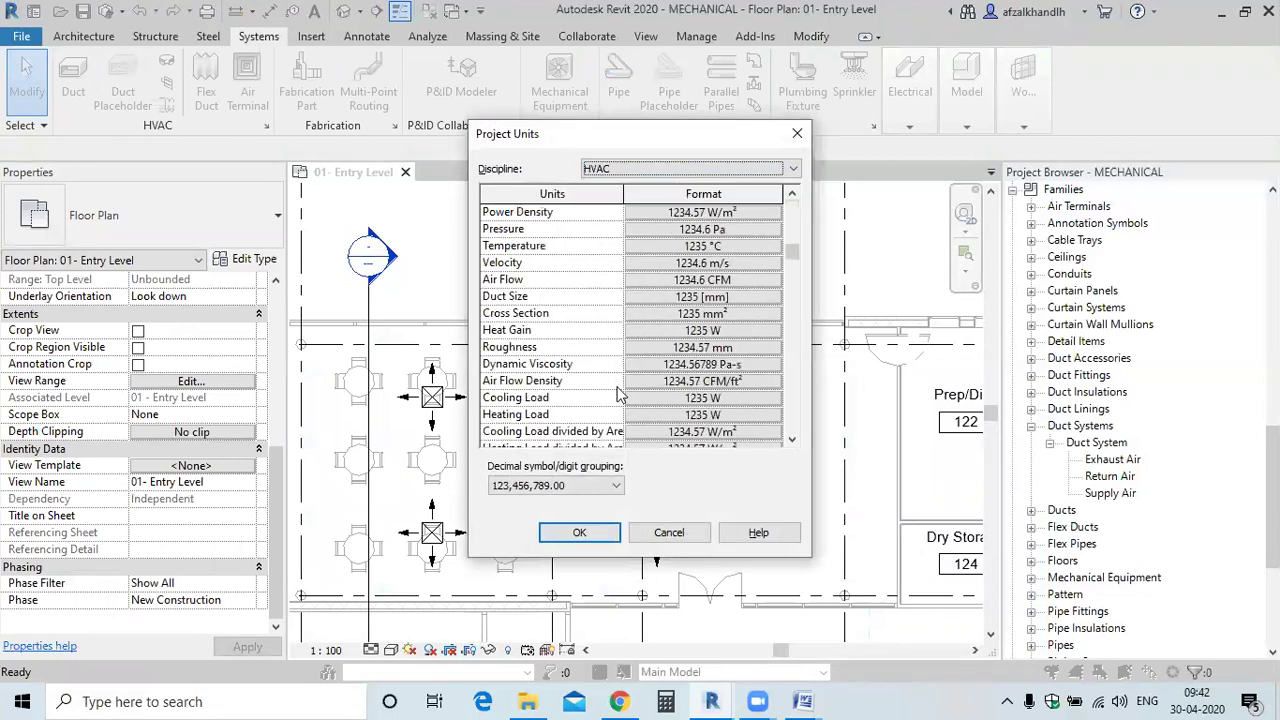
{"action": "left_click", "coordinate": [651, 352]}
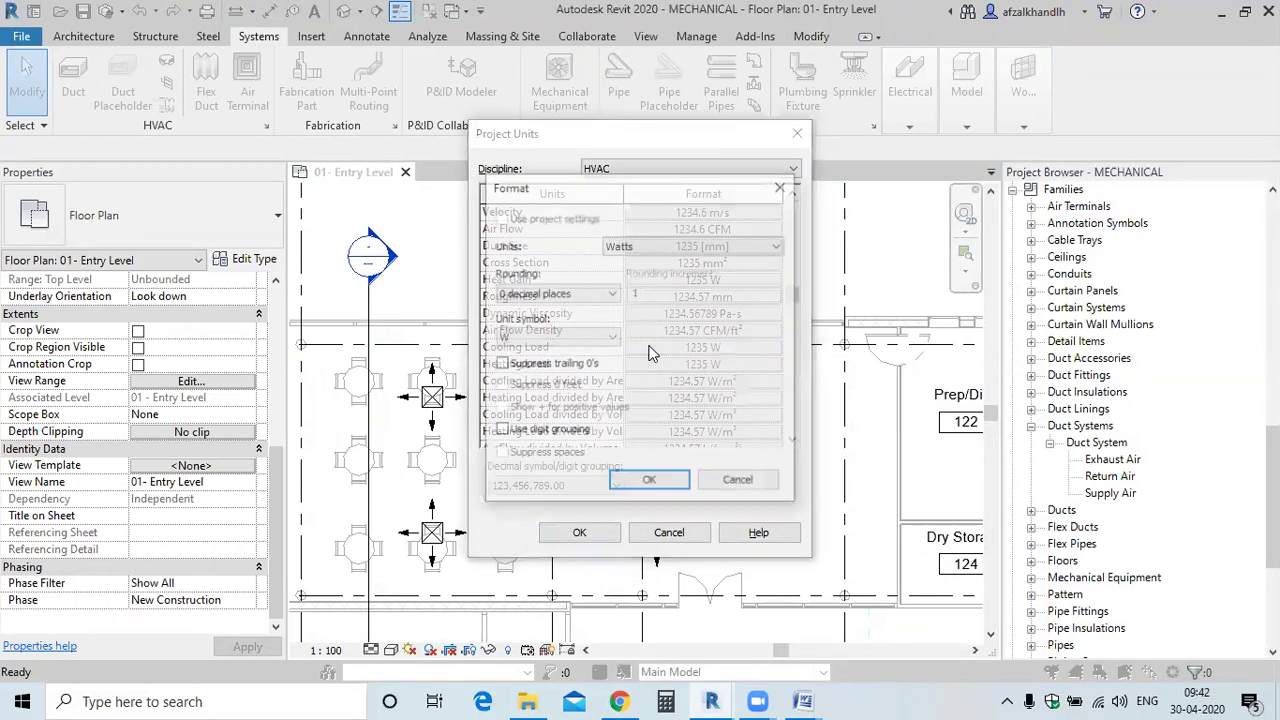
{"action": "left_click", "coordinate": [630, 247]}
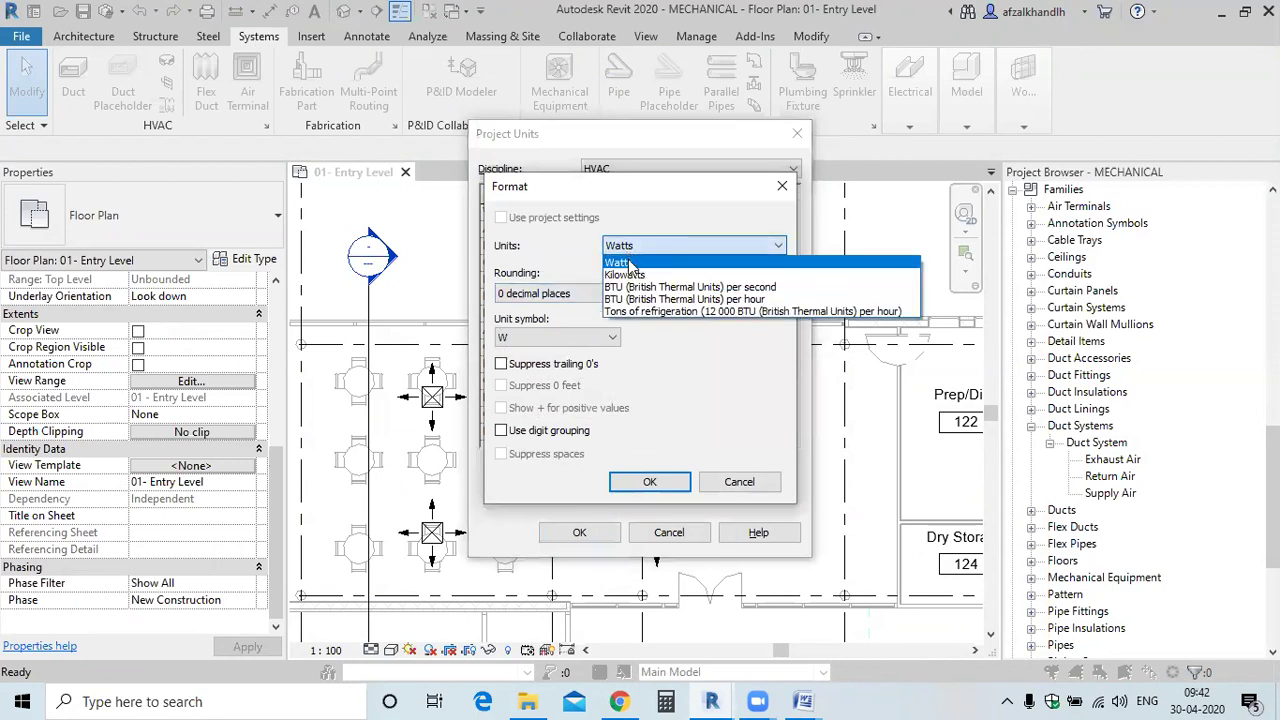
{"action": "left_click", "coordinate": [640, 301]}
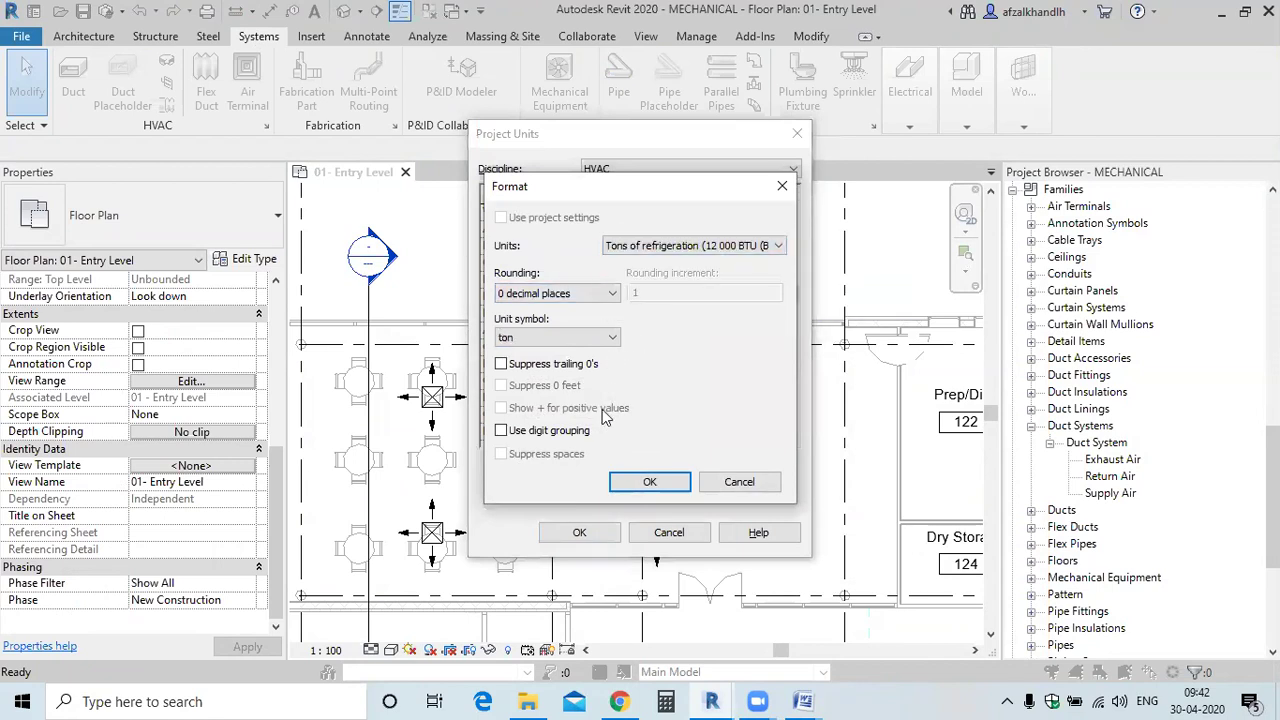
{"action": "left_click", "coordinate": [645, 485]}
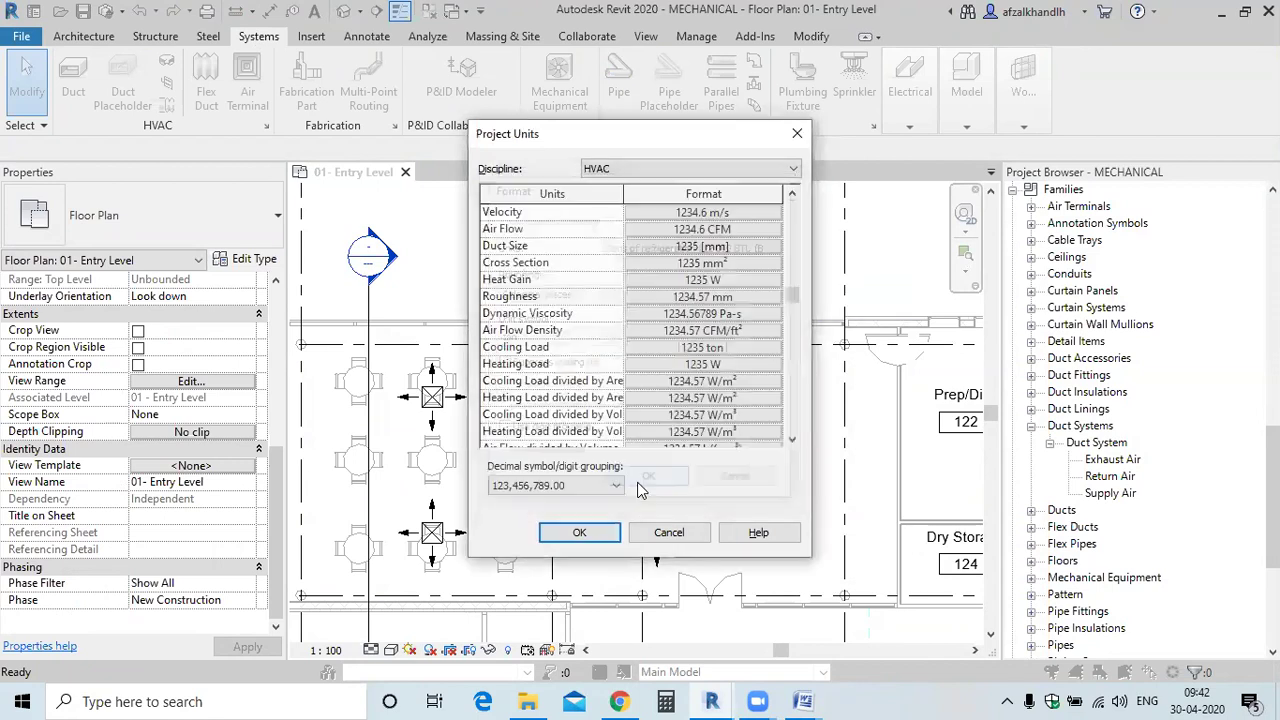
Leave Heating Load in Watts and apply the unit settings
{"action": "left_click", "coordinate": [676, 365]}
{"action": "left_click", "coordinate": [655, 247]}
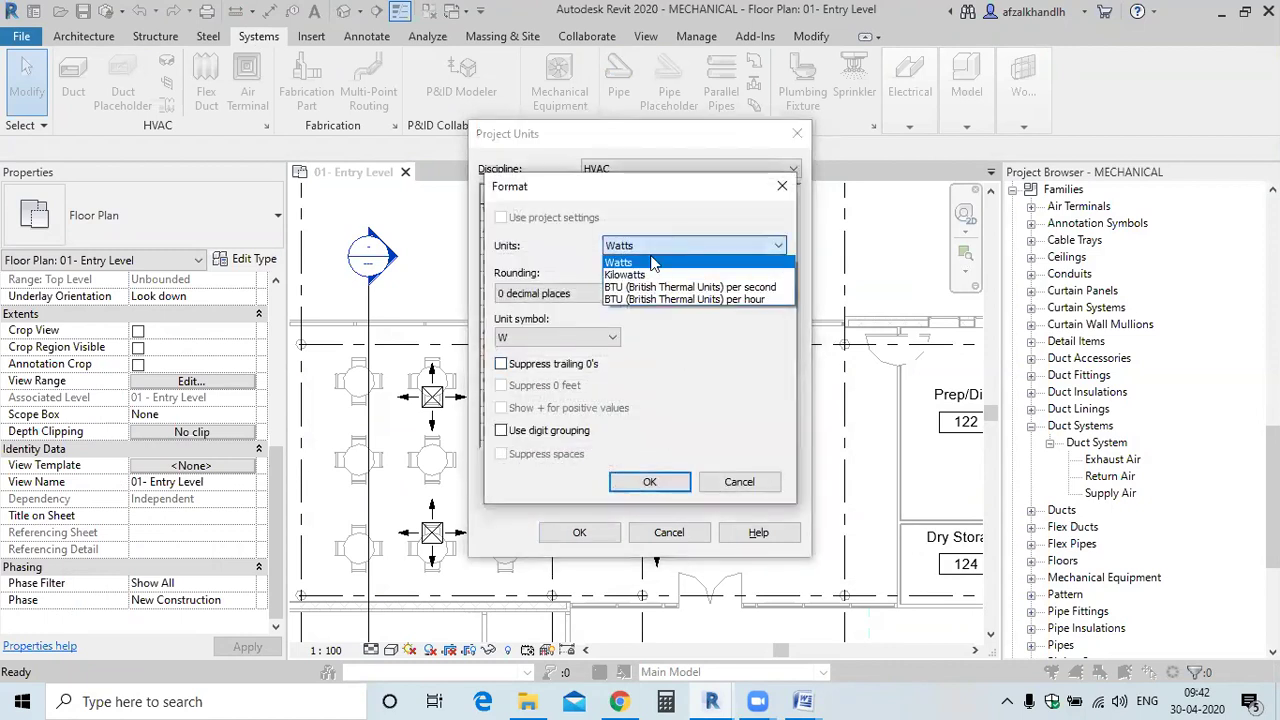
{"action": "left_click", "coordinate": [645, 247]}
{"action": "left_click", "coordinate": [645, 247]}
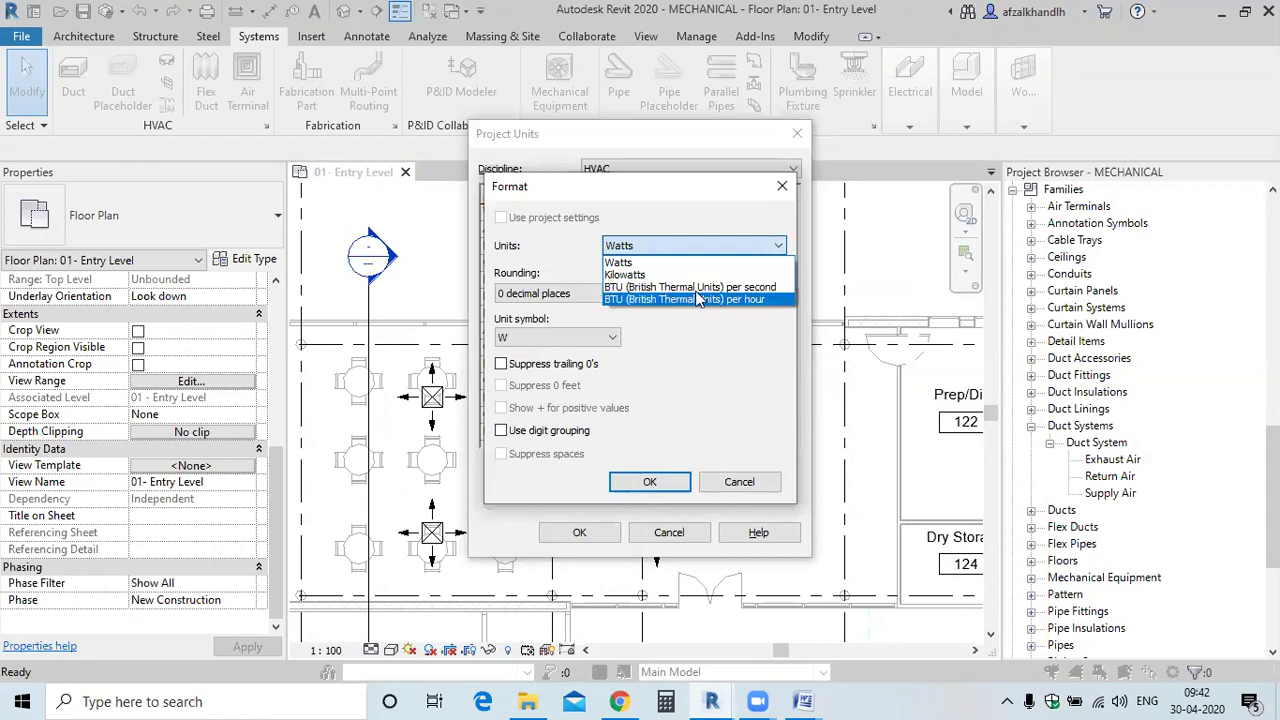
{"action": "left_click", "coordinate": [782, 186]}
{"action": "left_click", "coordinate": [782, 186]}
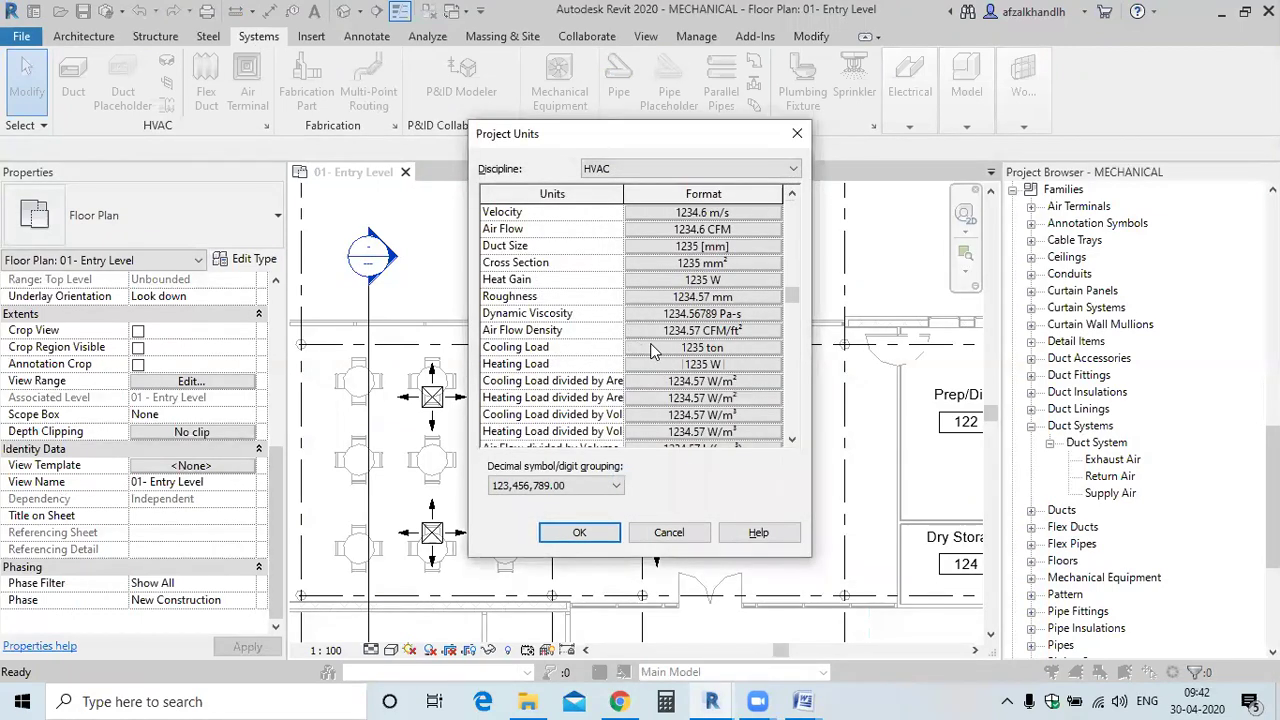
{"action": "left_click", "coordinate": [581, 531]}
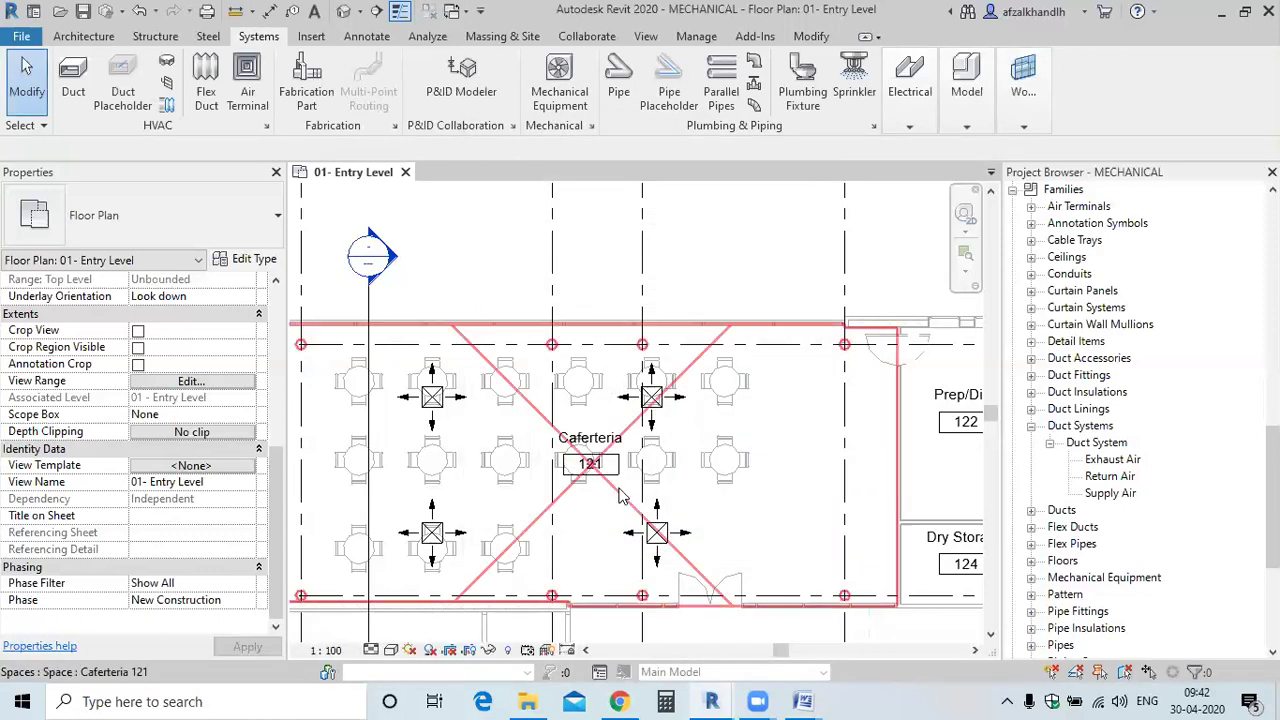
Check that Caferteria 121's design cooling load reads 3 ton, then start placing mechanical equipment
{"action": "left_click", "coordinate": [619, 505]}
{"action": "scroll", "coordinate": [165, 548], "scroll_direction": "down", "scroll_amount": 10}
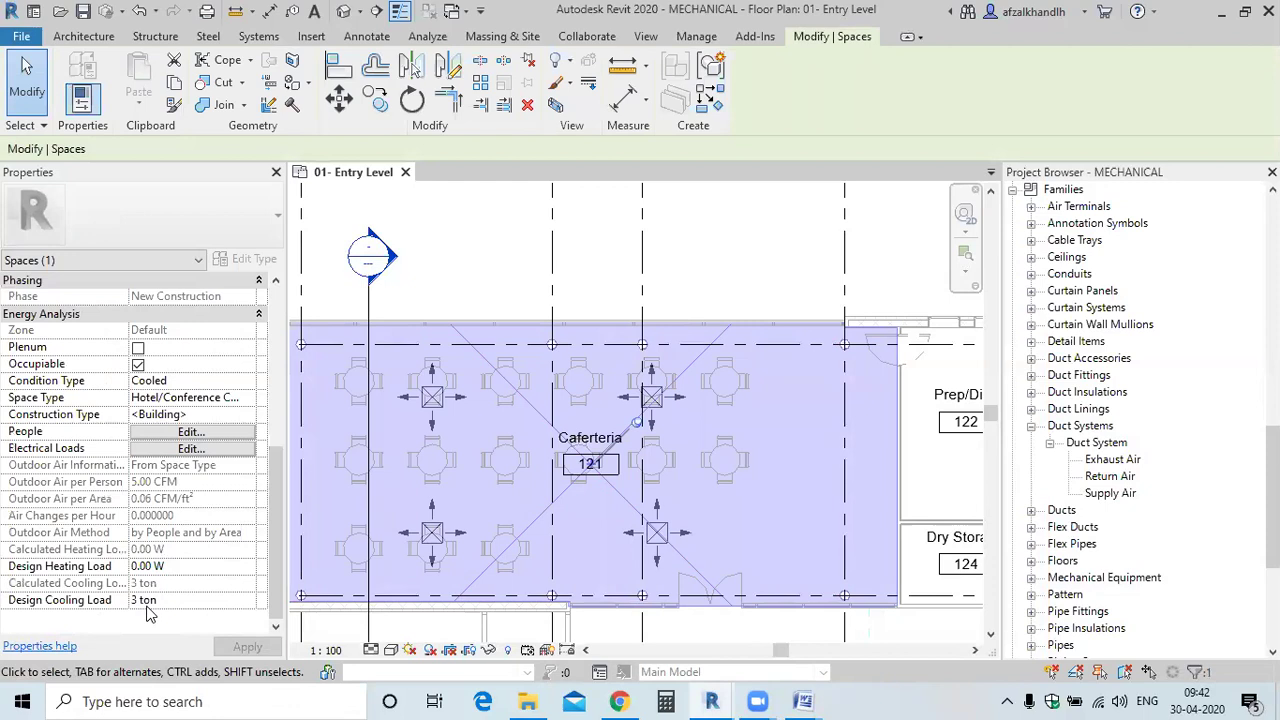
{"action": "key", "text": "Escape"}
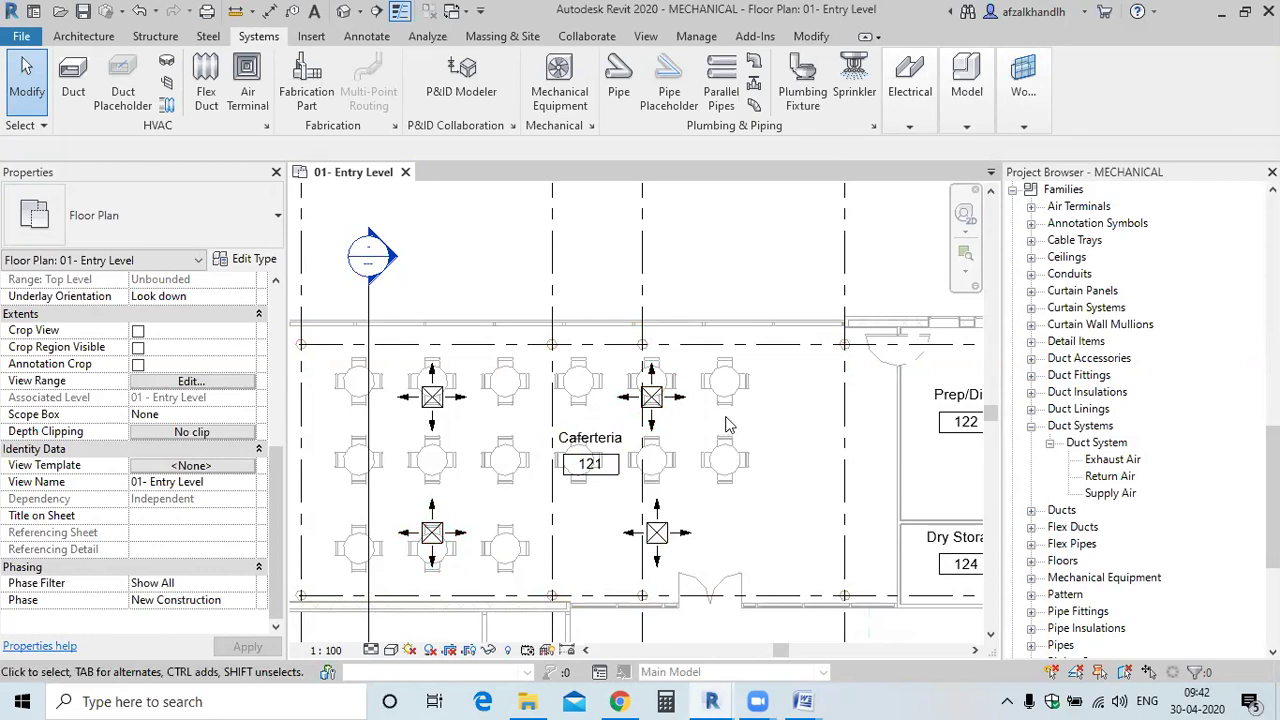
{"action": "left_click", "coordinate": [560, 88]}
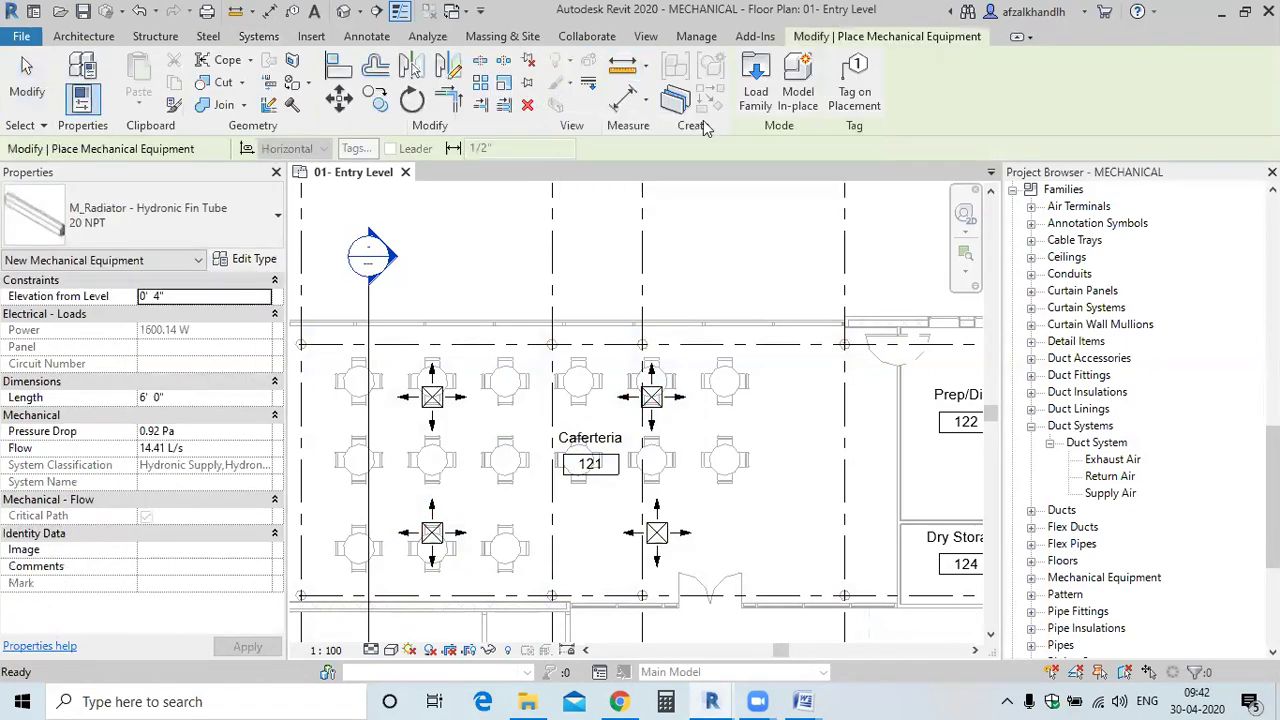
Browse to US Imperial > Mechanical > MEP > Air-Side Components > Terminal Units and load the fan coil family
{"action": "left_click", "coordinate": [762, 100]}
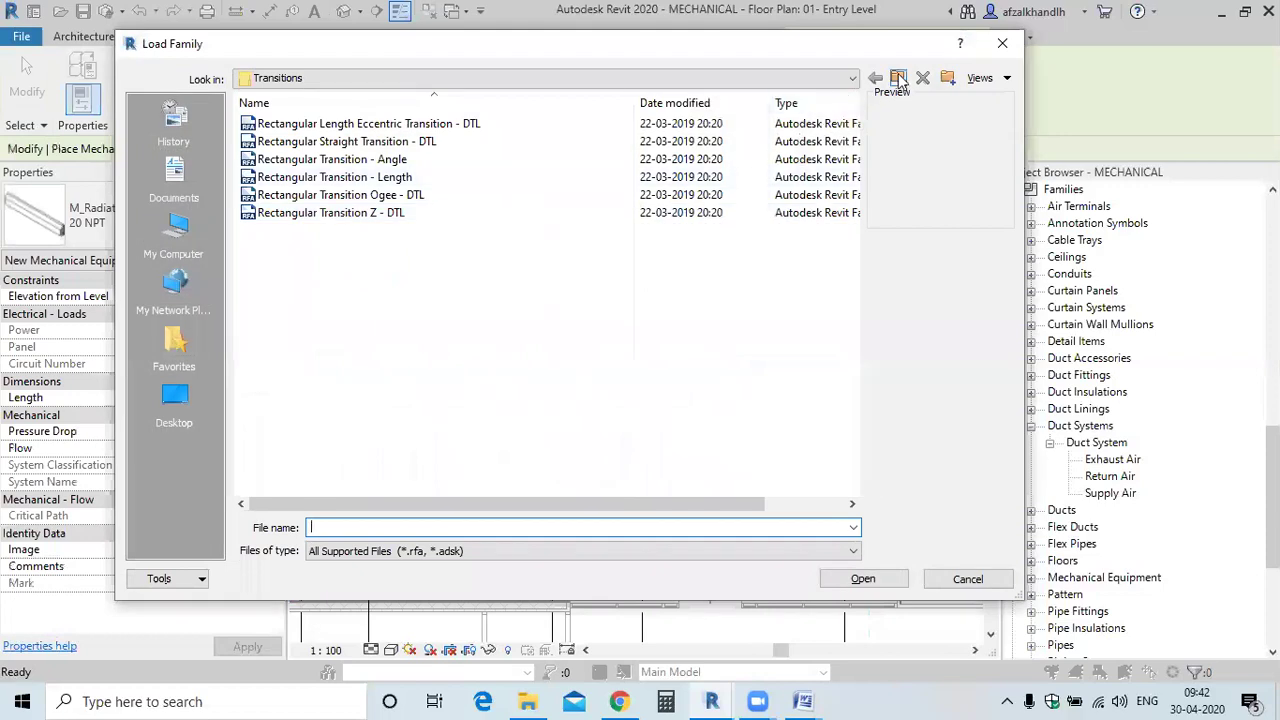
{"action": "left_click", "coordinate": [899, 80]}
{"action": "left_click", "coordinate": [898, 80]}
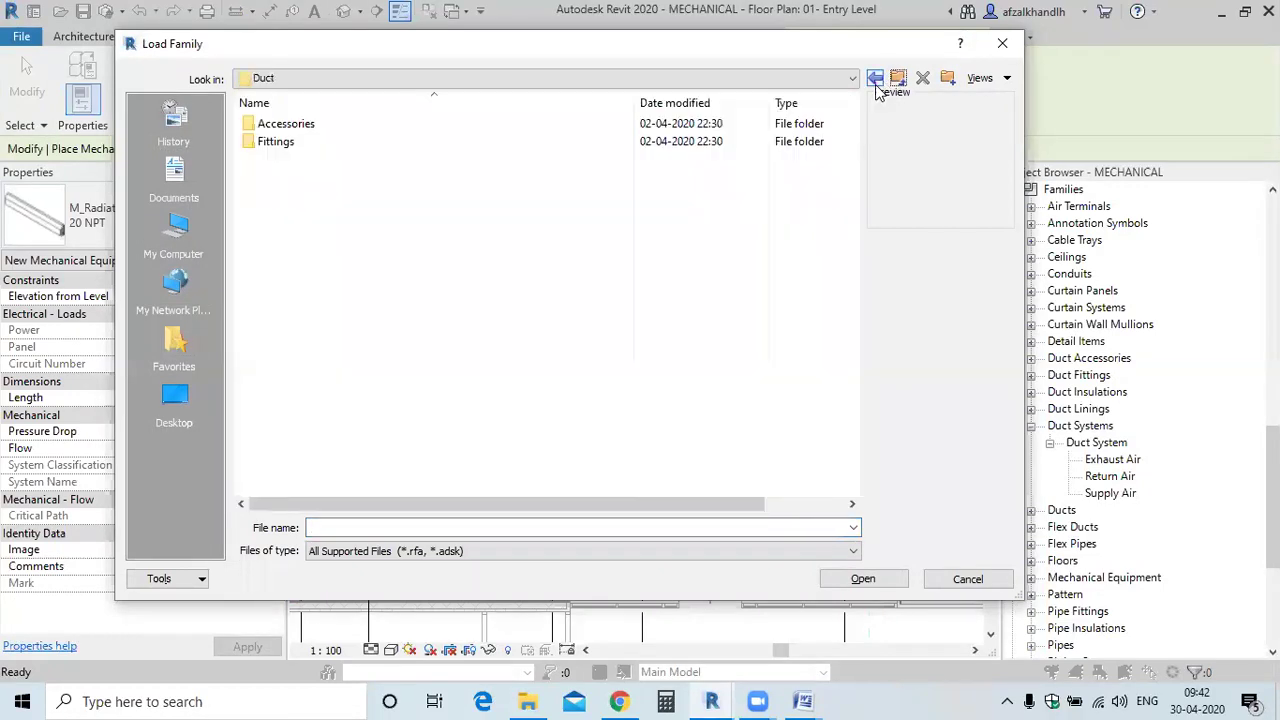
{"action": "left_click", "coordinate": [897, 82]}
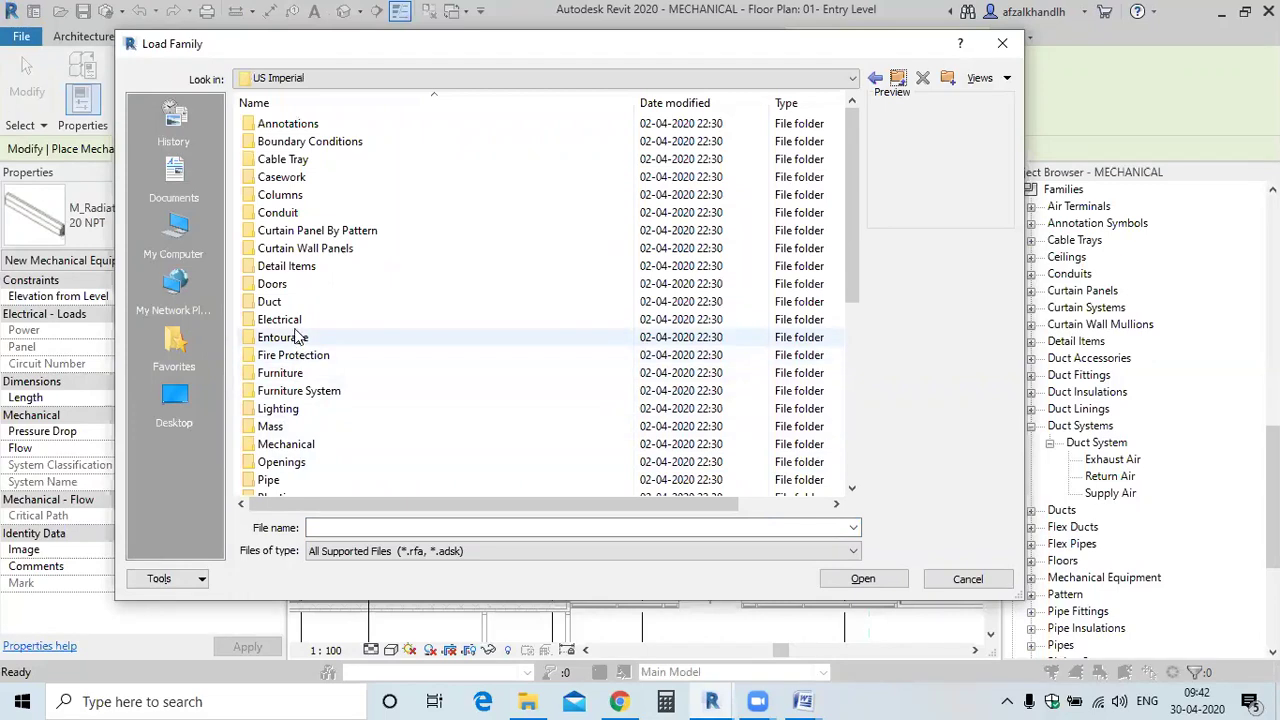
{"action": "left_click", "coordinate": [281, 447]}
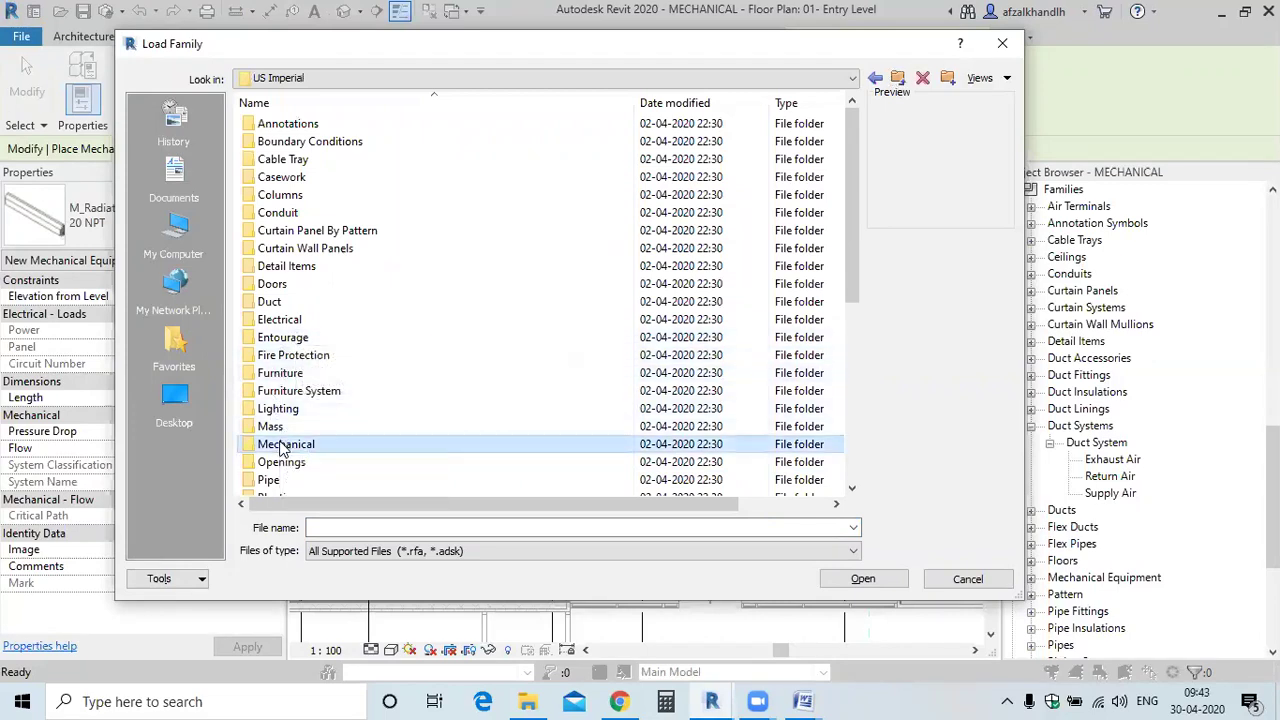
{"action": "double_click", "coordinate": [333, 446]}
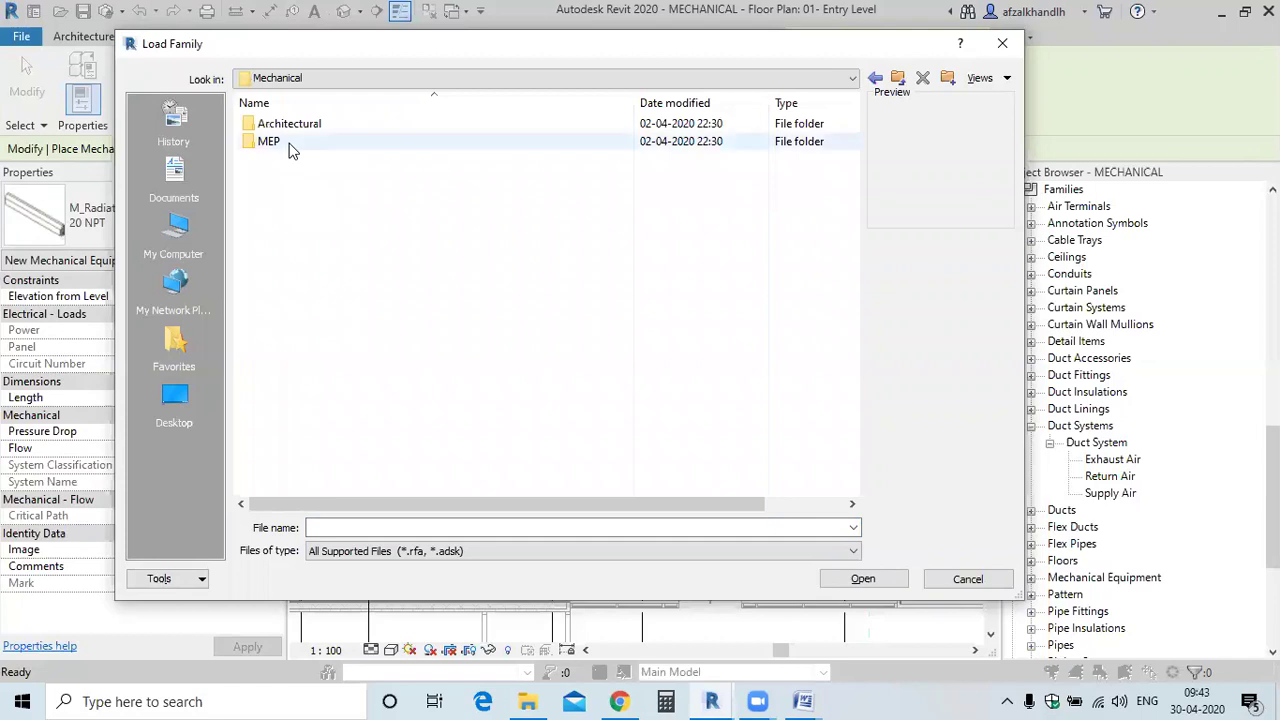
{"action": "double_click", "coordinate": [290, 145]}
{"action": "double_click", "coordinate": [300, 124]}
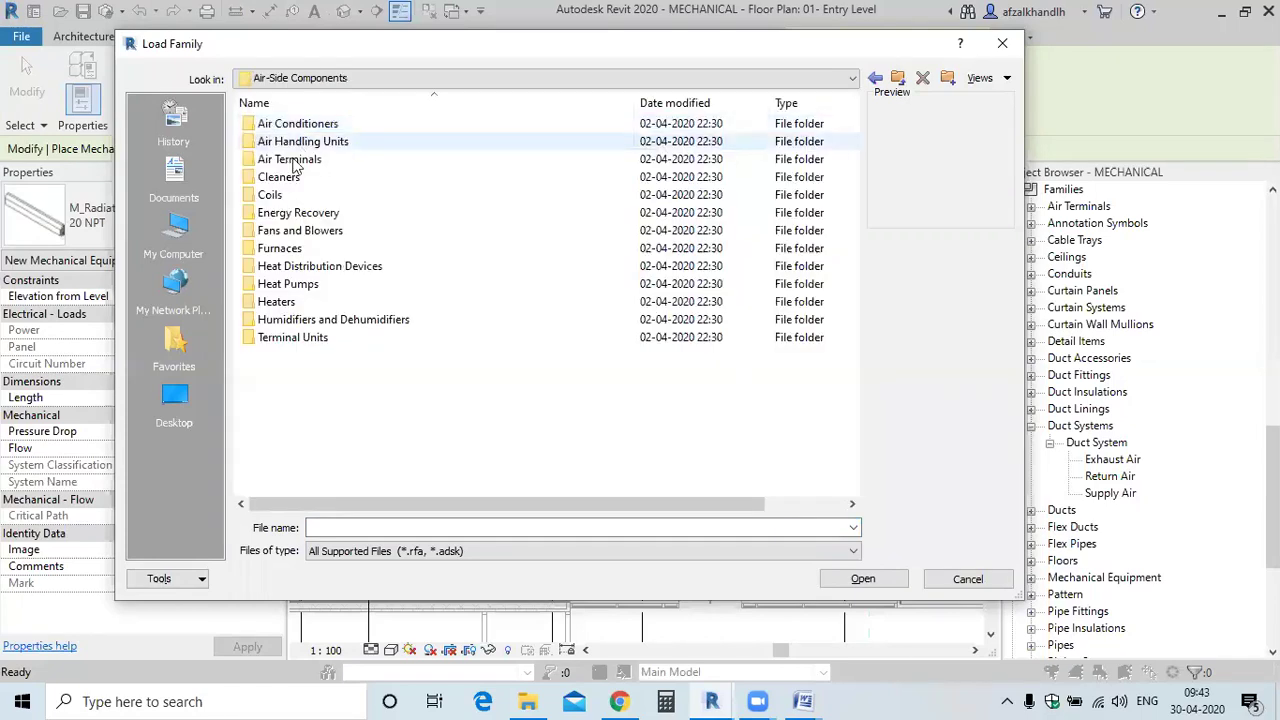
{"action": "double_click", "coordinate": [292, 337]}
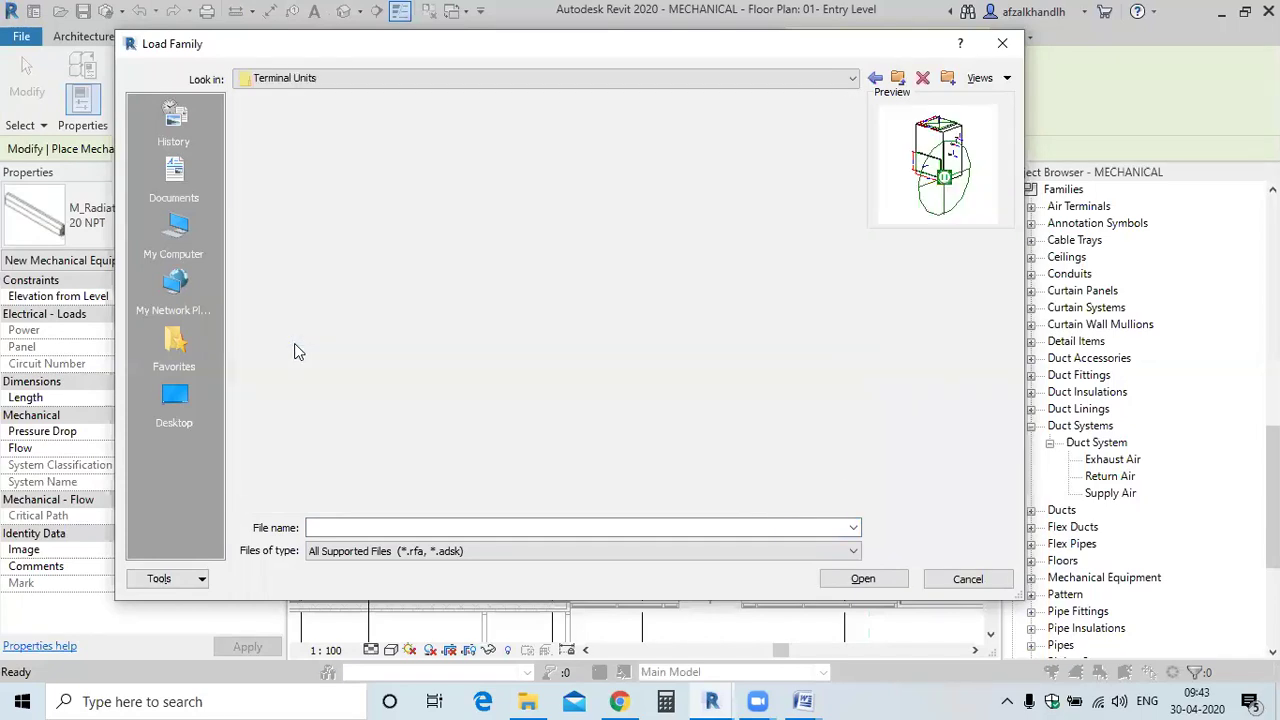
{"action": "key", "text": "Escape"}
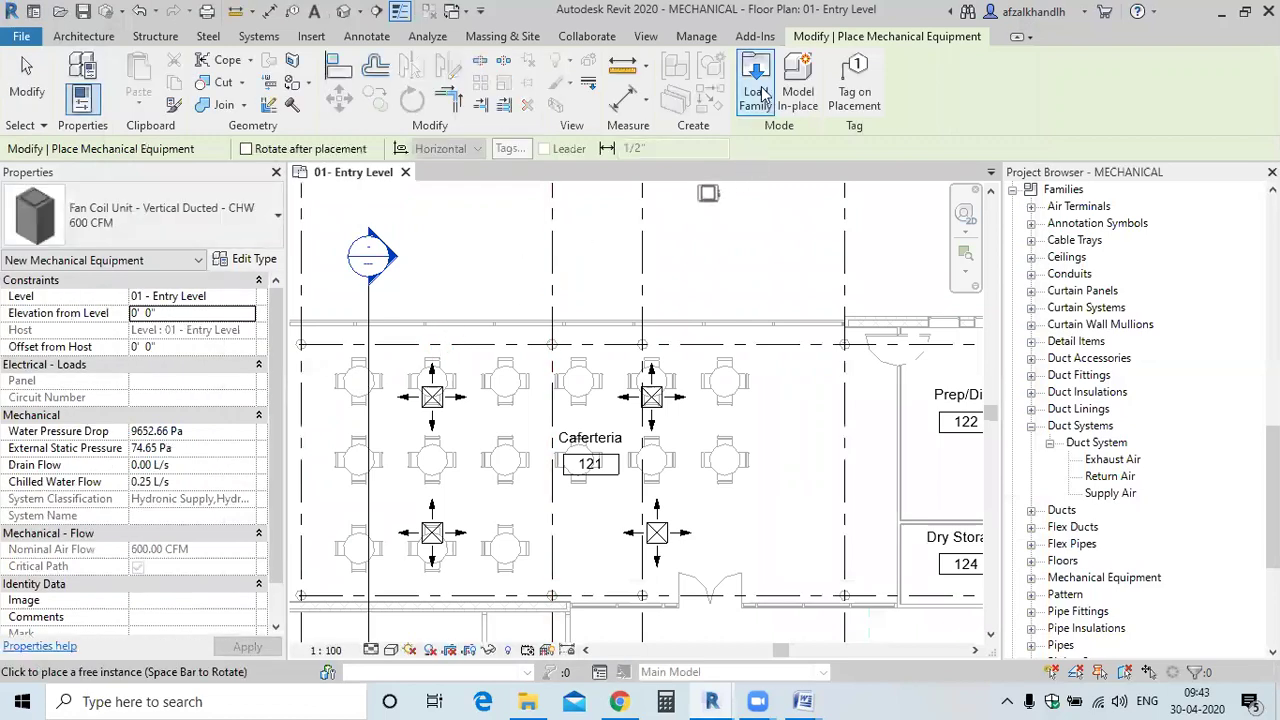
Reopen Load Family in Terminal Units and pick Fan Coil Unit - Ceiling Ducted - CHW
{"action": "left_click", "coordinate": [758, 92]}
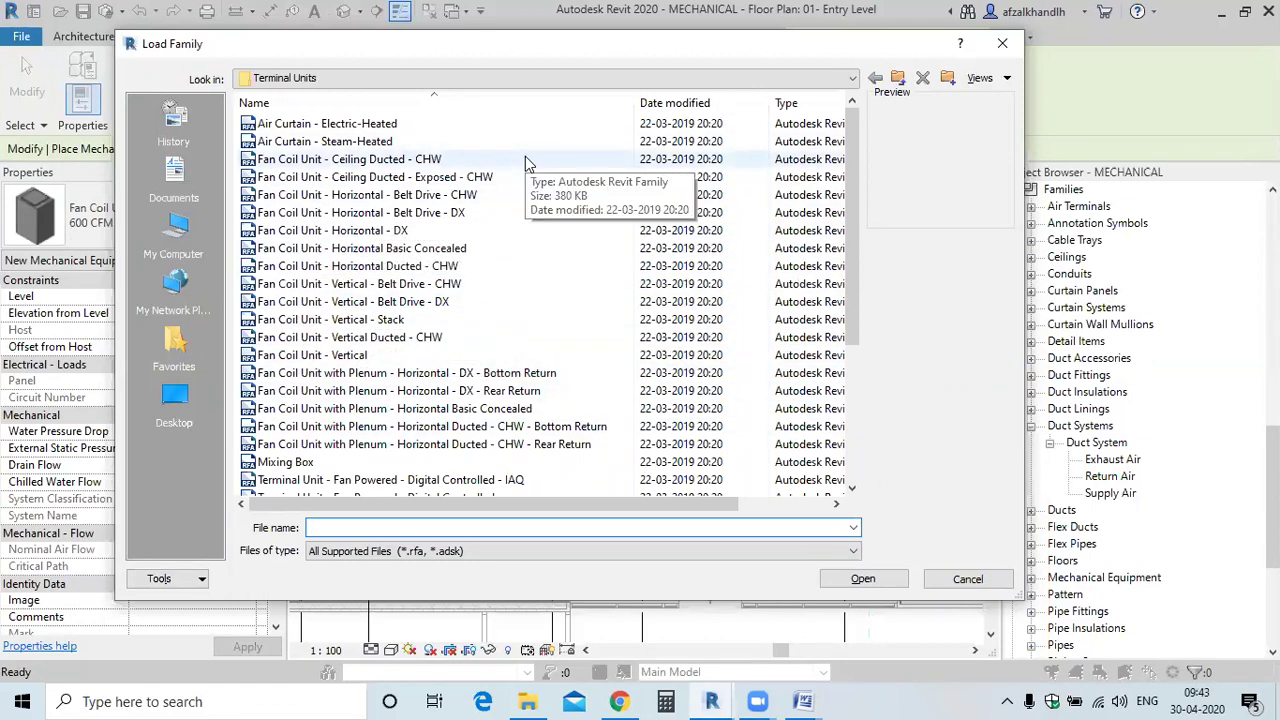
{"action": "key", "text": "alt+Down"}
{"action": "key", "text": "Down"}
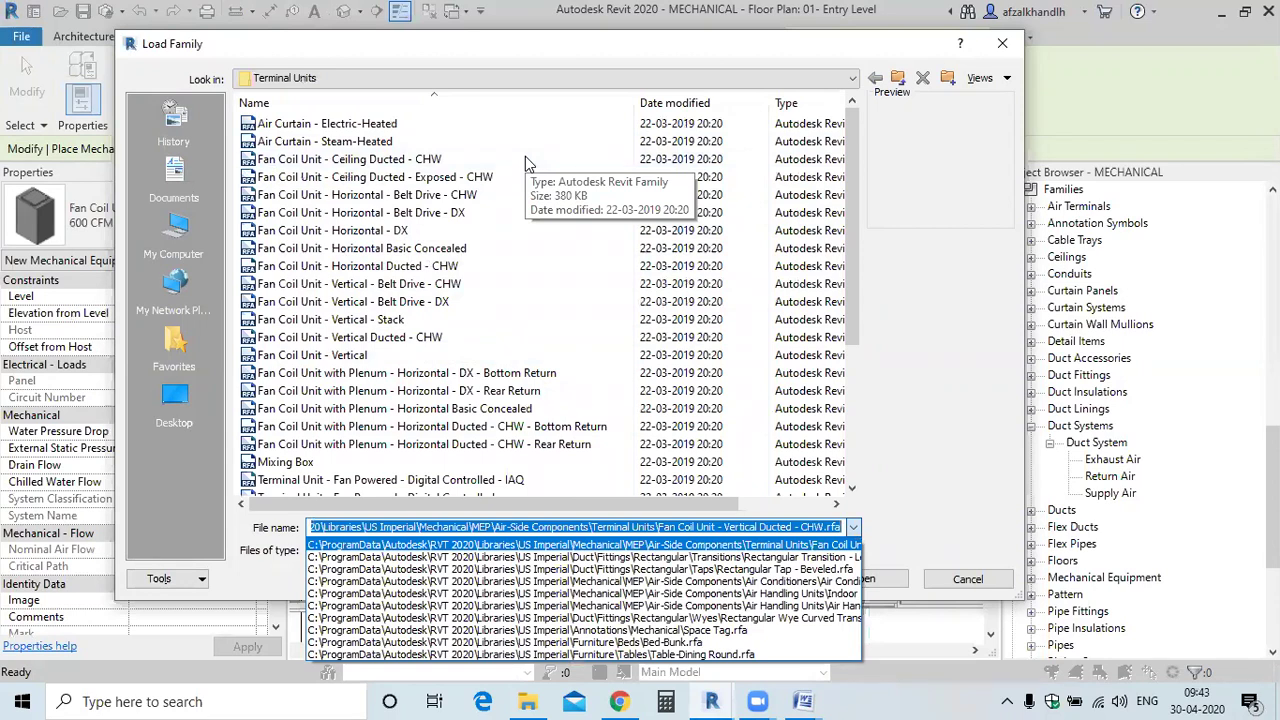
{"action": "key", "text": "Escape"}
{"action": "left_click", "coordinate": [402, 124]}
{"action": "right_click", "coordinate": [398, 125]}
{"action": "key", "text": "Escape"}
{"action": "key", "text": "Down"}
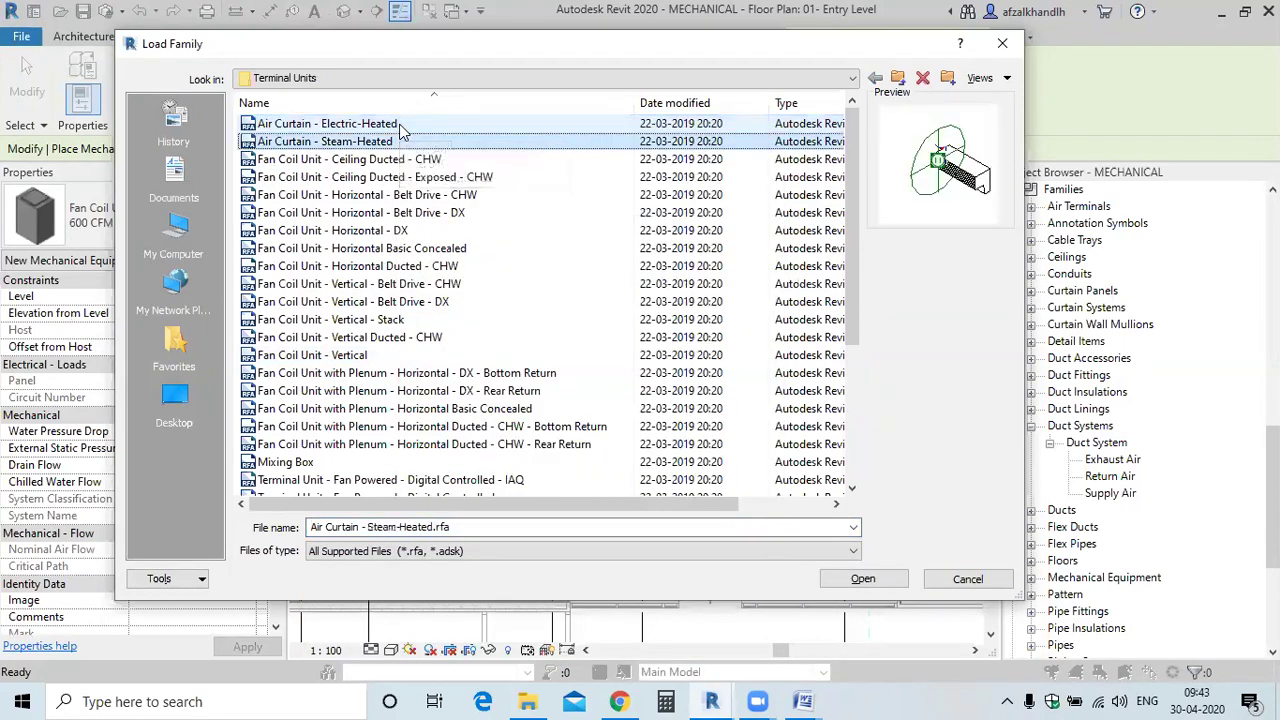
{"action": "key", "text": "Down"}
{"action": "key", "text": "Down"}
{"action": "key", "text": "Up"}
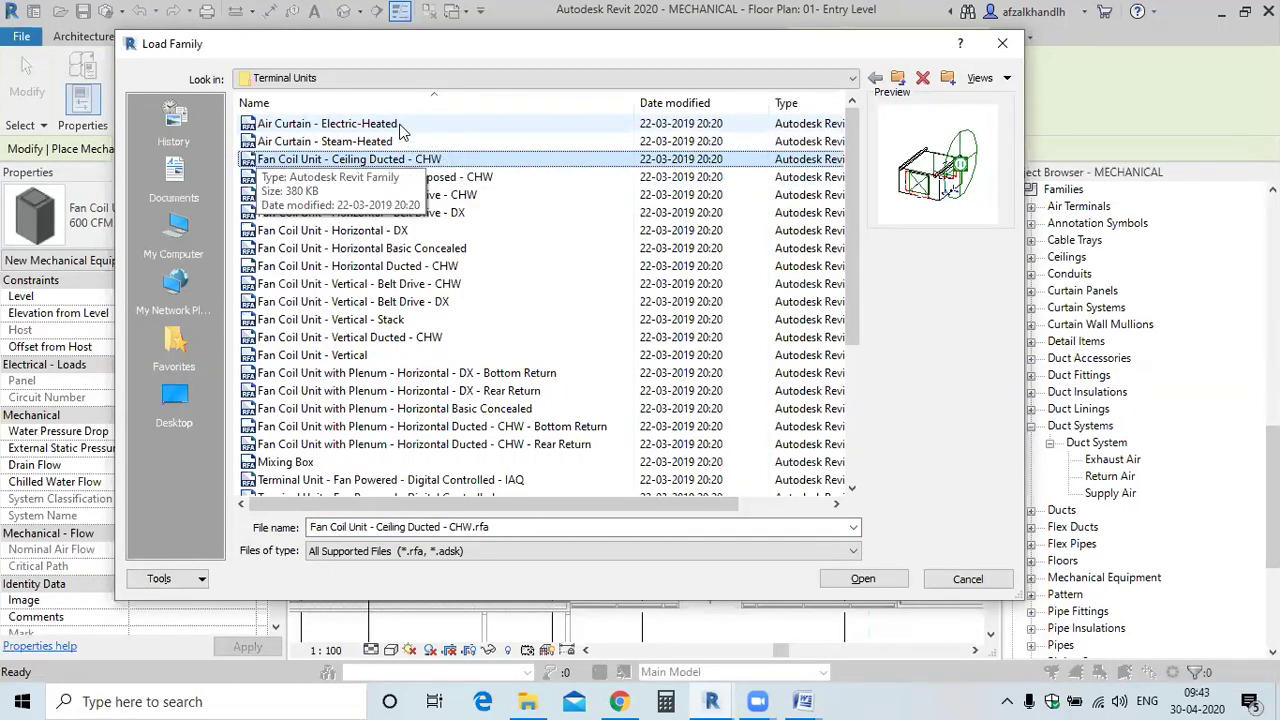
{"action": "key", "text": "Down"}
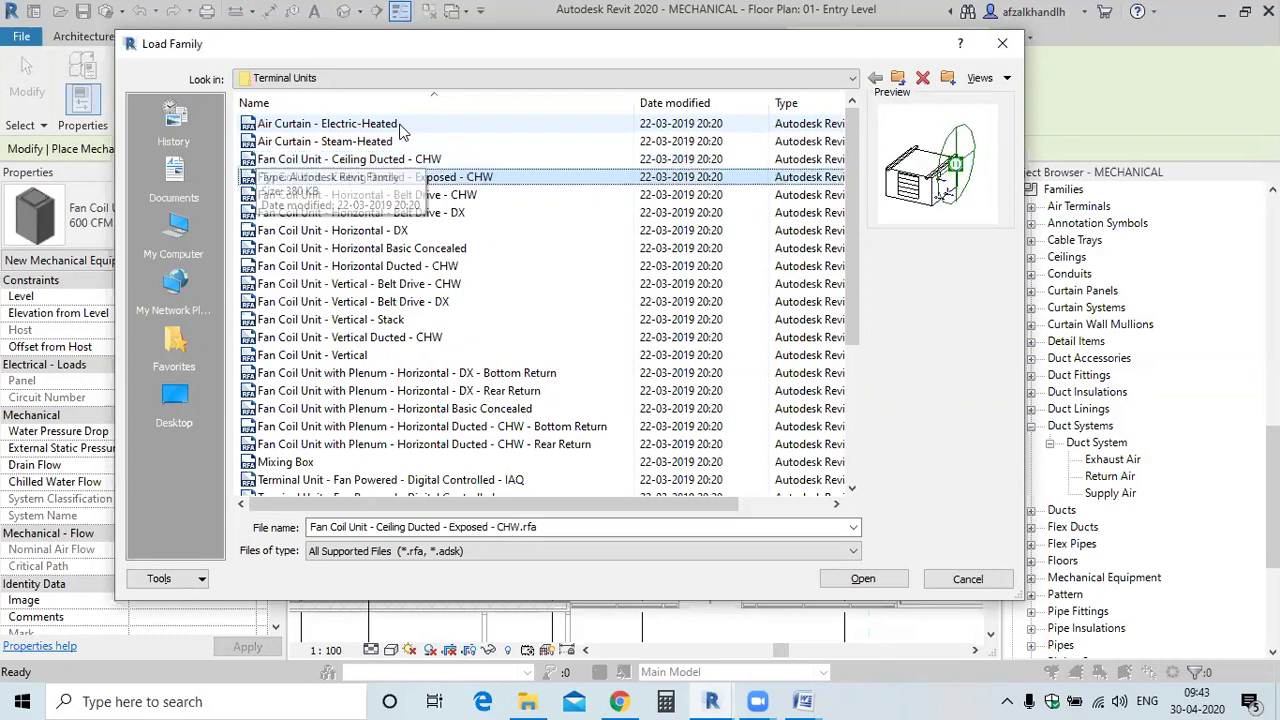
{"action": "key", "text": "Up"}
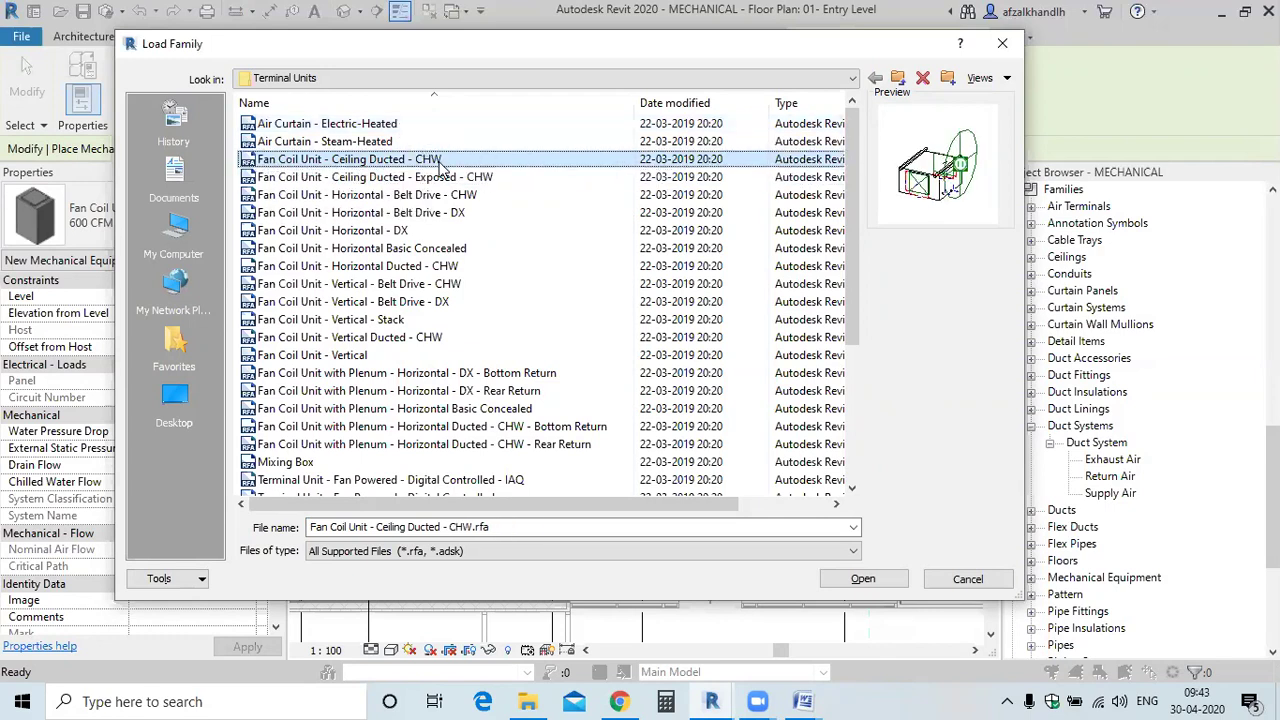
Load the ceiling-ducted CHW fan coil and place it at the cafeteria's east side
{"action": "left_click", "coordinate": [860, 580]}
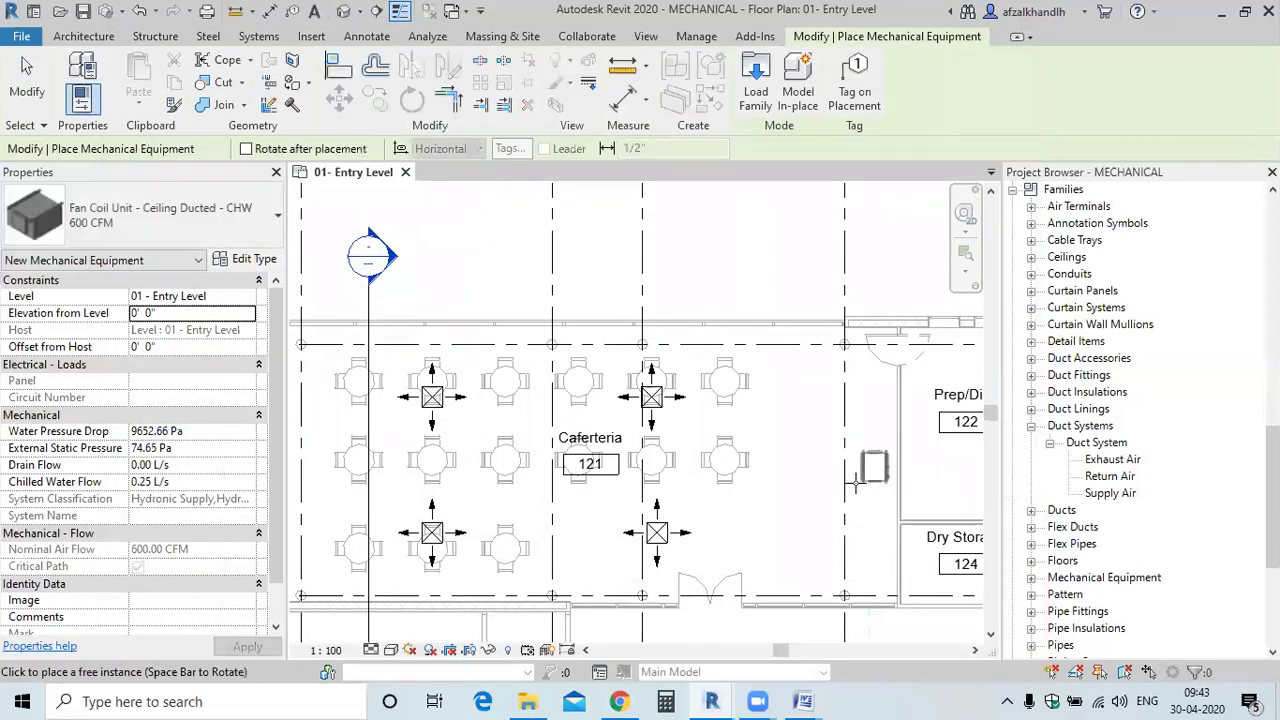
{"action": "scroll", "coordinate": [855, 482], "scroll_direction": "up", "scroll_amount": 1}
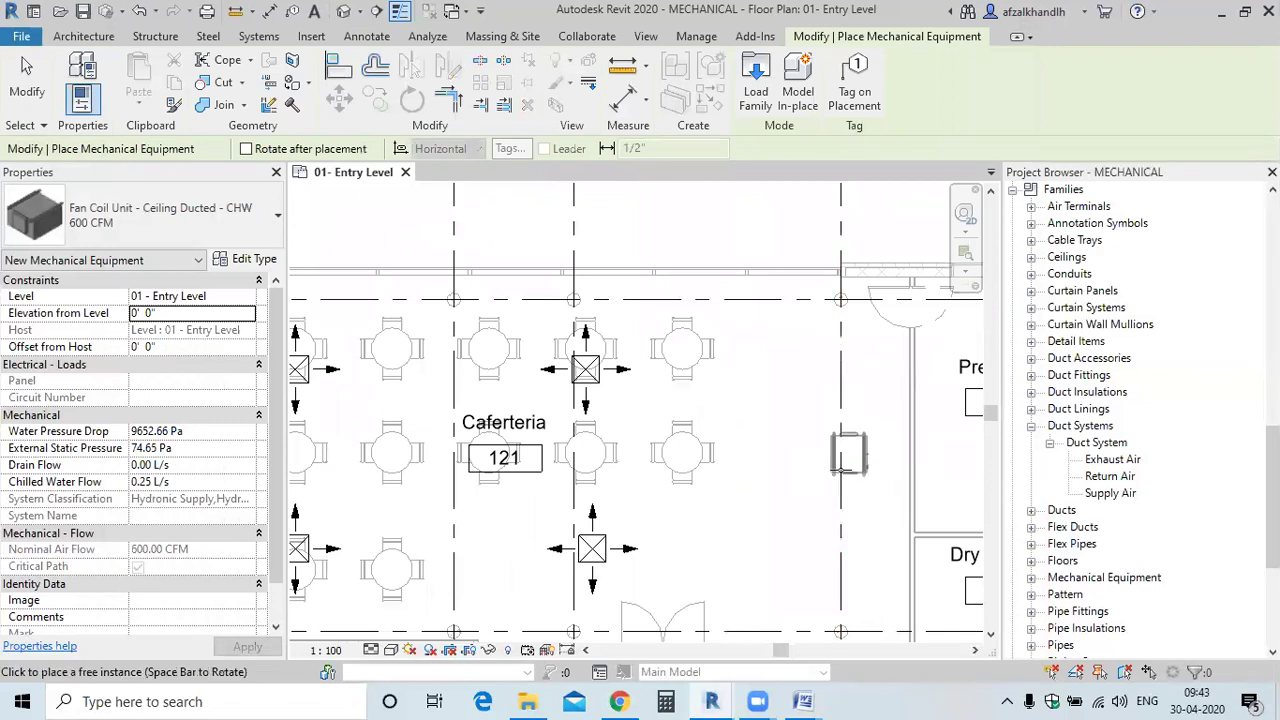
{"action": "left_click", "coordinate": [878, 480]}
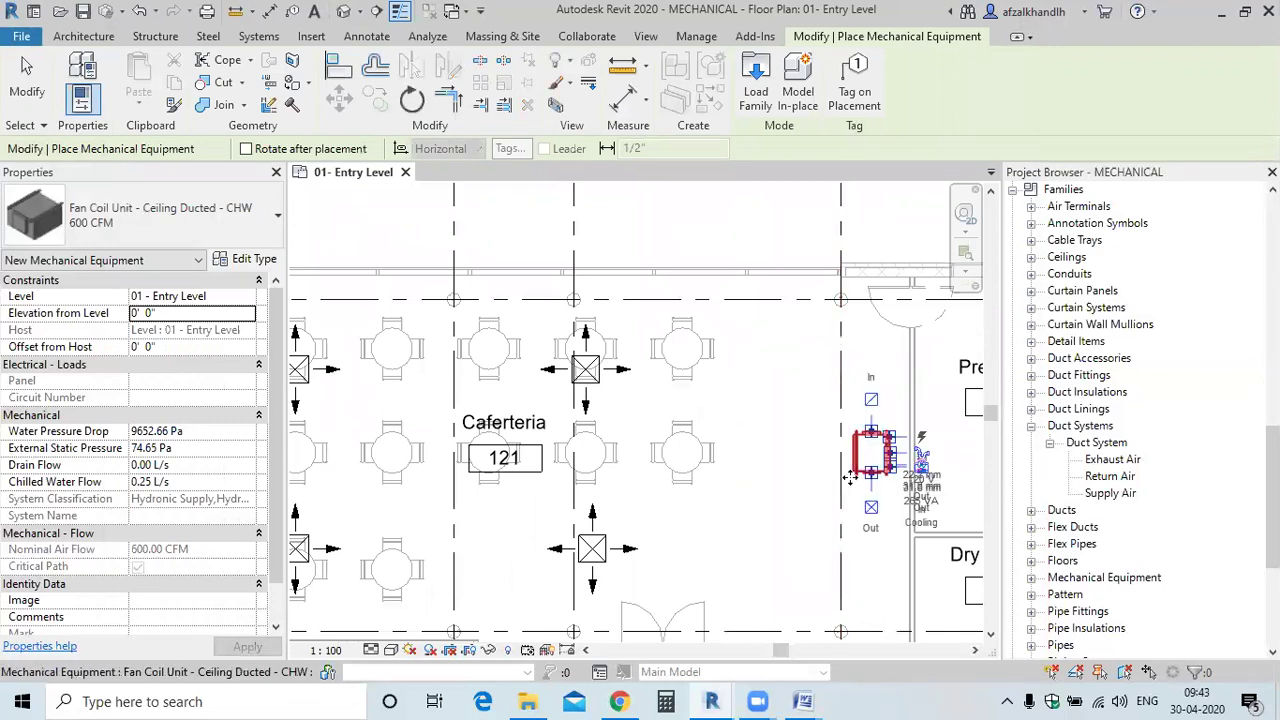
{"action": "key", "text": "Escape"}
{"action": "key", "text": "Escape"}
{"action": "left_click_drag", "start_coordinate": [856, 444], "coordinate": [845, 462]}
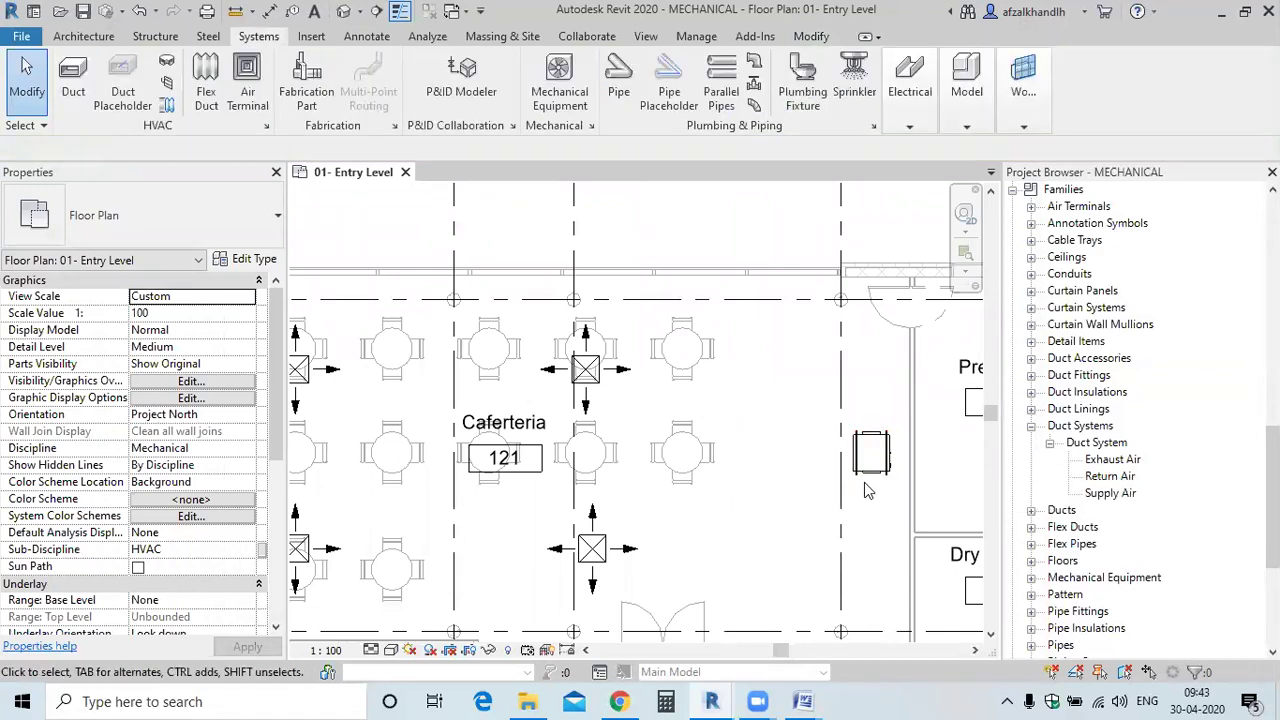
{"action": "left_click_drag", "start_coordinate": [858, 433], "coordinate": [864, 437]}
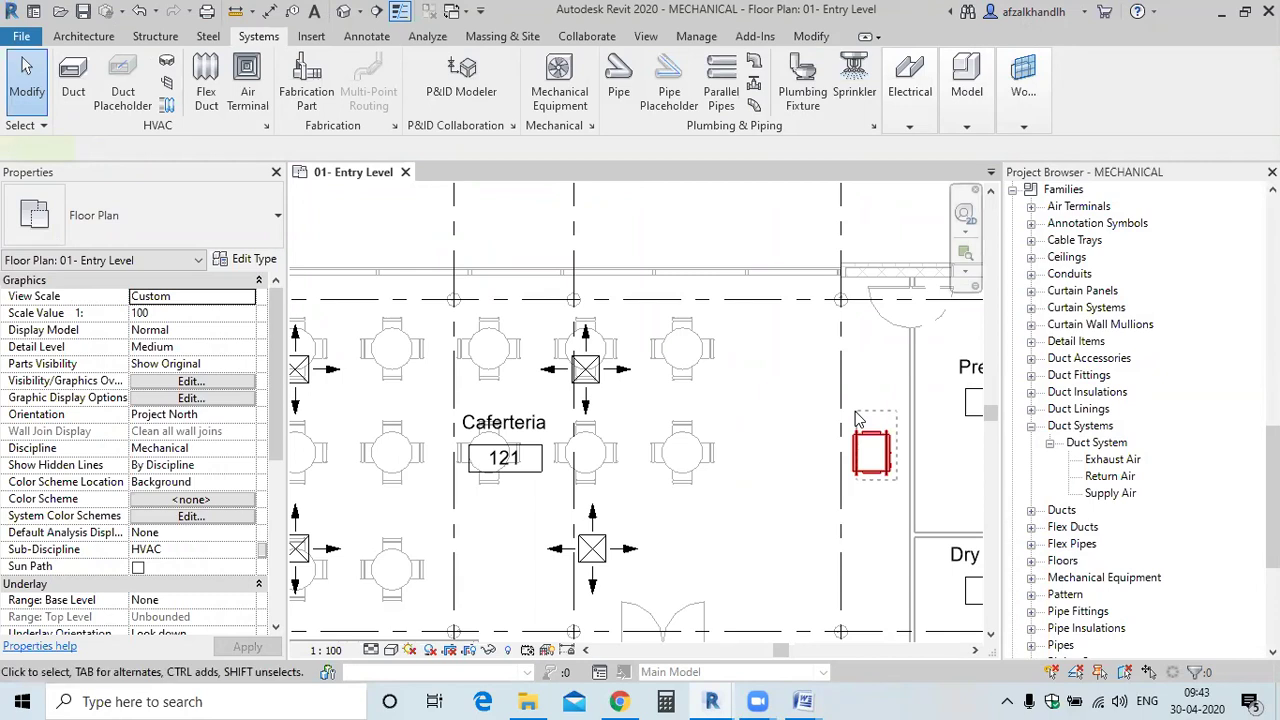
Set the fan coil unit's Elevation from Level to 9' 0"
{"action": "left_click", "coordinate": [856, 413]}
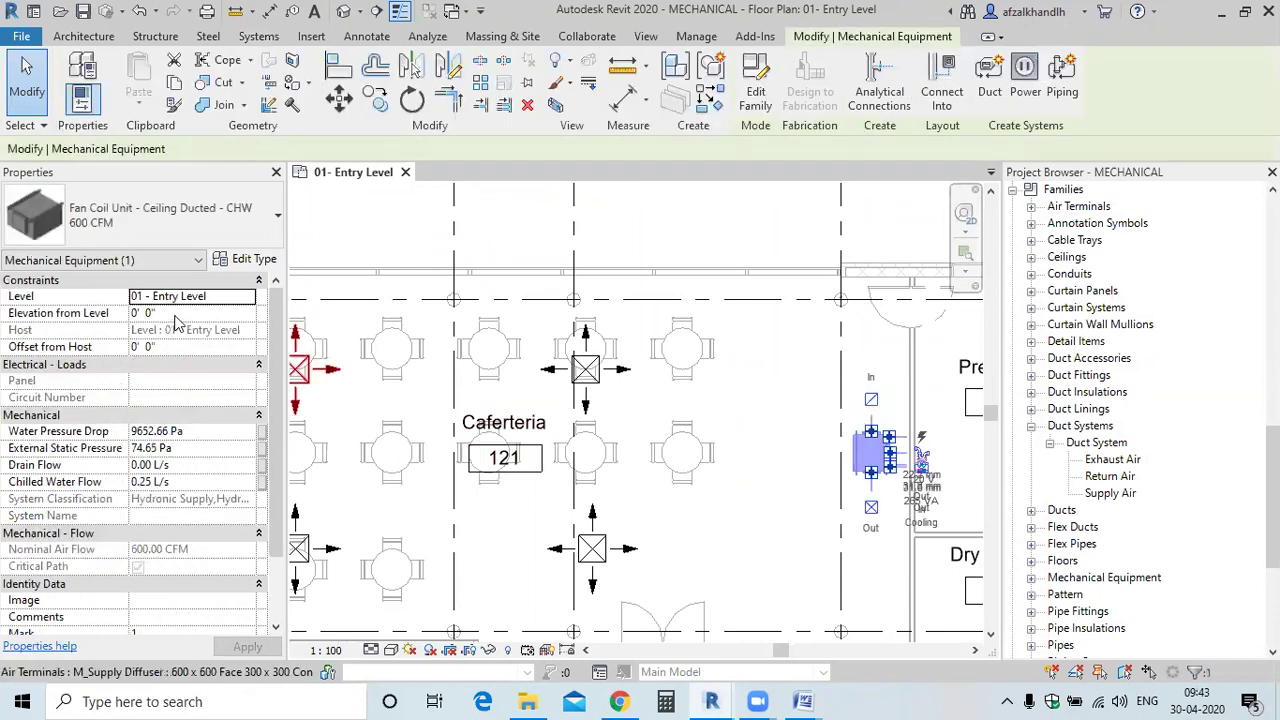
{"action": "left_click", "coordinate": [183, 314]}
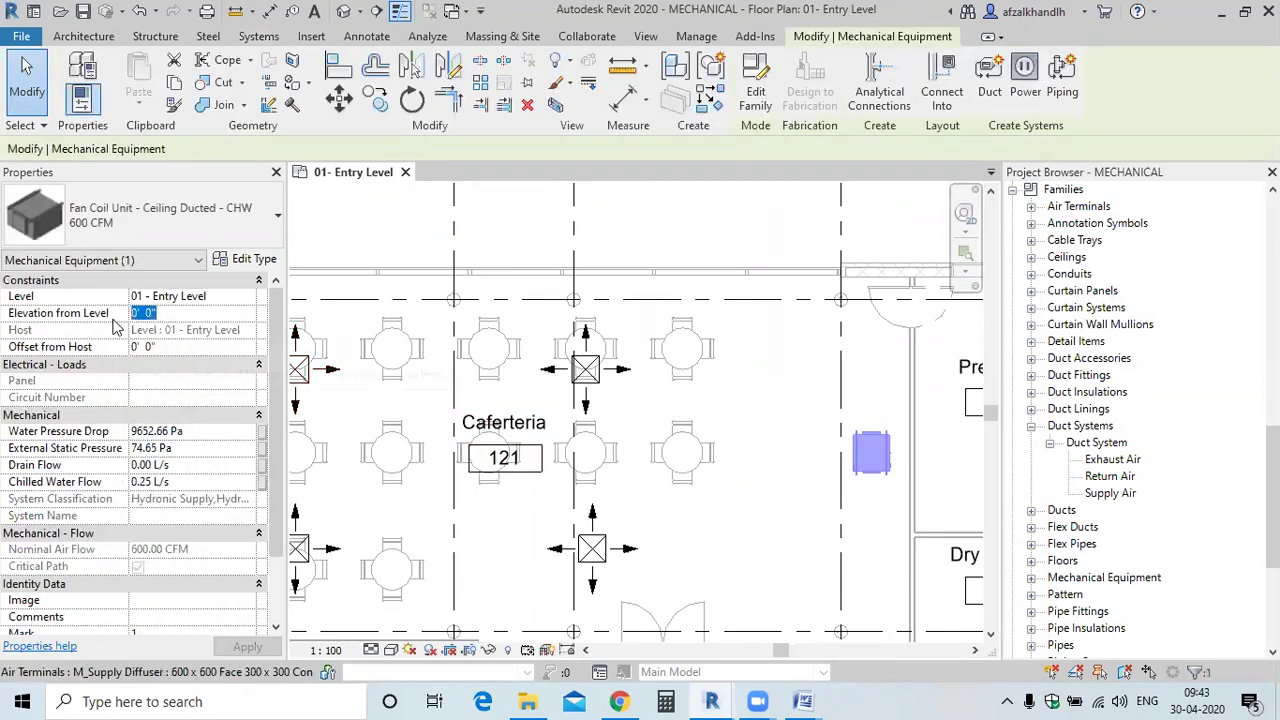
{"action": "type", "text": "9"}
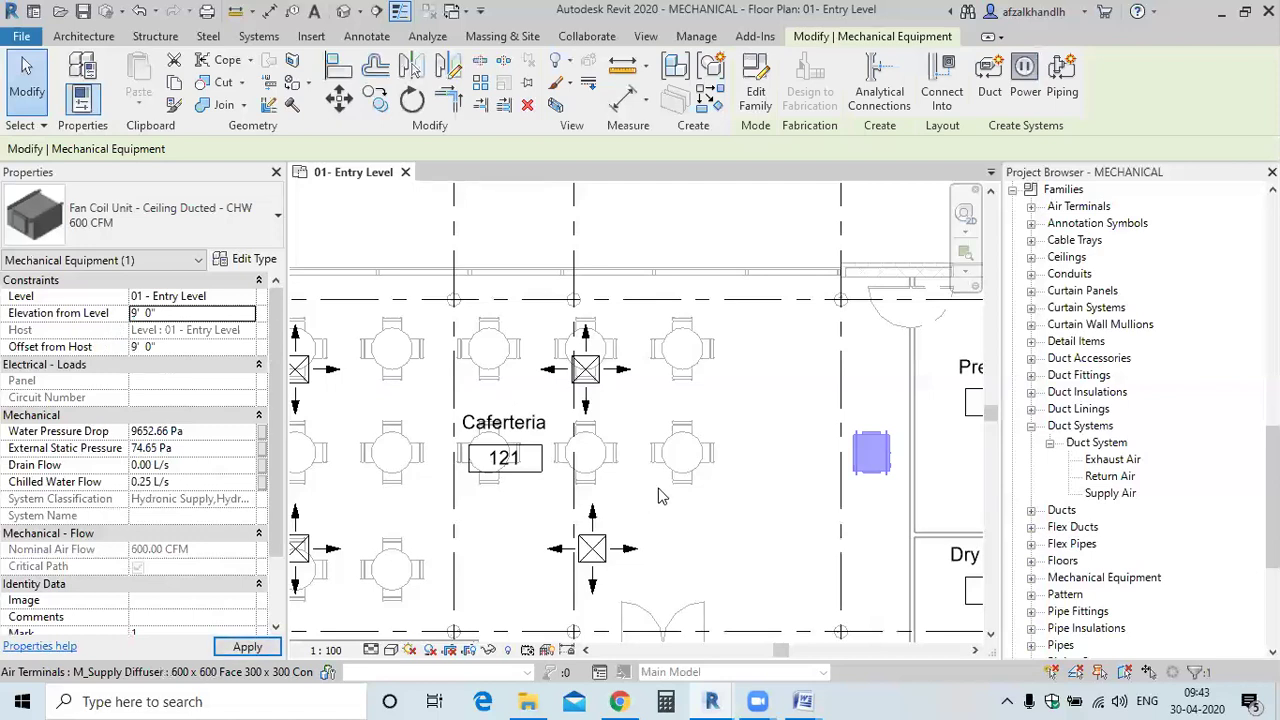
{"action": "left_click", "coordinate": [766, 560]}
{"action": "scroll", "coordinate": [760, 490], "scroll_direction": "down", "scroll_amount": 2}
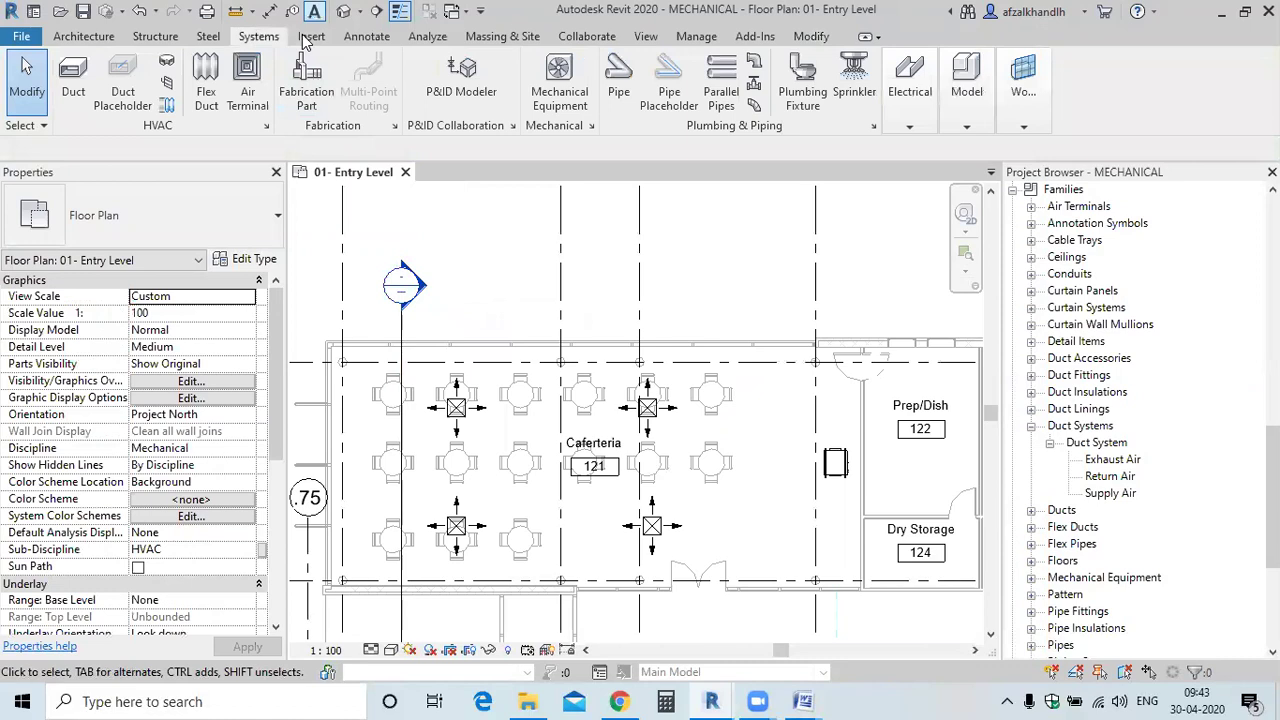
Draw Section 3 west to east across the cafeteria and extend its view depth
{"action": "key", "text": "Escape"}
{"action": "key", "text": "Escape"}
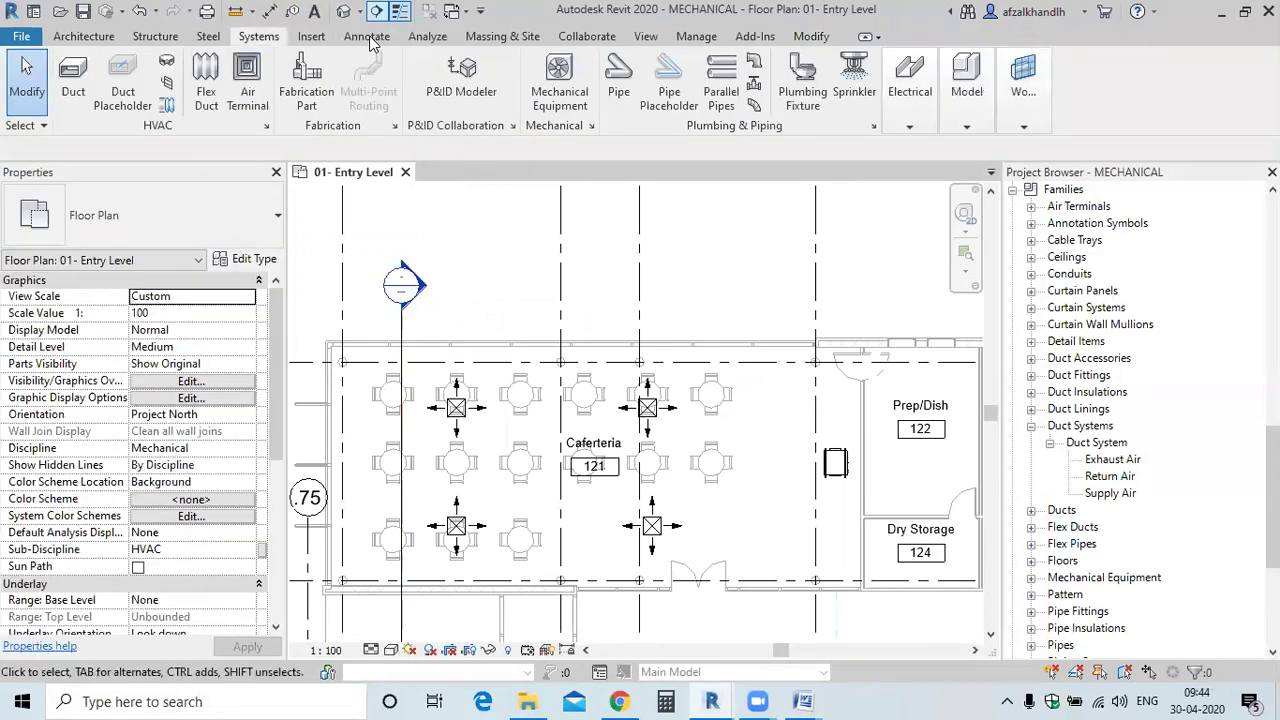
{"action": "left_click", "coordinate": [376, 11]}
{"action": "left_click", "coordinate": [352, 368]}
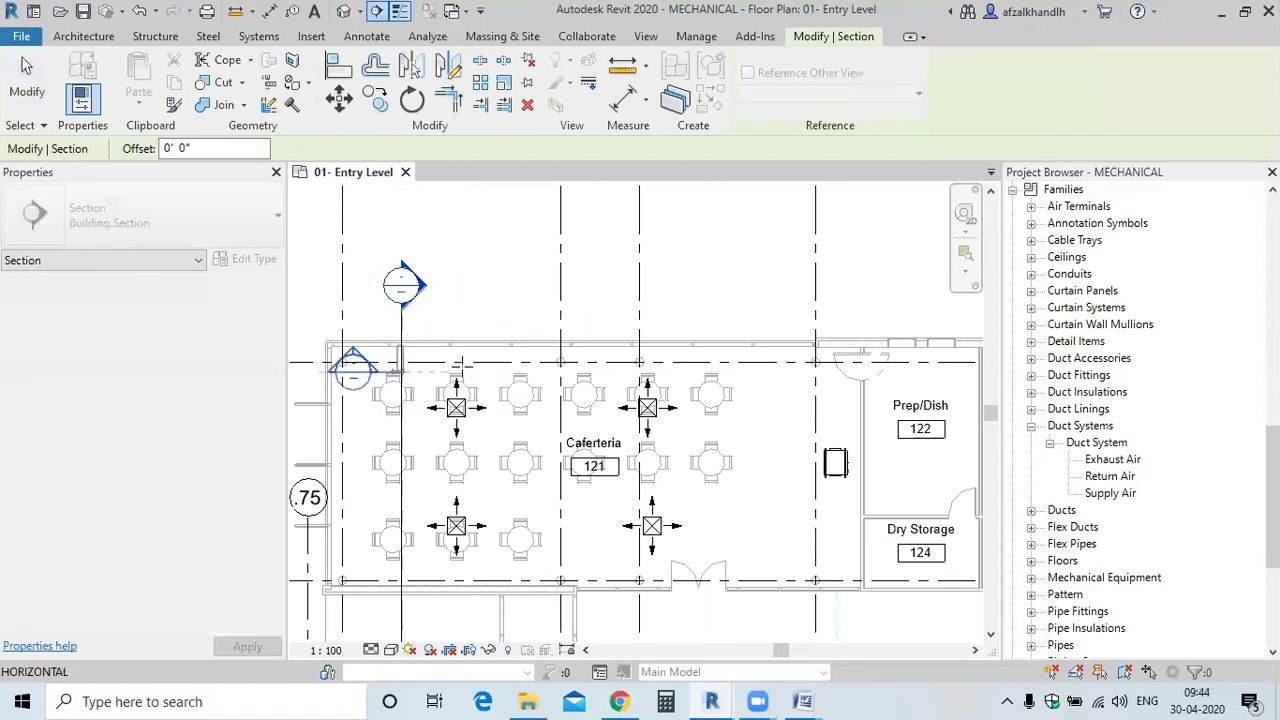
{"action": "left_click", "coordinate": [850, 370]}
{"action": "left_click", "coordinate": [790, 372]}
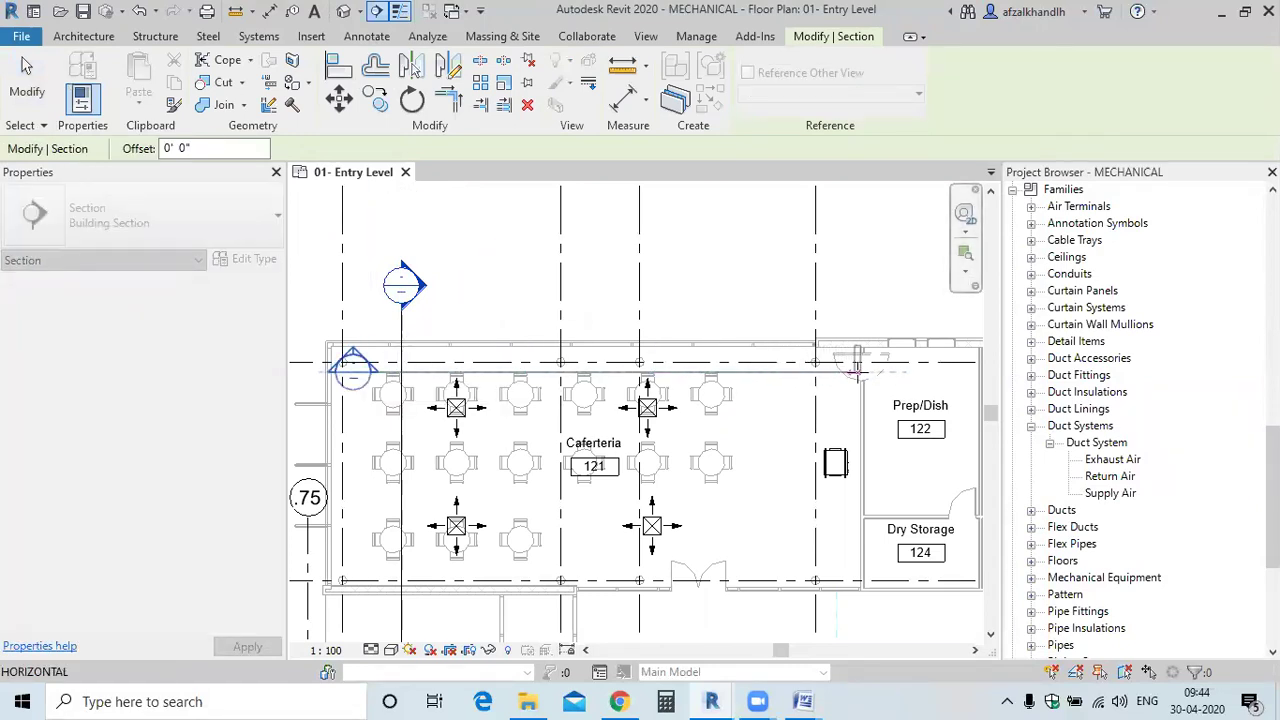
{"action": "key", "text": "Escape"}
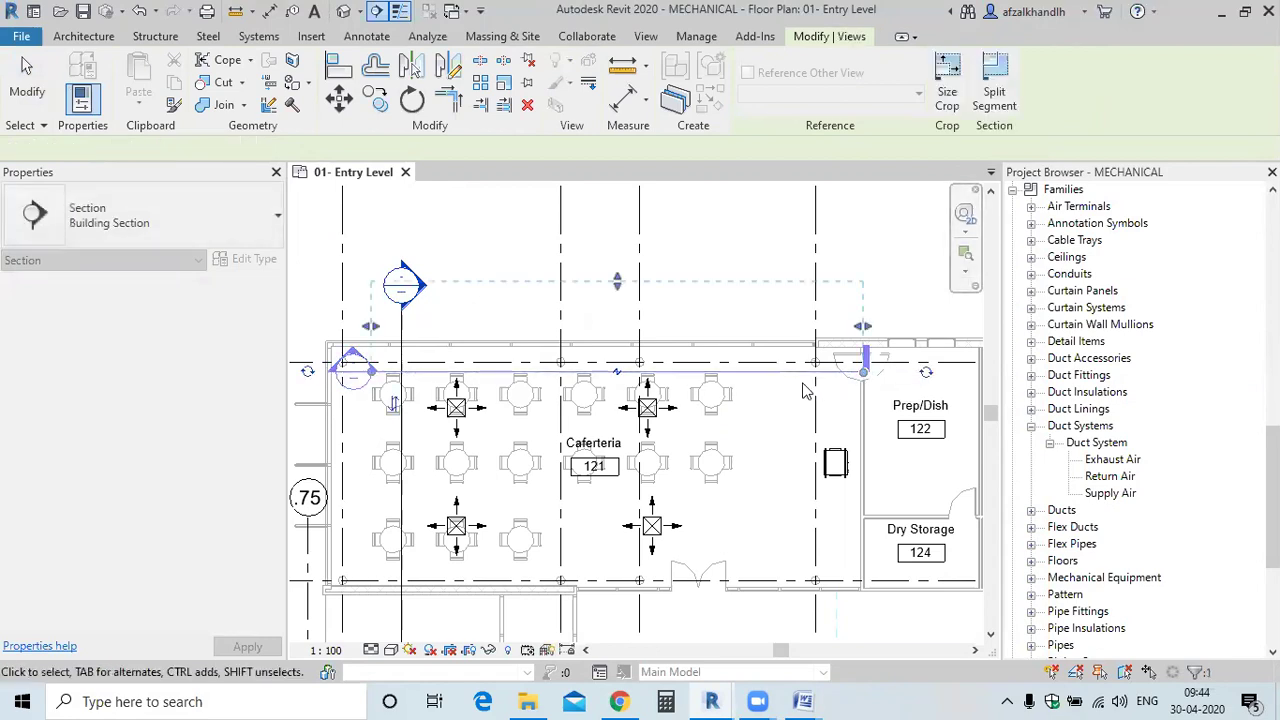
{"action": "right_click", "coordinate": [795, 378]}
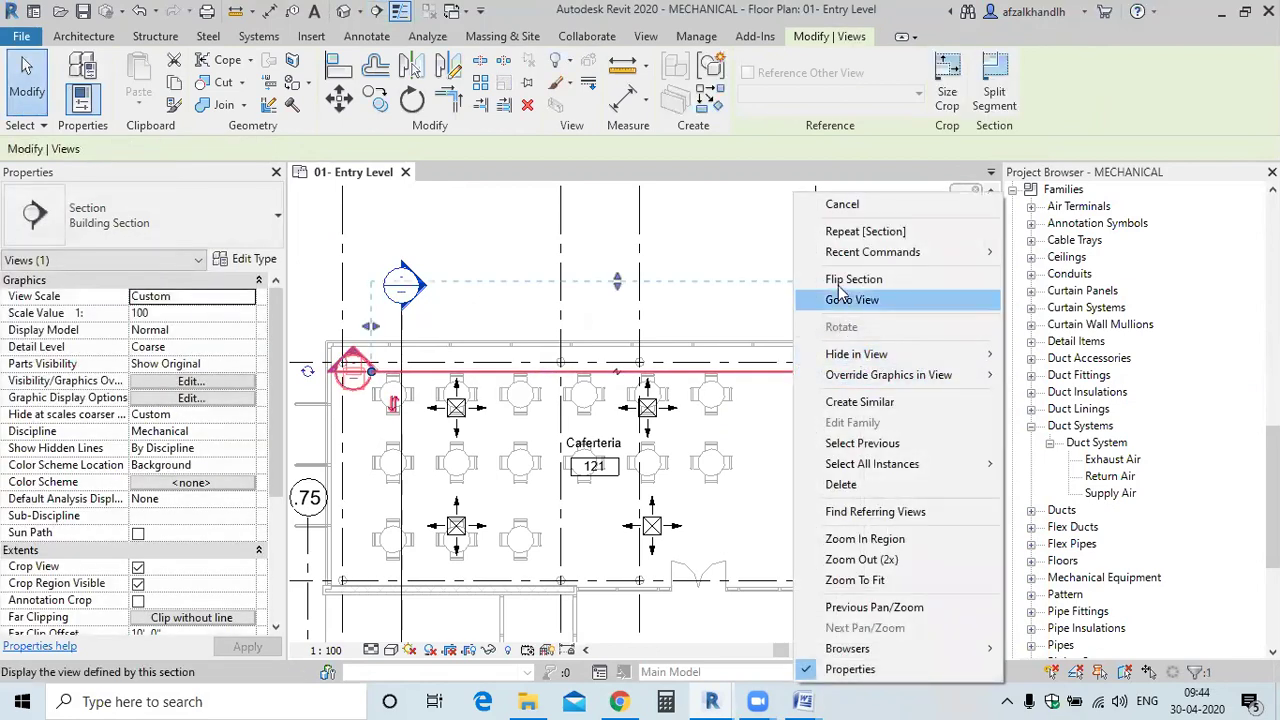
{"action": "left_click", "coordinate": [850, 299]}
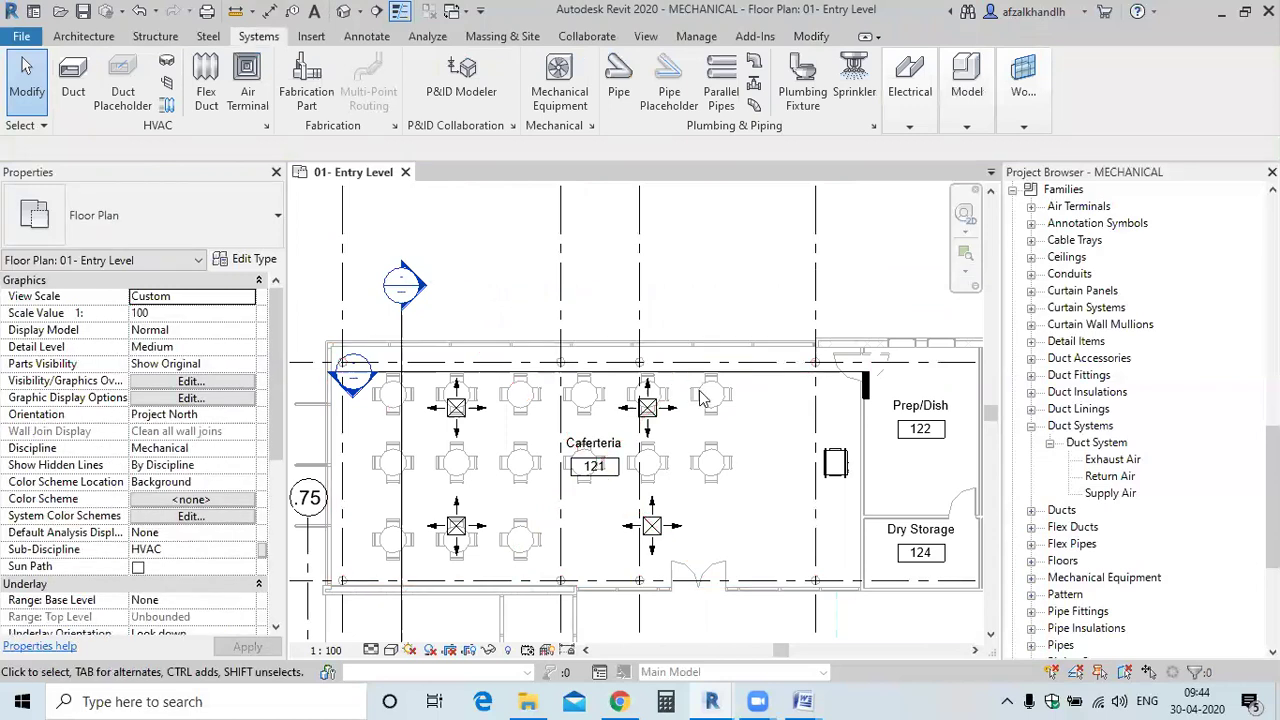
{"action": "left_click", "coordinate": [741, 374]}
{"action": "left_click_drag", "start_coordinate": [620, 470], "coordinate": [620, 537]}
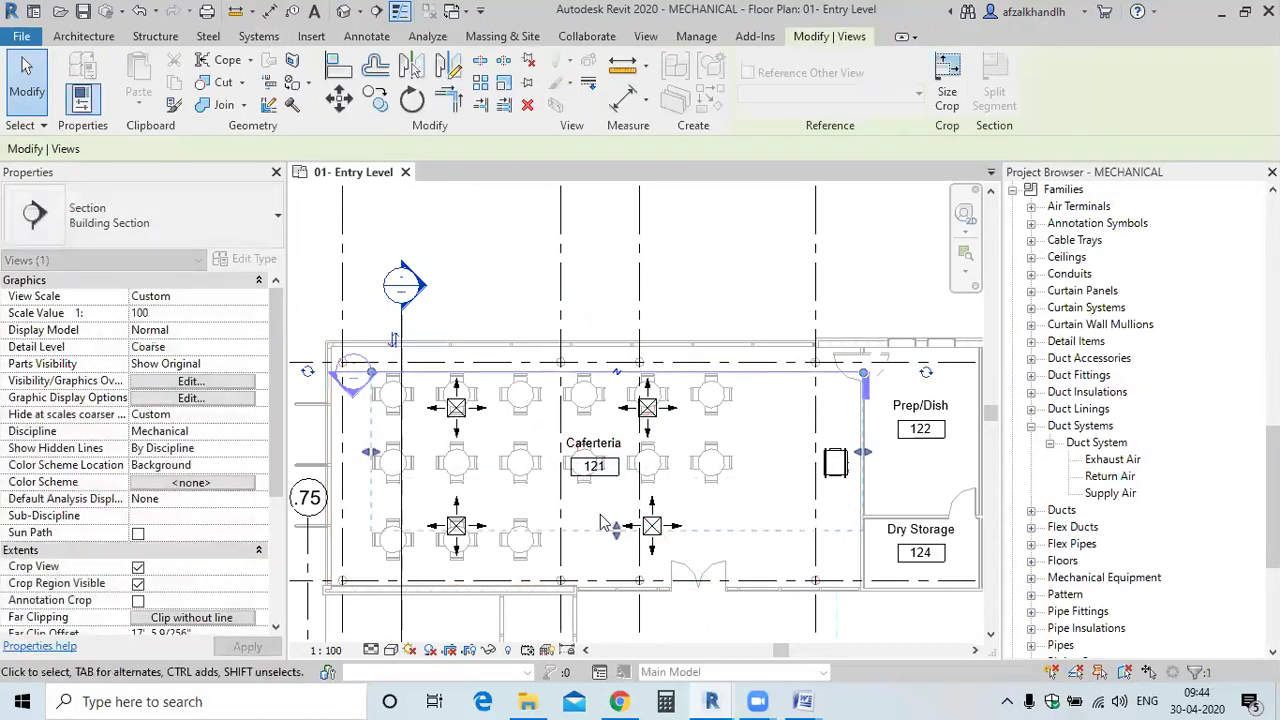
Open Section 3 at Fine detail level, then return to the 01- Entry Level plan
{"action": "right_click", "coordinate": [777, 381]}
{"action": "left_click", "coordinate": [827, 299]}
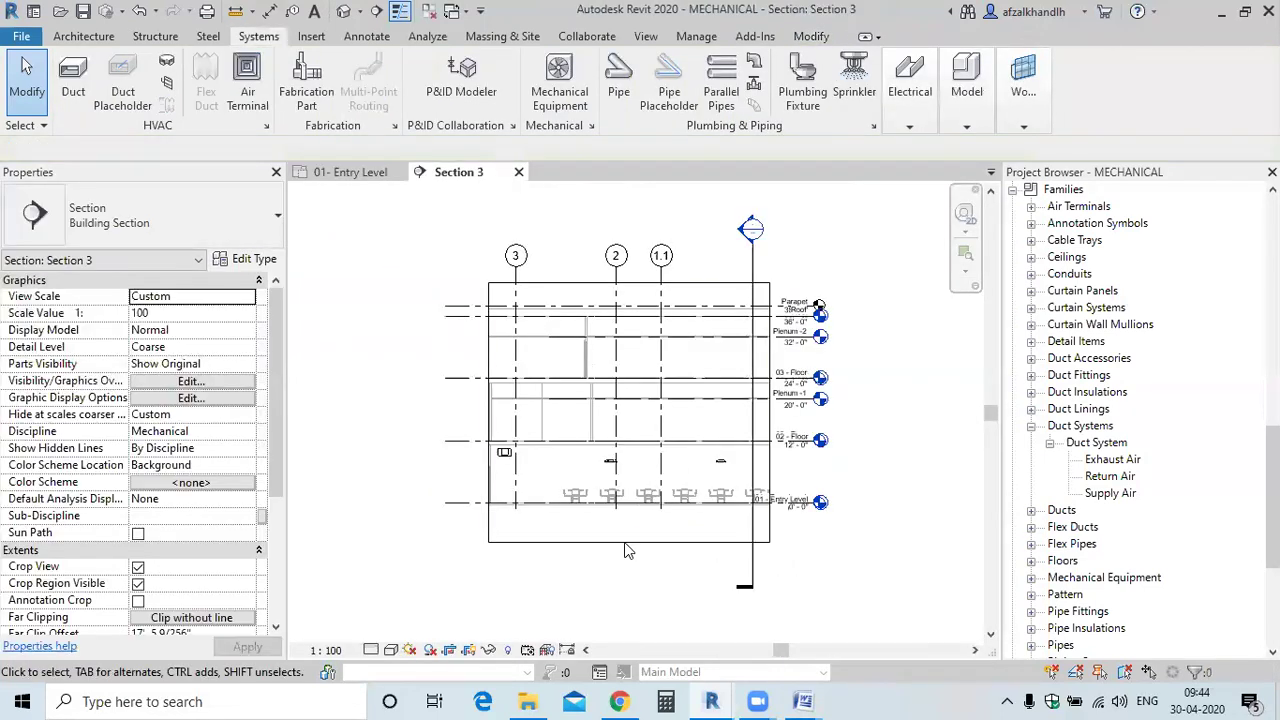
{"action": "scroll", "coordinate": [625, 550], "scroll_direction": "up", "scroll_amount": 2}
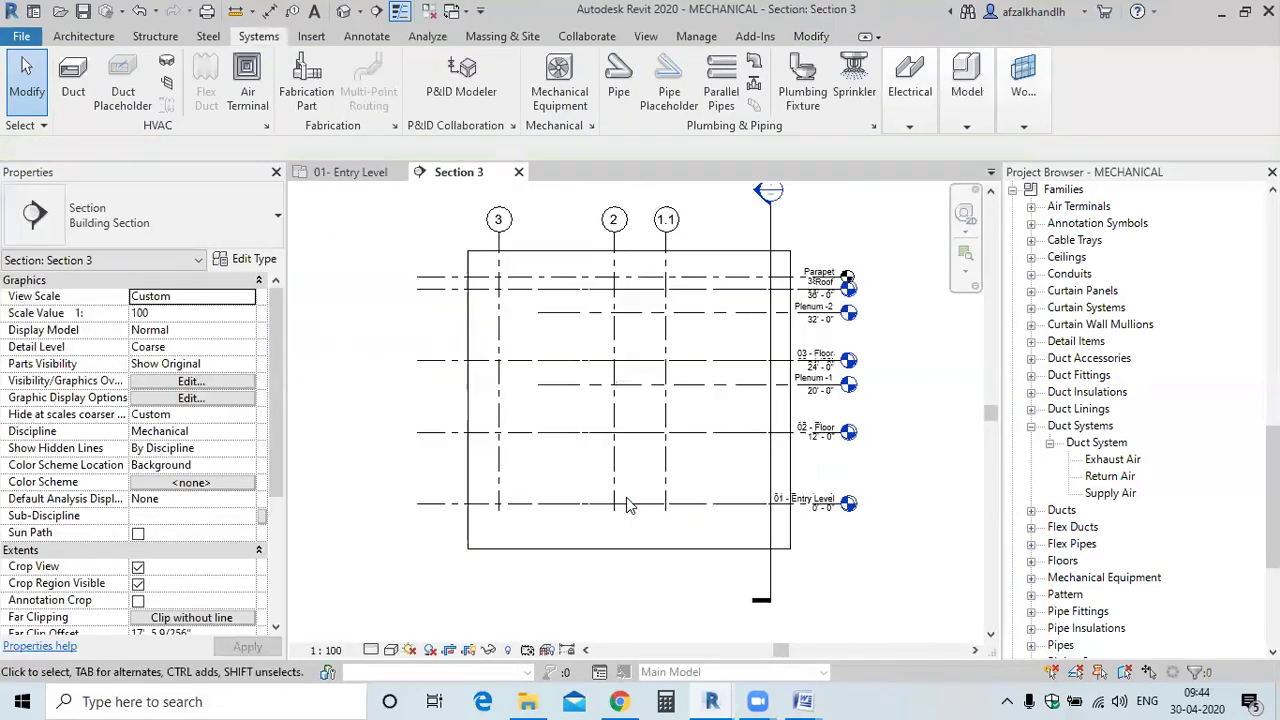
{"action": "left_click", "coordinate": [370, 651]}
{"action": "left_click", "coordinate": [380, 631]}
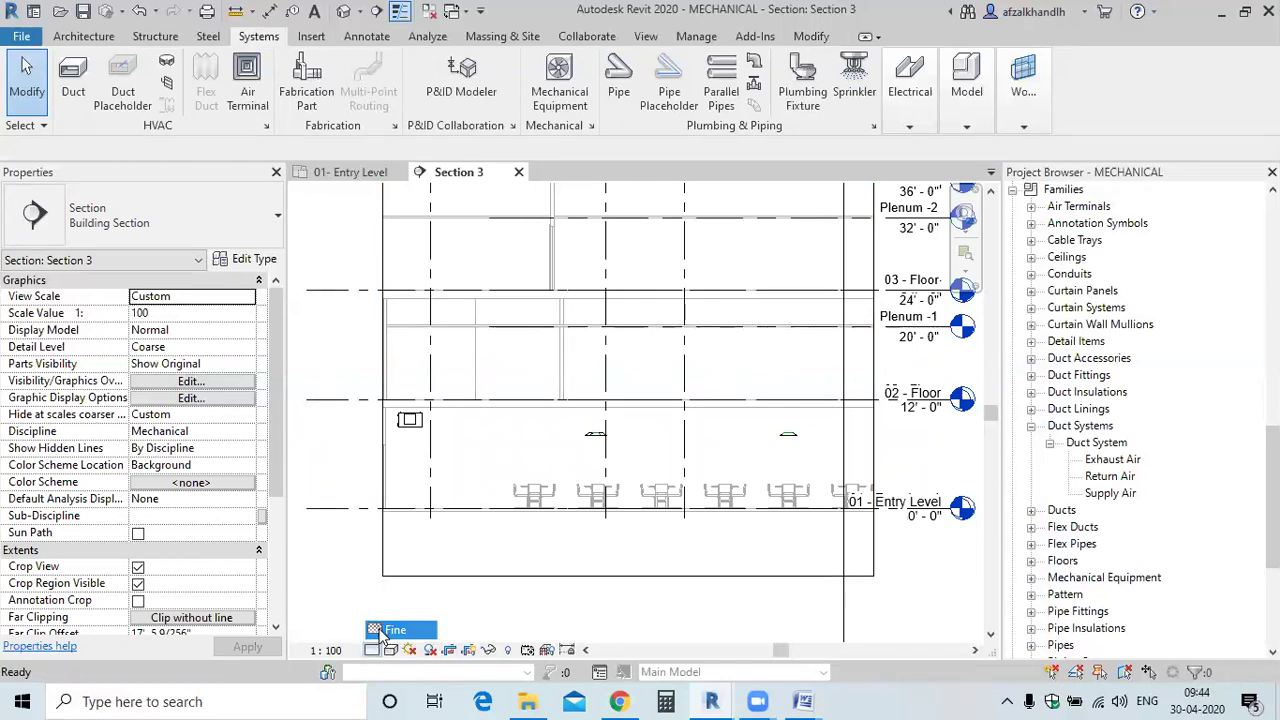
{"action": "left_click", "coordinate": [357, 176]}
Rotate the fan coil unit 180 degrees so its In and Out connections run left to right
{"action": "scroll", "coordinate": [840, 470], "scroll_direction": "up", "scroll_amount": 3}
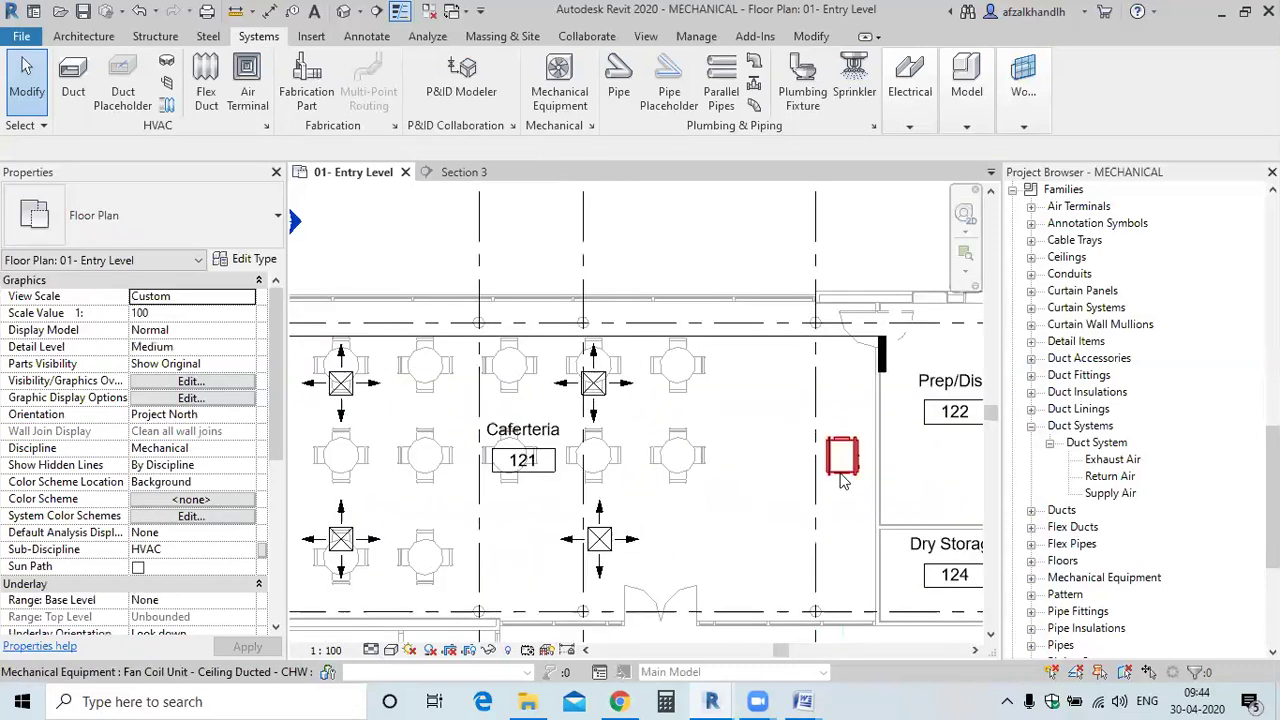
{"action": "left_click", "coordinate": [841, 481]}
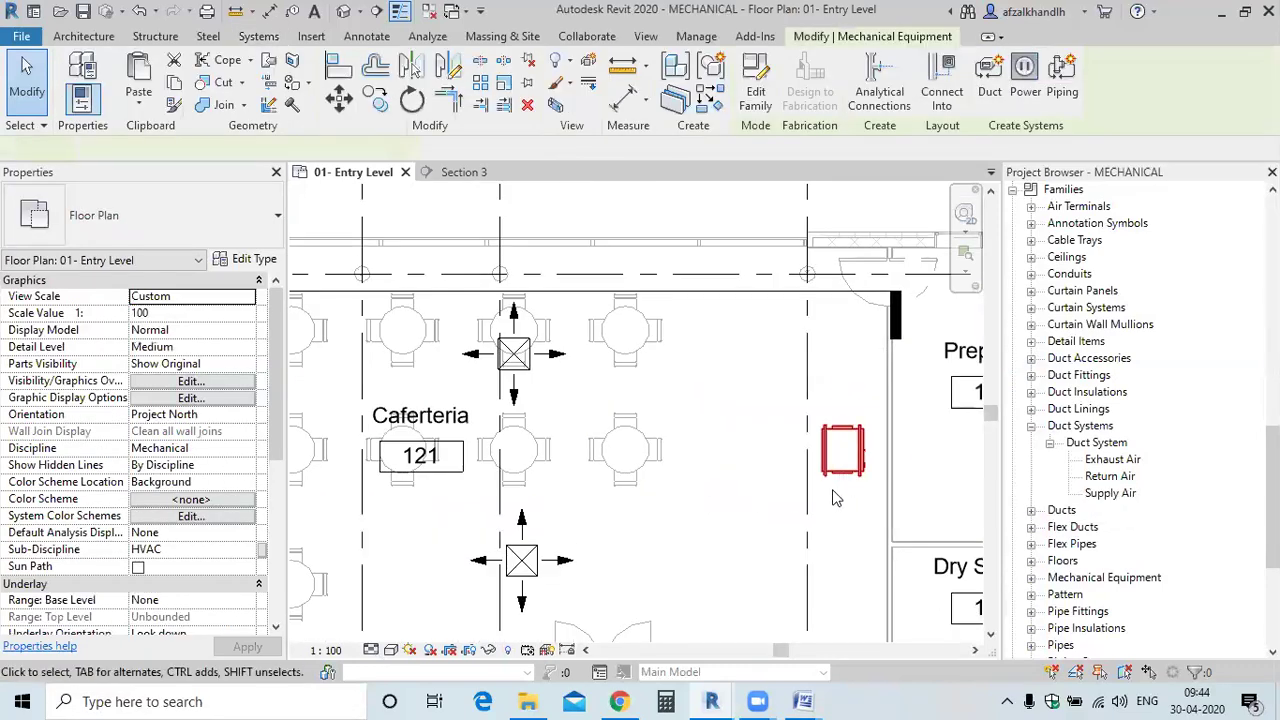
{"action": "scroll", "coordinate": [838, 440], "scroll_direction": "up", "scroll_amount": 2}
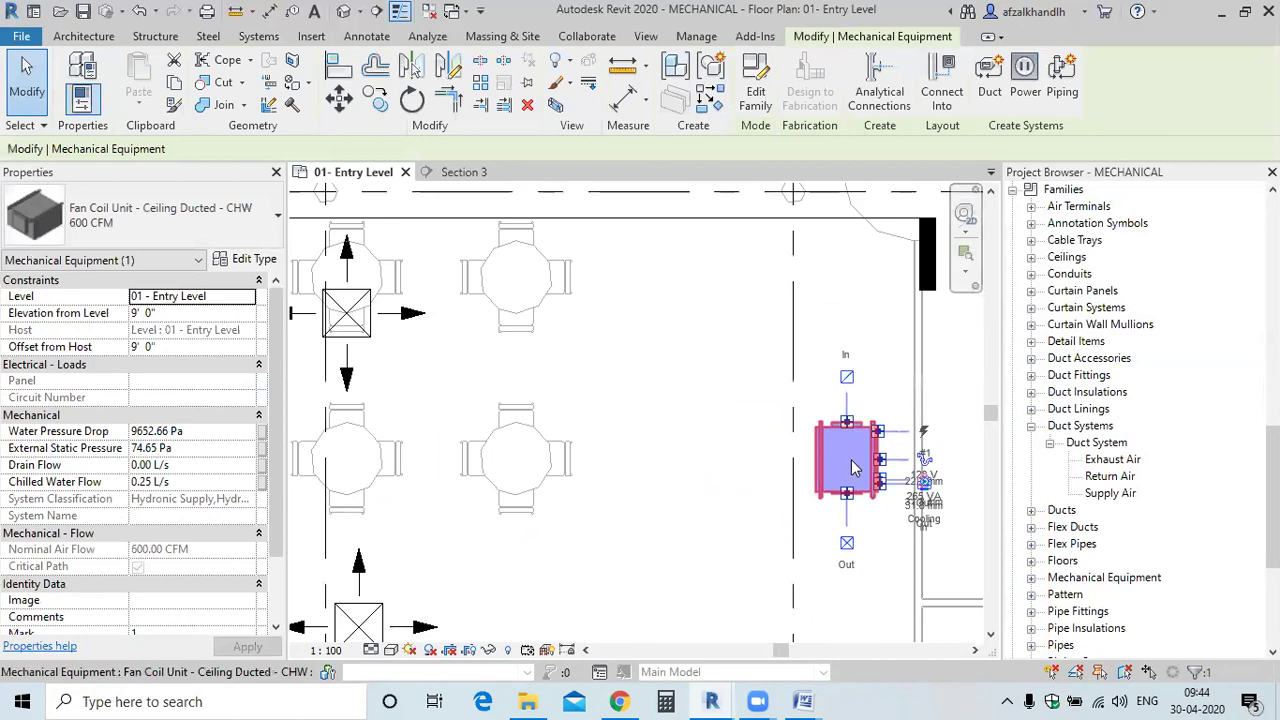
{"action": "scroll", "coordinate": [852, 445], "scroll_direction": "up", "scroll_amount": 2}
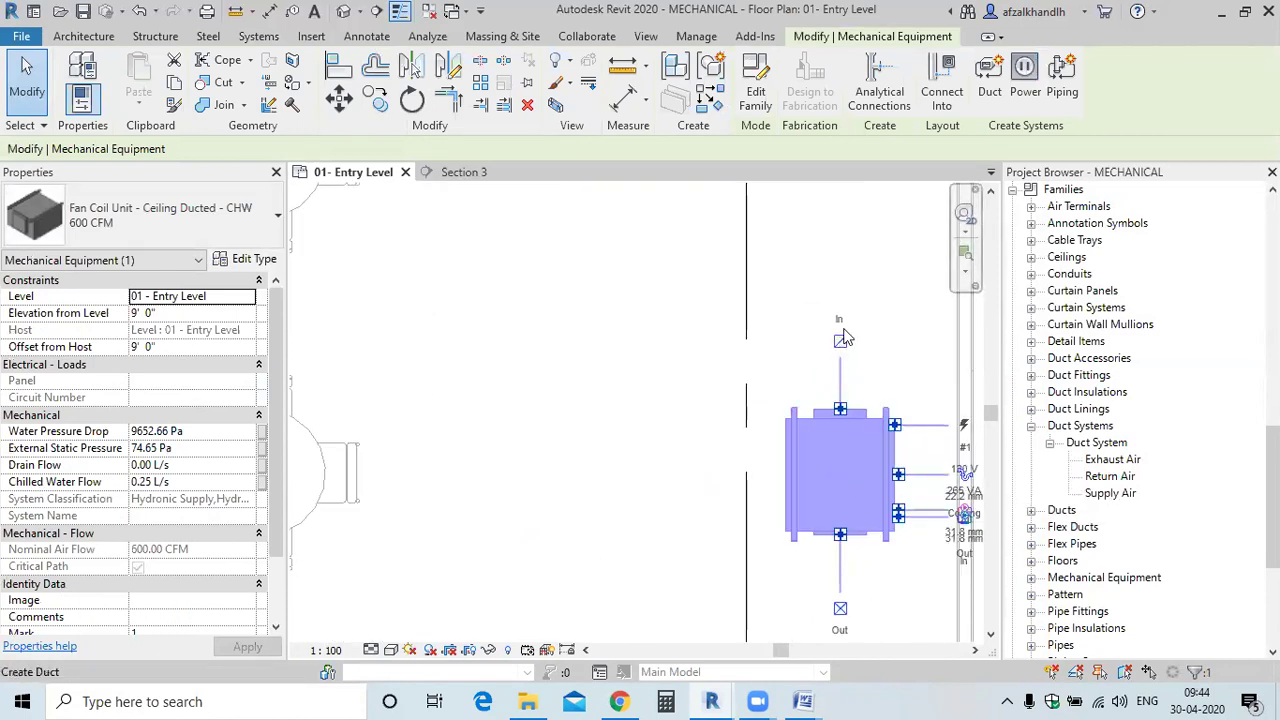
{"action": "middle_click_drag", "start_coordinate": [862, 606], "coordinate": [785, 535]}
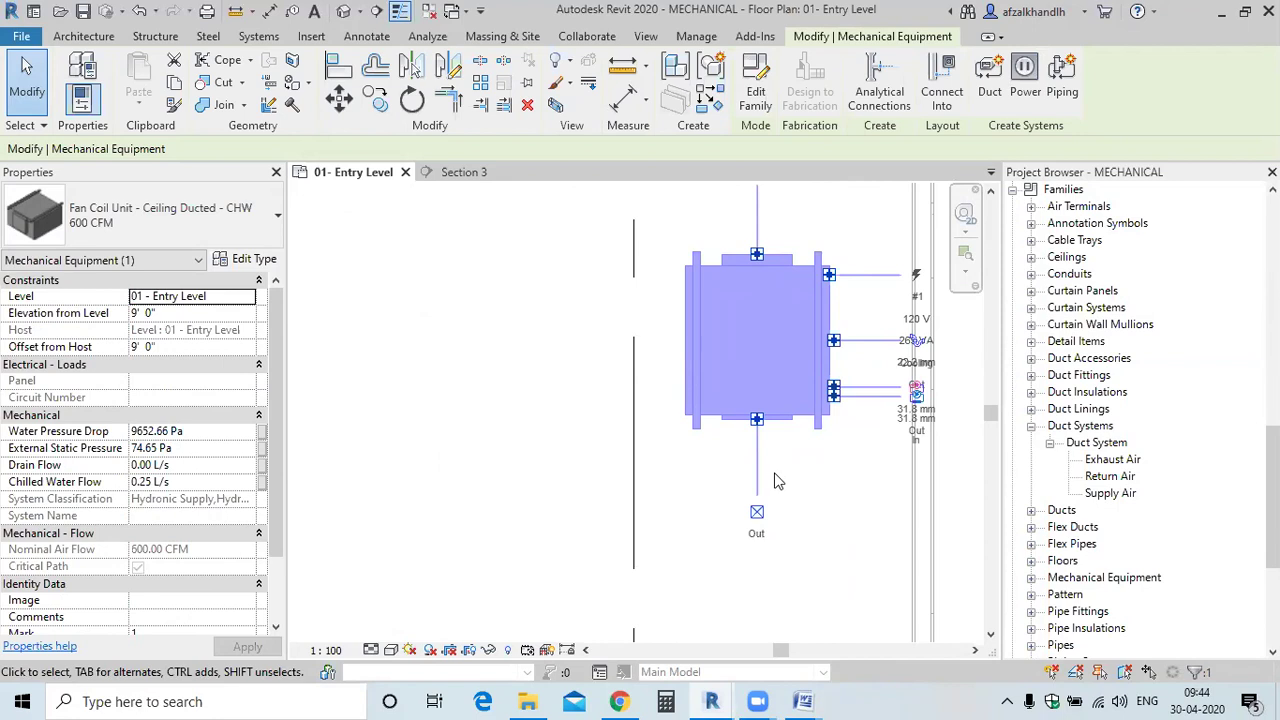
{"action": "scroll", "coordinate": [778, 482], "scroll_direction": "down", "scroll_amount": 2}
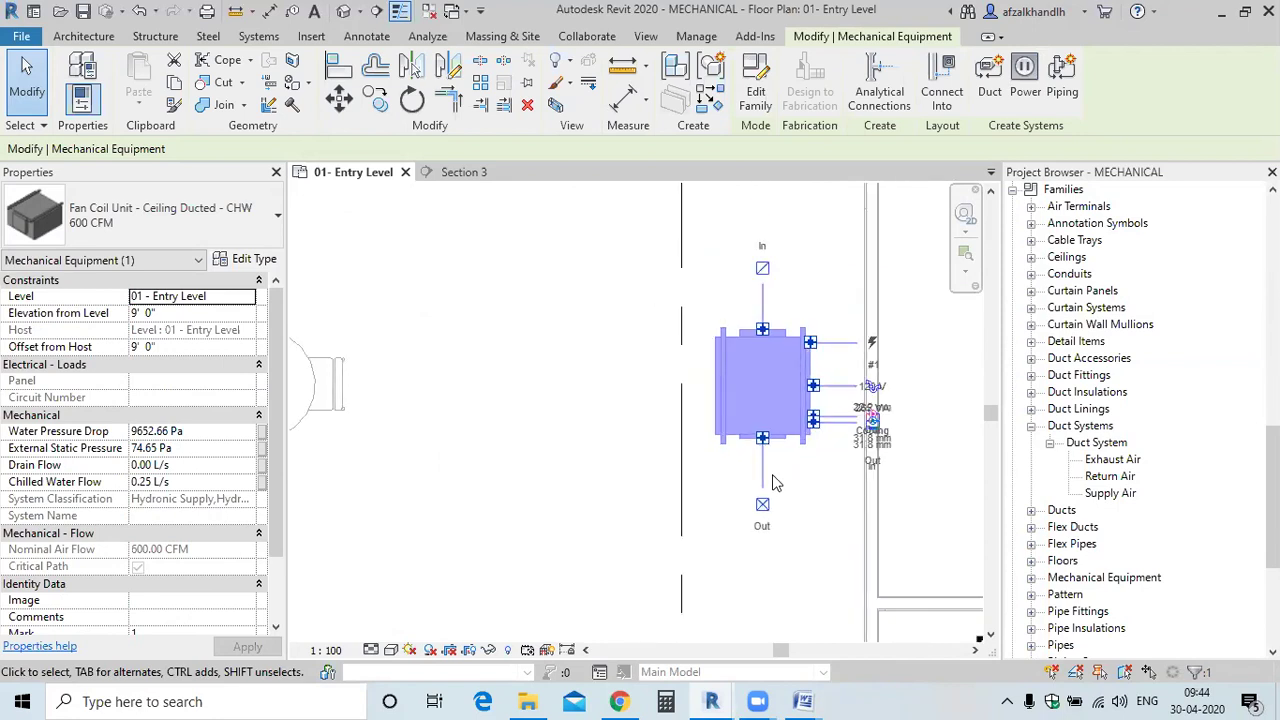
{"action": "key", "text": "space"}
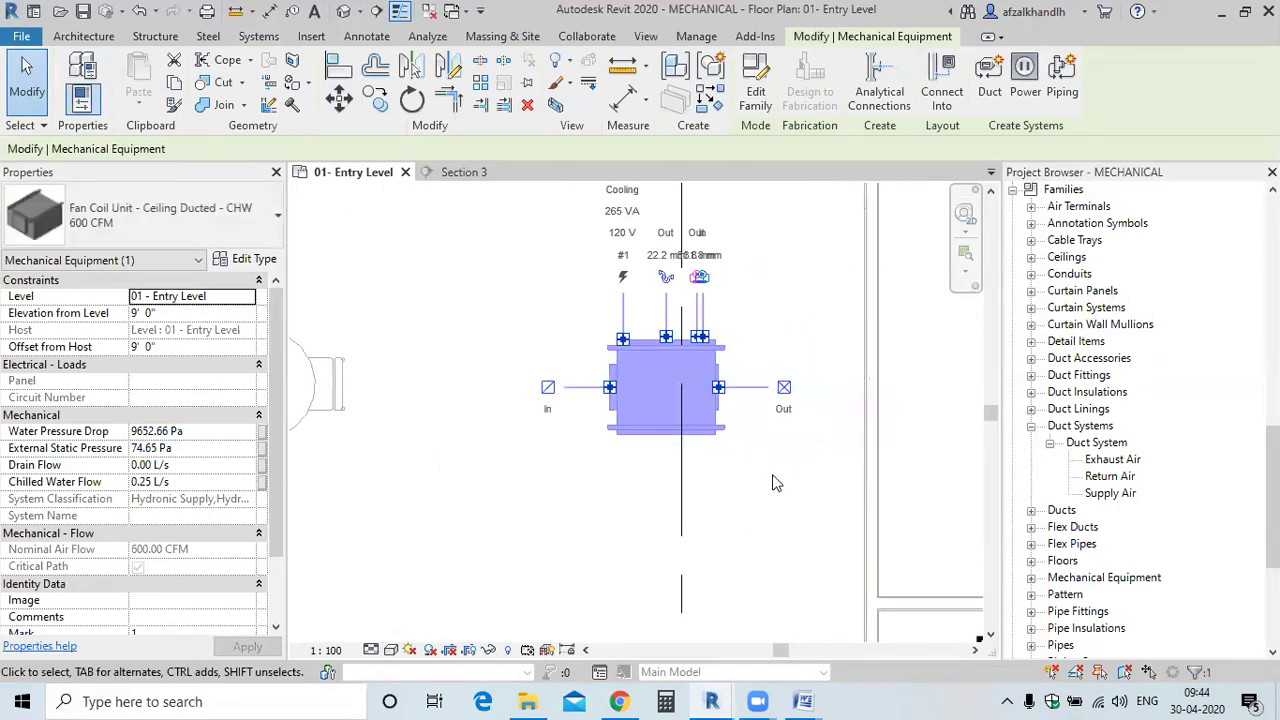
{"action": "key", "text": "space"}
{"action": "key", "text": "space"}
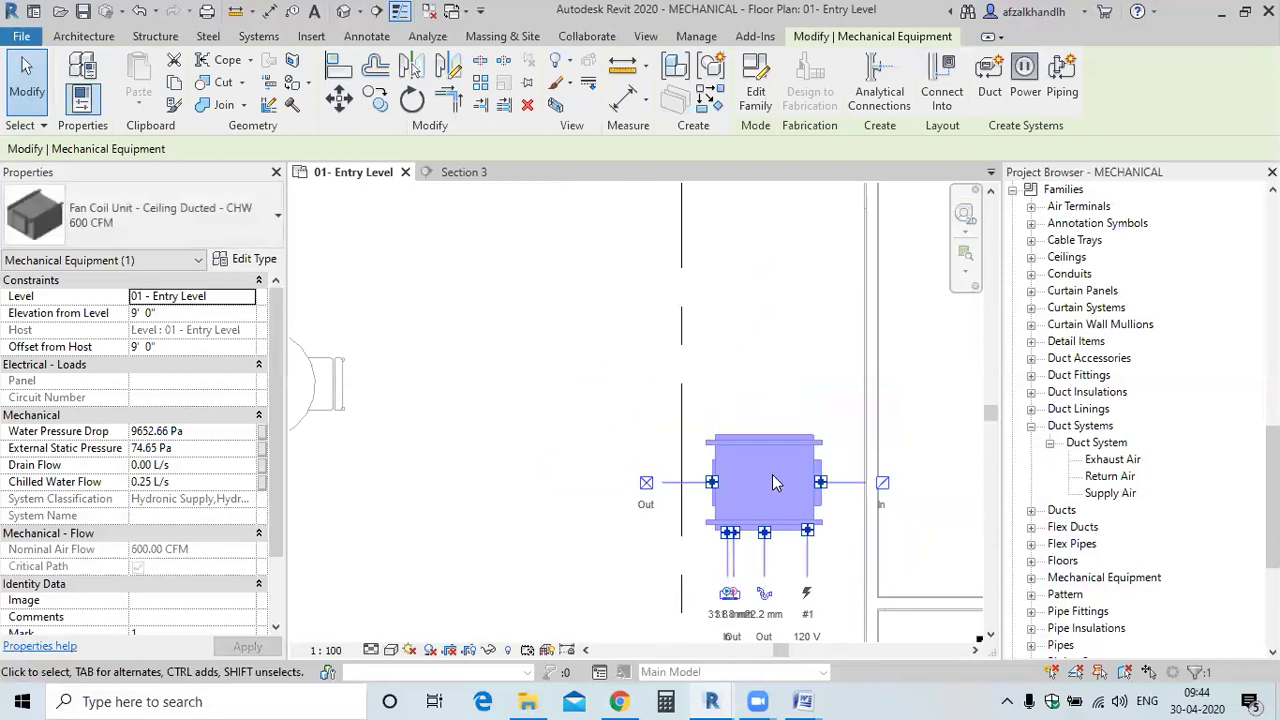
Shift the fan coil unit slightly north onto the cafeteria's east gridline
{"action": "scroll", "coordinate": [793, 460], "scroll_direction": "down", "scroll_amount": 3}
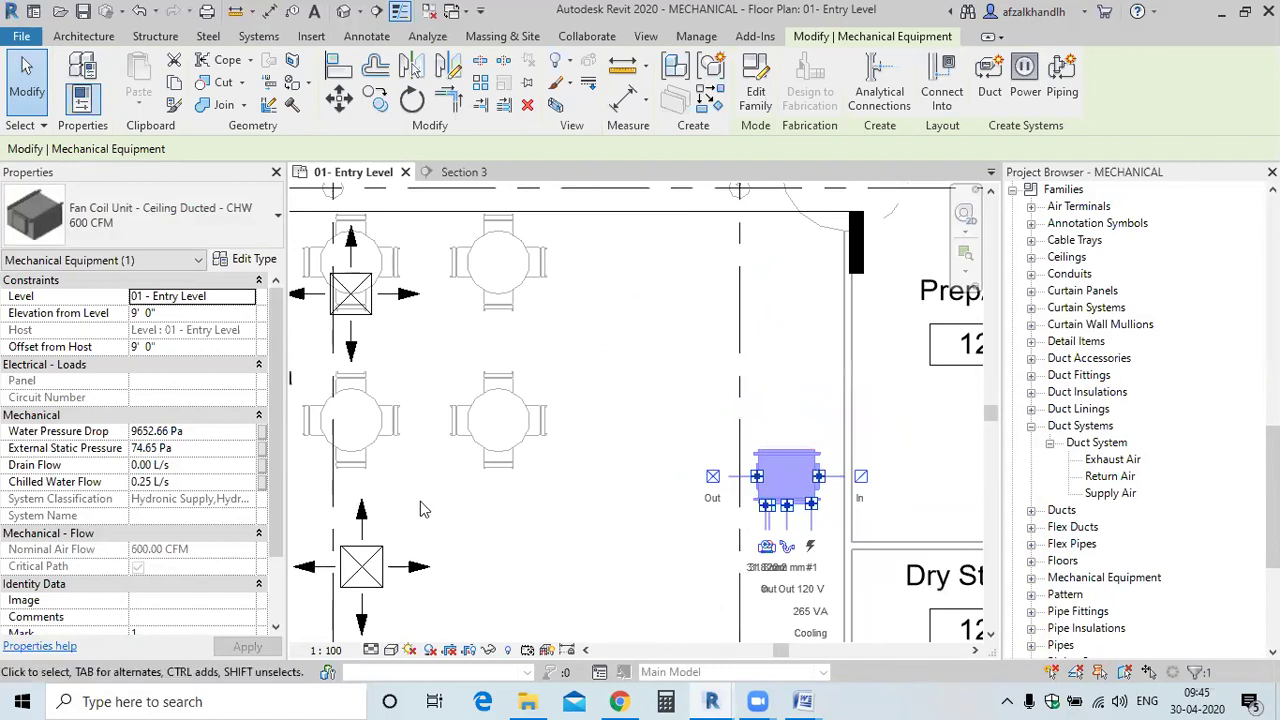
{"action": "left_click_drag", "start_coordinate": [781, 448], "coordinate": [762, 404]}
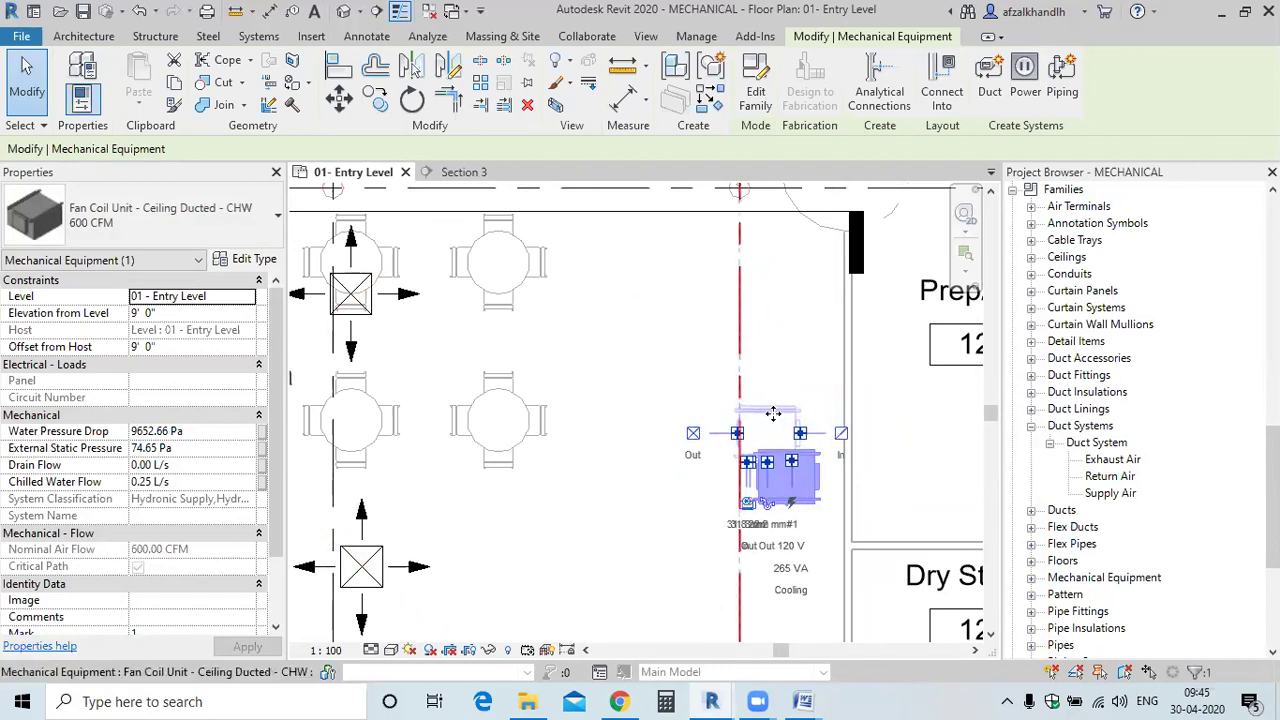
{"action": "left_click", "coordinate": [672, 521]}
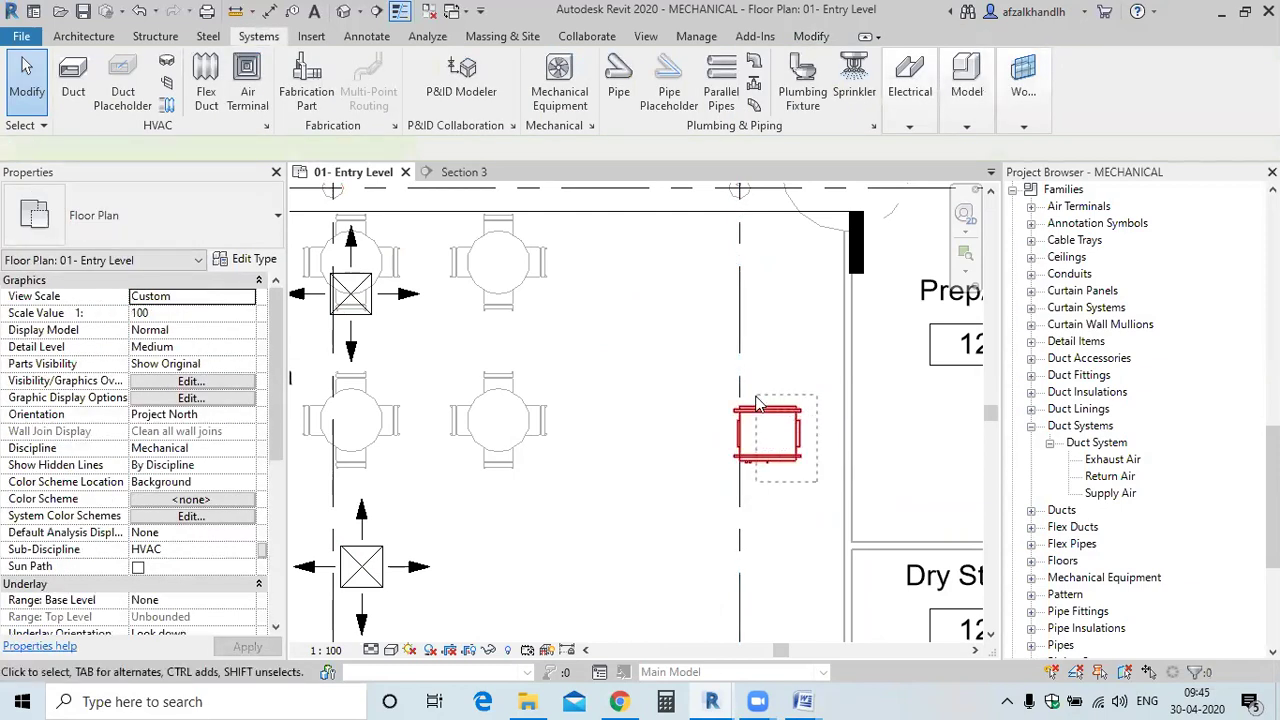
{"action": "left_click_drag", "start_coordinate": [676, 376], "coordinate": [826, 513]}
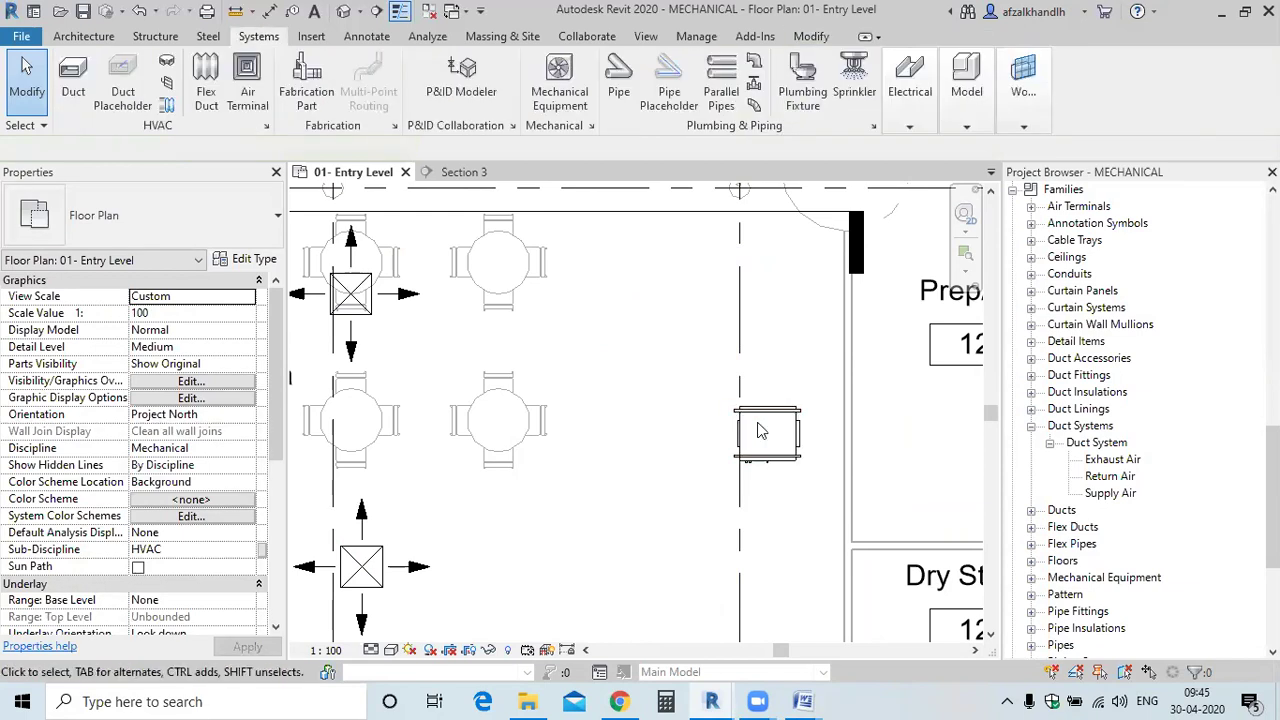
List the fan coil unit's available sizes, 600 to 2000 CFM, in the Type Selector
{"action": "left_click", "coordinate": [656, 462]}
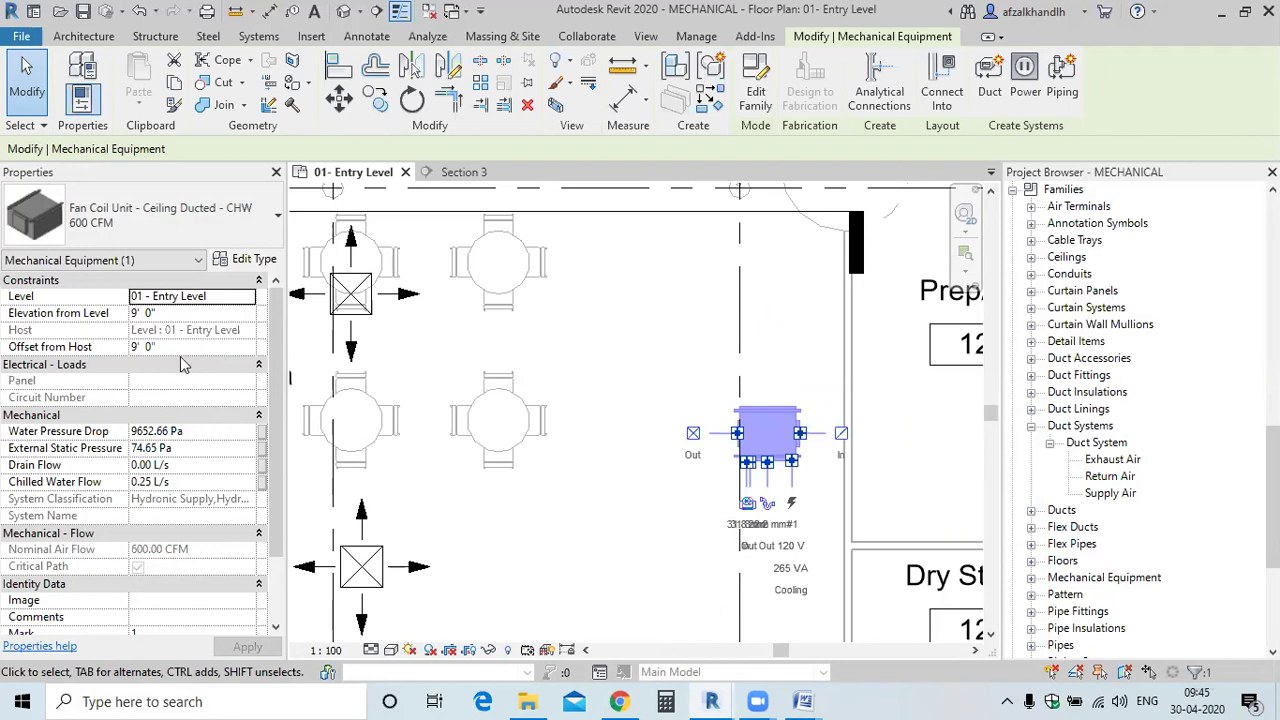
{"action": "left_click", "coordinate": [163, 223]}
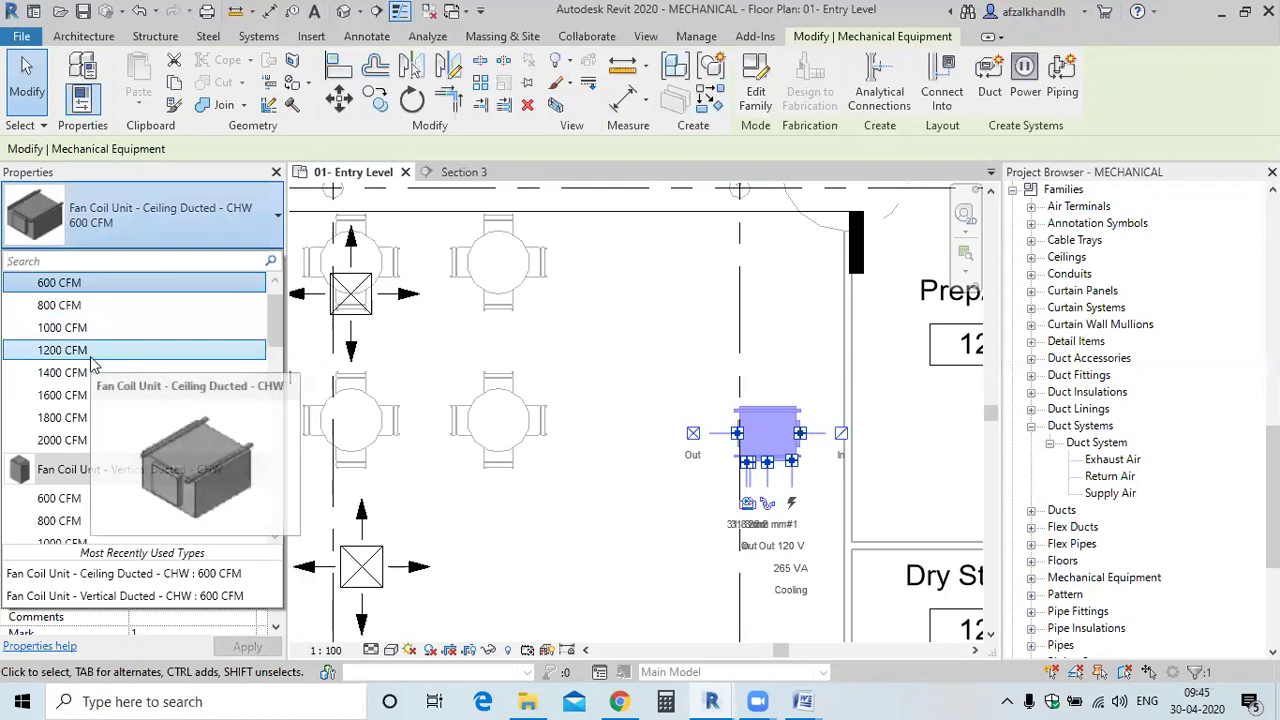
Close the size list and jump to the Section 3 view from the section line
{"action": "left_click", "coordinate": [200, 458]}
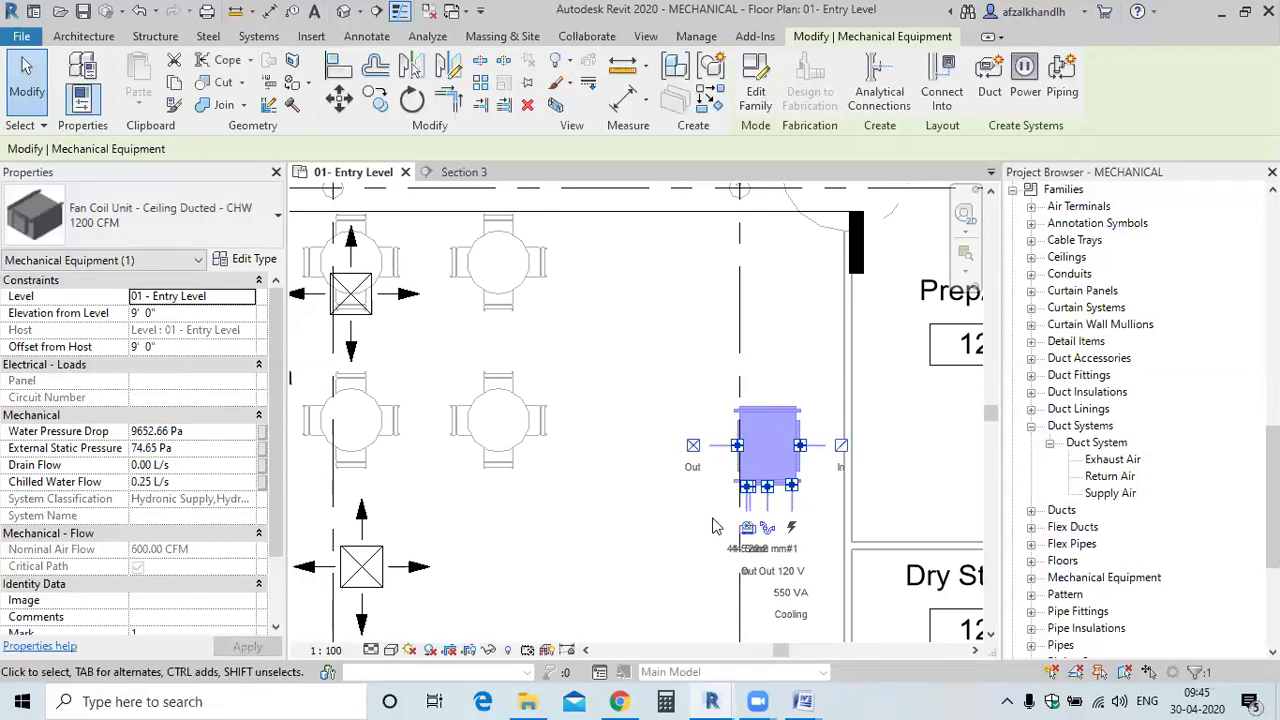
{"action": "scroll", "coordinate": [728, 518], "scroll_direction": "up", "scroll_amount": 3}
{"action": "scroll", "coordinate": [690, 484], "scroll_direction": "down", "scroll_amount": 2}
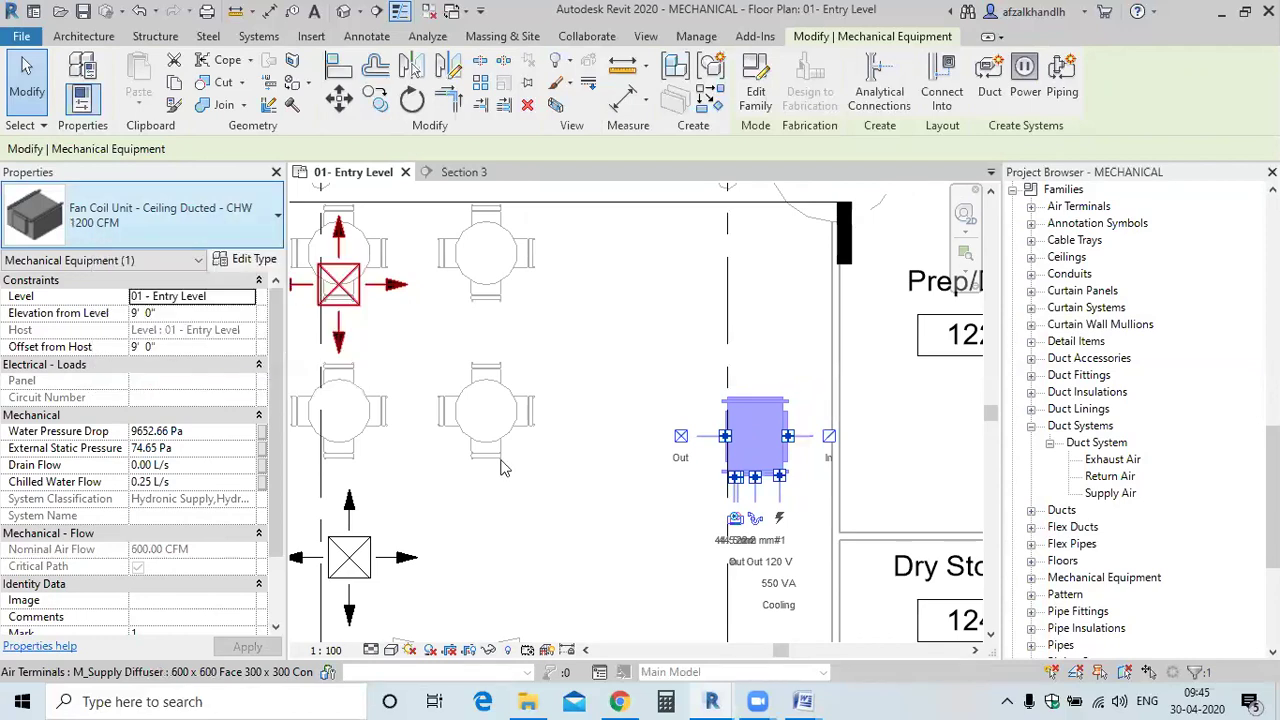
{"action": "scroll", "coordinate": [600, 527], "scroll_direction": "down", "scroll_amount": 2}
{"action": "middle_click_drag", "start_coordinate": [600, 537], "coordinate": [664, 548]}
{"action": "right_click", "coordinate": [680, 335]}
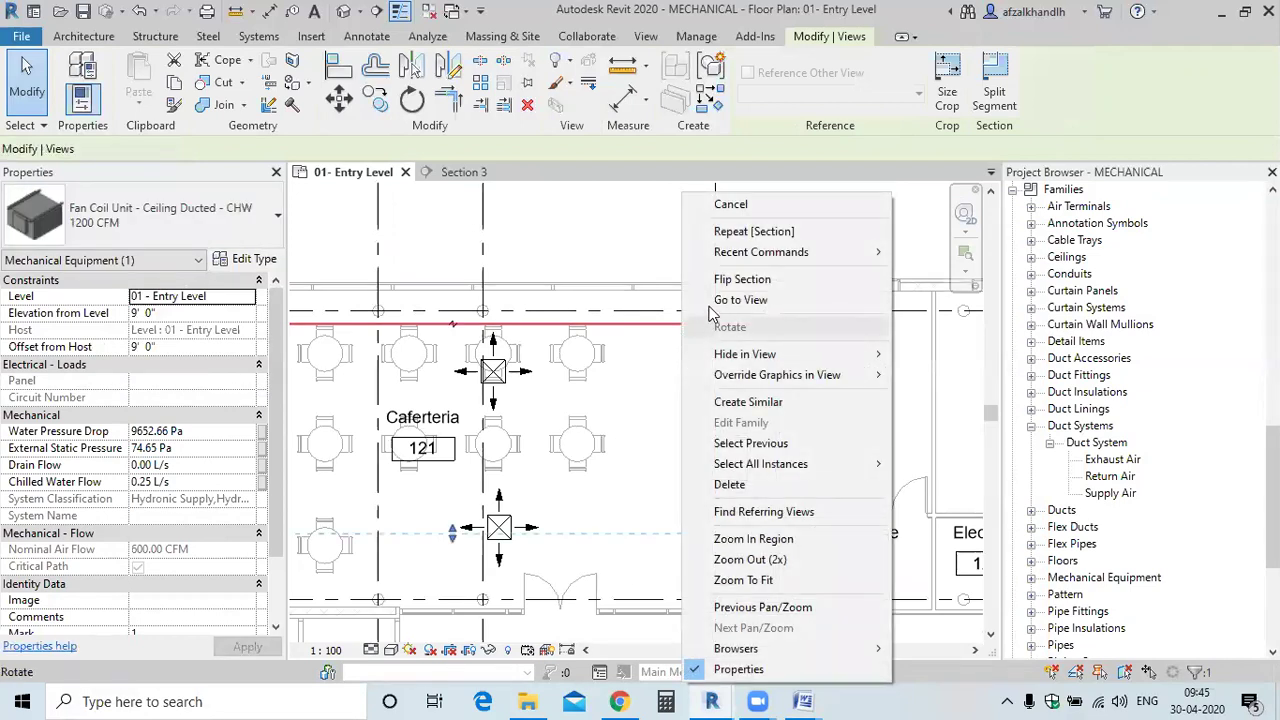
{"action": "left_click", "coordinate": [725, 300]}
In Section 3, raise the fan coil unit from 9' 0" to 9' 5" elevation
{"action": "scroll", "coordinate": [586, 411], "scroll_direction": "down", "scroll_amount": 1}
{"action": "middle_click_drag", "start_coordinate": [586, 411], "coordinate": [560, 409]}
{"action": "scroll", "coordinate": [421, 424], "scroll_direction": "up", "scroll_amount": 1}
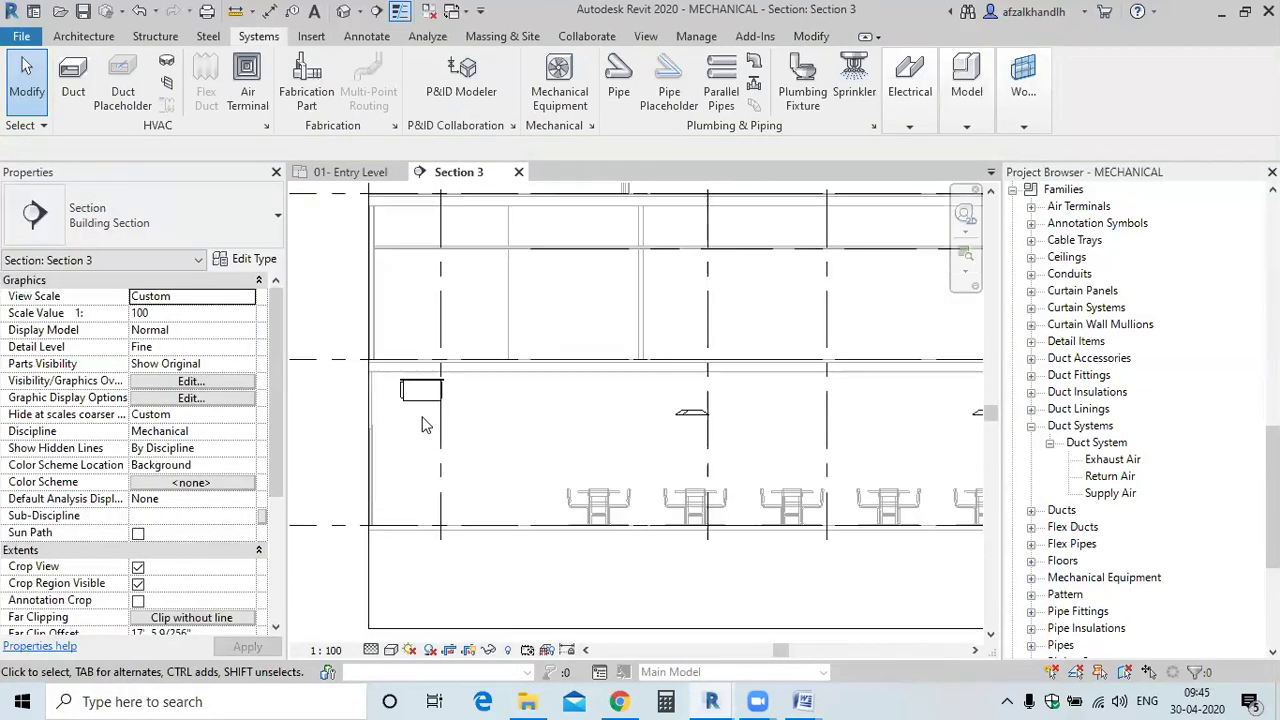
{"action": "left_click", "coordinate": [430, 392]}
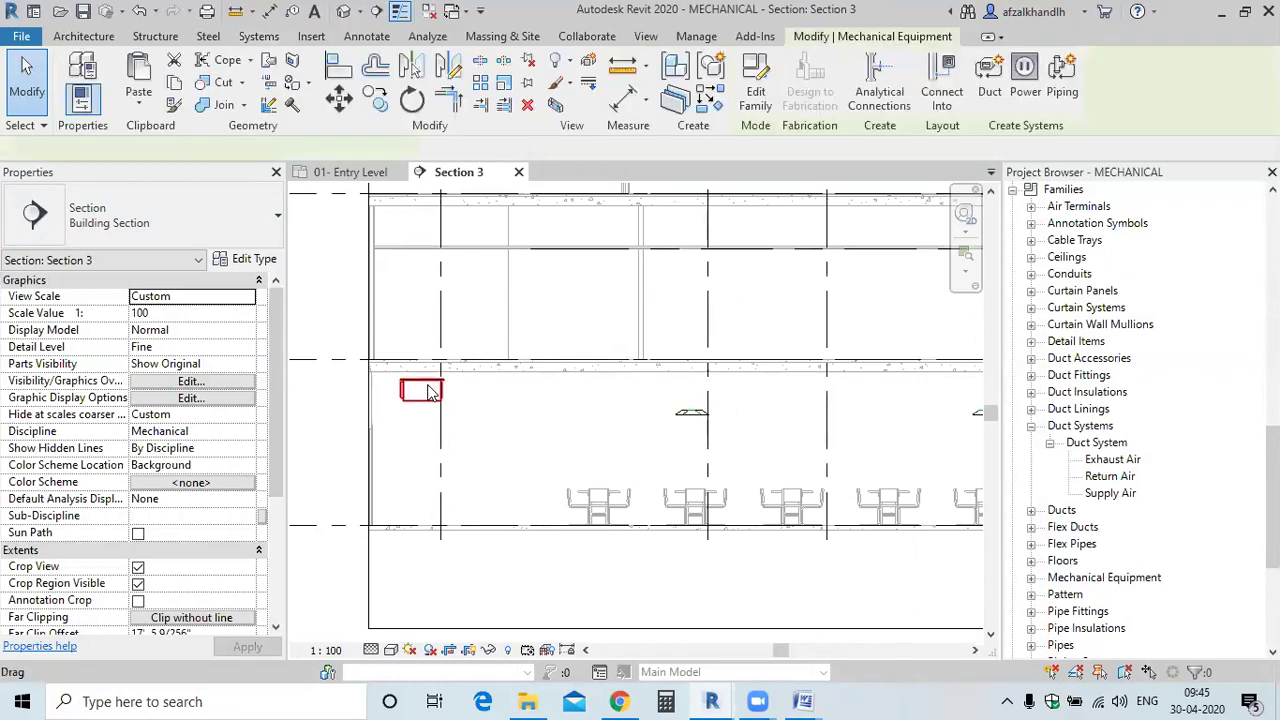
{"action": "scroll", "coordinate": [418, 391], "scroll_direction": "up", "scroll_amount": 4}
{"action": "scroll", "coordinate": [416, 390], "scroll_direction": "up", "scroll_amount": 1}
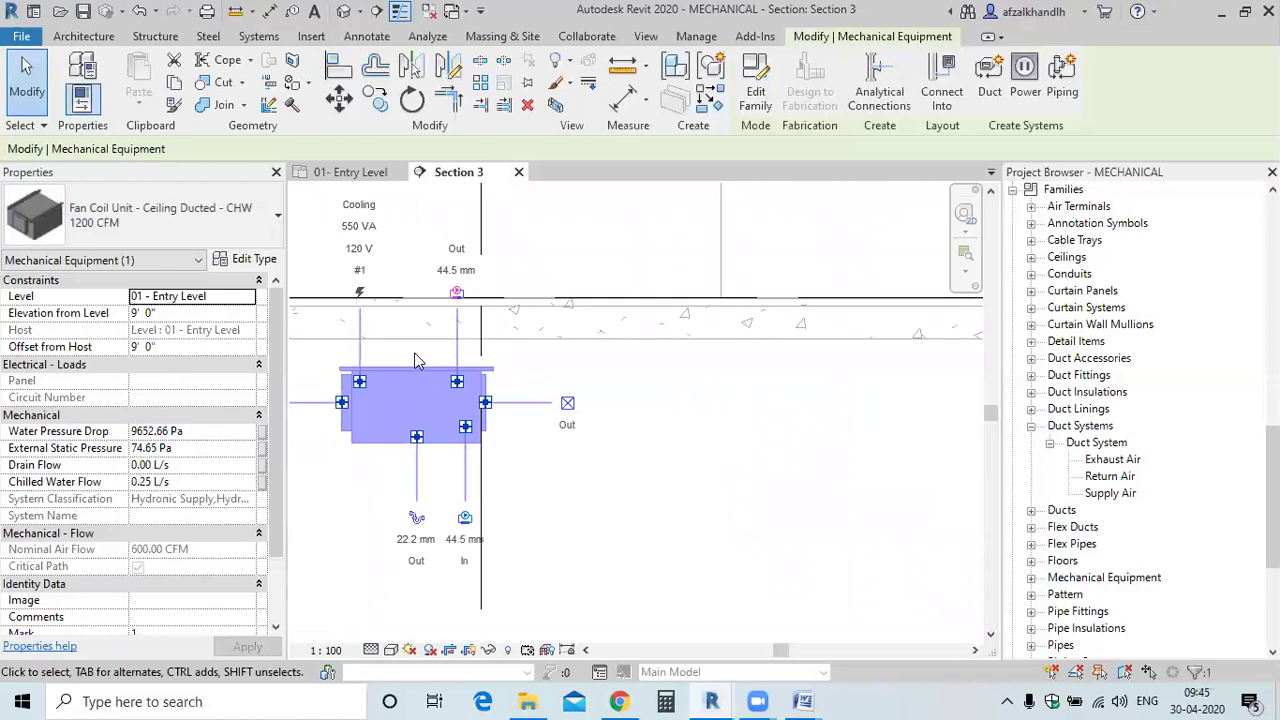
{"action": "key", "text": "Up"}
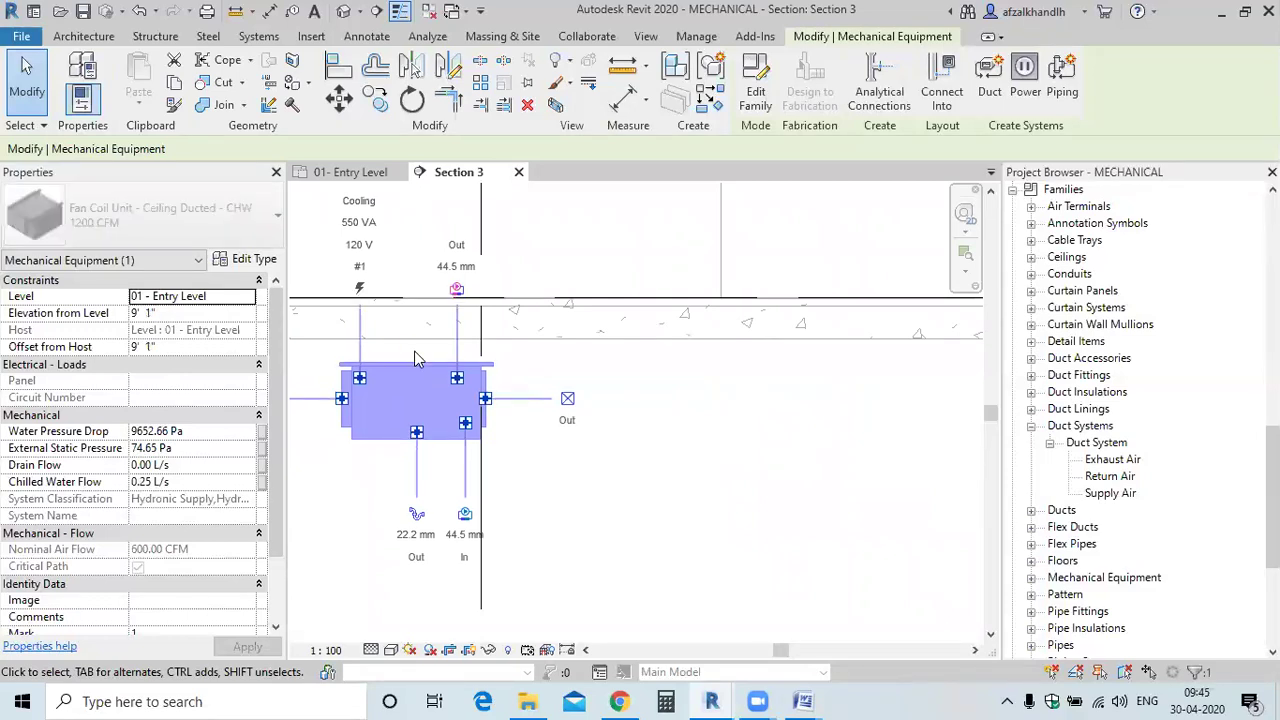
{"action": "key", "text": "Up"}
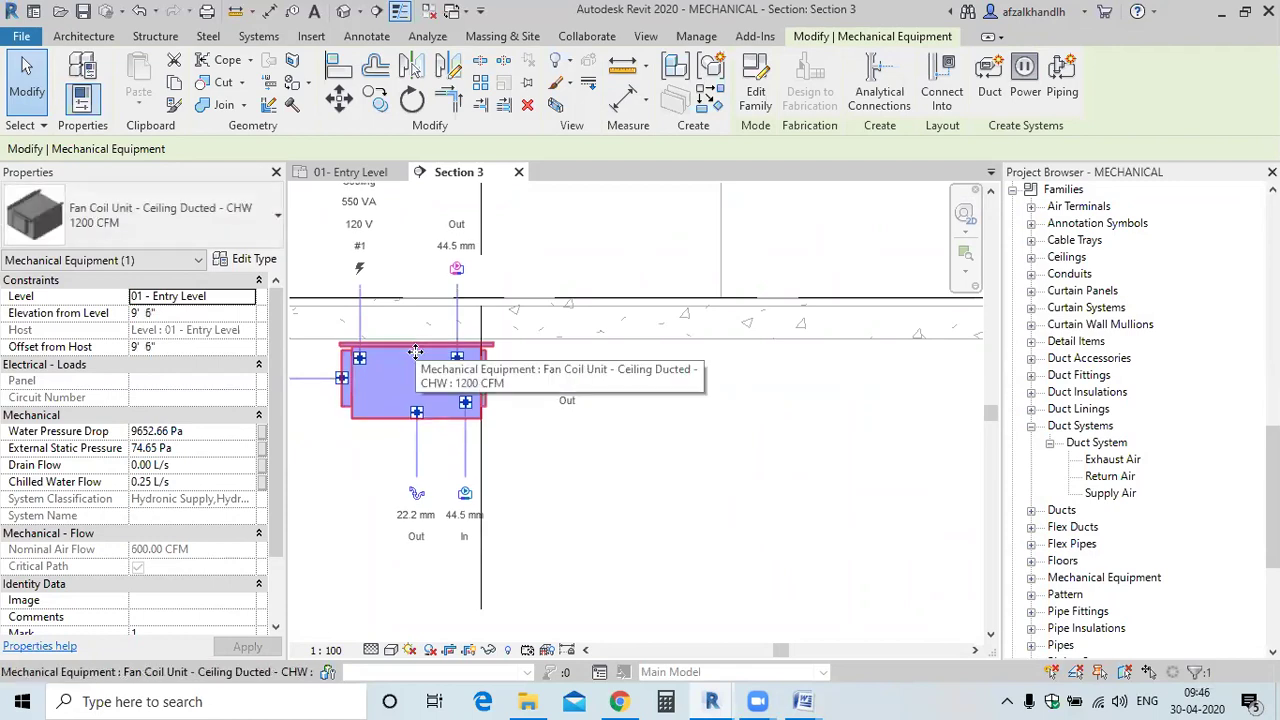
{"action": "left_click", "coordinate": [596, 469]}
{"action": "scroll", "coordinate": [608, 457], "scroll_direction": "down", "scroll_amount": 3}
Pan around the Section 3 view
{"action": "middle_click_drag", "start_coordinate": [706, 496], "coordinate": [548, 492]}
{"action": "scroll", "coordinate": [586, 494], "scroll_direction": "down", "scroll_amount": 2}
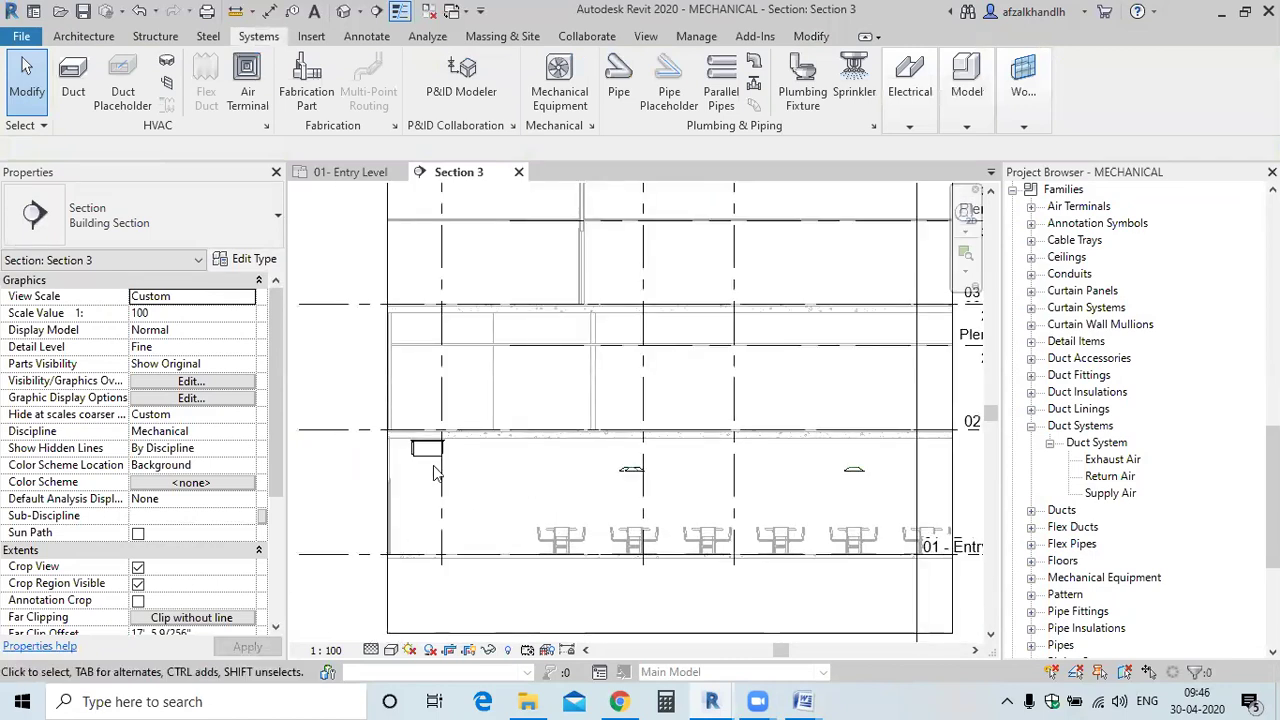
{"action": "scroll", "coordinate": [432, 458], "scroll_direction": "up", "scroll_amount": 2}
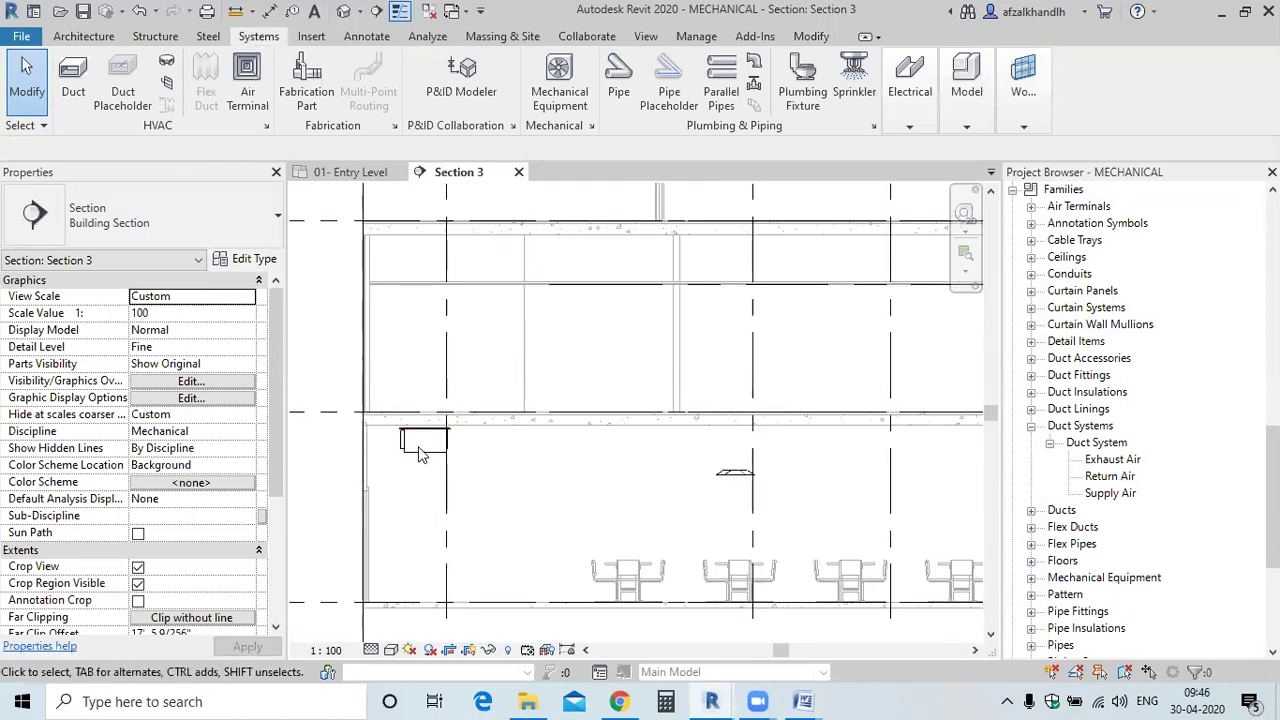
{"action": "middle_click_drag", "start_coordinate": [797, 573], "coordinate": [691, 603]}
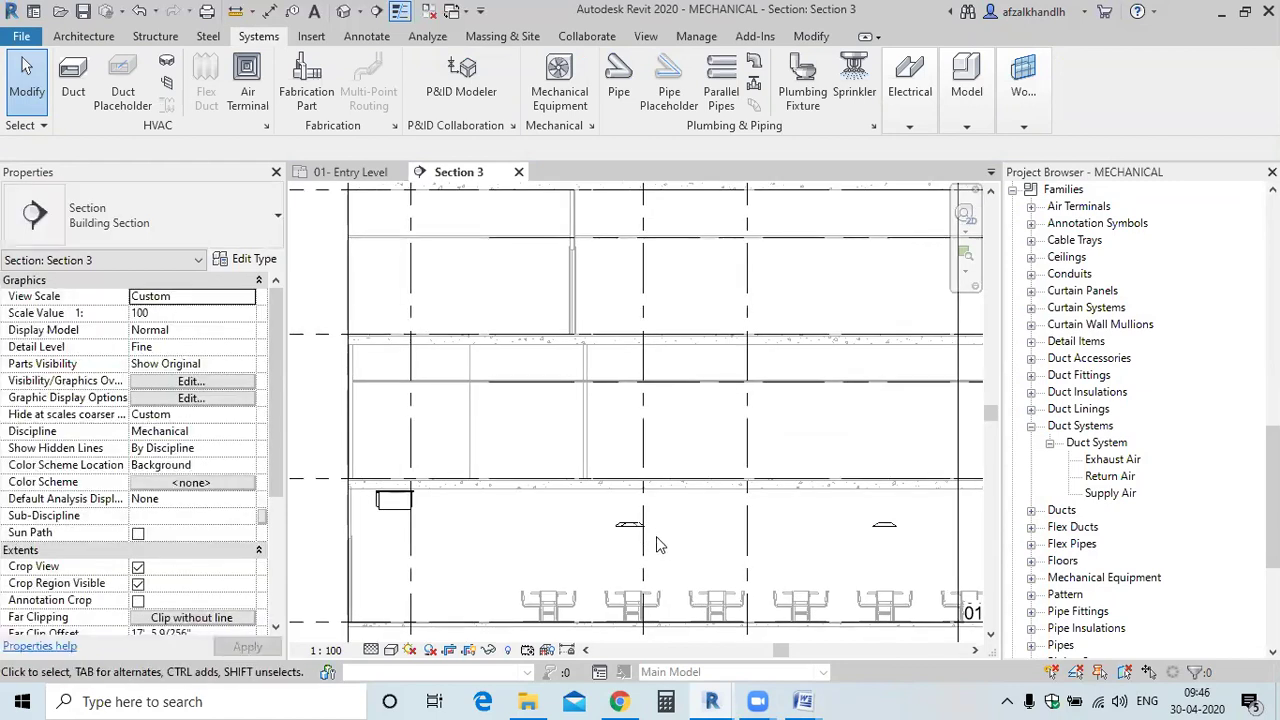
{"action": "scroll", "coordinate": [636, 541], "scroll_direction": "down", "scroll_amount": 1}
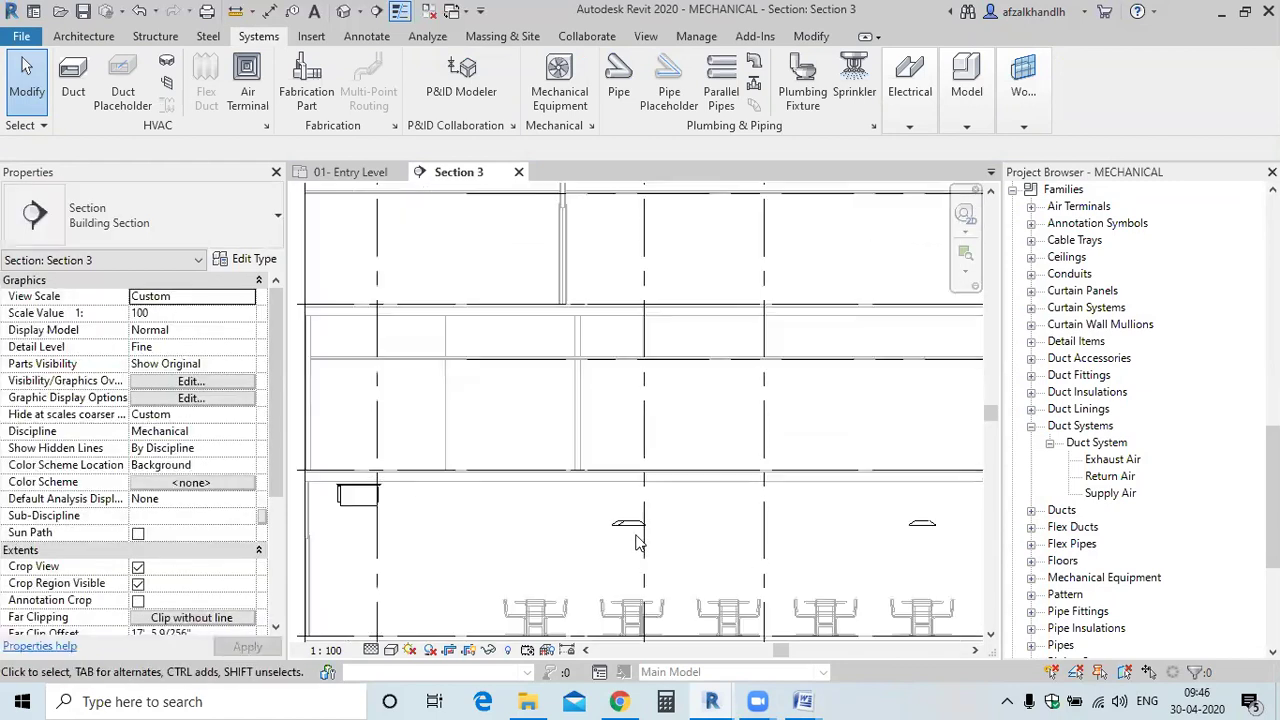
Return to the 01- Entry Level plan and frame the Cafeteria with its four supply diffusers
{"action": "left_click", "coordinate": [365, 176]}
{"action": "scroll", "coordinate": [666, 455], "scroll_direction": "down", "scroll_amount": 2}
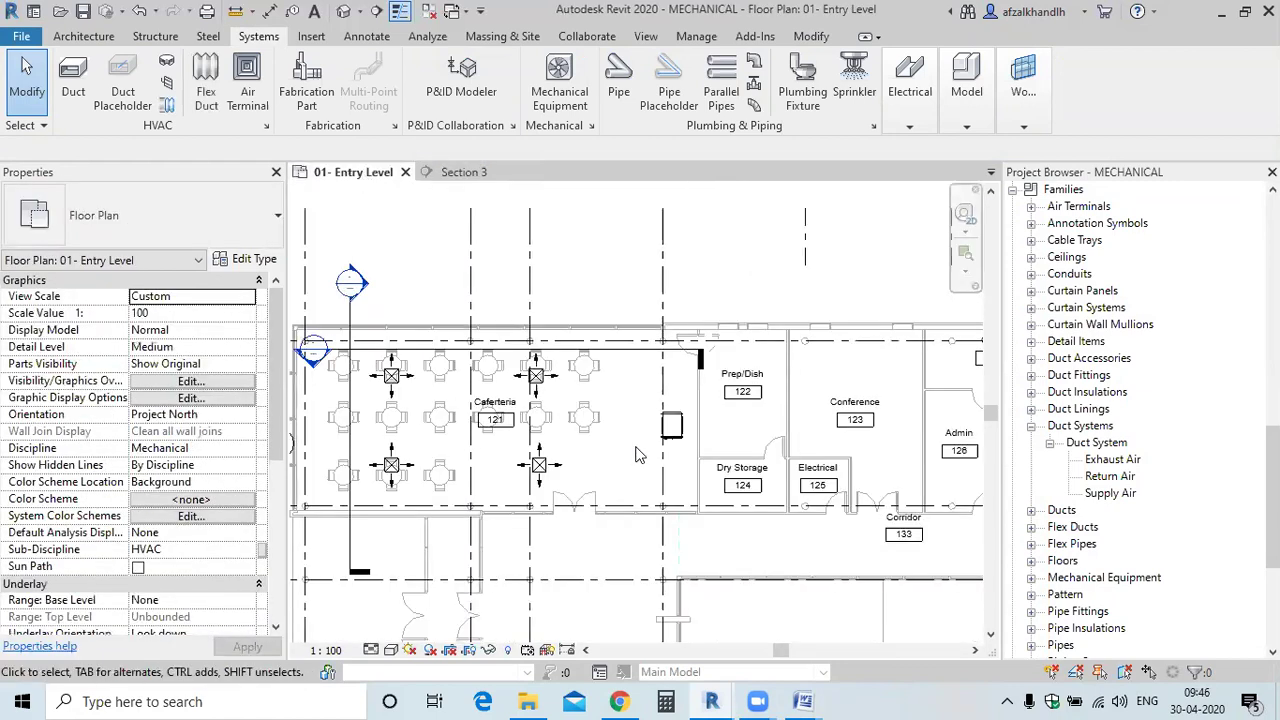
{"action": "middle_click_drag", "start_coordinate": [668, 462], "coordinate": [743, 446]}
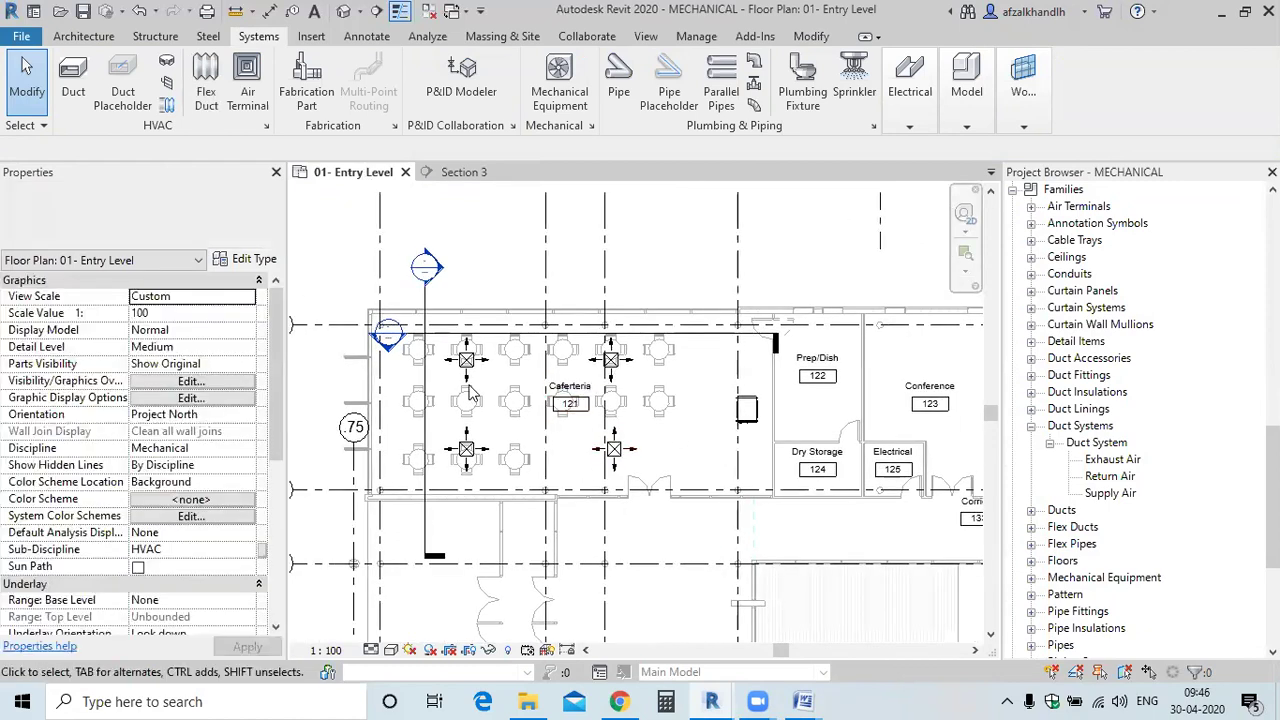
{"action": "scroll", "coordinate": [576, 397], "scroll_direction": "up", "scroll_amount": 2}
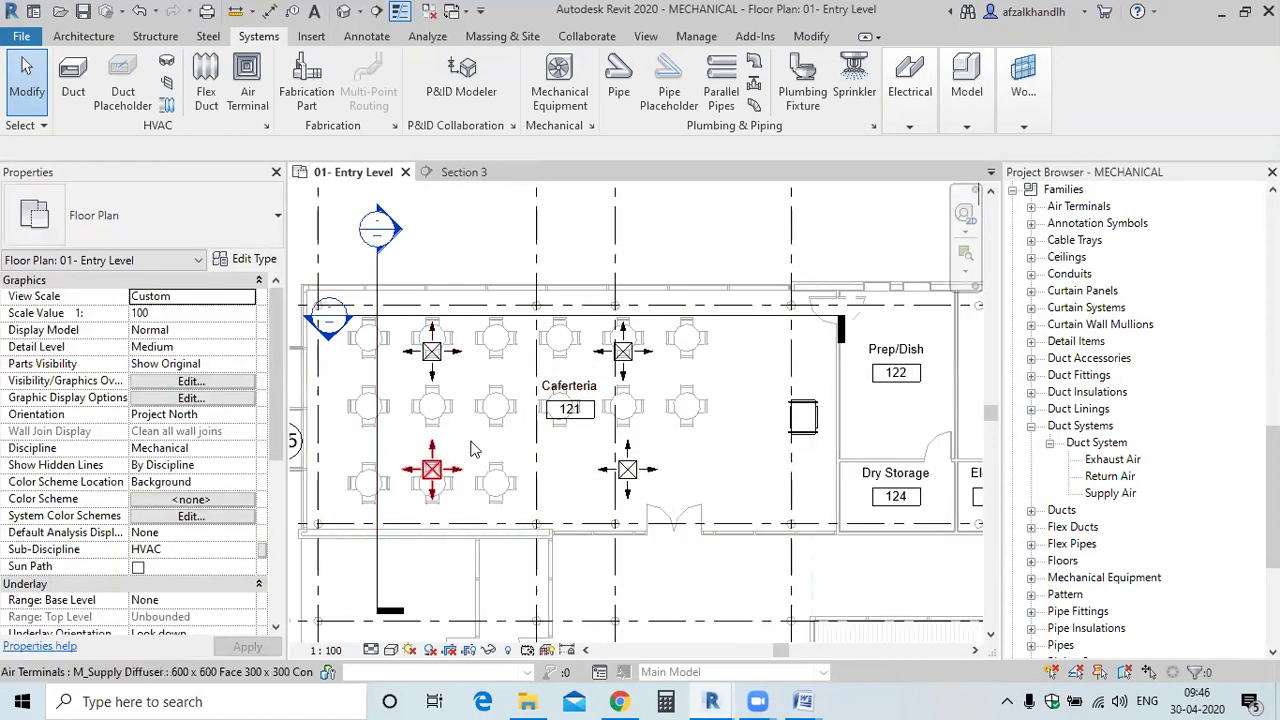
{"action": "scroll", "coordinate": [851, 433], "scroll_direction": "up", "scroll_amount": 2}
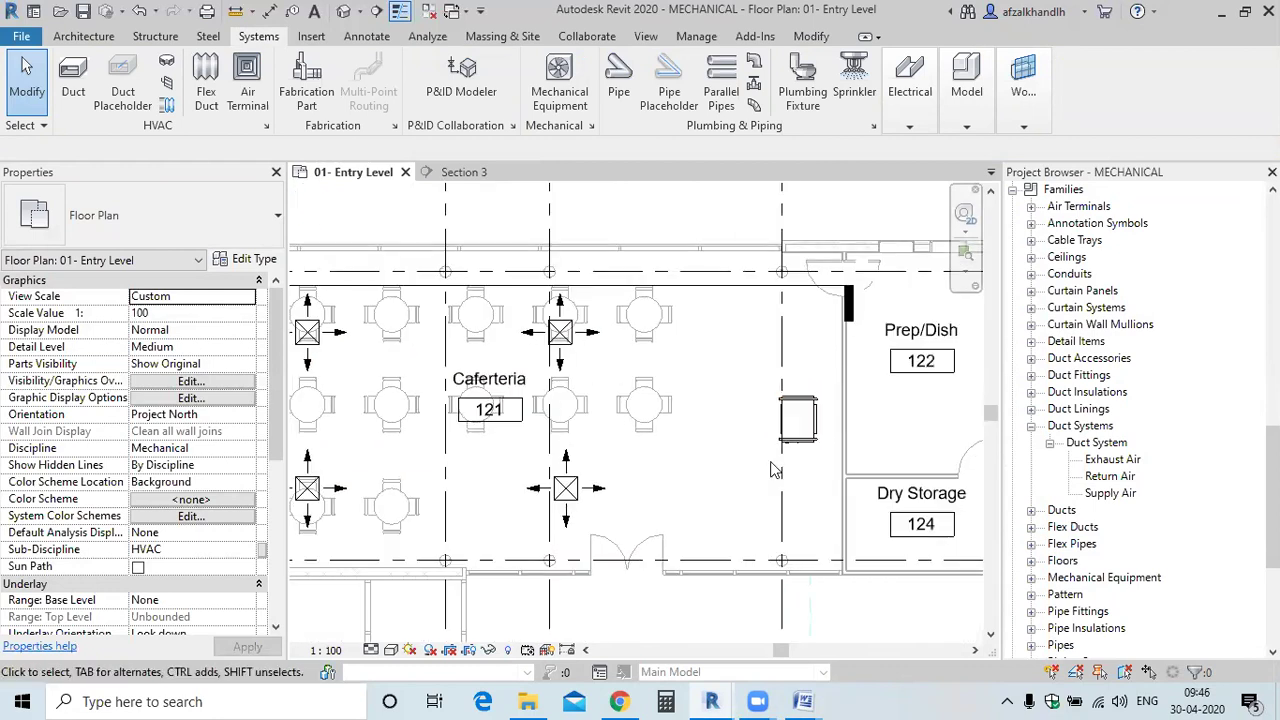
{"action": "middle_click_drag", "start_coordinate": [700, 487], "coordinate": [808, 494]}
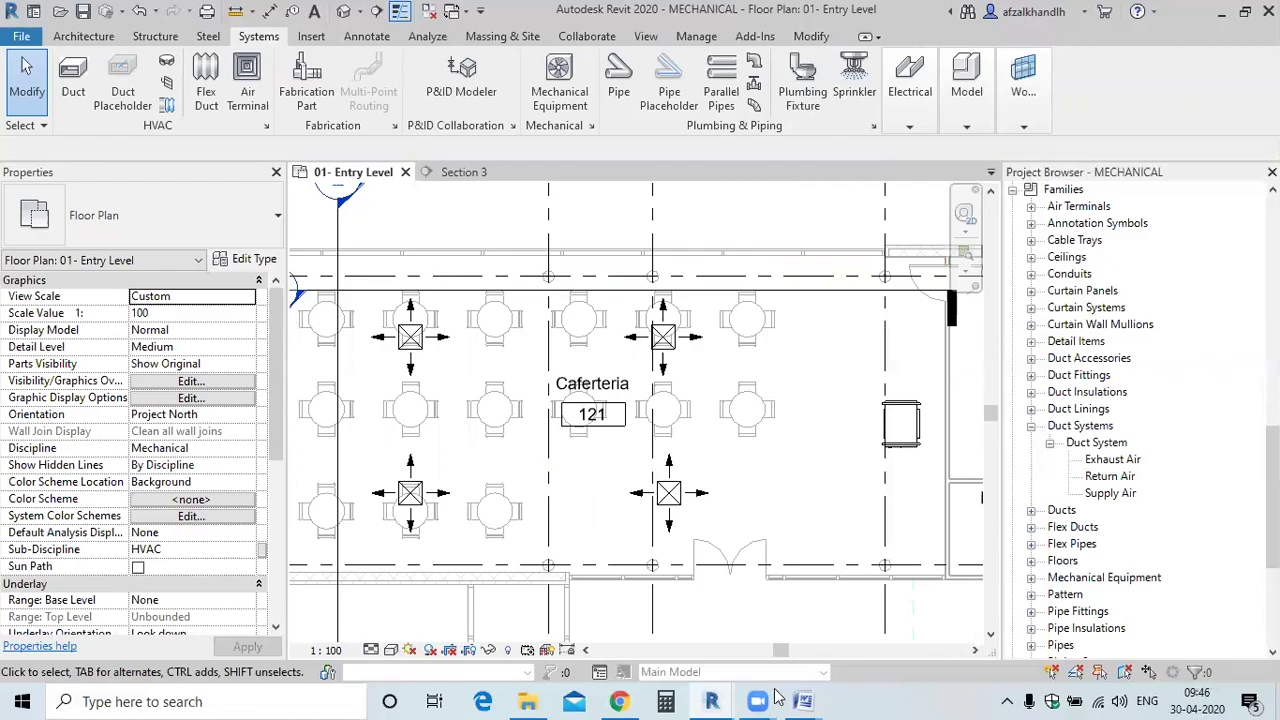
{"action": "mouse_move", "coordinate": [803, 700]}
{"action": "left_click", "coordinate": [752, 647]}
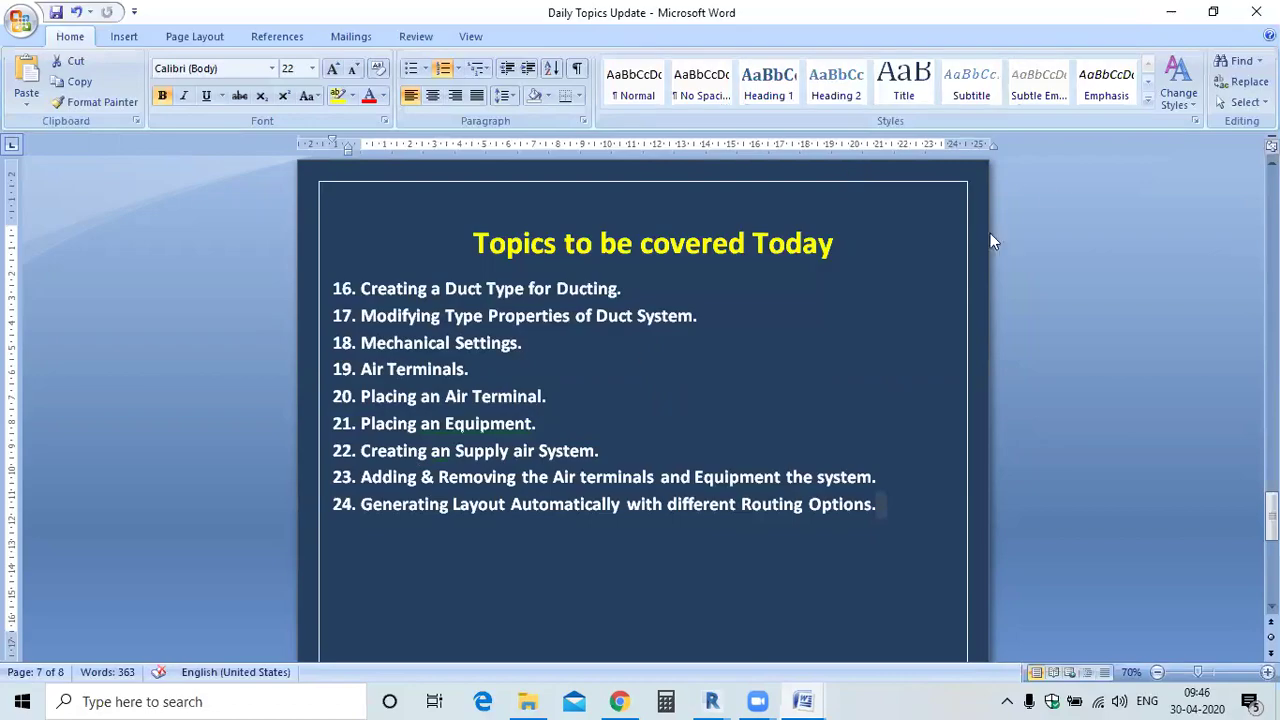
{"action": "left_click", "coordinate": [1171, 12]}
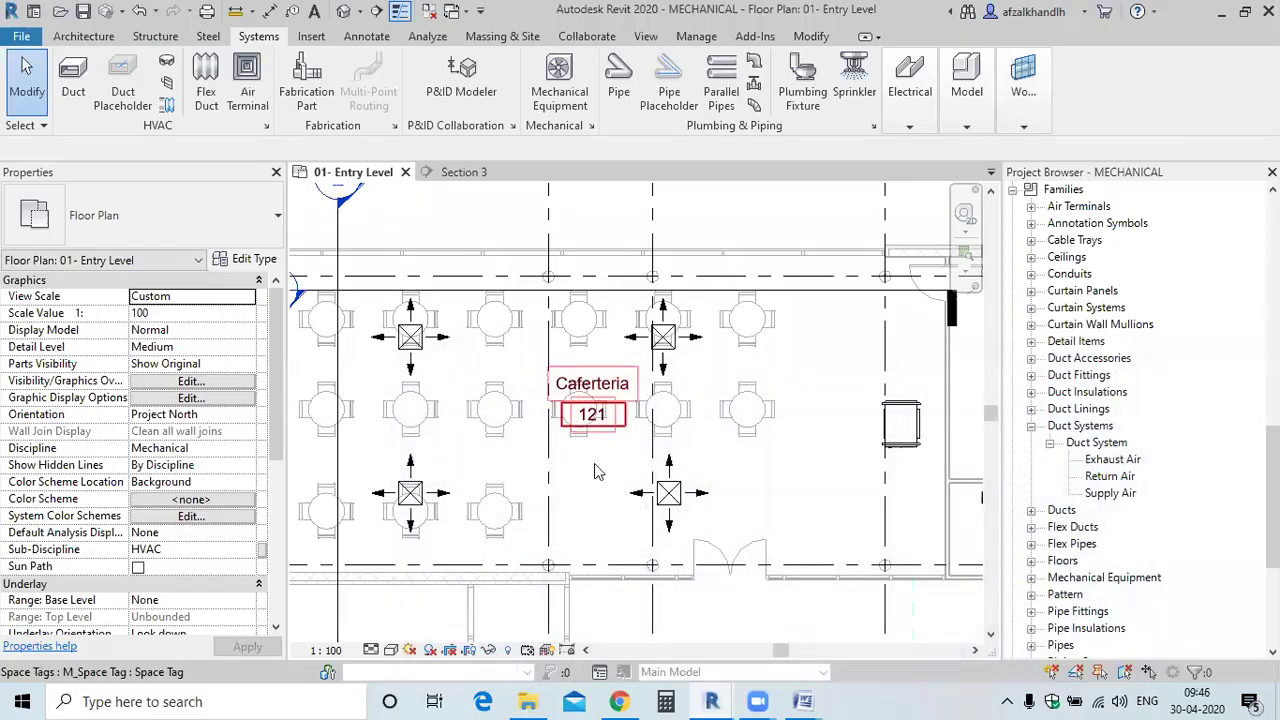
Create a Supply Air duct system named SA 1 from the lower-right Cafeteria diffuser
{"action": "right_click", "coordinate": [687, 507]}
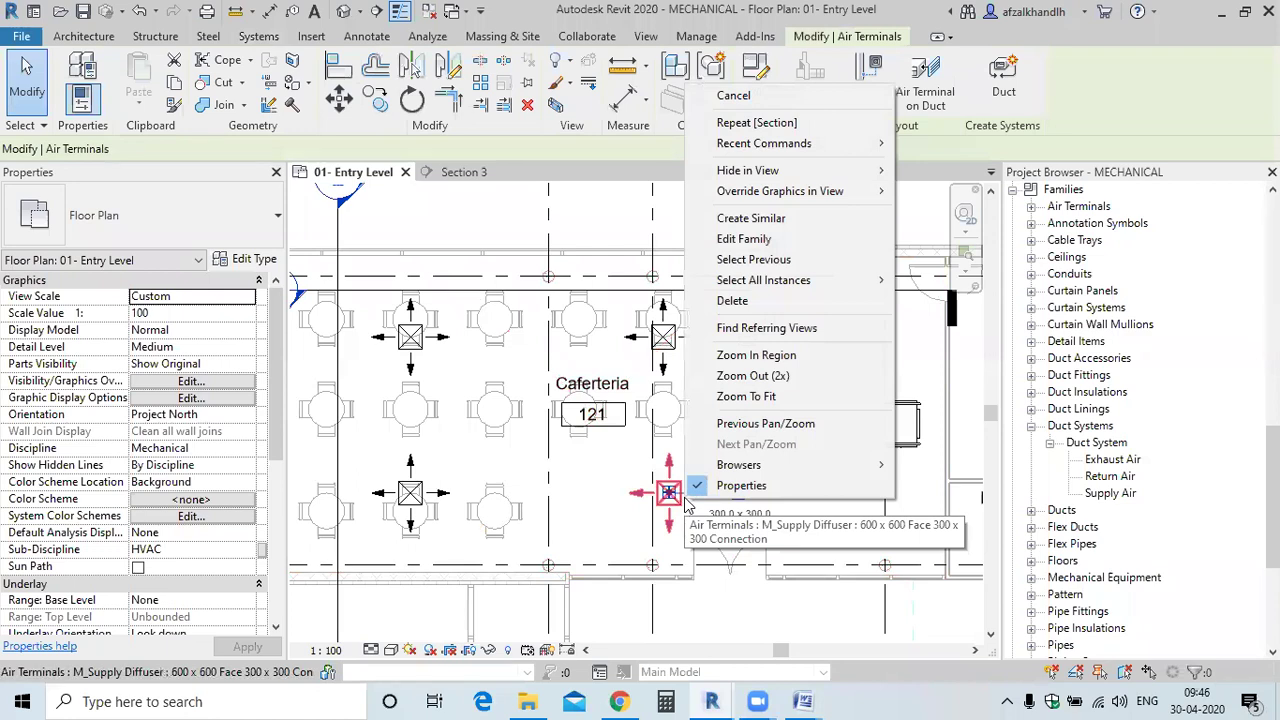
{"action": "left_click", "coordinate": [687, 507]}
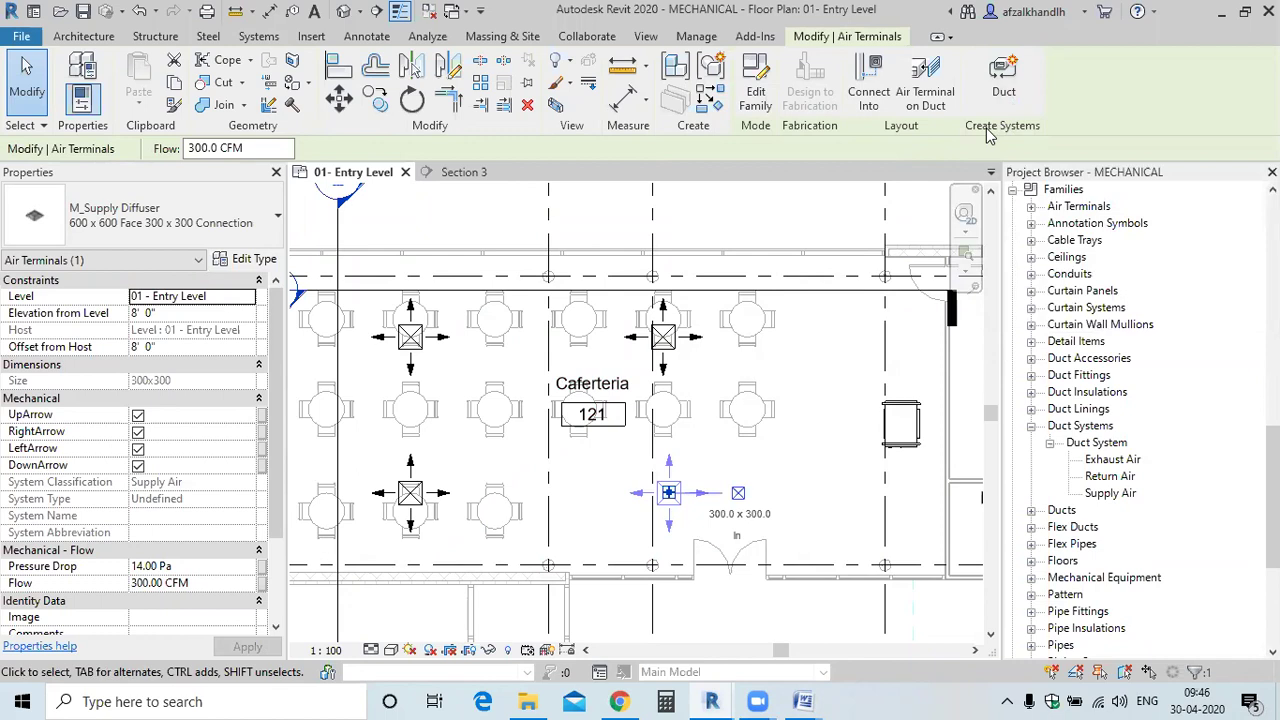
{"action": "left_click", "coordinate": [1003, 95]}
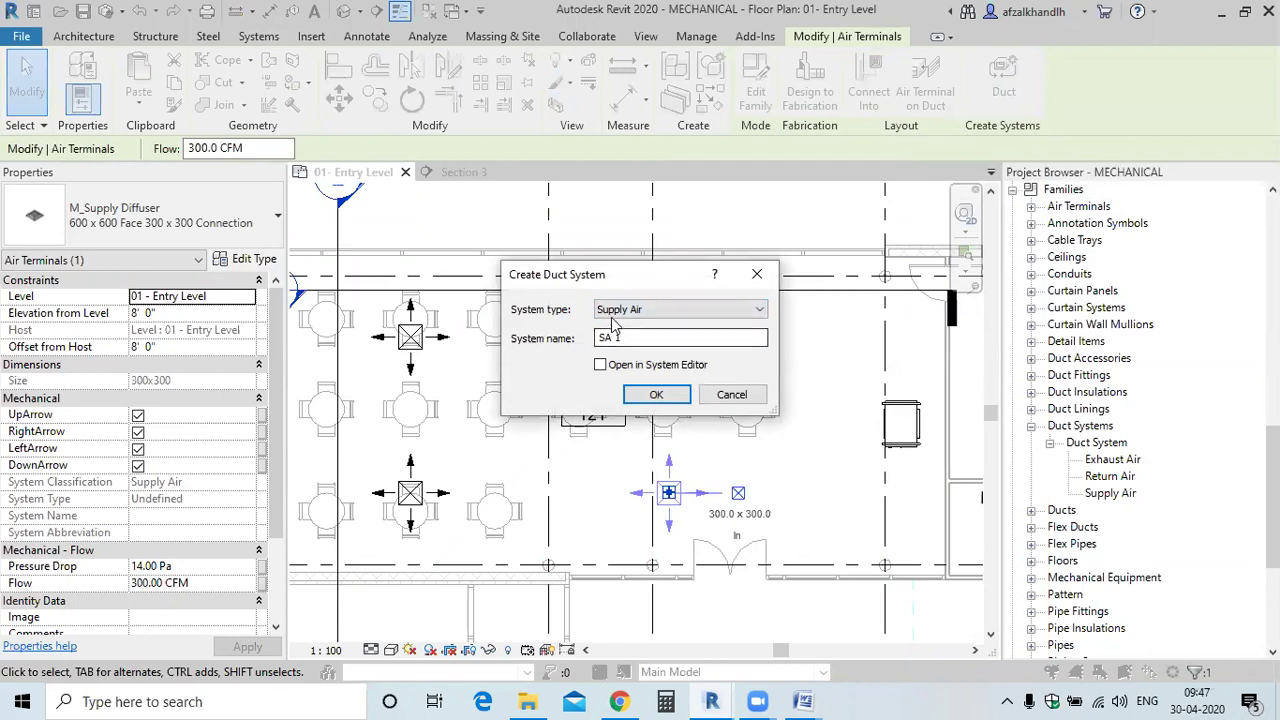
{"action": "left_click", "coordinate": [630, 312]}
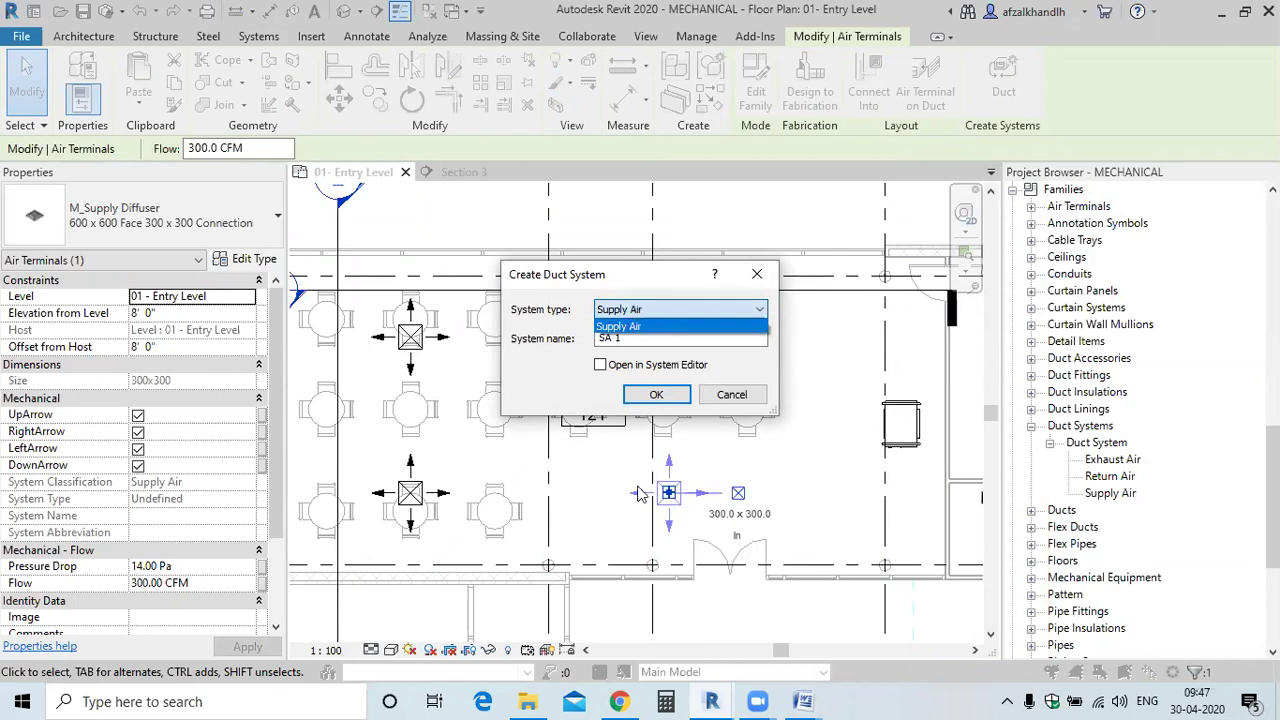
{"action": "left_click", "coordinate": [650, 326]}
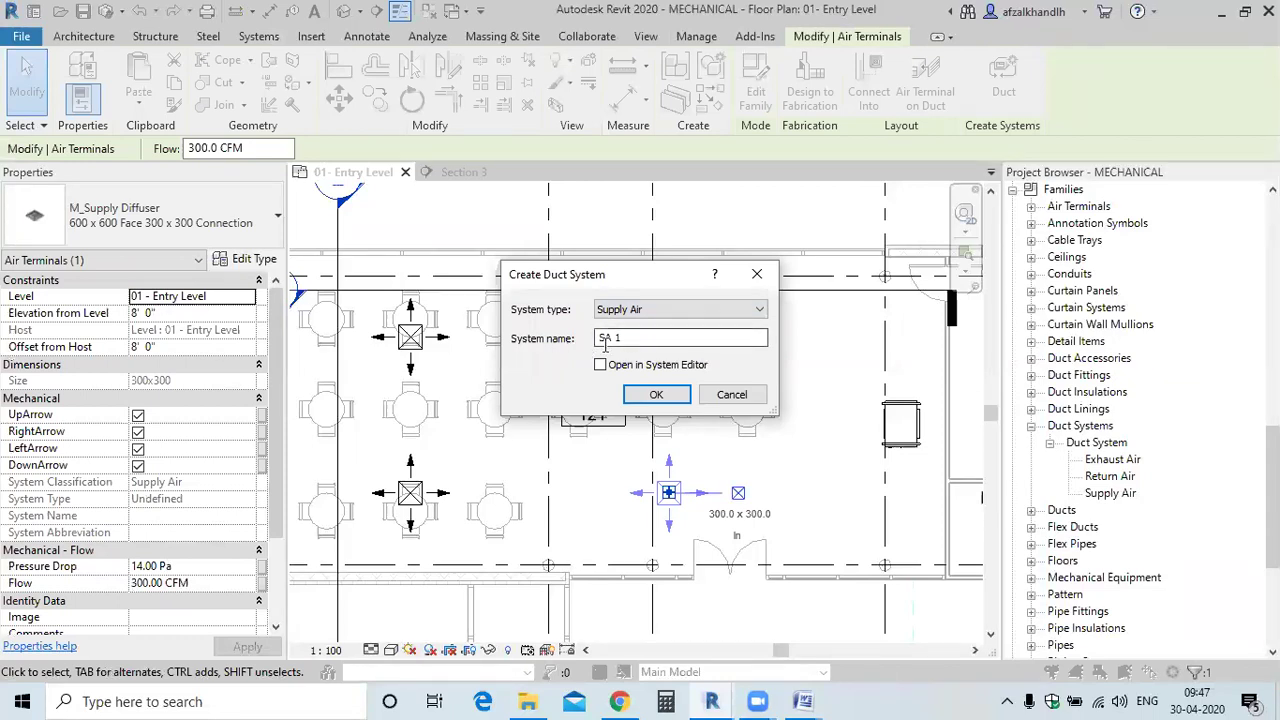
{"action": "left_click_drag", "start_coordinate": [627, 268], "coordinate": [607, 191]}
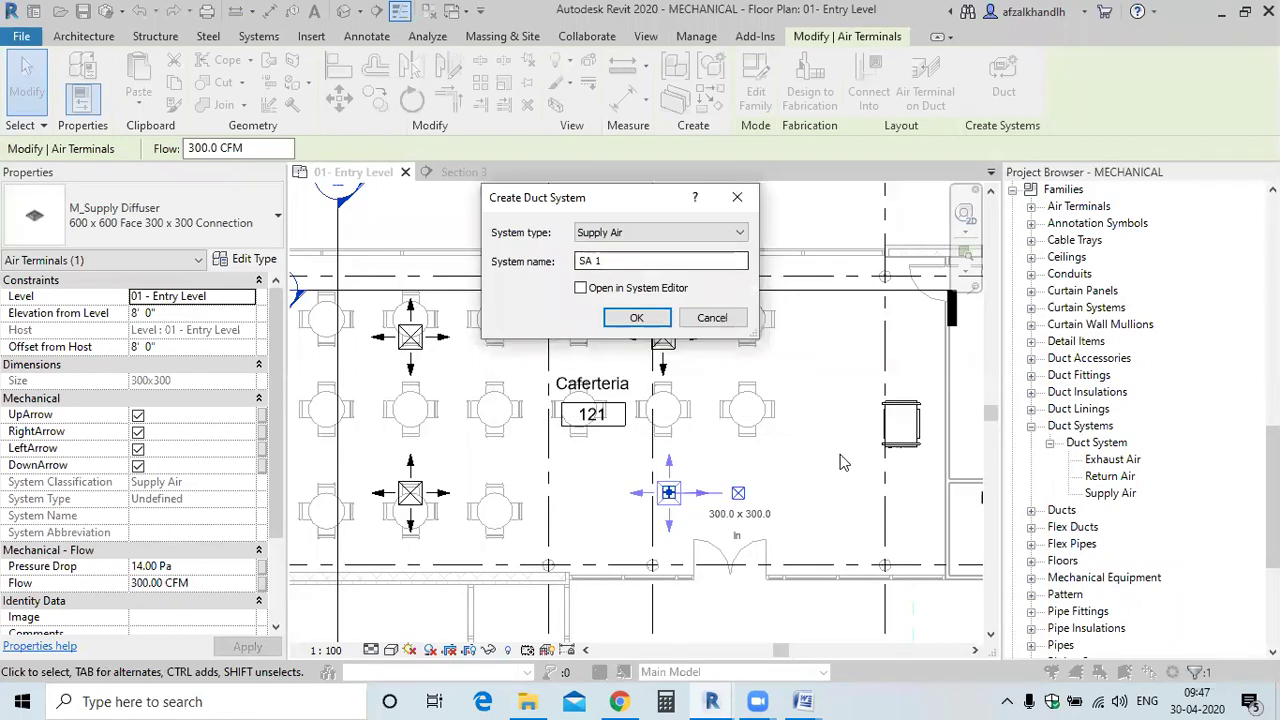
{"action": "key", "text": "Return"}
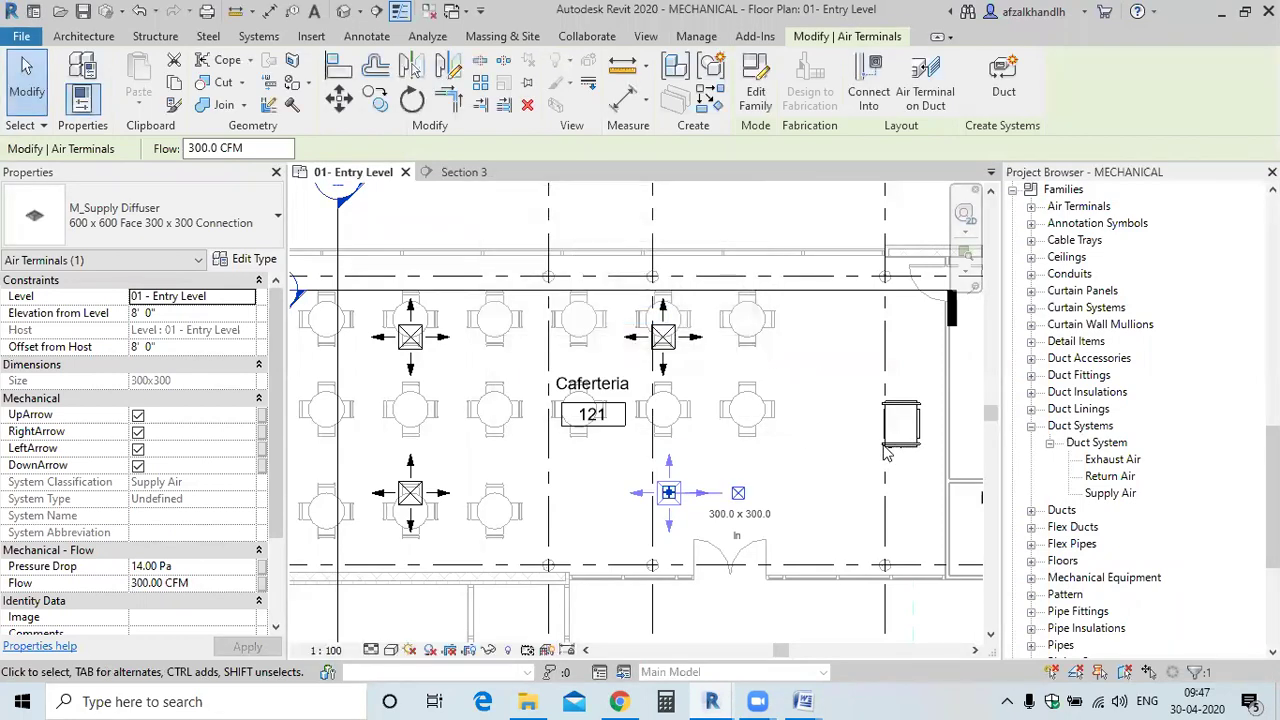
{"action": "key", "text": "Escape"}
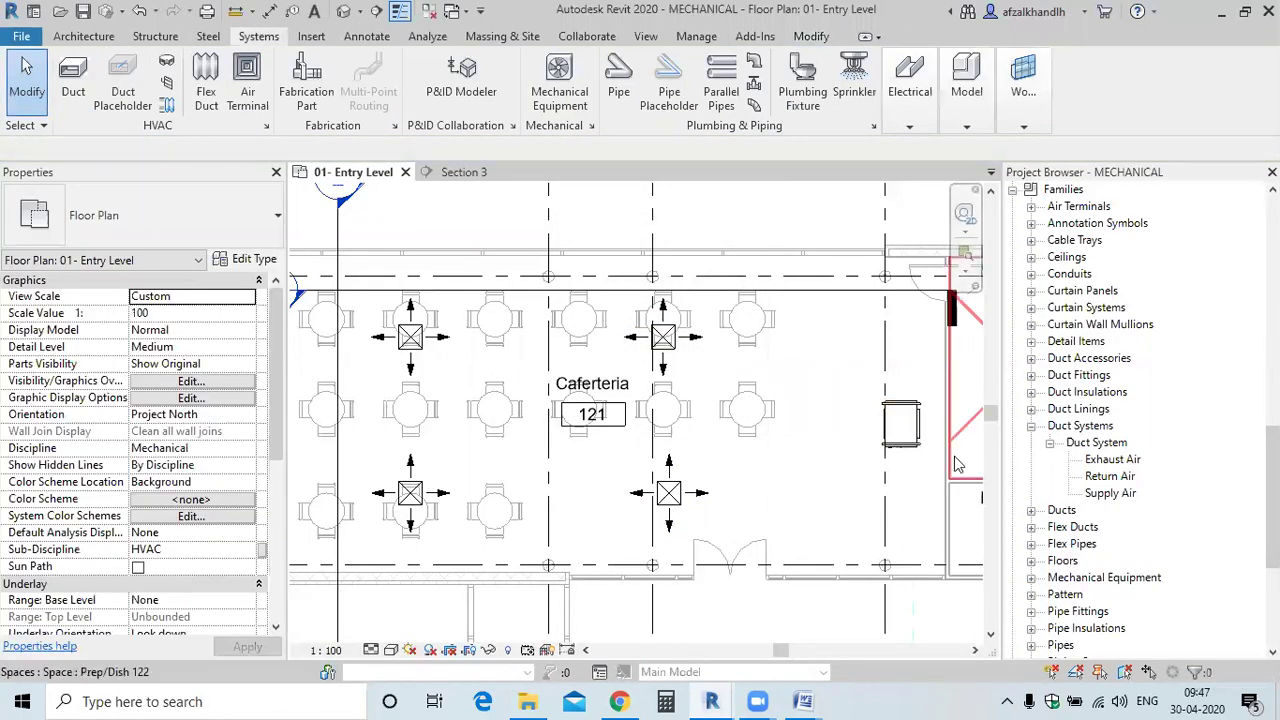
Duplicate the fan coil unit's type as FCU- 01 (1200 CFM) and apply it
{"action": "left_click", "coordinate": [918, 464]}
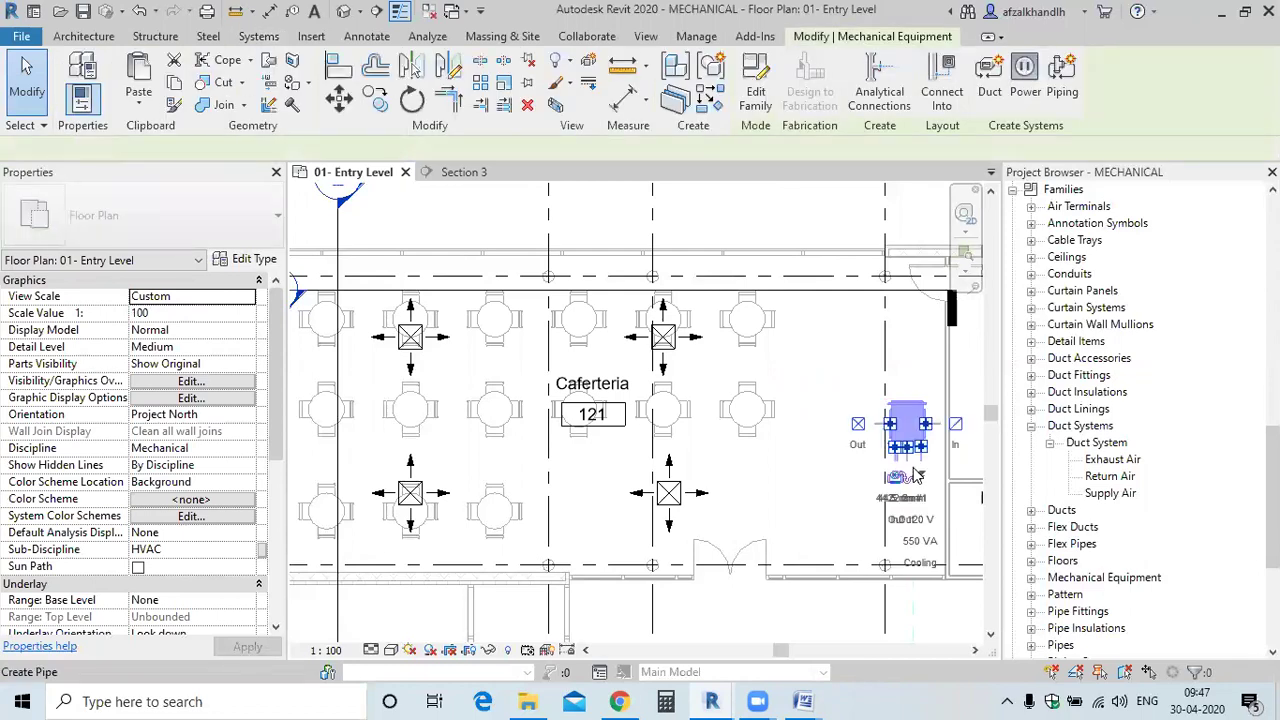
{"action": "scroll", "coordinate": [122, 531], "scroll_direction": "down", "scroll_amount": 3}
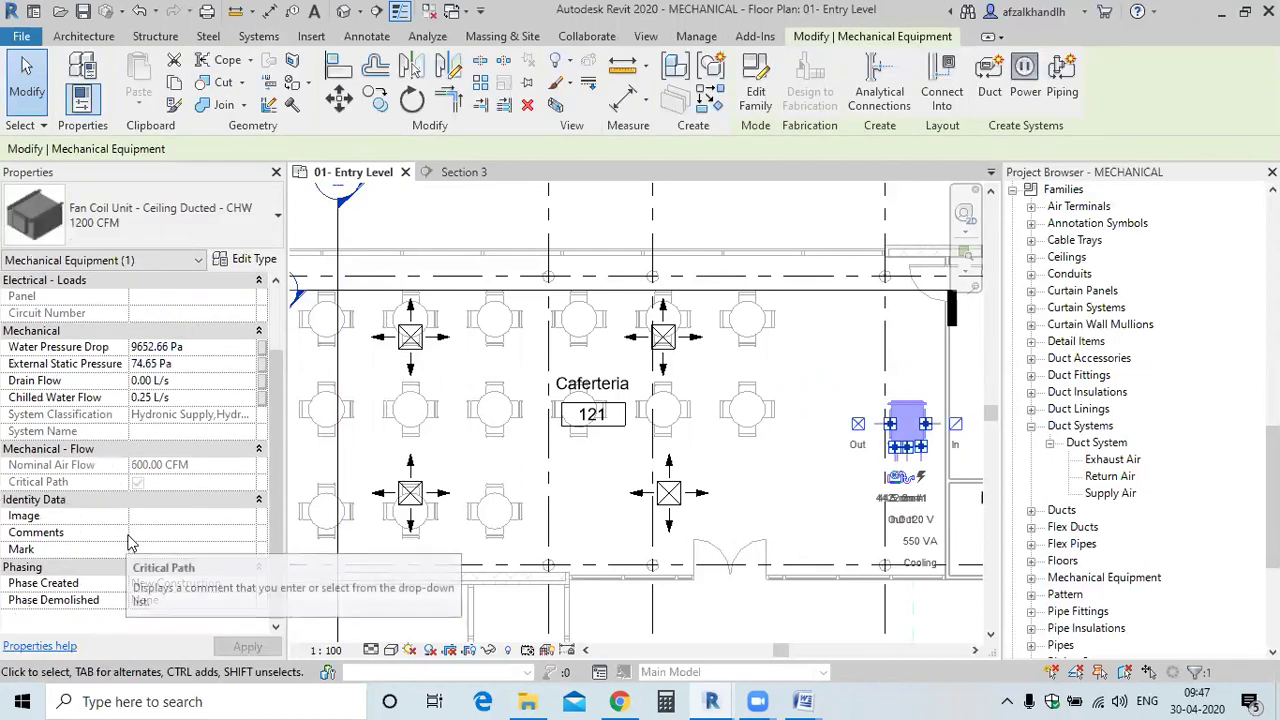
{"action": "scroll", "coordinate": [128, 530], "scroll_direction": "up", "scroll_amount": 3}
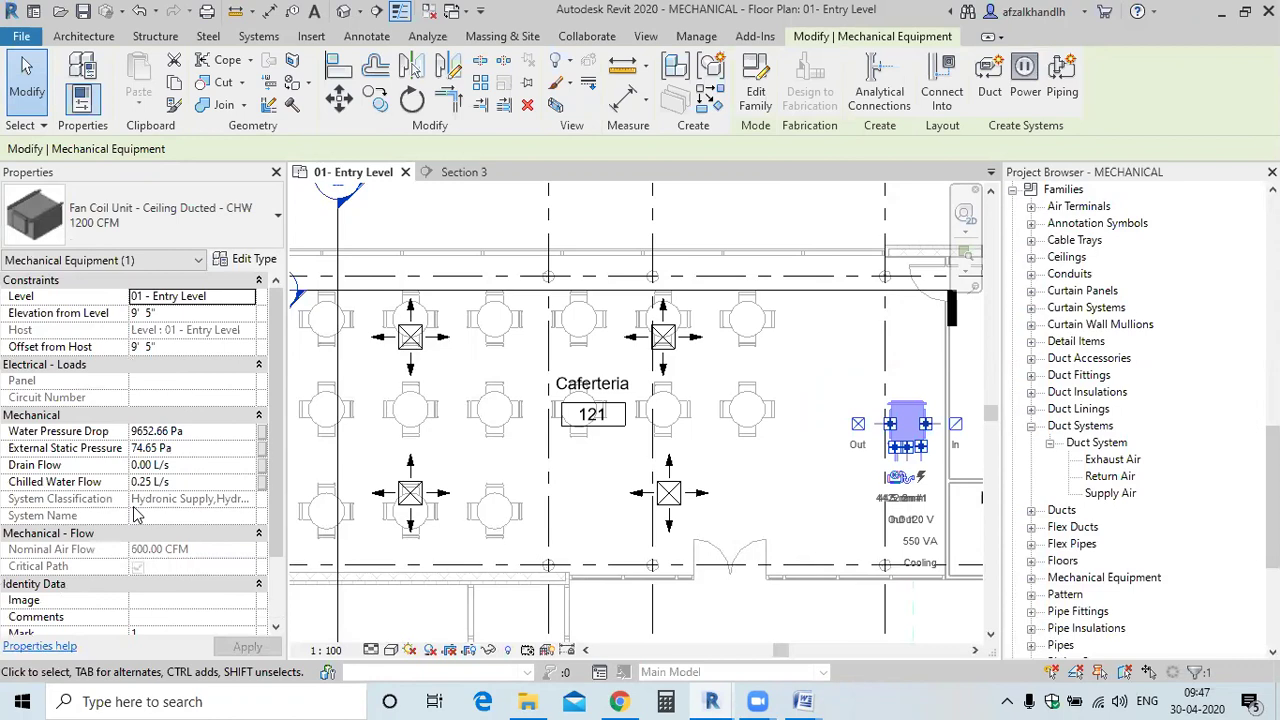
{"action": "scroll", "coordinate": [114, 493], "scroll_direction": "down", "scroll_amount": 3}
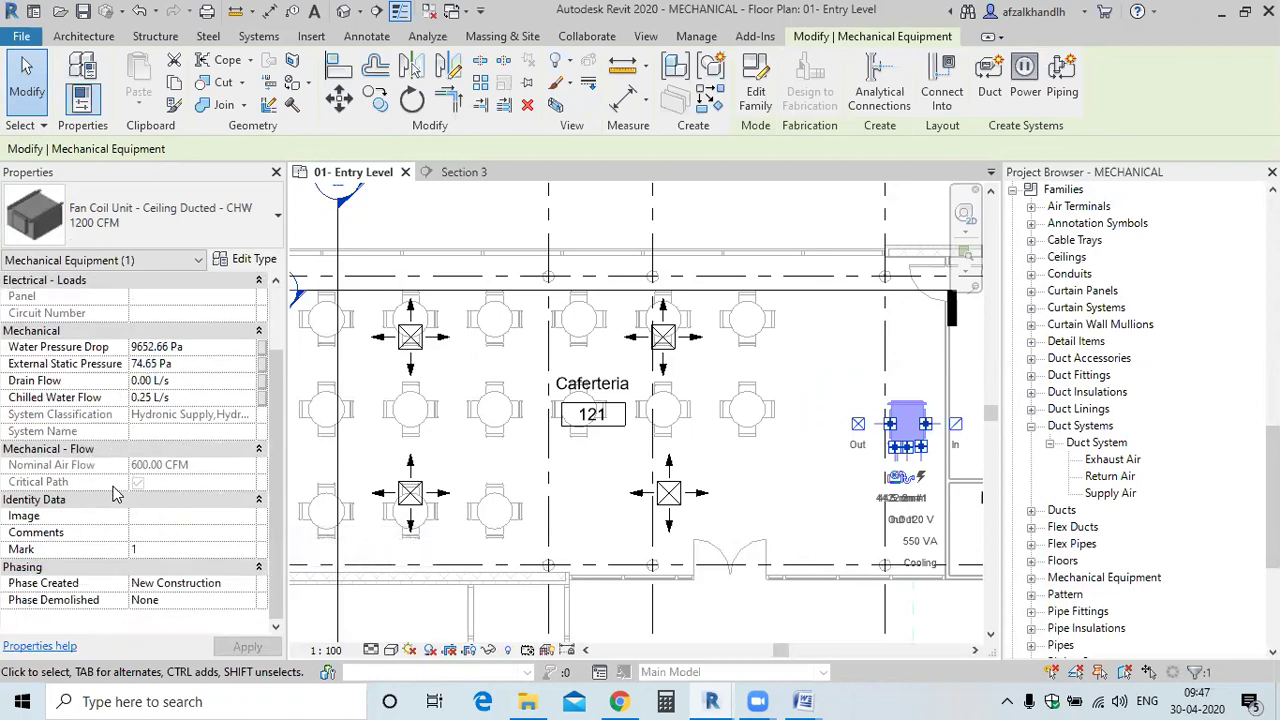
{"action": "scroll", "coordinate": [115, 530], "scroll_direction": "up", "scroll_amount": 3}
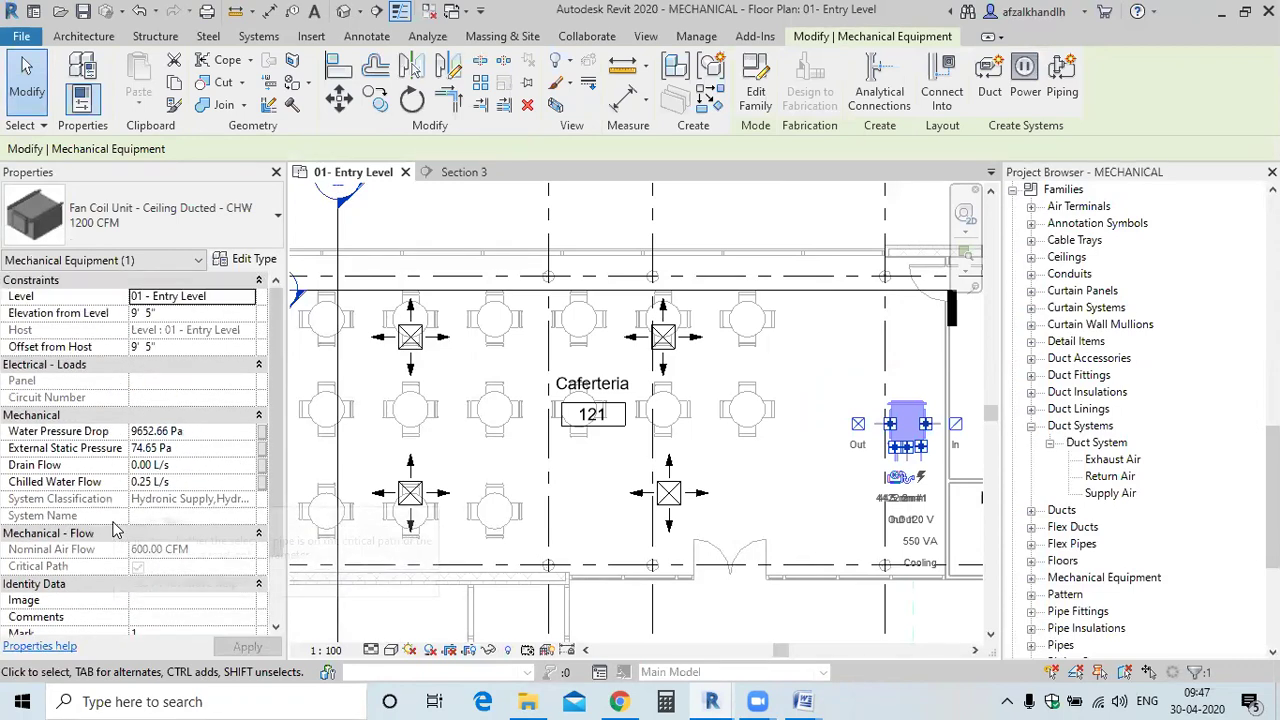
{"action": "left_click", "coordinate": [245, 259]}
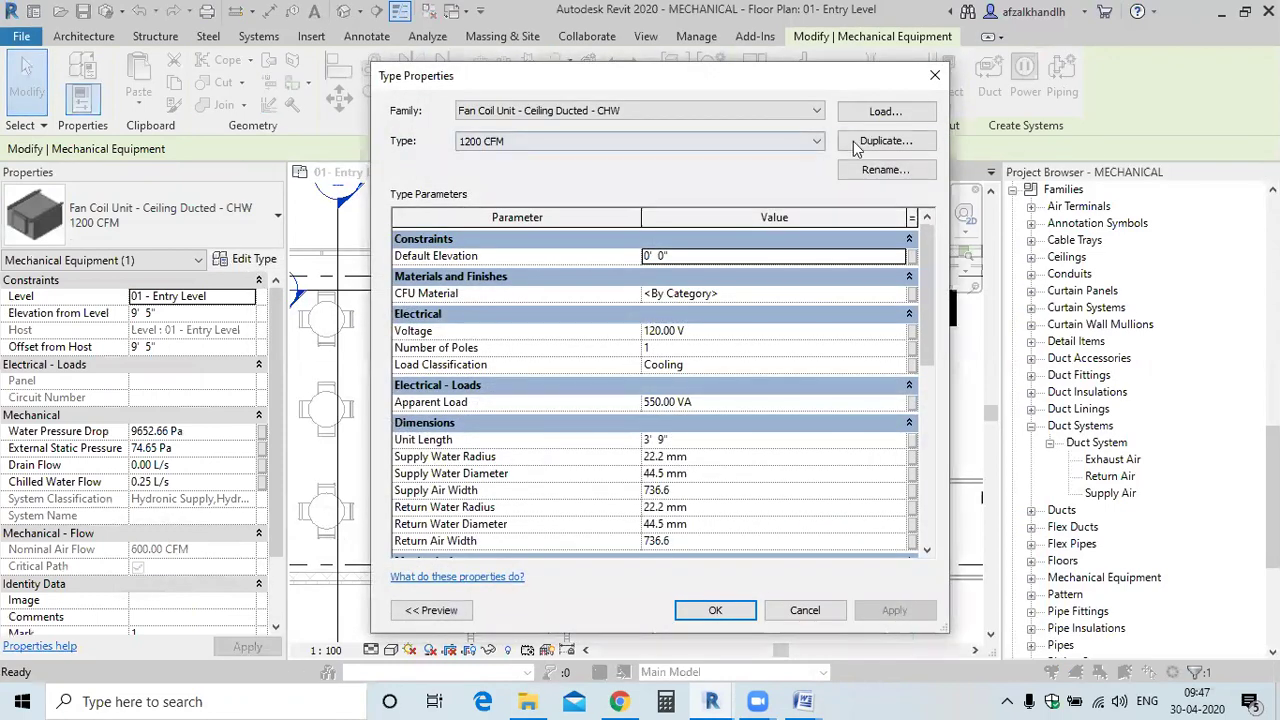
{"action": "left_click", "coordinate": [884, 141]}
{"action": "left_click", "coordinate": [583, 341]}
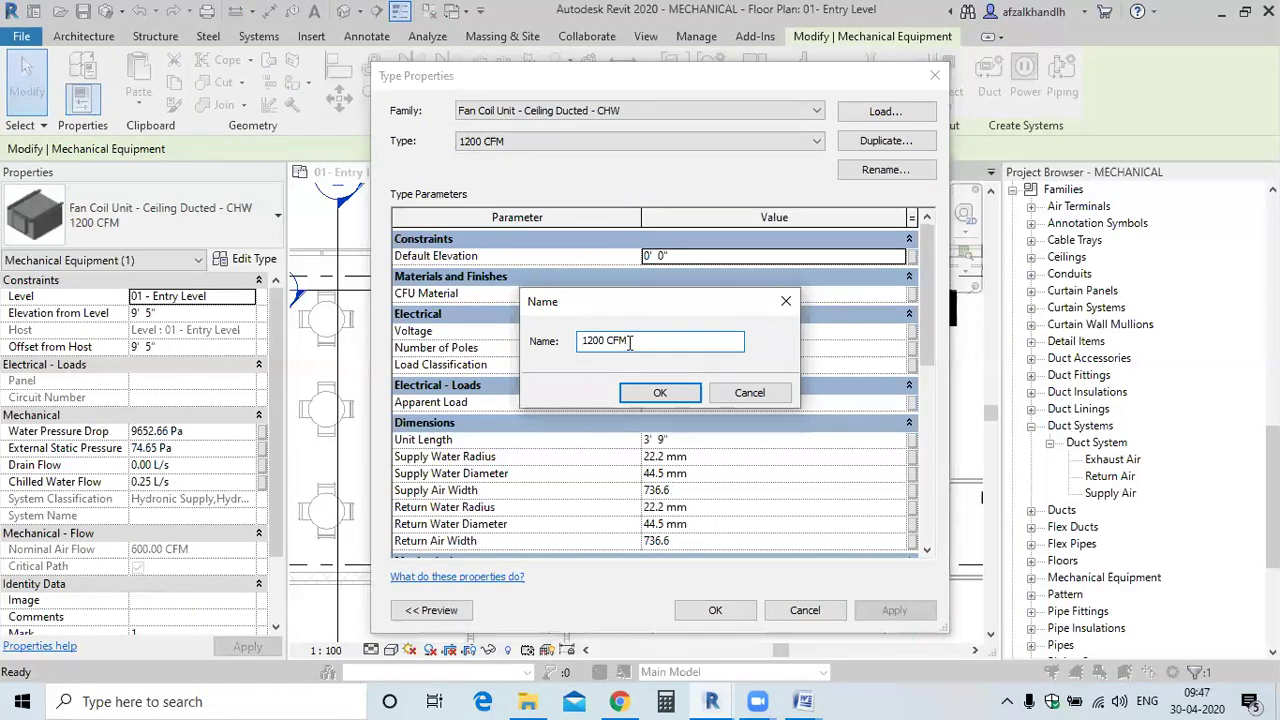
{"action": "type", "text": "FCU- 01"}
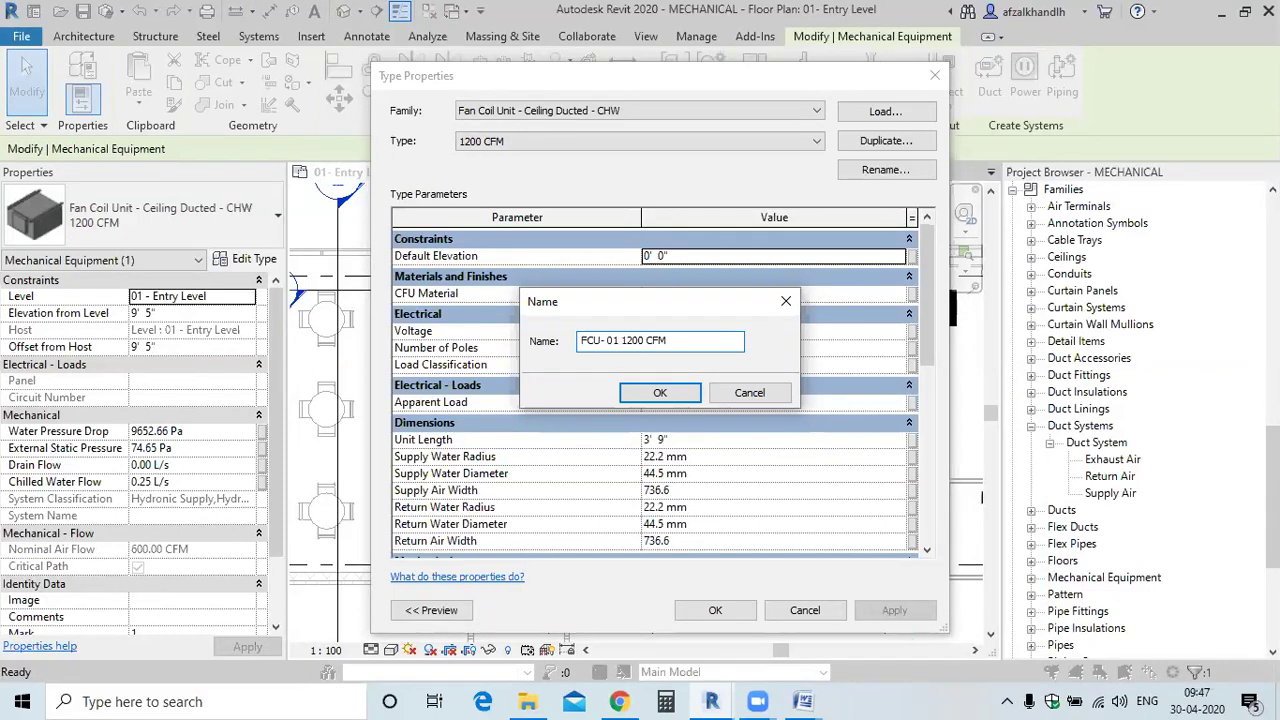
{"action": "type", "text": " ("}
{"action": "left_click", "coordinate": [660, 392]}
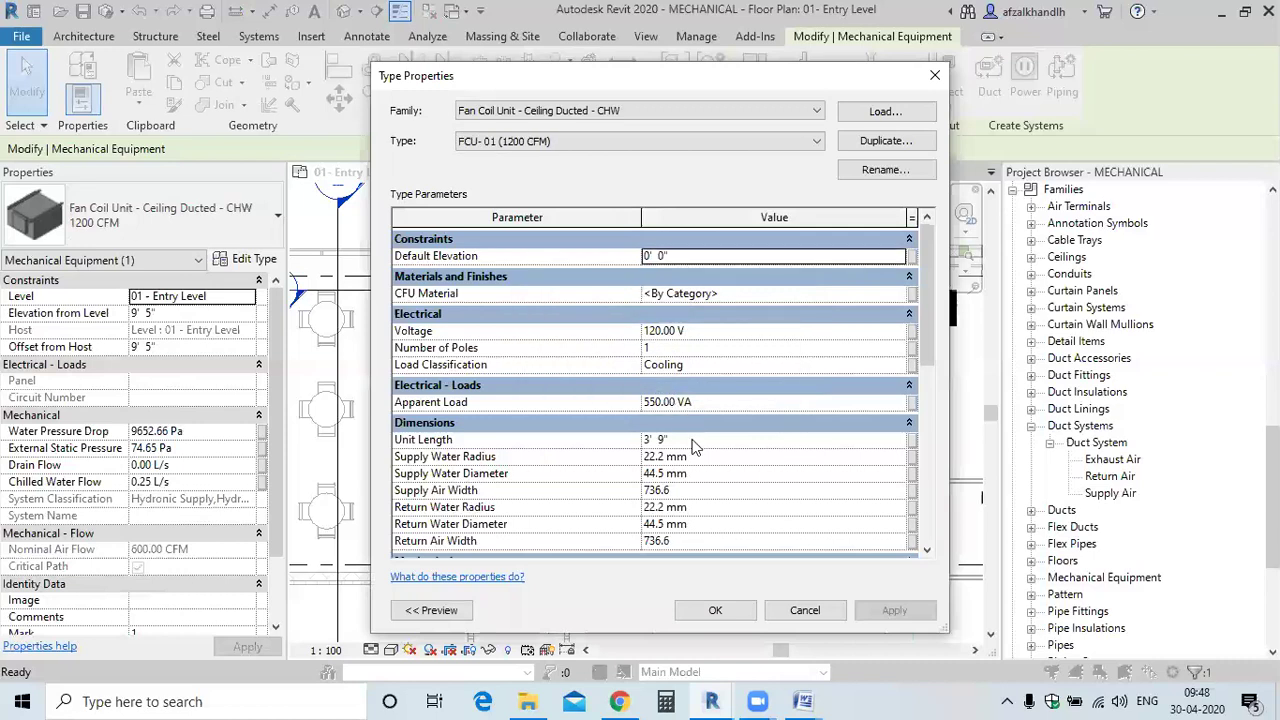
{"action": "left_click", "coordinate": [718, 612]}
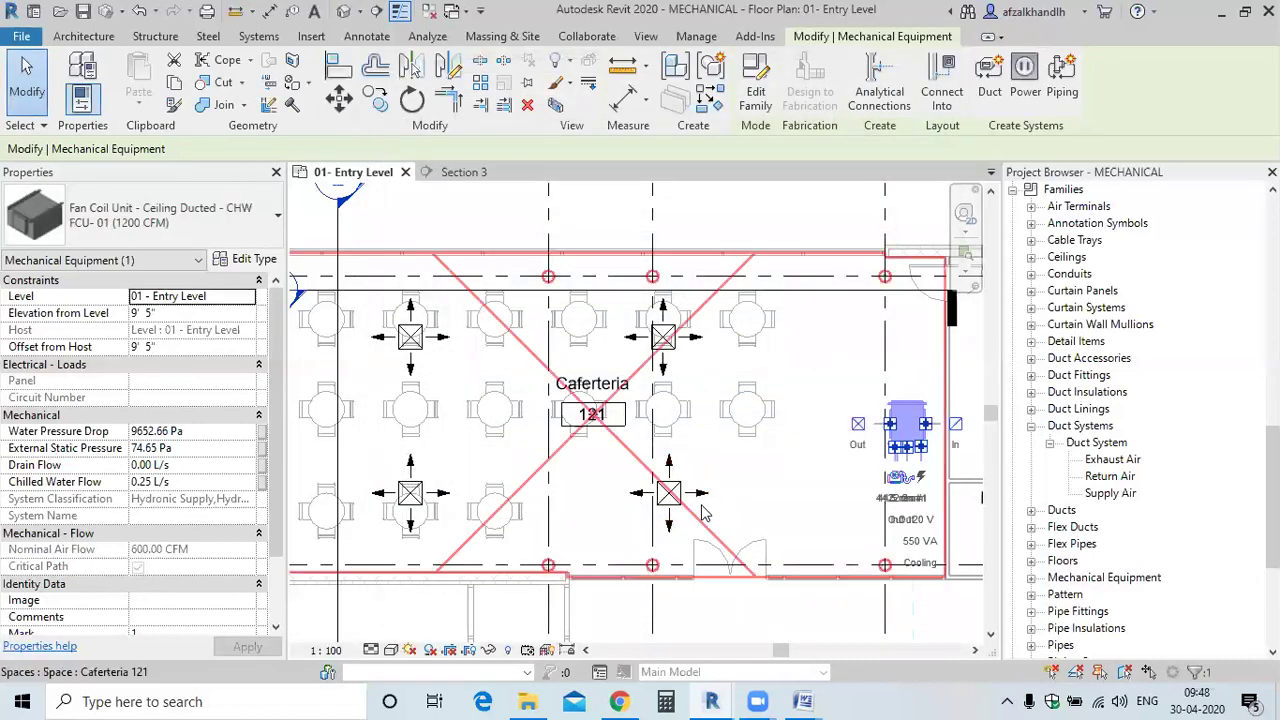
{"action": "key", "text": "Escape"}
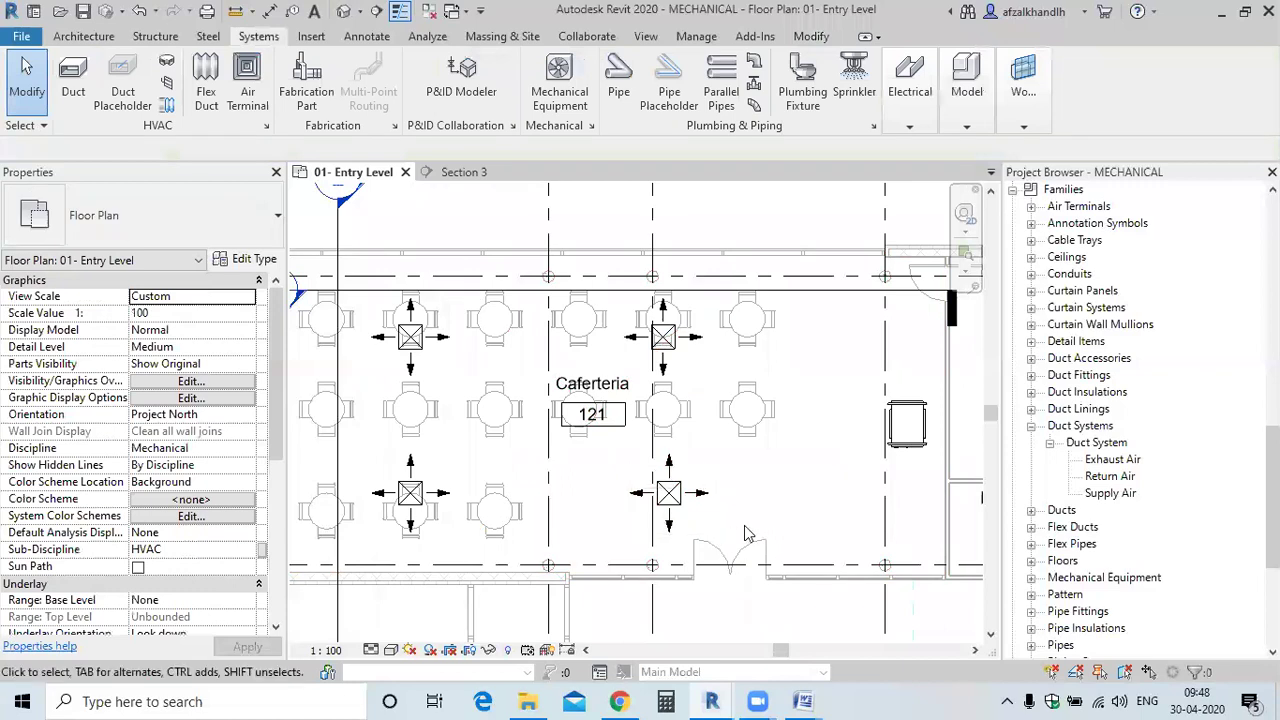
{"action": "left_click", "coordinate": [700, 510]}
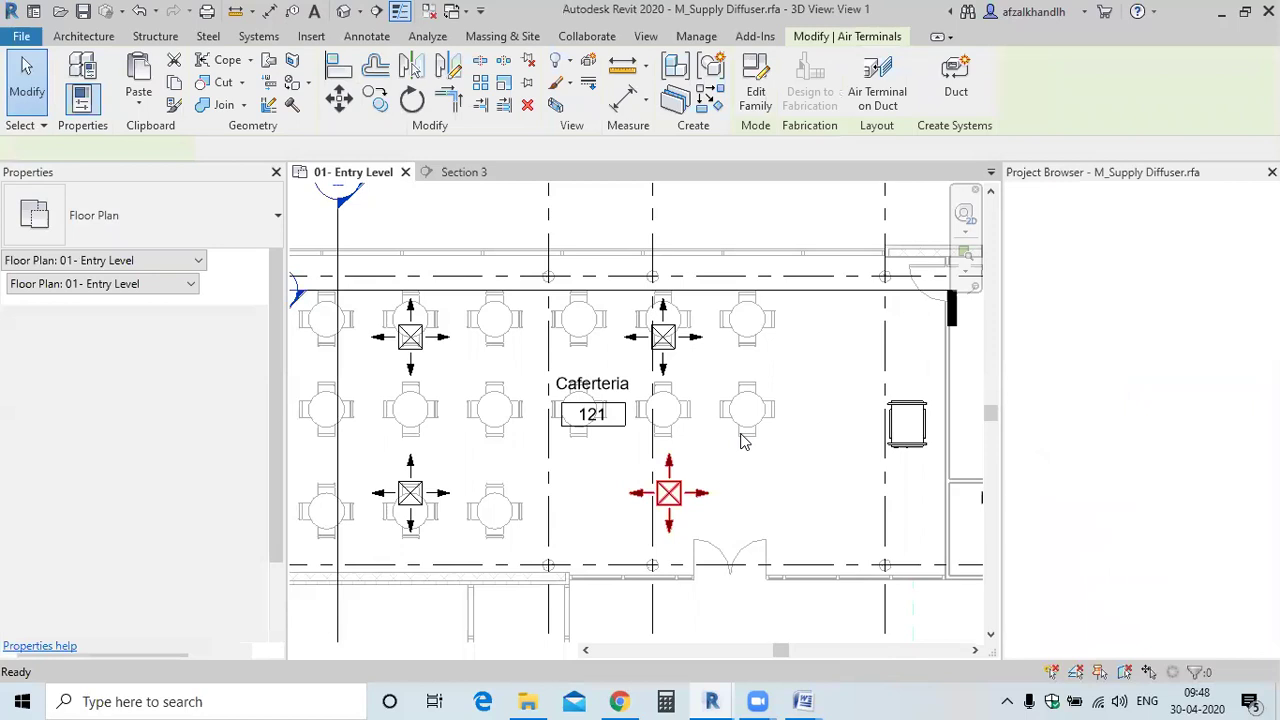
{"action": "left_click", "coordinate": [638, 172]}
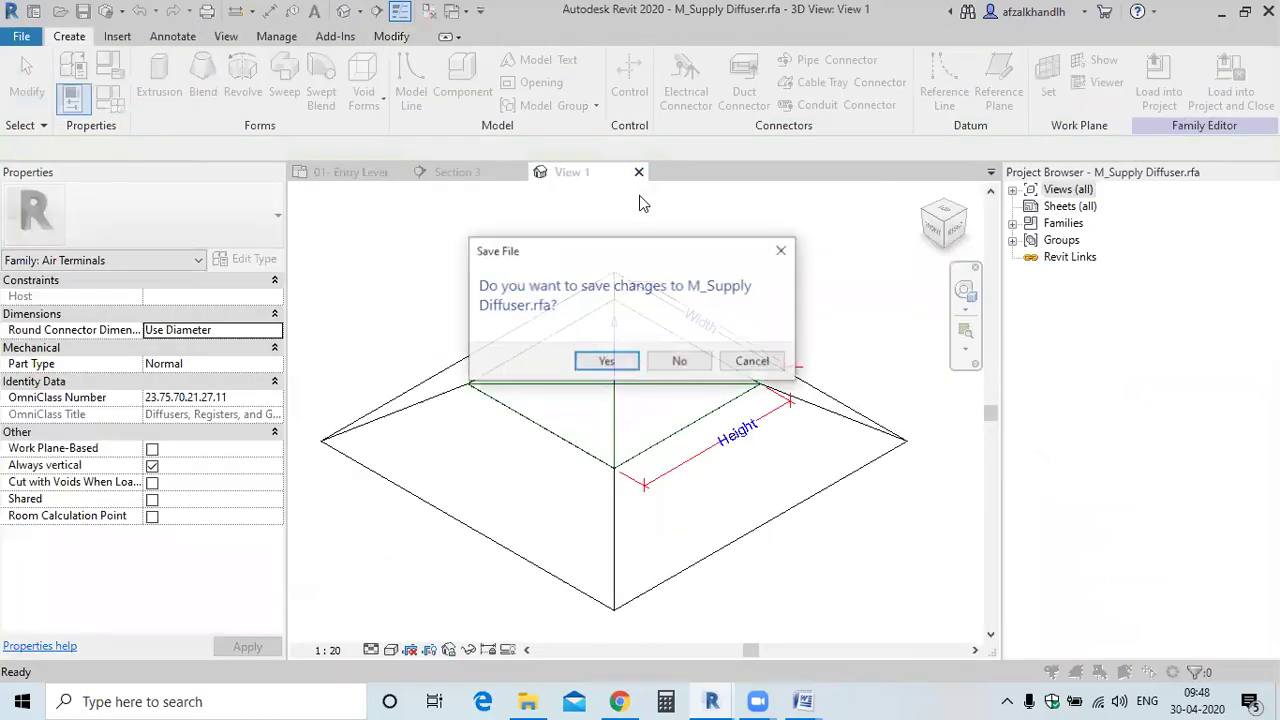
{"action": "left_click", "coordinate": [677, 360]}
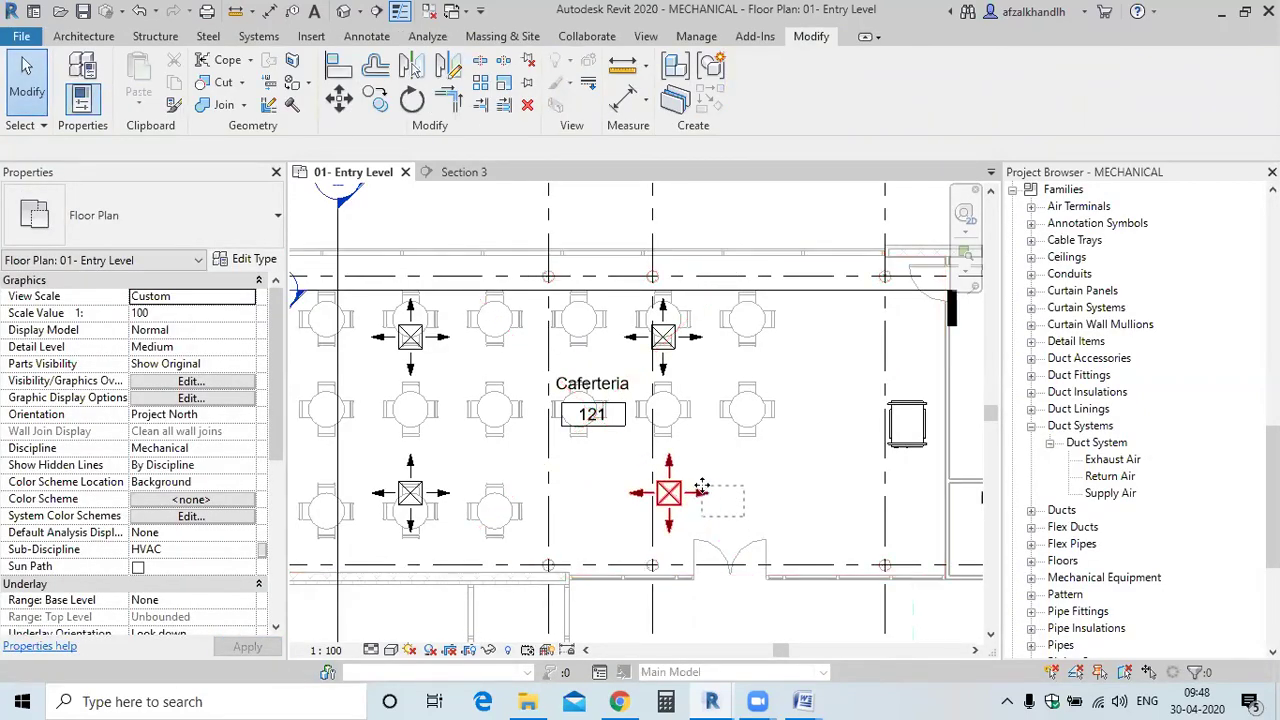
{"action": "left_click", "coordinate": [702, 488]}
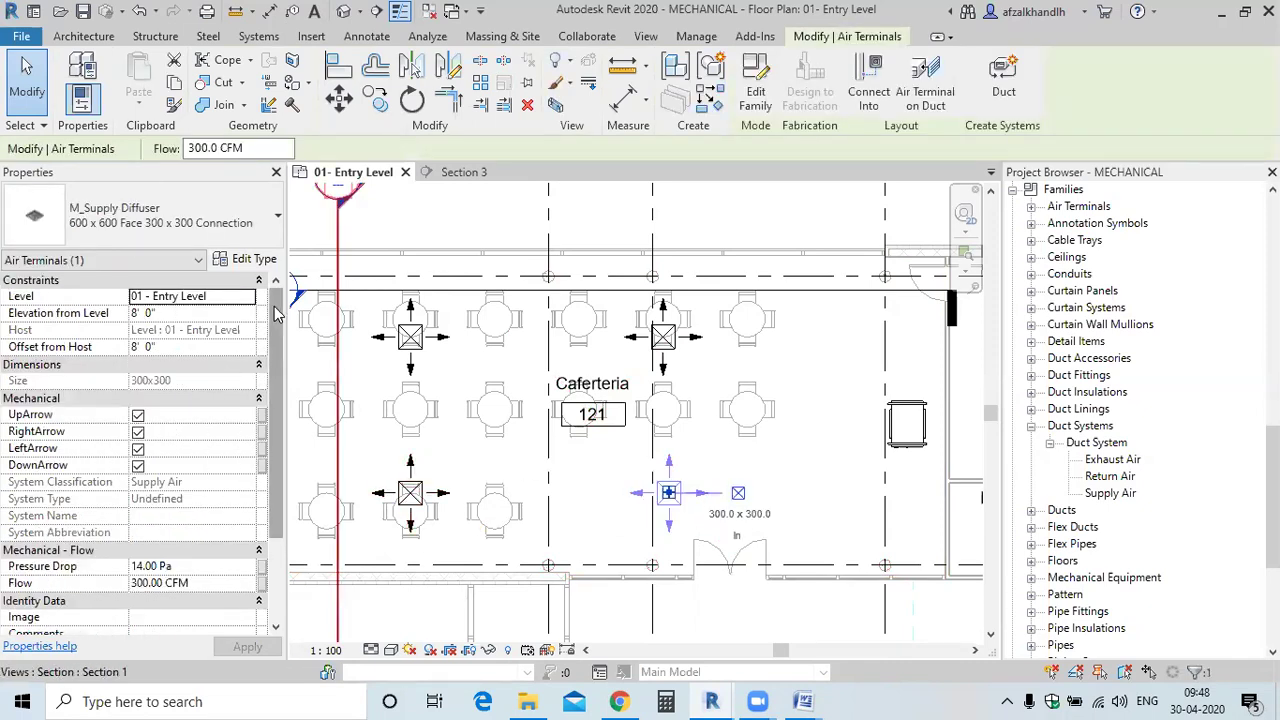
Start a Supply Air duct system from the lower-right diffuser, naming it FCU-01 SA
{"action": "left_click", "coordinate": [1005, 90]}
{"action": "left_click", "coordinate": [600, 233]}
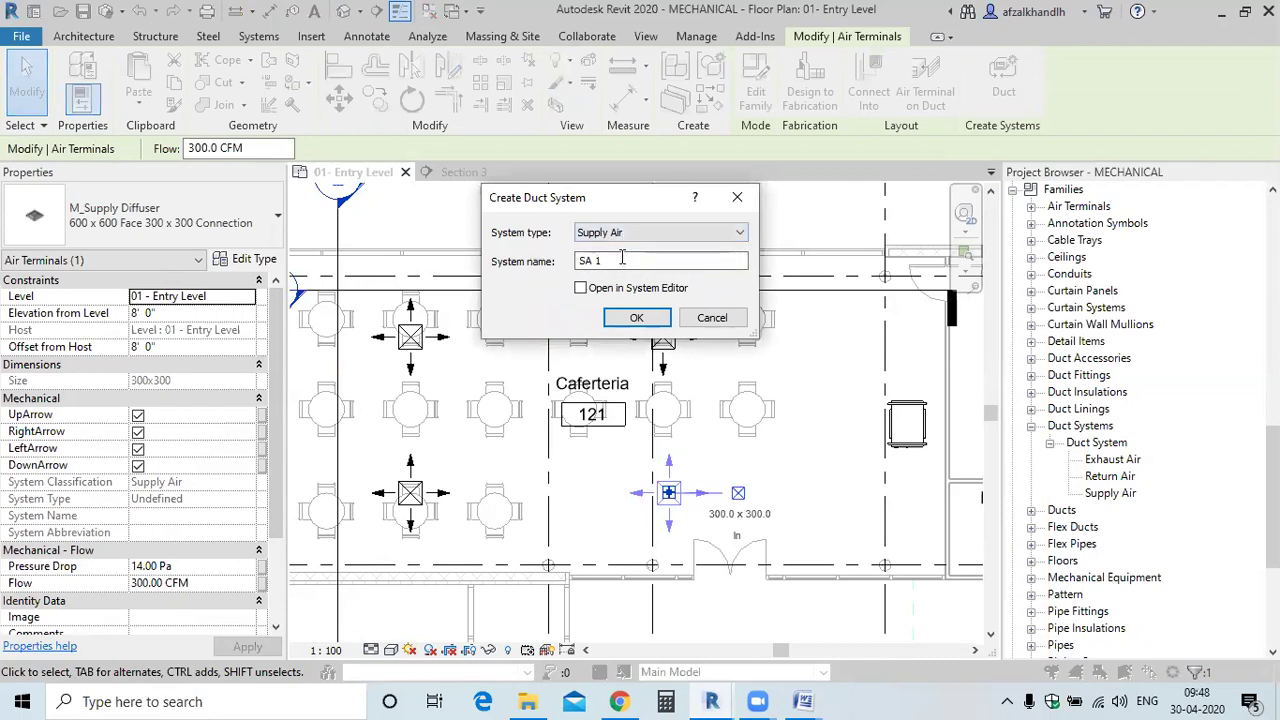
{"action": "left_click_drag", "start_coordinate": [640, 260], "coordinate": [578, 278]}
{"action": "type", "text": "FCU-01"}
Create FCU-01 SA and add the upper-left, lower-left and upper-middle diffusers to it
{"action": "left_click", "coordinate": [634, 318]}
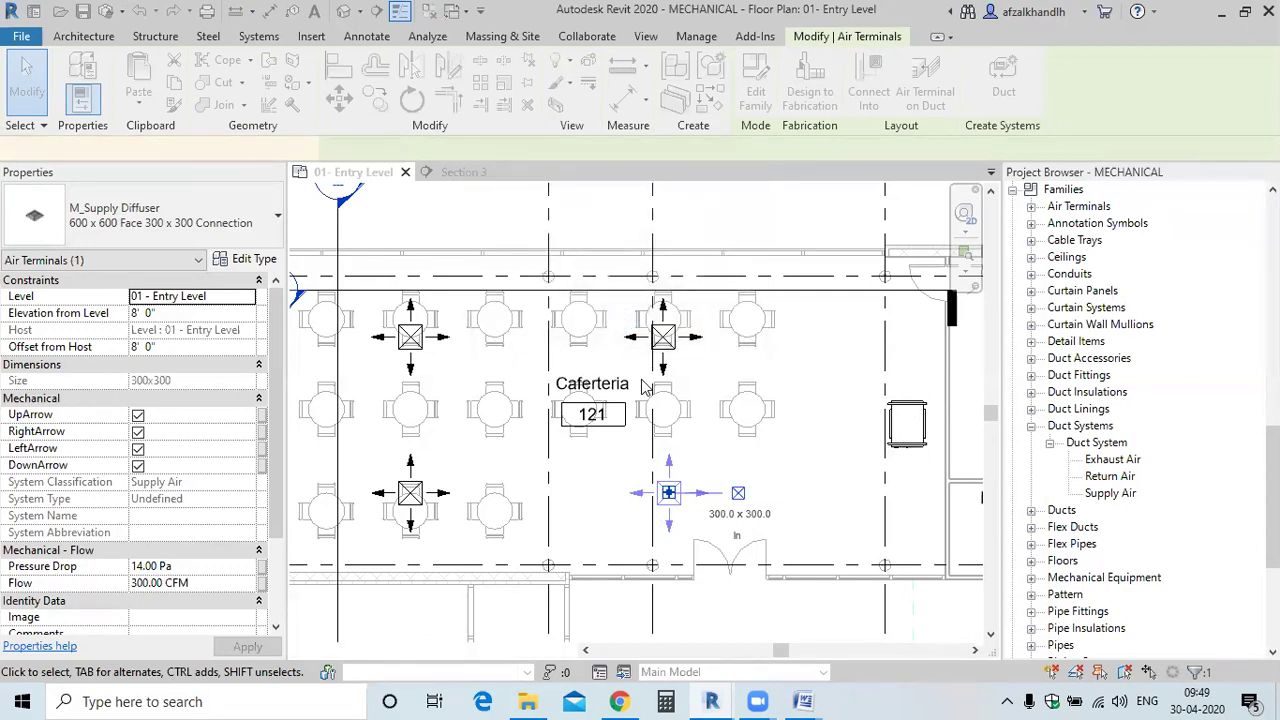
{"action": "scroll", "coordinate": [718, 393], "scroll_direction": "down", "scroll_amount": 1}
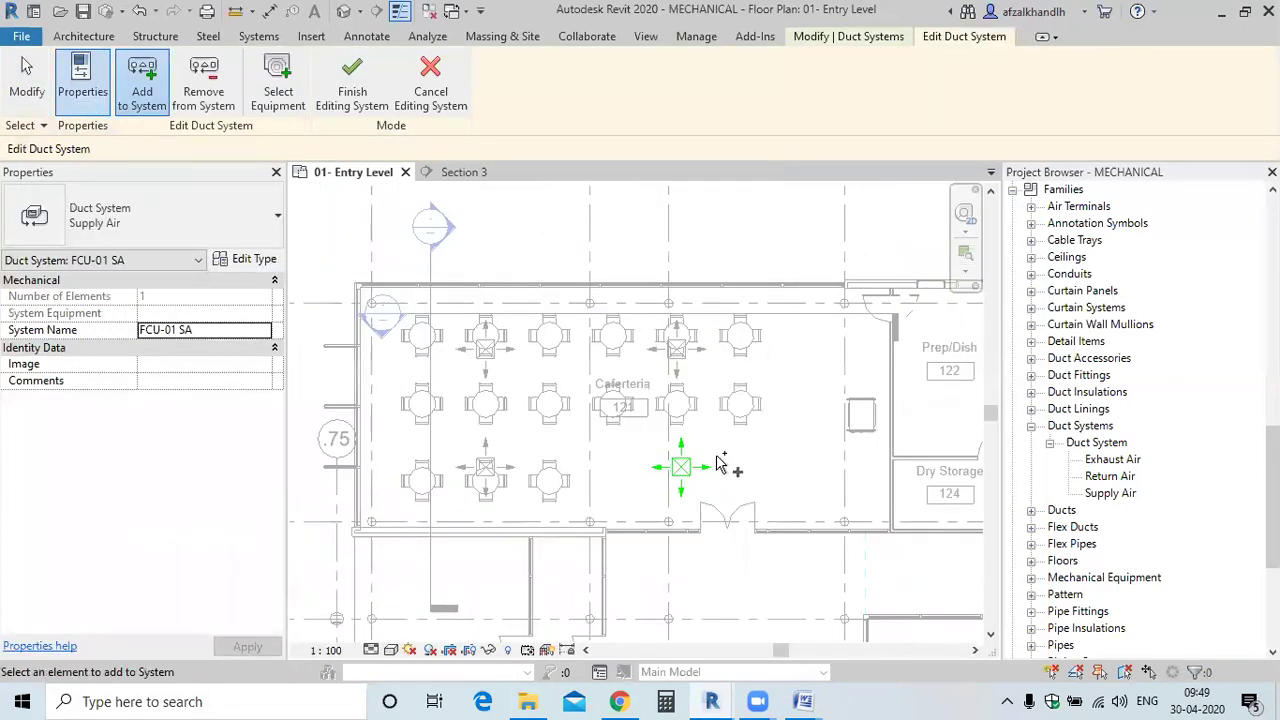
{"action": "scroll", "coordinate": [720, 420], "scroll_direction": "up", "scroll_amount": 1}
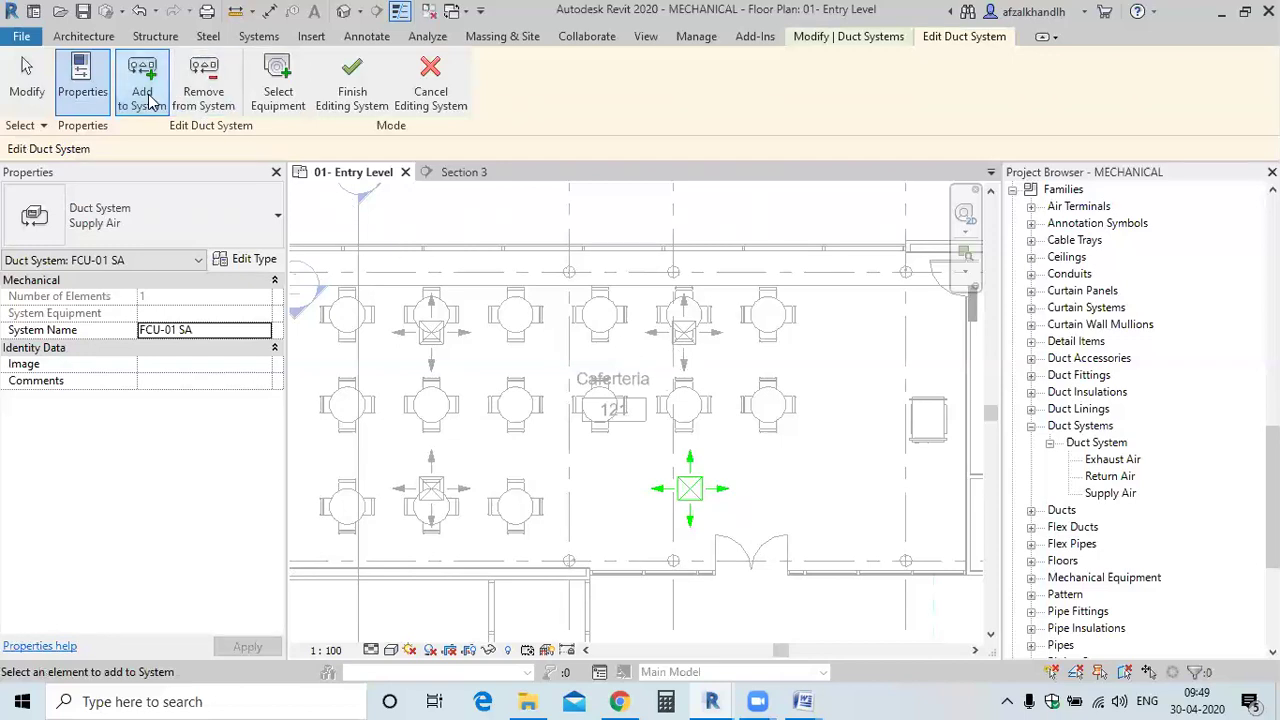
{"action": "left_click", "coordinate": [432, 362]}
{"action": "left_click", "coordinate": [444, 508]}
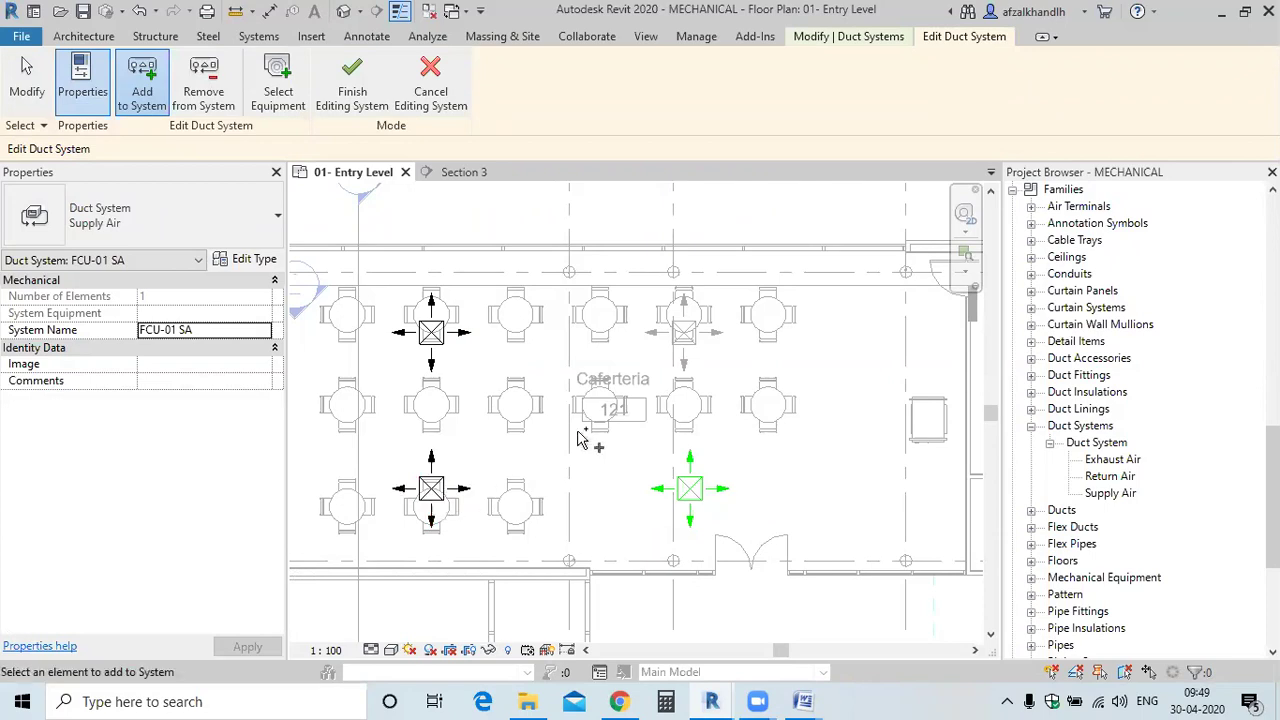
{"action": "left_click", "coordinate": [713, 341]}
{"action": "scroll", "coordinate": [712, 365], "scroll_direction": "down", "scroll_amount": 2}
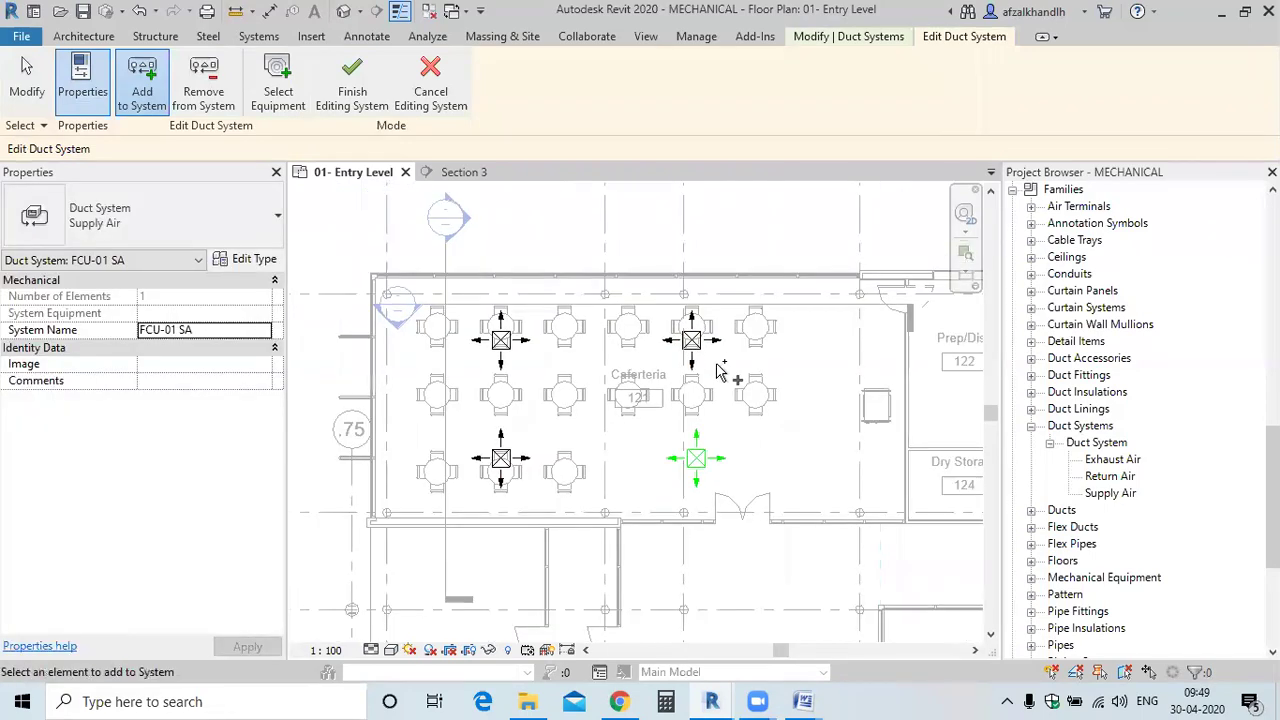
{"action": "middle_click_drag", "start_coordinate": [629, 407], "coordinate": [570, 402]}
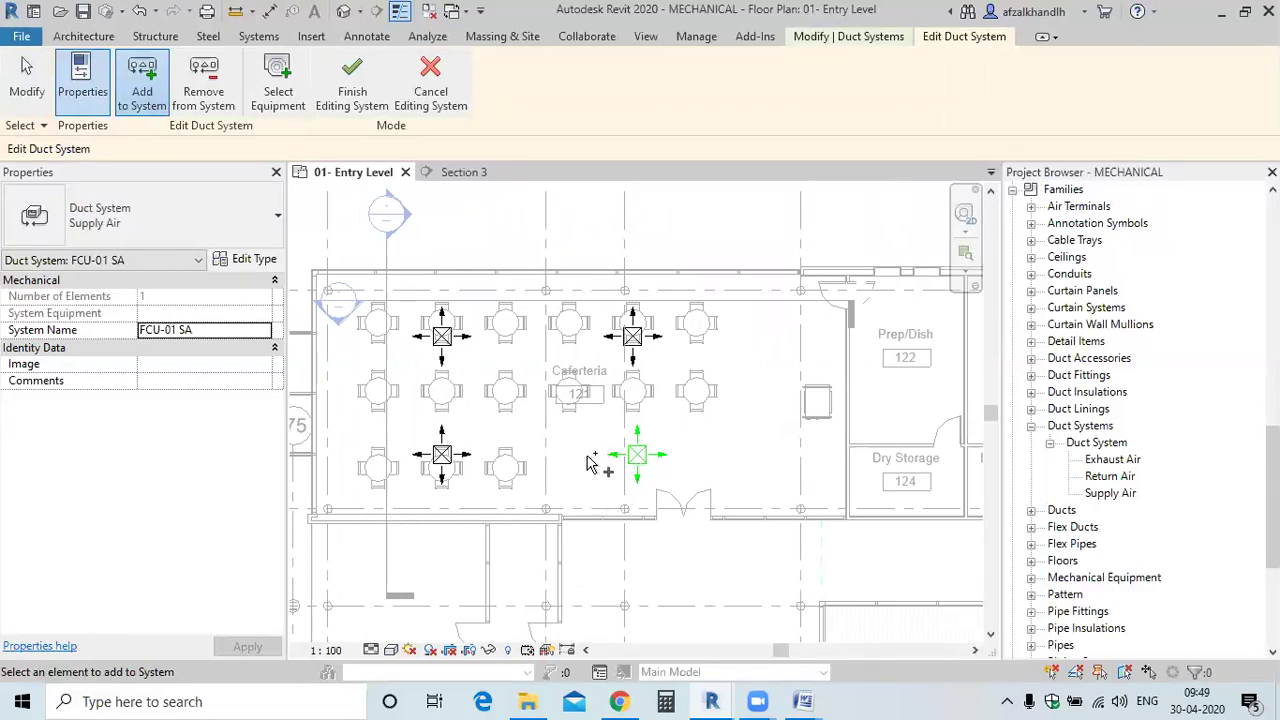
Assign fan coil unit FCU- 01 as the system's equipment and finish editing
{"action": "left_click", "coordinate": [282, 104]}
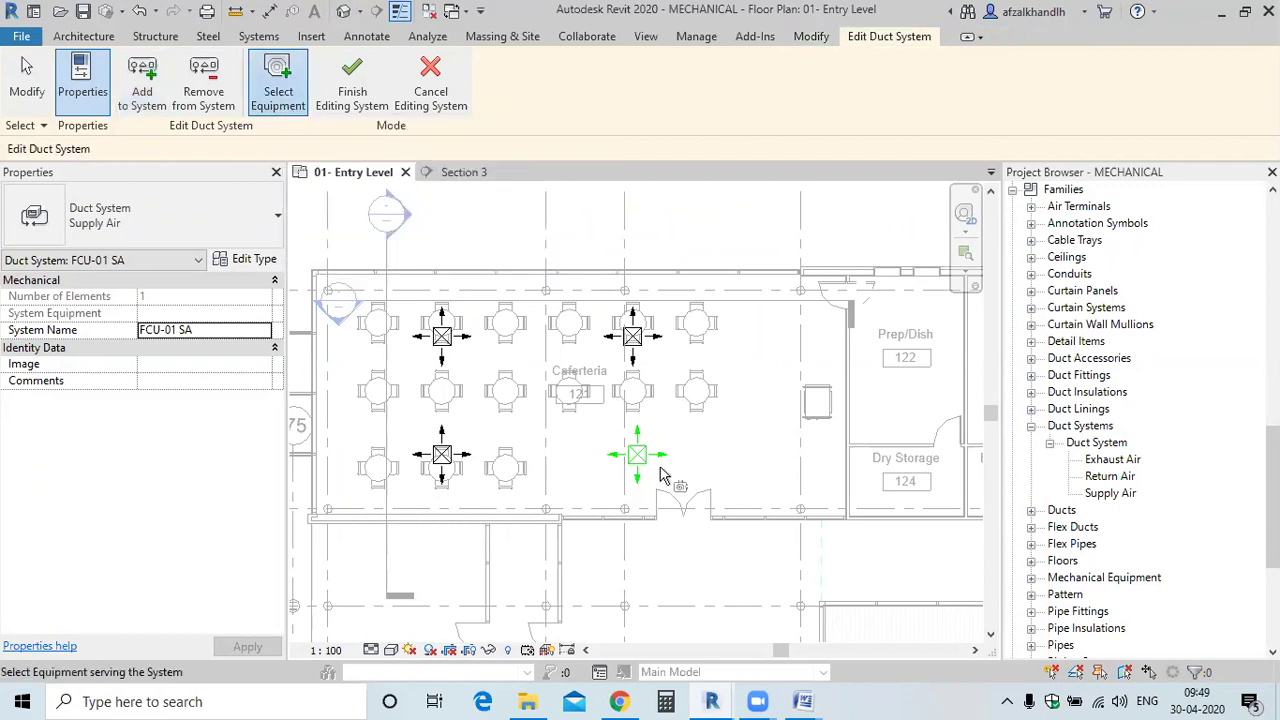
{"action": "left_click", "coordinate": [806, 428]}
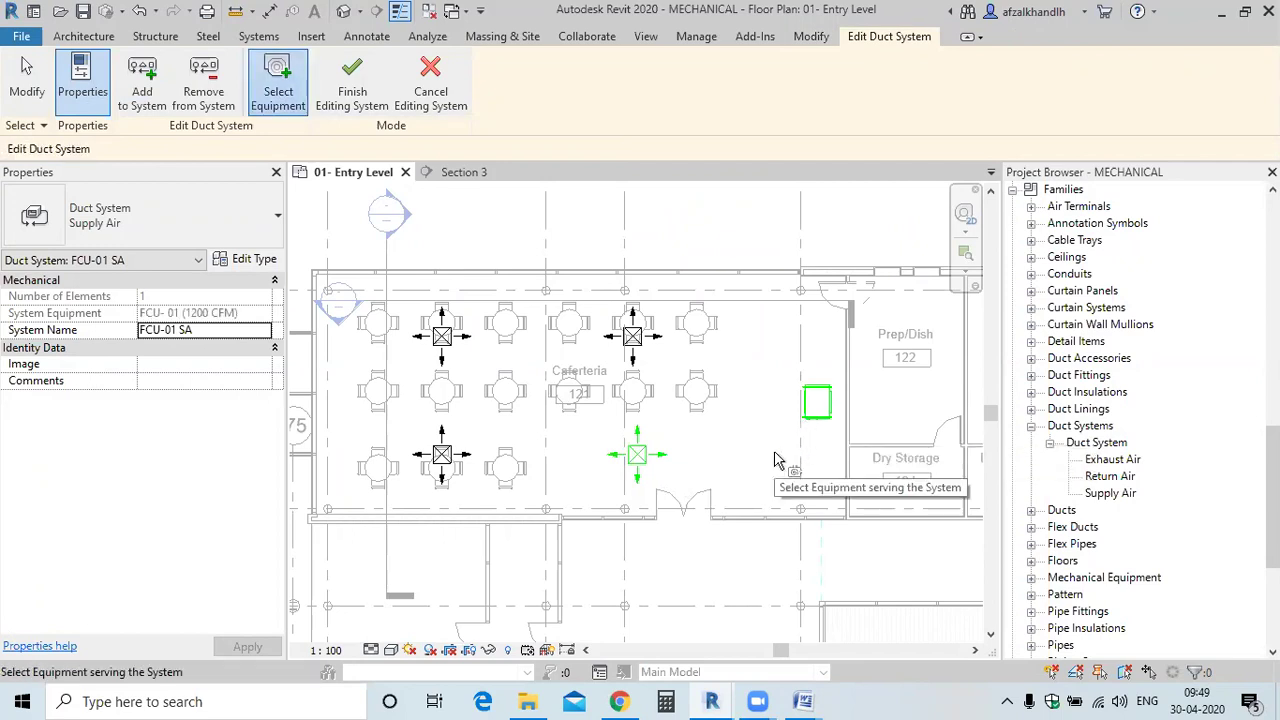
{"action": "left_click", "coordinate": [362, 108]}
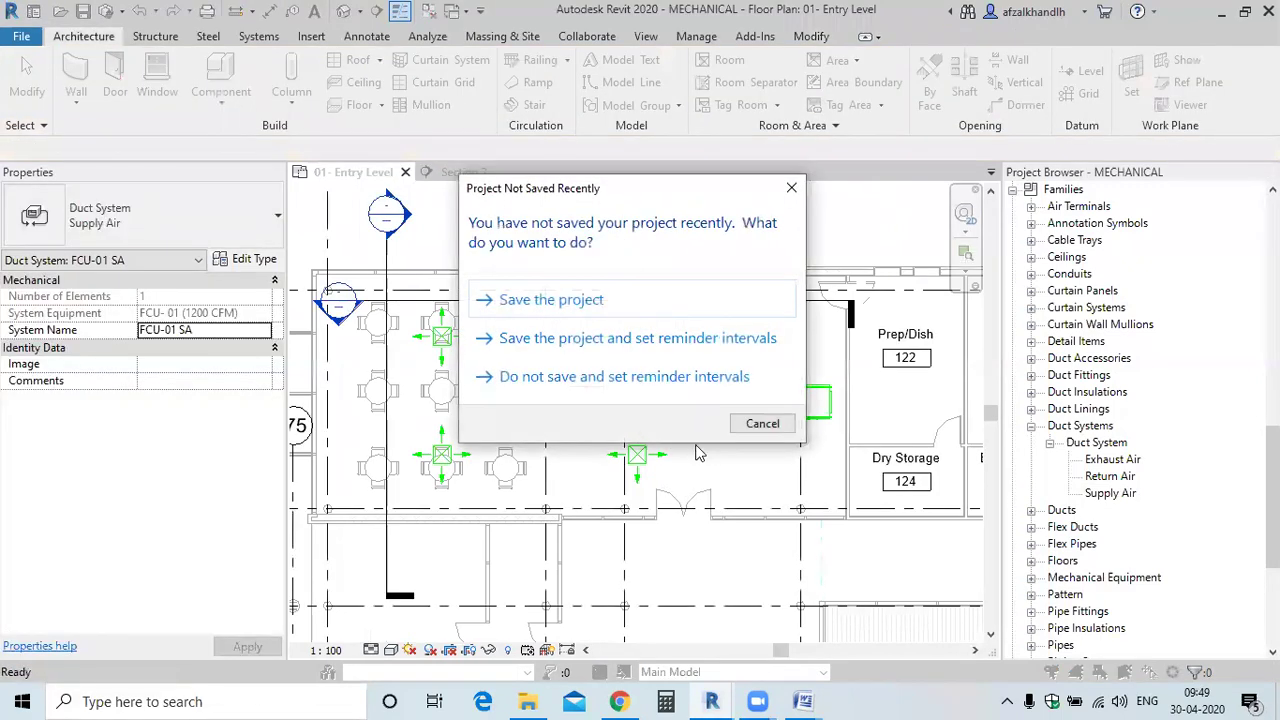
Cancel the save reminder and bring the Daily Topics Update Word document forward
{"action": "left_click", "coordinate": [740, 424]}
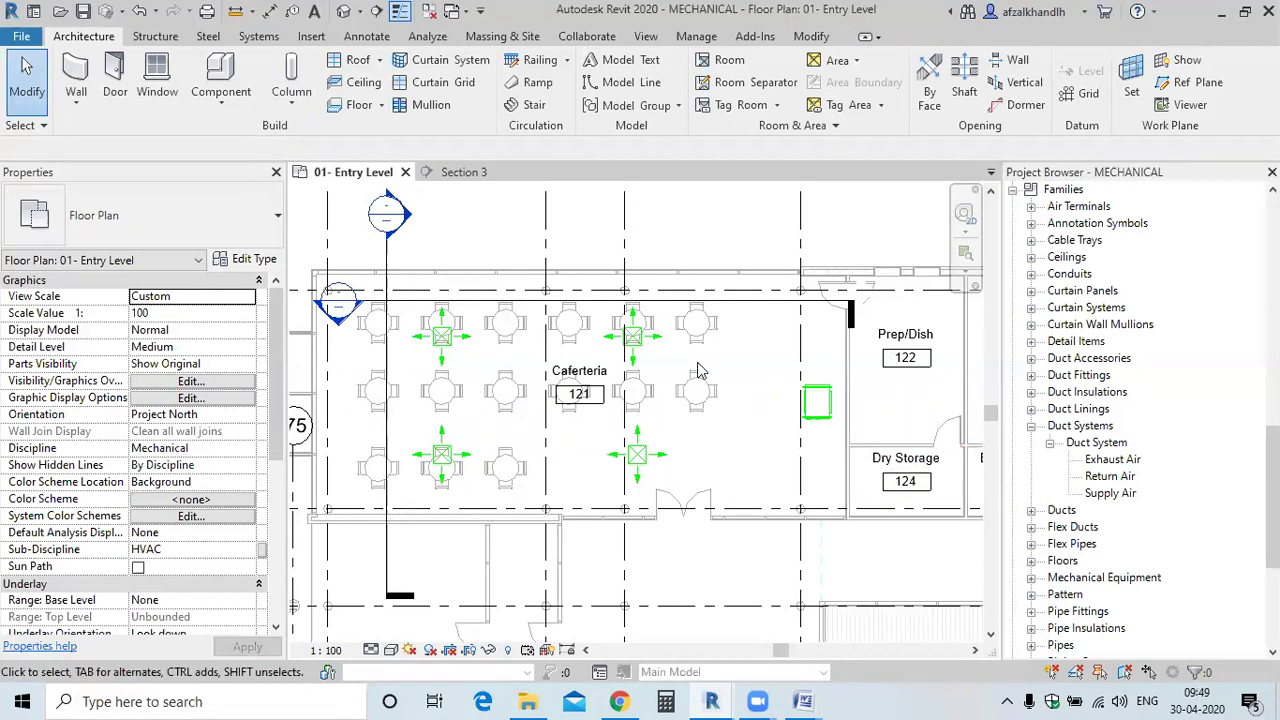
{"action": "scroll", "coordinate": [668, 452], "scroll_direction": "up", "scroll_amount": 1}
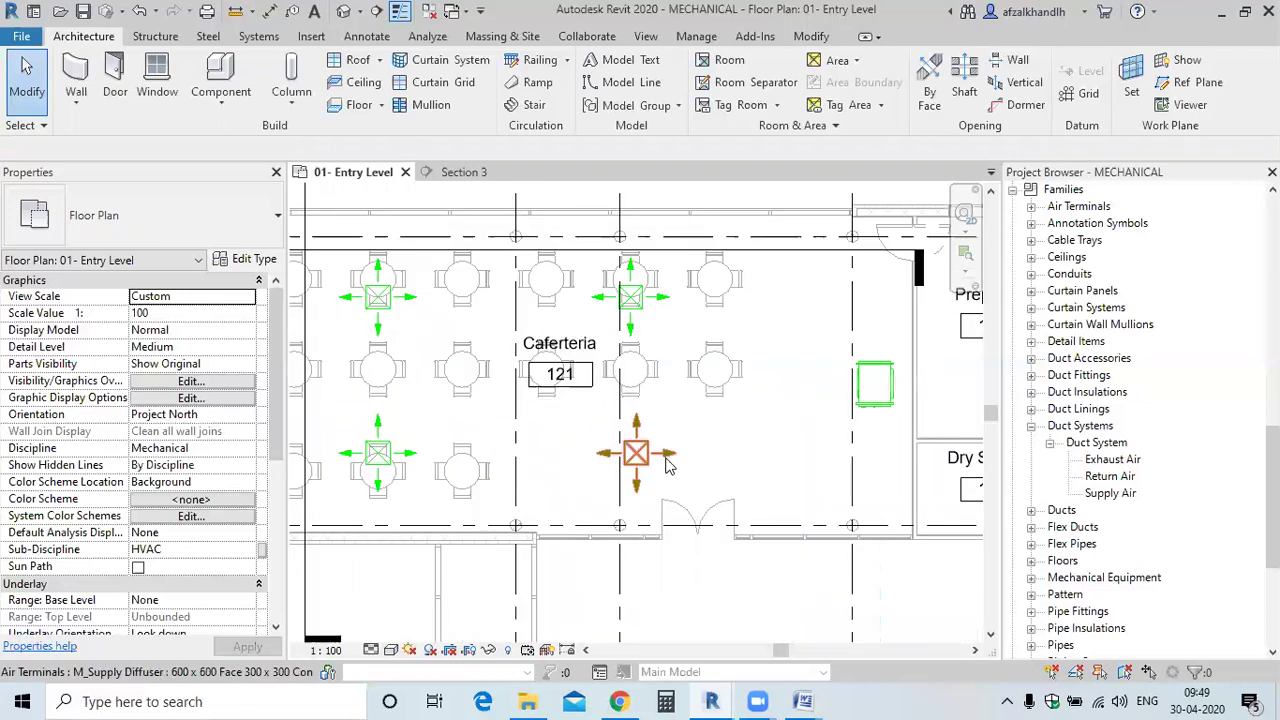
{"action": "scroll", "coordinate": [663, 462], "scroll_direction": "up", "scroll_amount": 1}
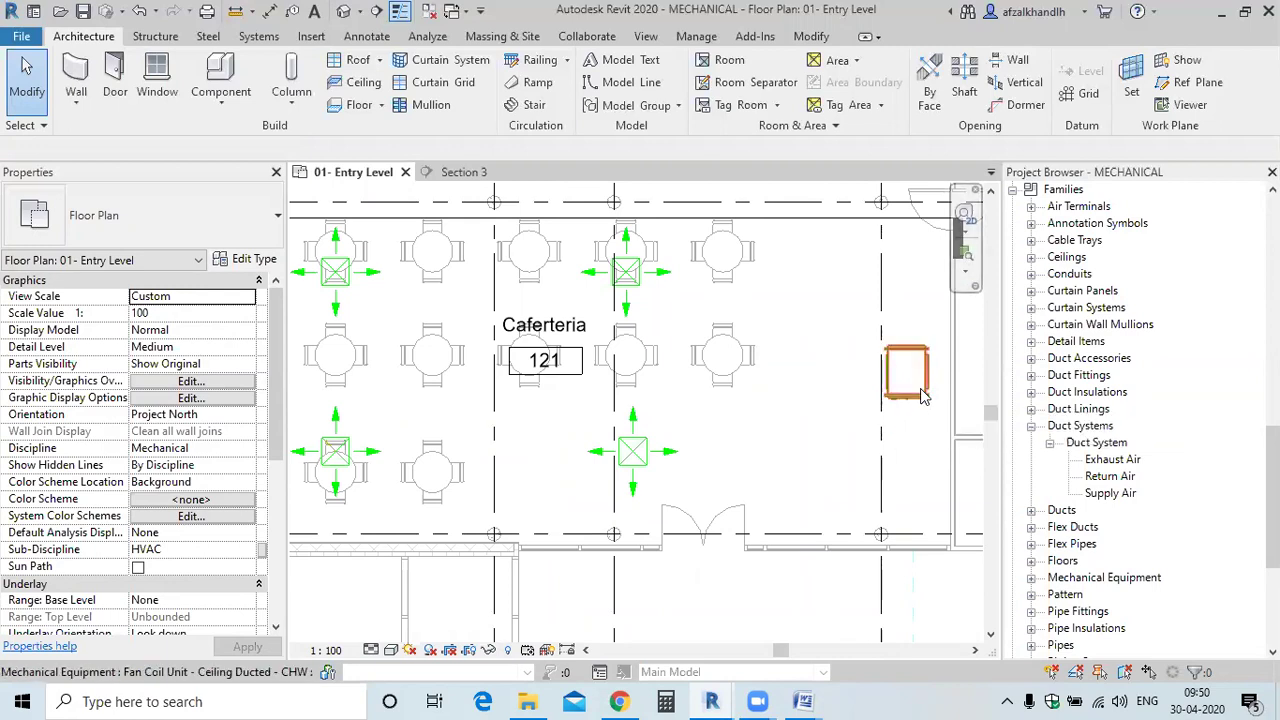
{"action": "scroll", "coordinate": [768, 402], "scroll_direction": "down", "scroll_amount": 1}
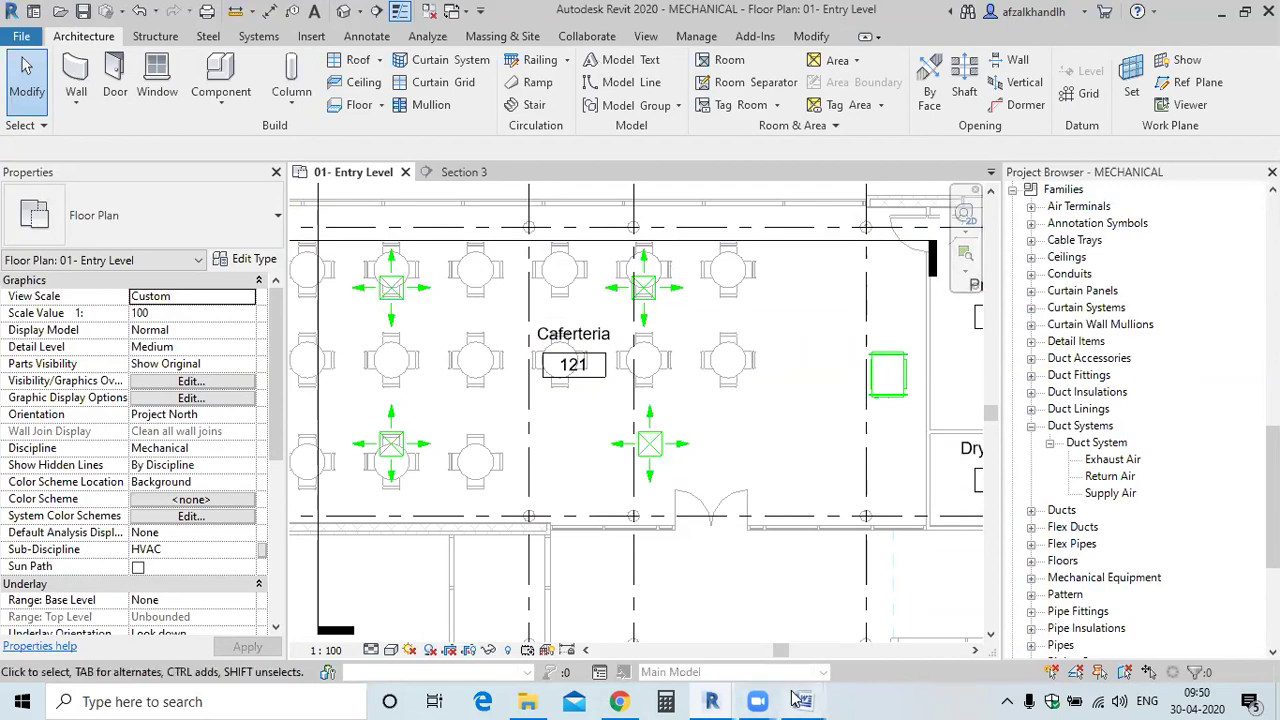
{"action": "mouse_move", "coordinate": [803, 701]}
{"action": "left_click", "coordinate": [735, 665]}
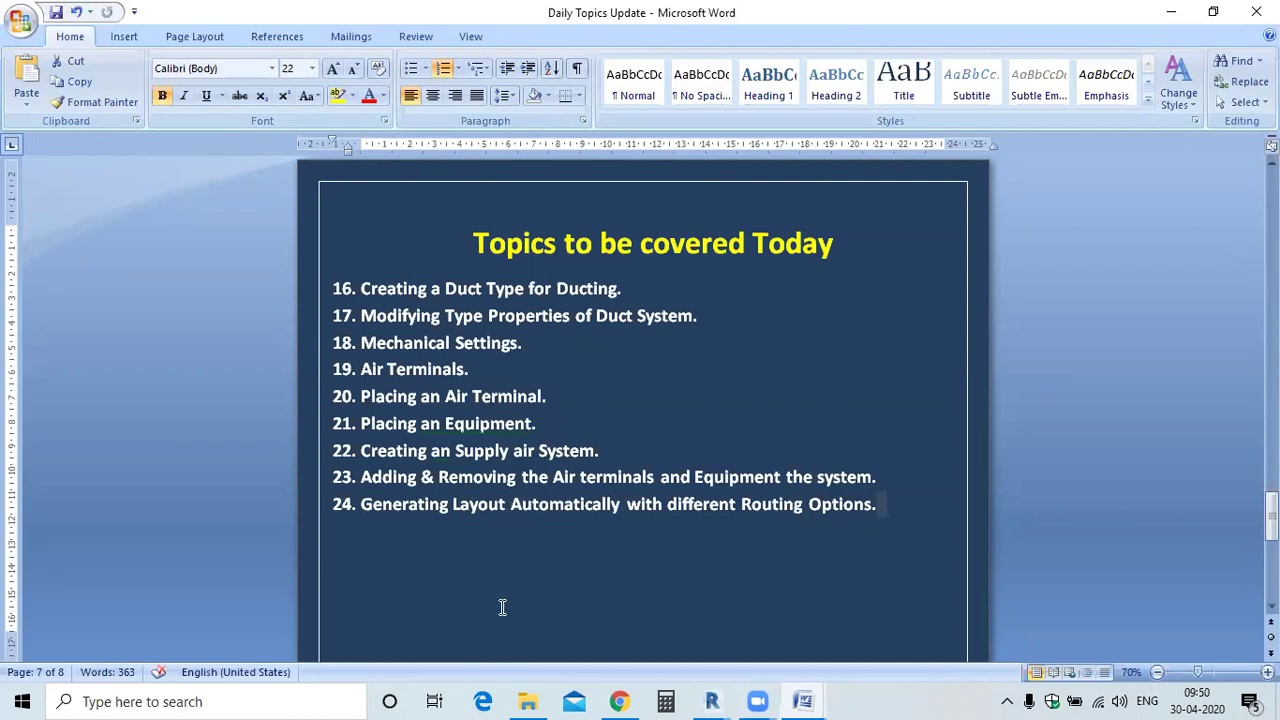
Switch from Word back to the Revit Caferteria floor plan with Alt+Tab
{"action": "key", "text": "alt+Tab"}
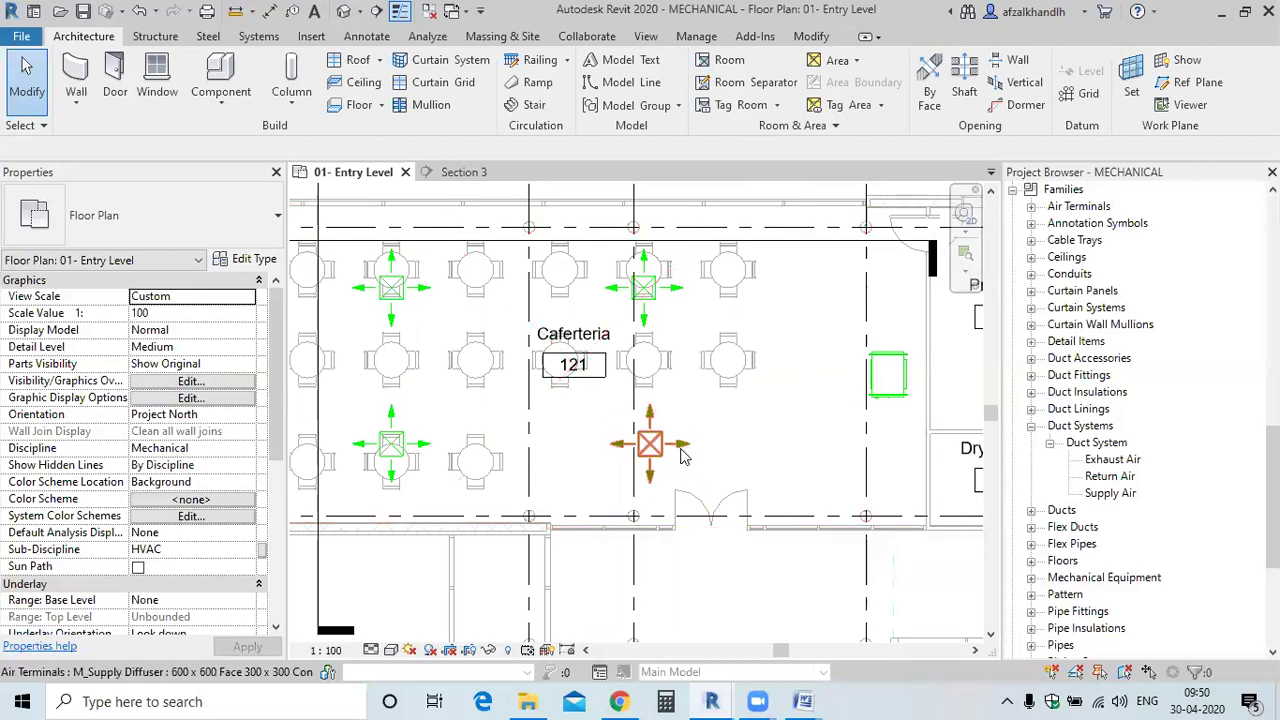
Draw a short supply duct off the fan coil unit's outlet
{"action": "left_click", "coordinate": [896, 405]}
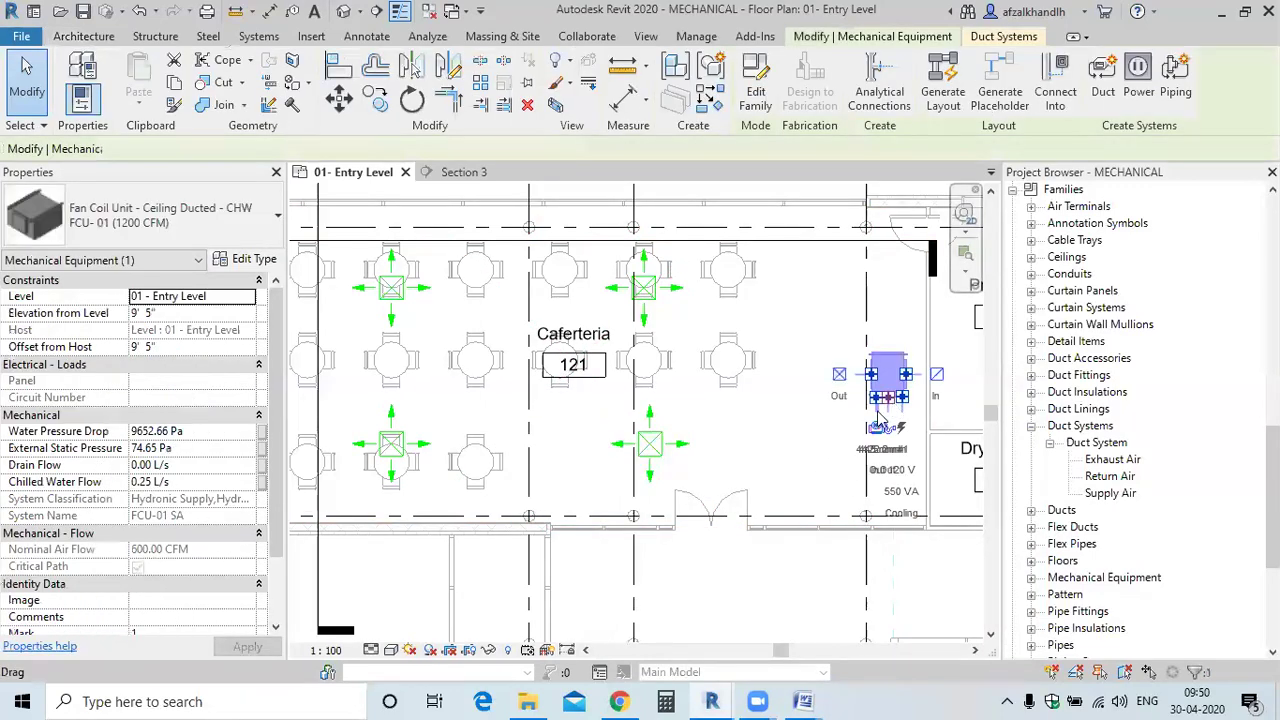
{"action": "scroll", "coordinate": [862, 402], "scroll_direction": "up", "scroll_amount": 2}
{"action": "scroll", "coordinate": [862, 402], "scroll_direction": "up", "scroll_amount": 3}
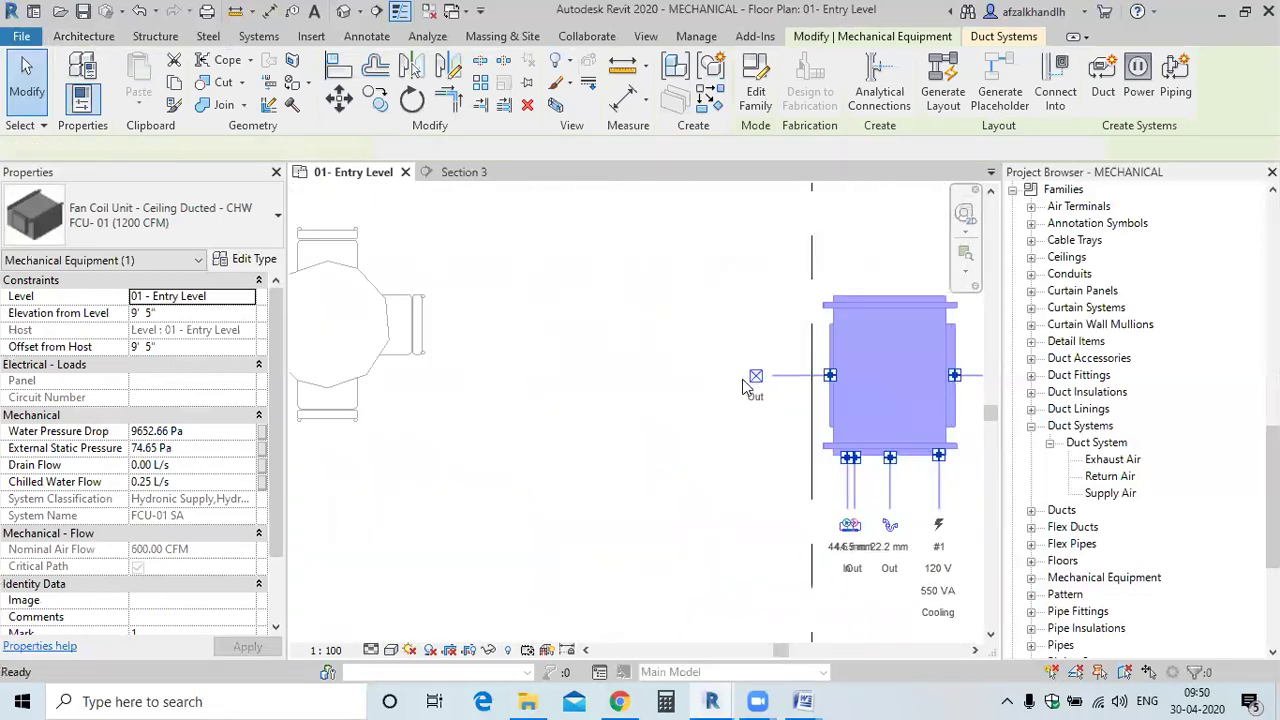
{"action": "left_click", "coordinate": [755, 379]}
{"action": "left_click", "coordinate": [731, 378]}
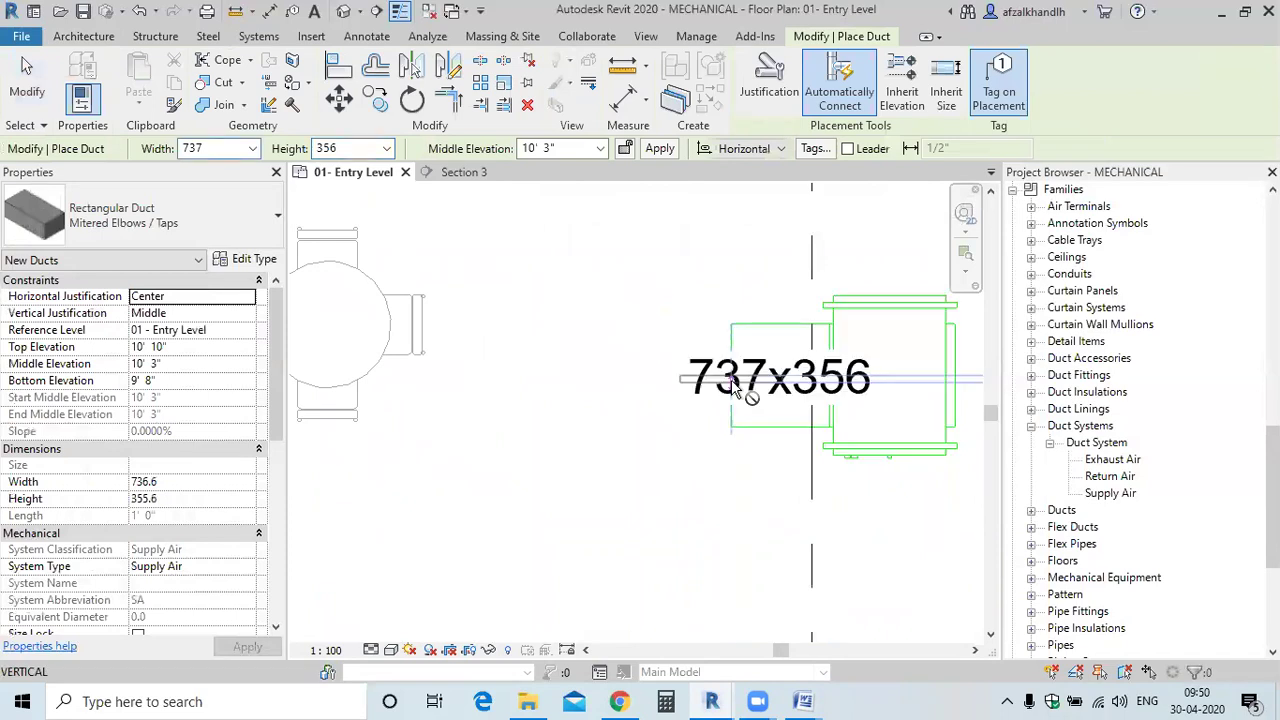
{"action": "key", "text": "Escape"}
{"action": "key", "text": "Escape"}
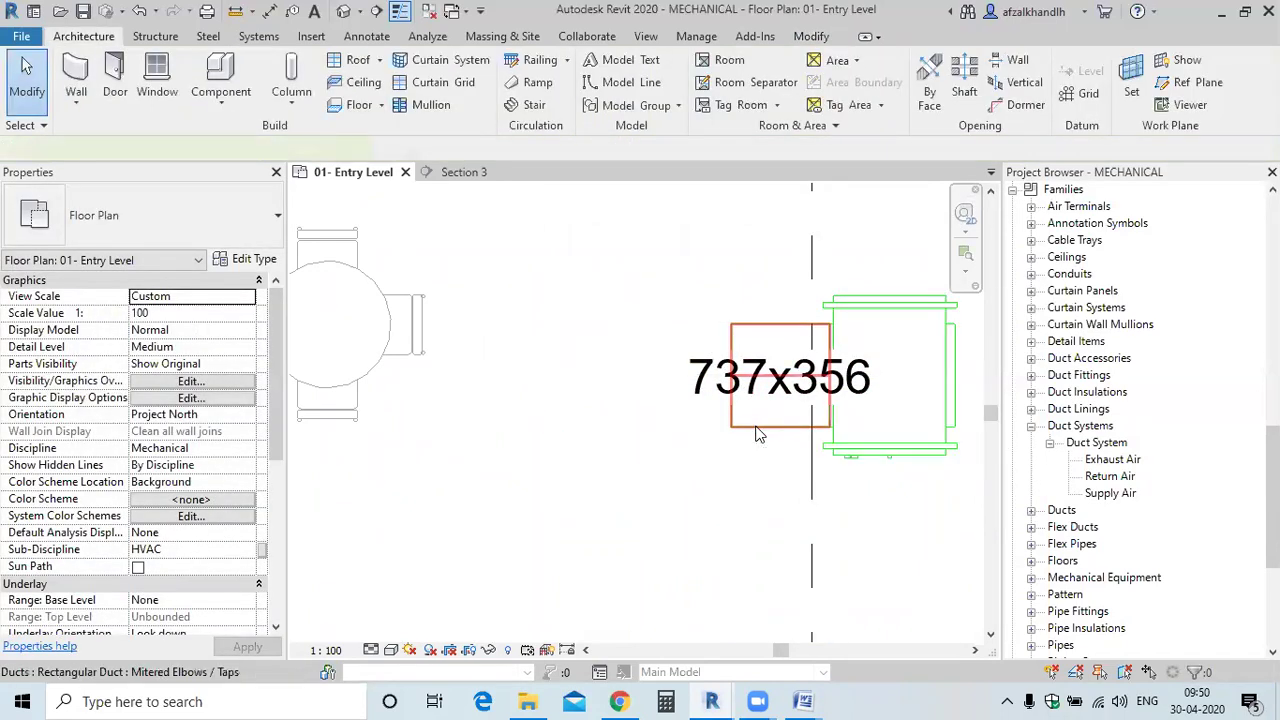
Check that the new 737x356 duct's middle elevation is 10' 3"
{"action": "left_click", "coordinate": [757, 434]}
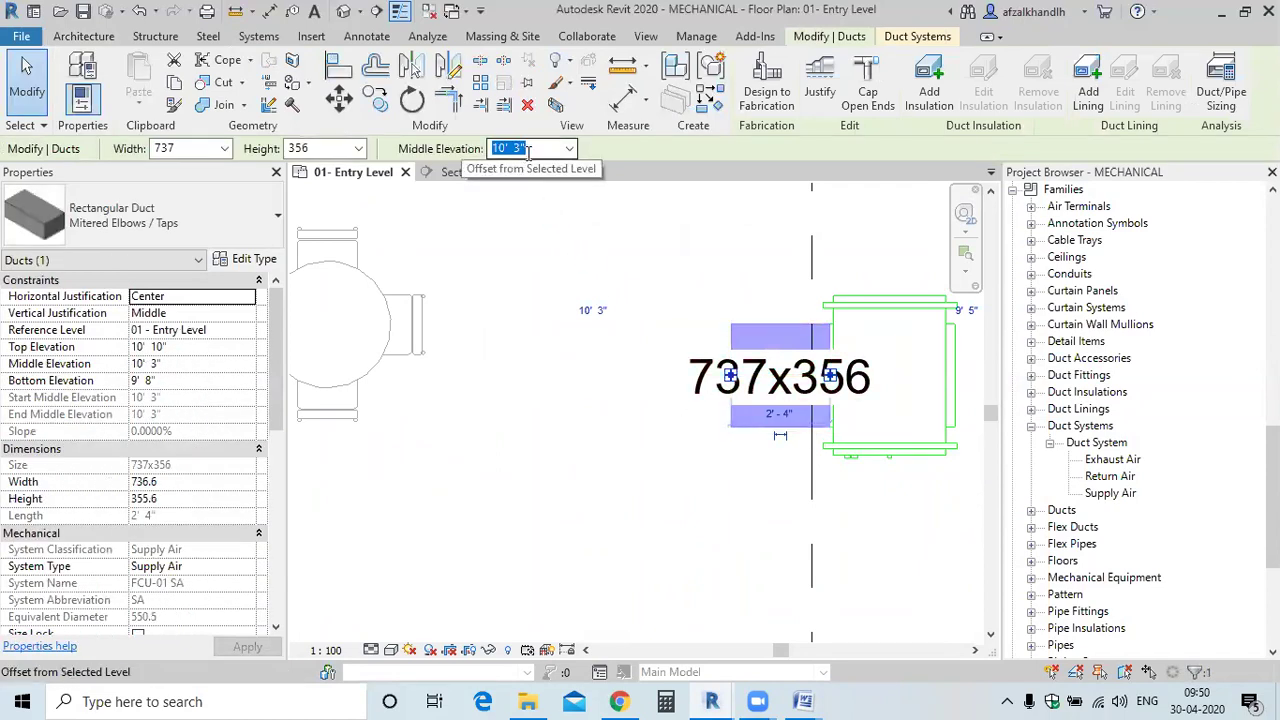
{"action": "double_click", "coordinate": [537, 148]}
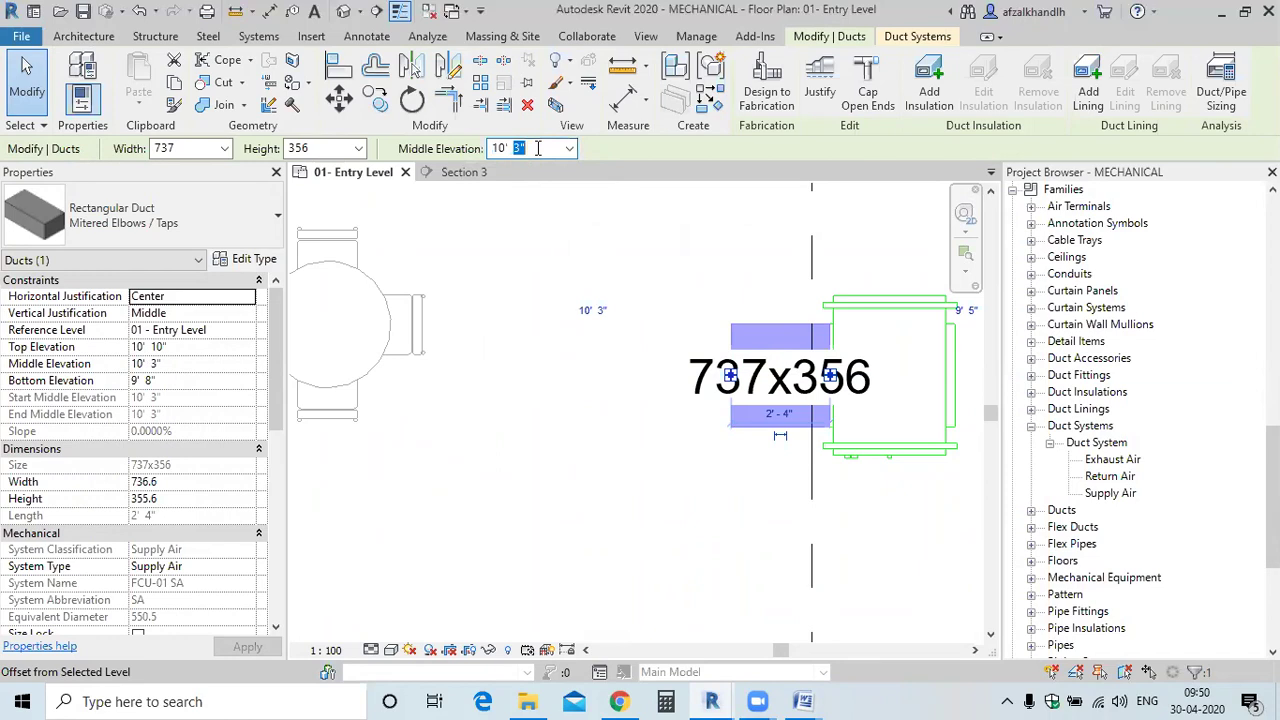
{"action": "left_click_drag", "start_coordinate": [497, 151], "coordinate": [493, 149]}
{"action": "key", "text": "Escape"}
{"action": "key", "text": "Escape"}
{"action": "left_click", "coordinate": [262, 40]}
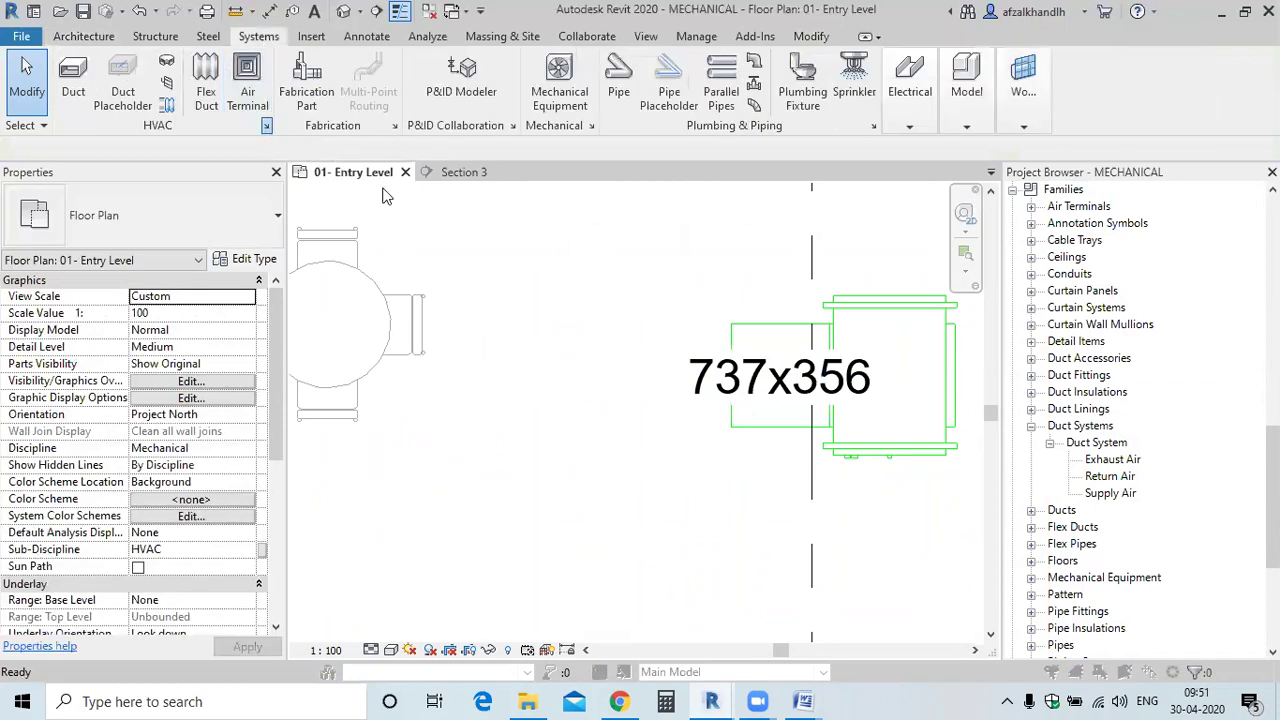
Set the duct conversion main and branch middle elevations to 10' 3", then delete the short duct
{"action": "key", "text": "m"}
{"action": "key", "text": "s"}
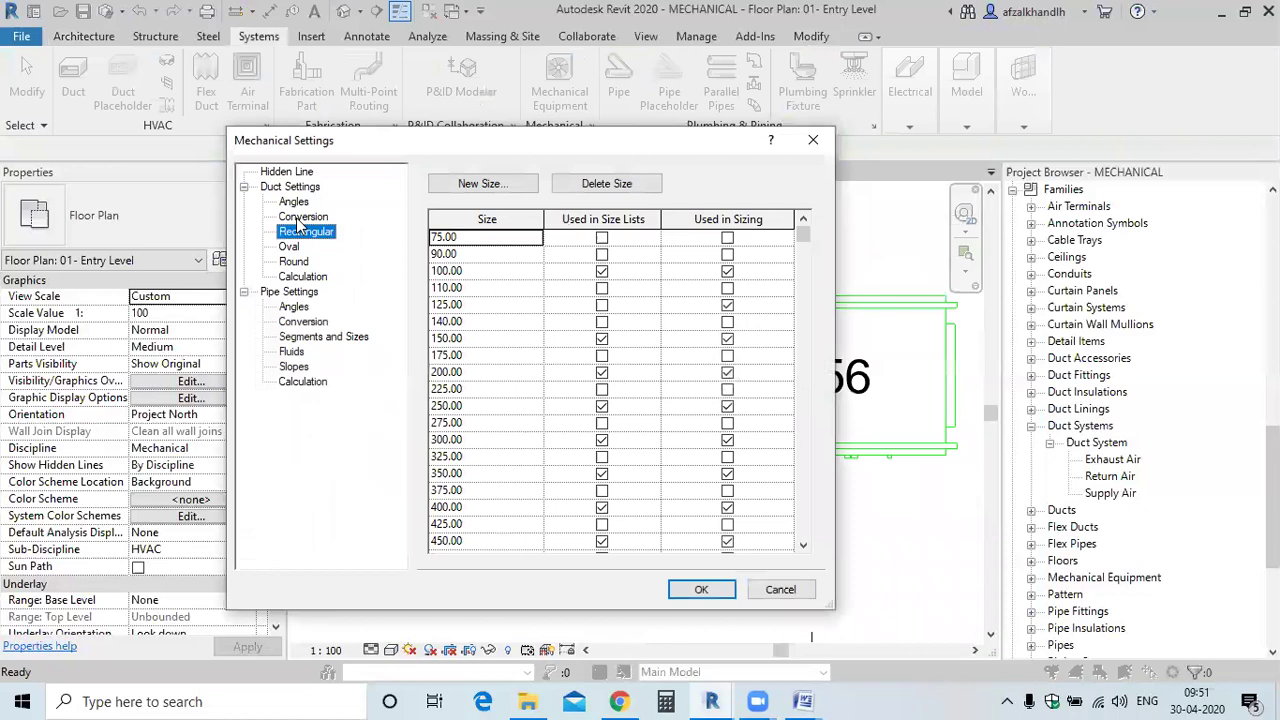
{"action": "left_click", "coordinate": [302, 217]}
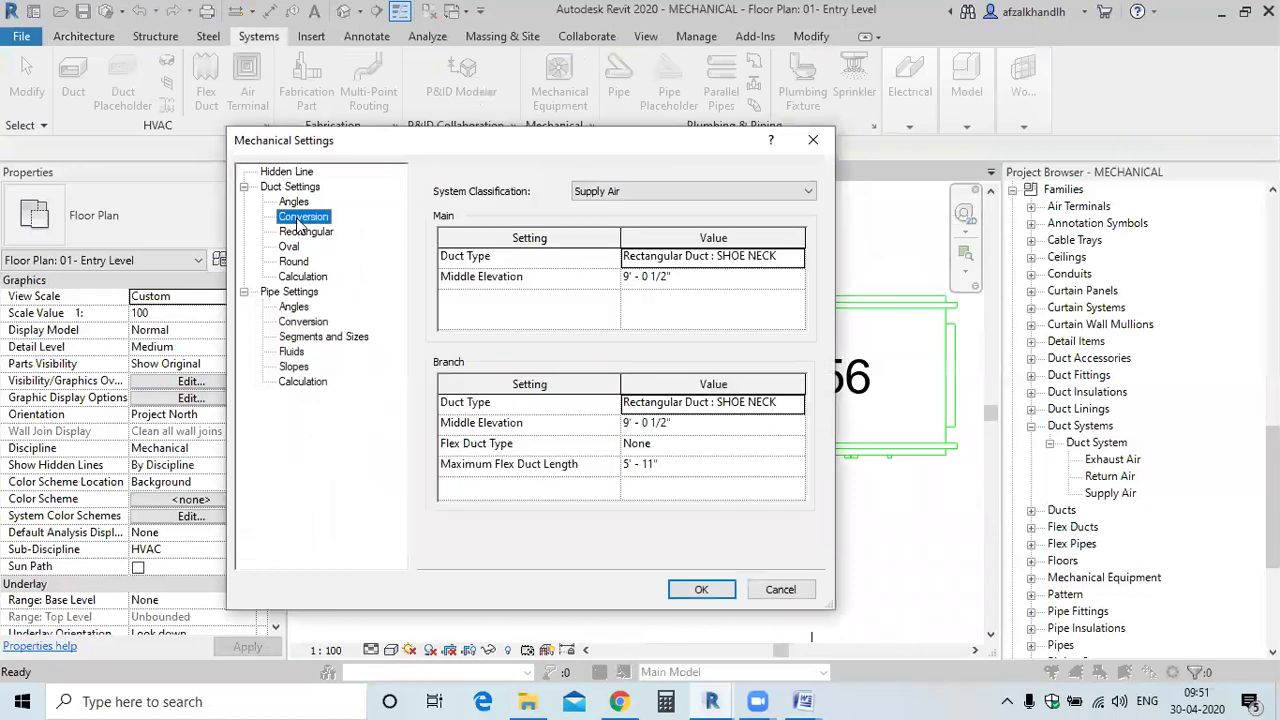
{"action": "left_click", "coordinate": [680, 280]}
{"action": "left_click_drag", "start_coordinate": [686, 276], "coordinate": [601, 283]}
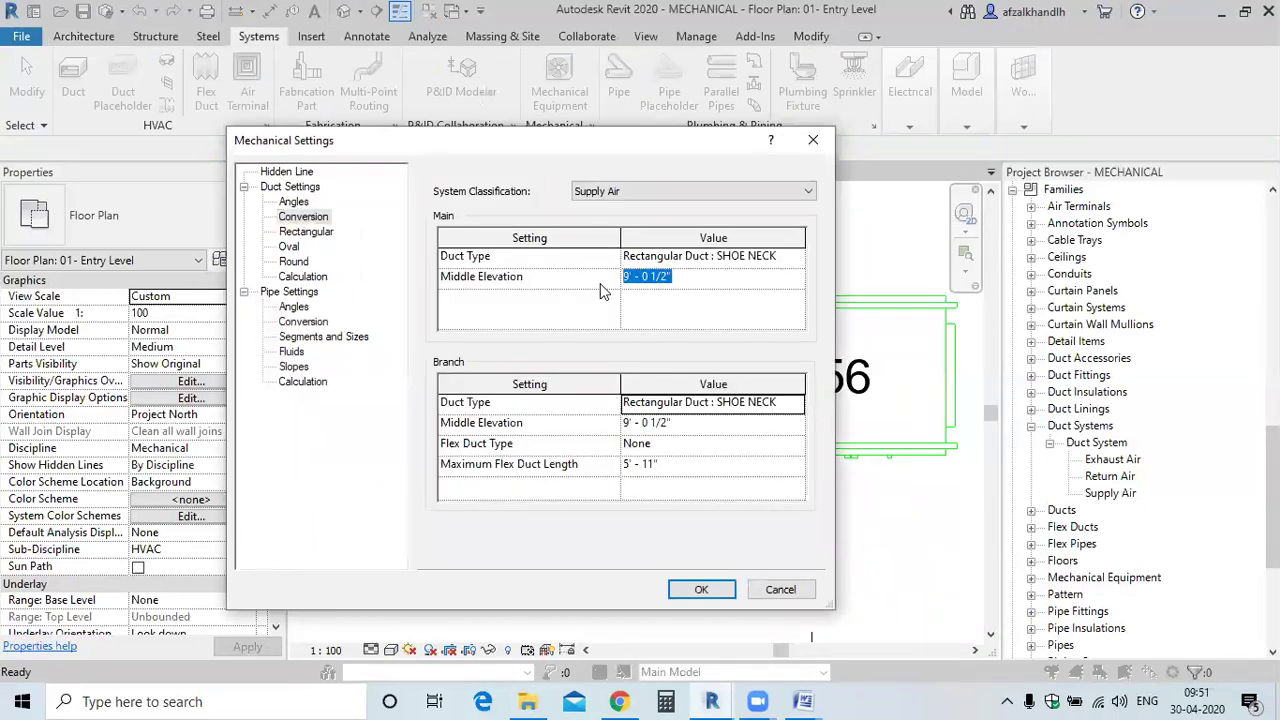
{"action": "type", "text": "10' 3\""}
{"action": "left_click", "coordinate": [676, 423]}
{"action": "left_click_drag", "start_coordinate": [680, 424], "coordinate": [628, 424]}
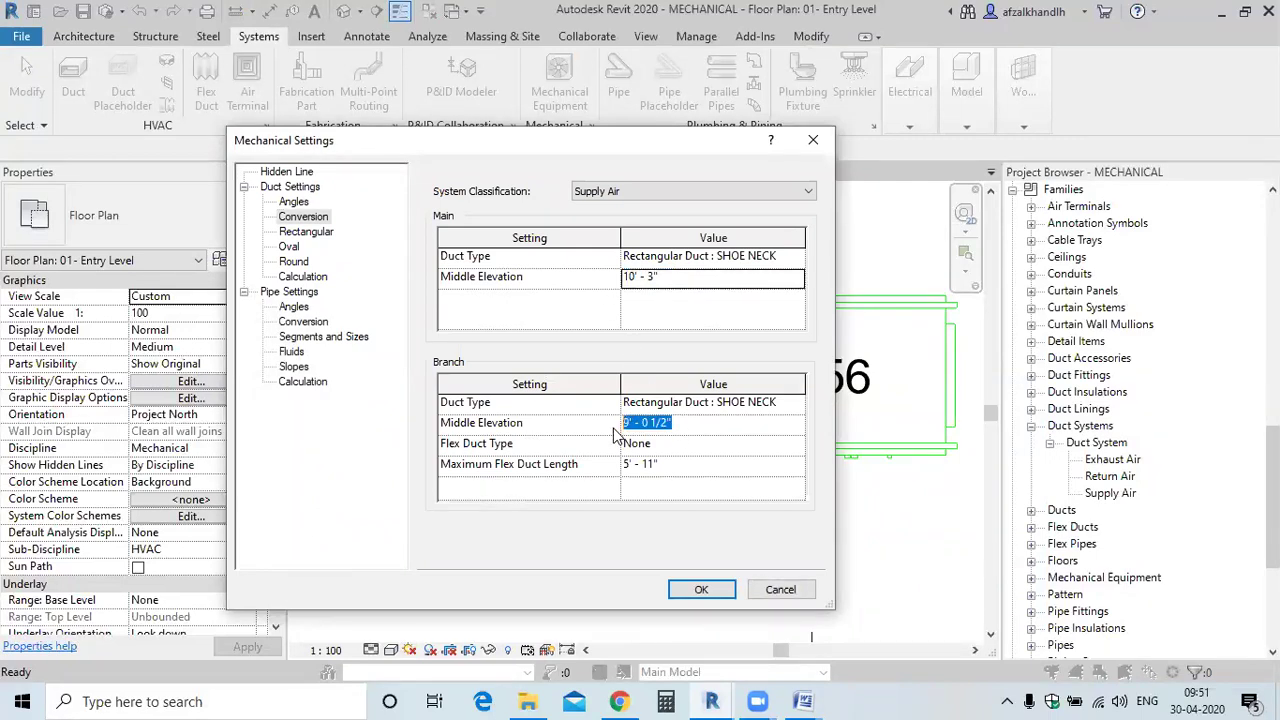
{"action": "type", "text": "10' 3\""}
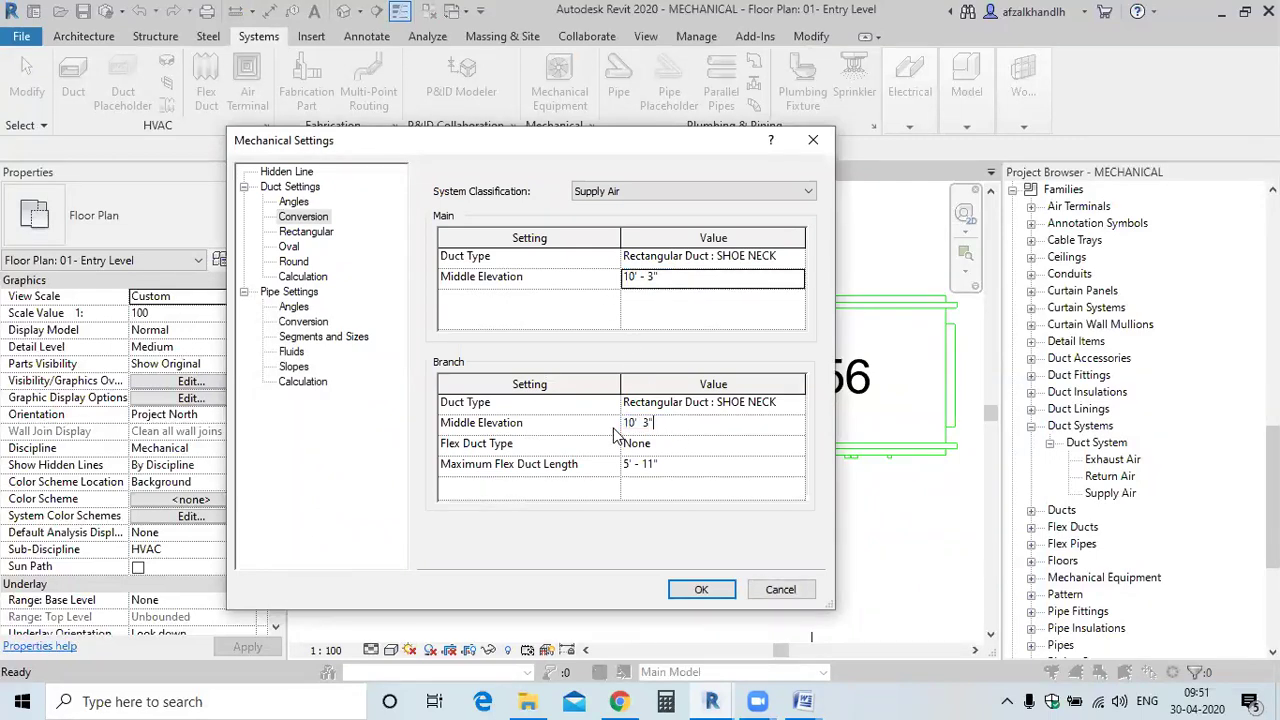
{"action": "left_click", "coordinate": [701, 590]}
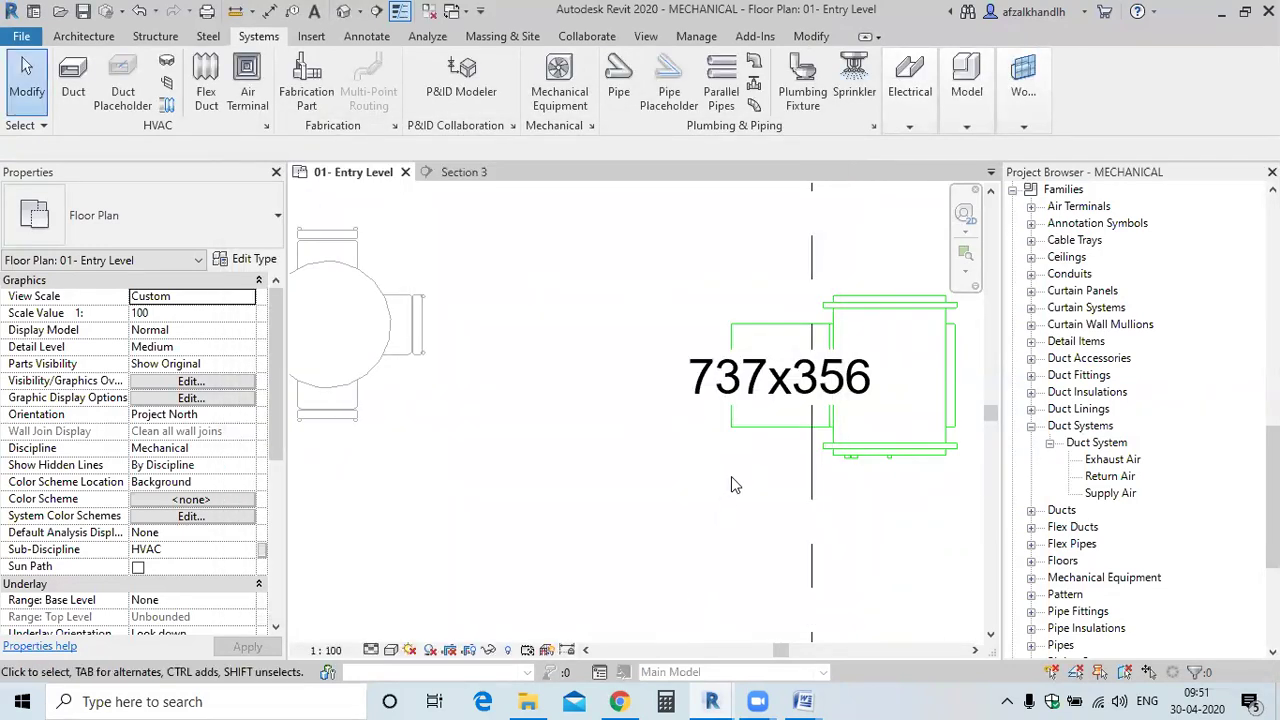
{"action": "left_click", "coordinate": [772, 425]}
{"action": "key", "text": "Delete"}
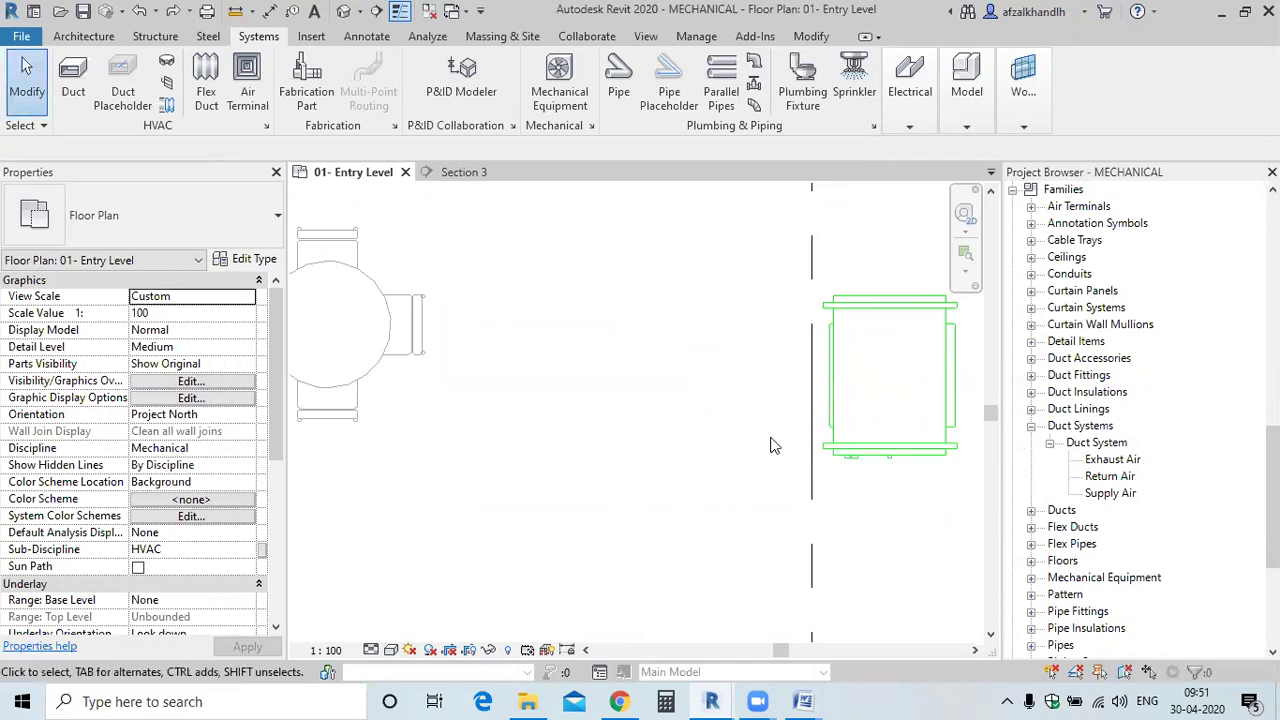
Draw a 737x356 duct from the fan coil unit's outlet and delete its size tag
{"action": "scroll", "coordinate": [780, 420], "scroll_direction": "down", "scroll_amount": 3}
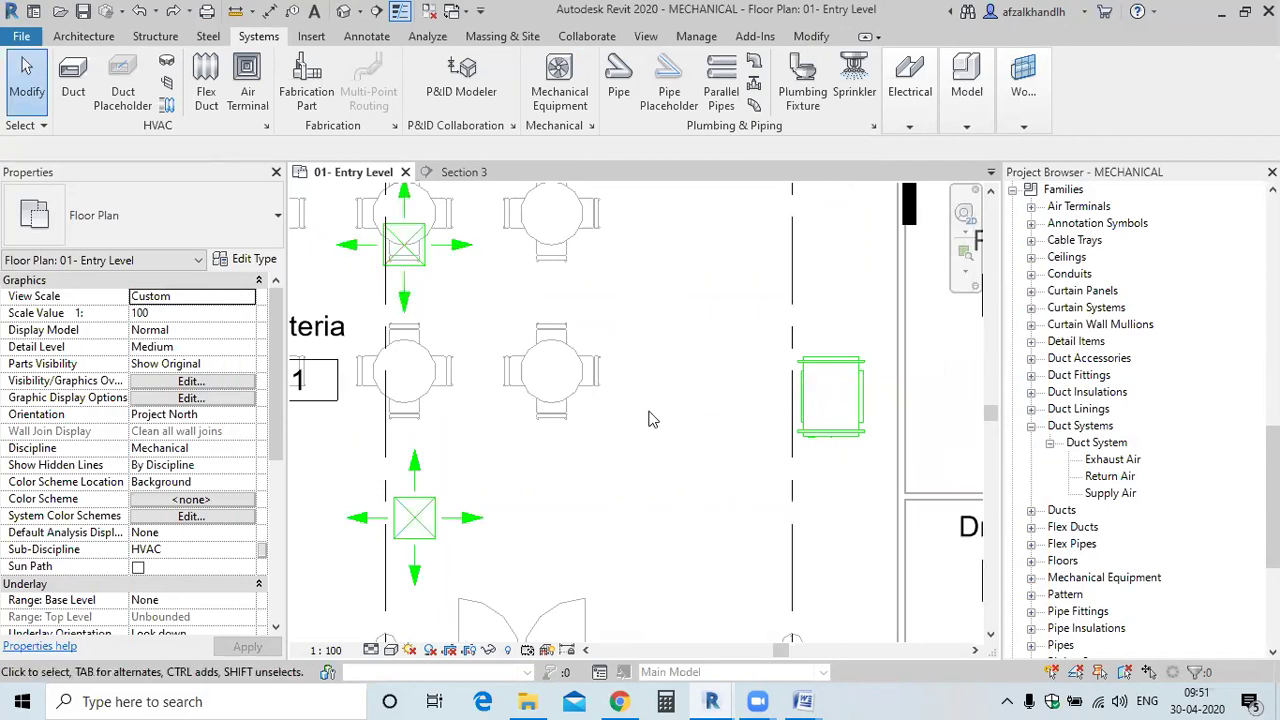
{"action": "middle_click_drag", "start_coordinate": [420, 305], "coordinate": [452, 349]}
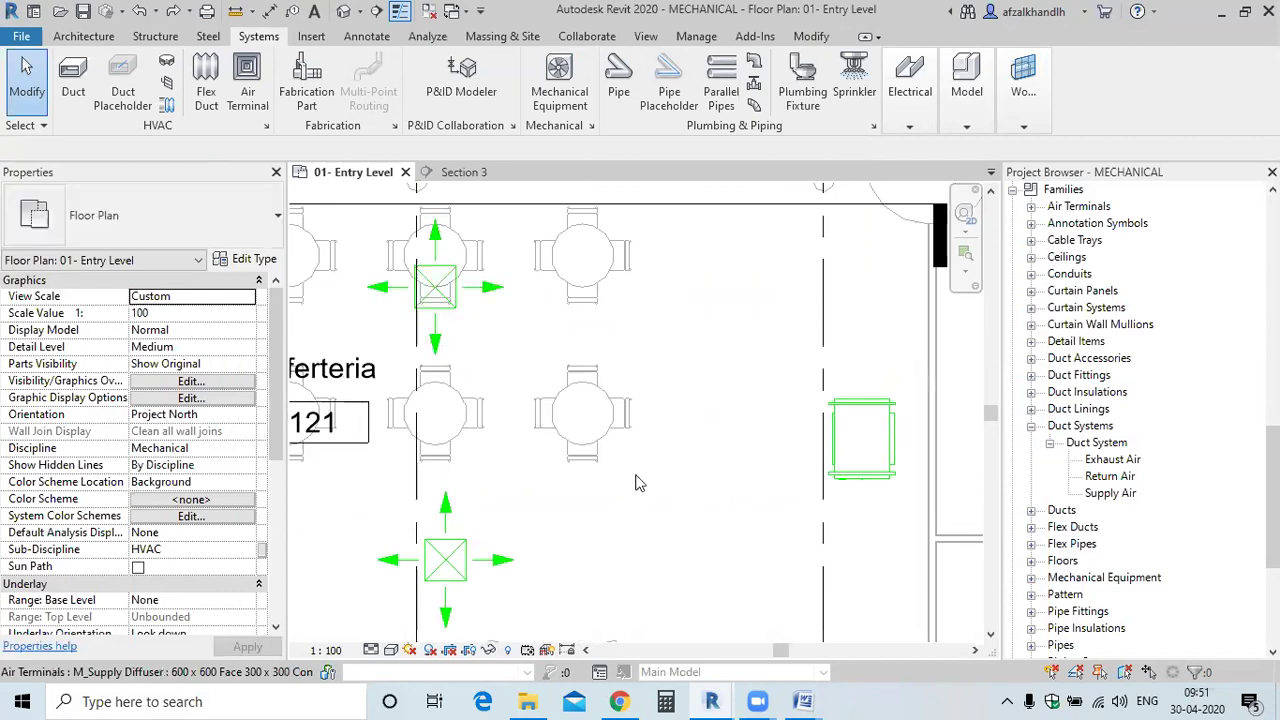
{"action": "scroll", "coordinate": [862, 478], "scroll_direction": "up", "scroll_amount": 2}
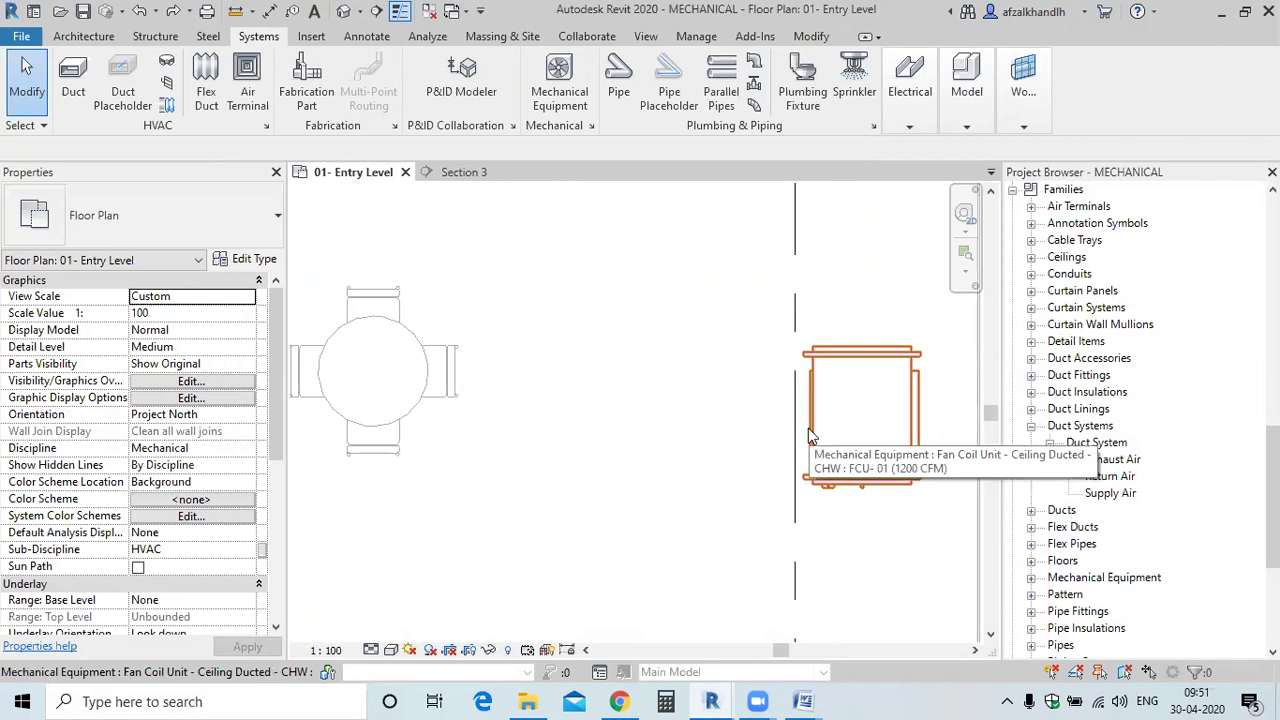
{"action": "left_click", "coordinate": [817, 496]}
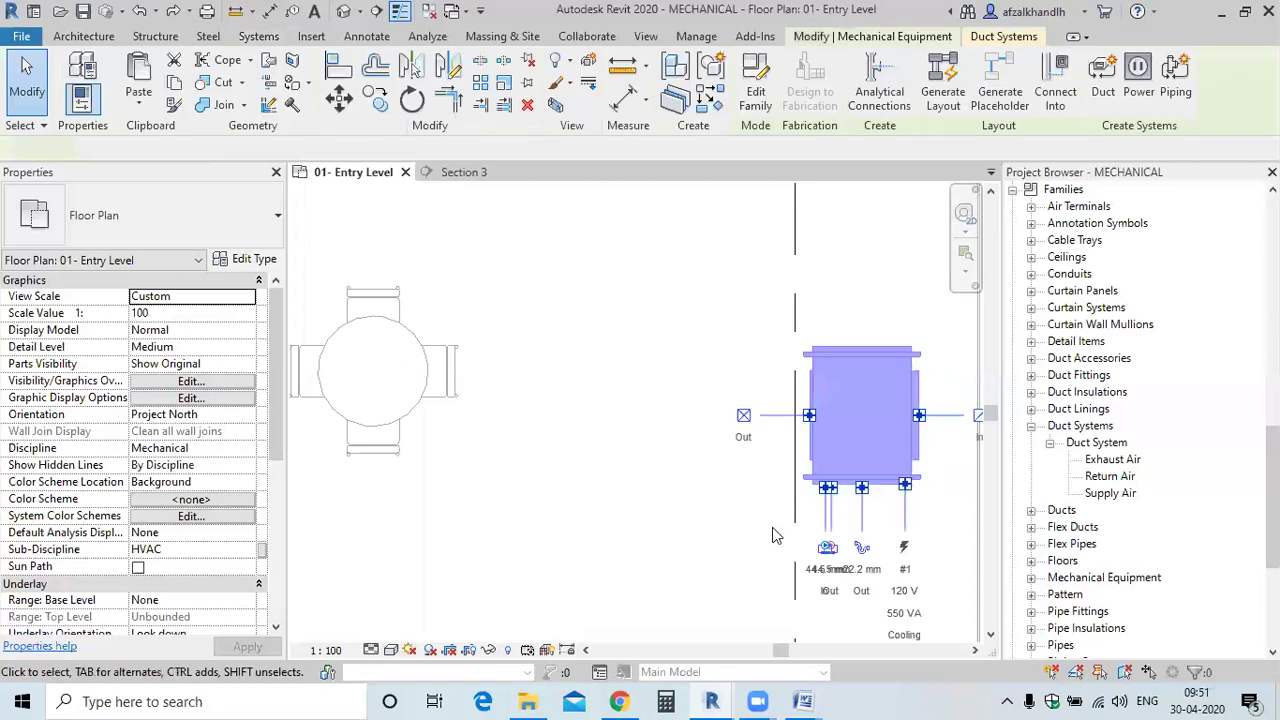
{"action": "left_click", "coordinate": [743, 414]}
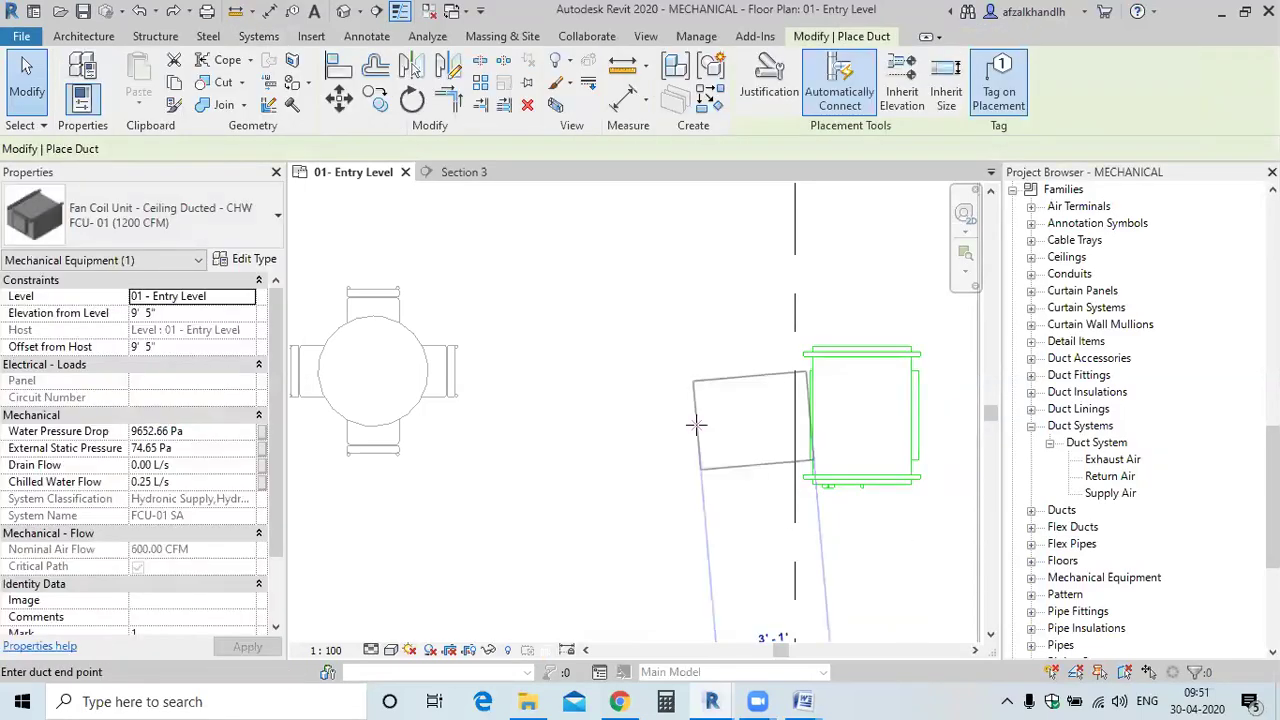
{"action": "key", "text": "Escape"}
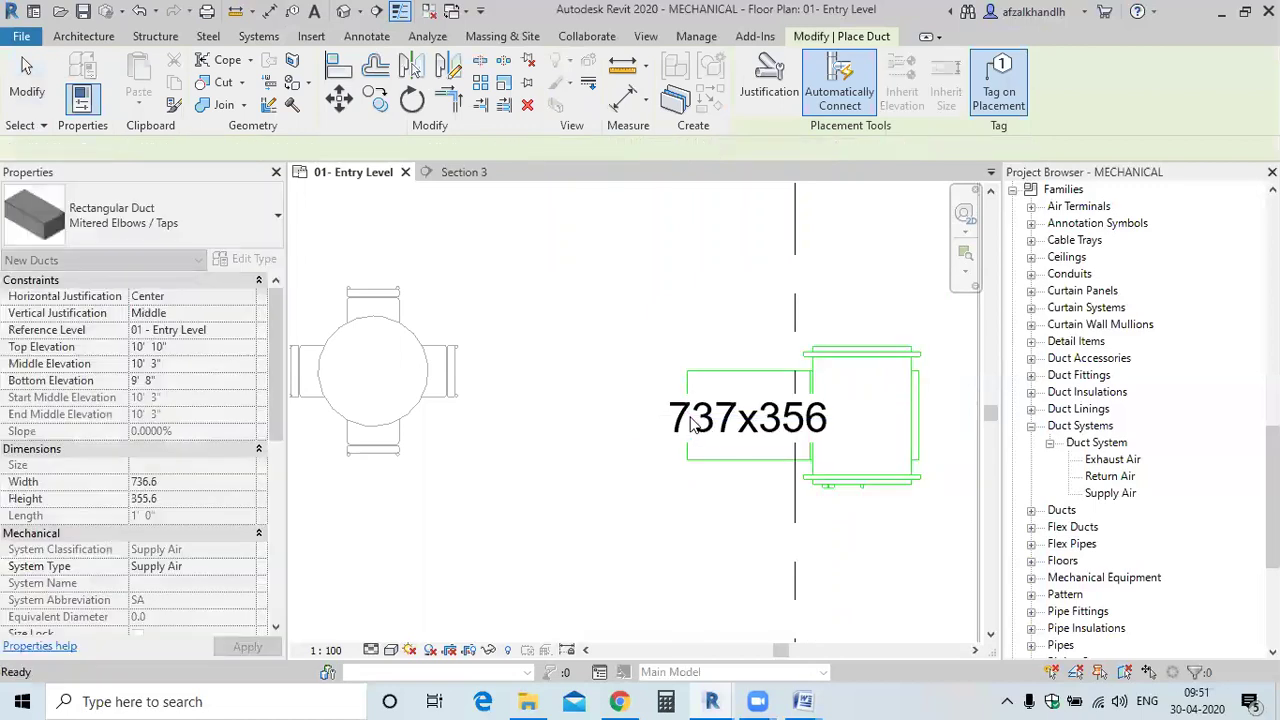
{"action": "key", "text": "Escape"}
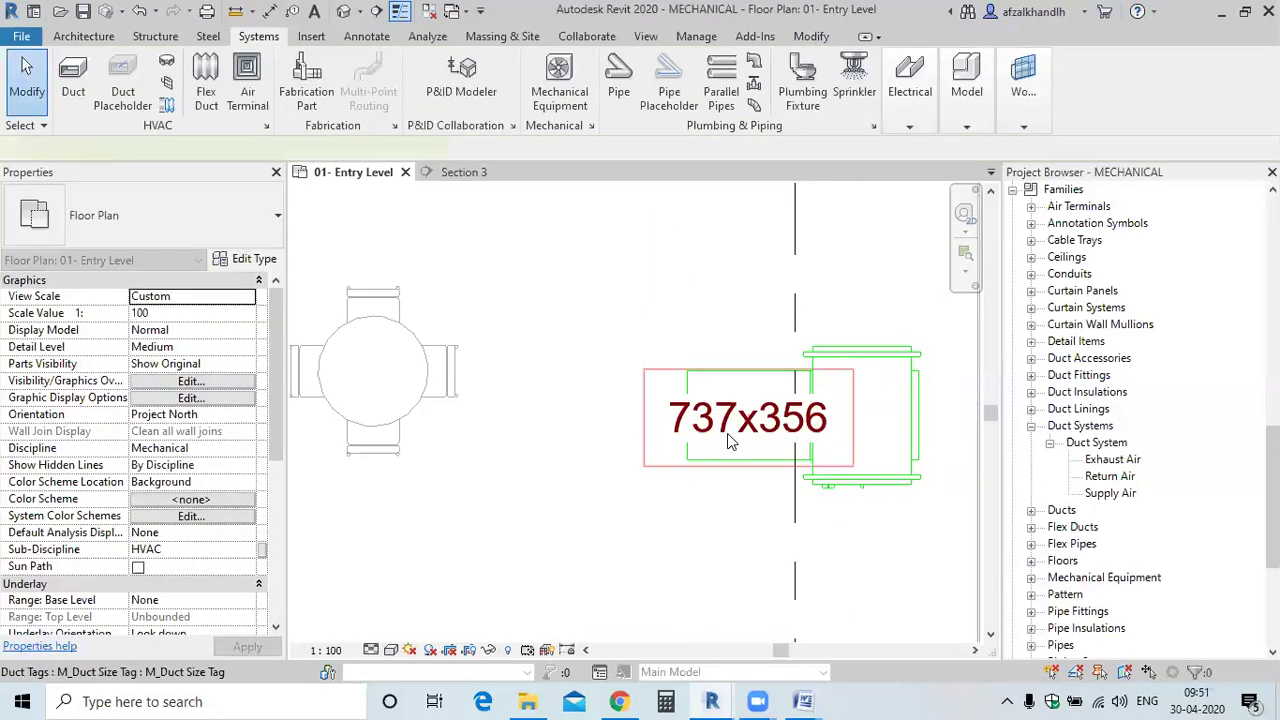
{"action": "left_click", "coordinate": [729, 437]}
{"action": "key", "text": "Delete"}
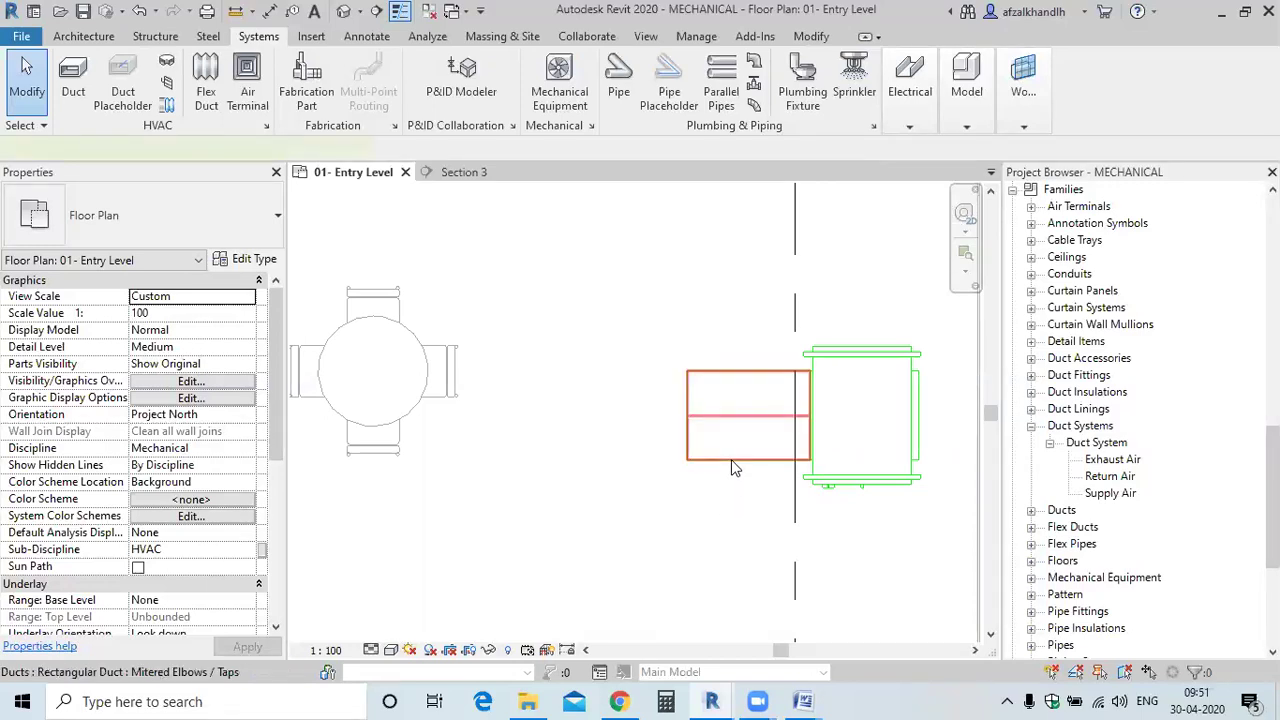
Verify the new duct's middle elevation is 10' 3"
{"action": "left_click", "coordinate": [733, 467]}
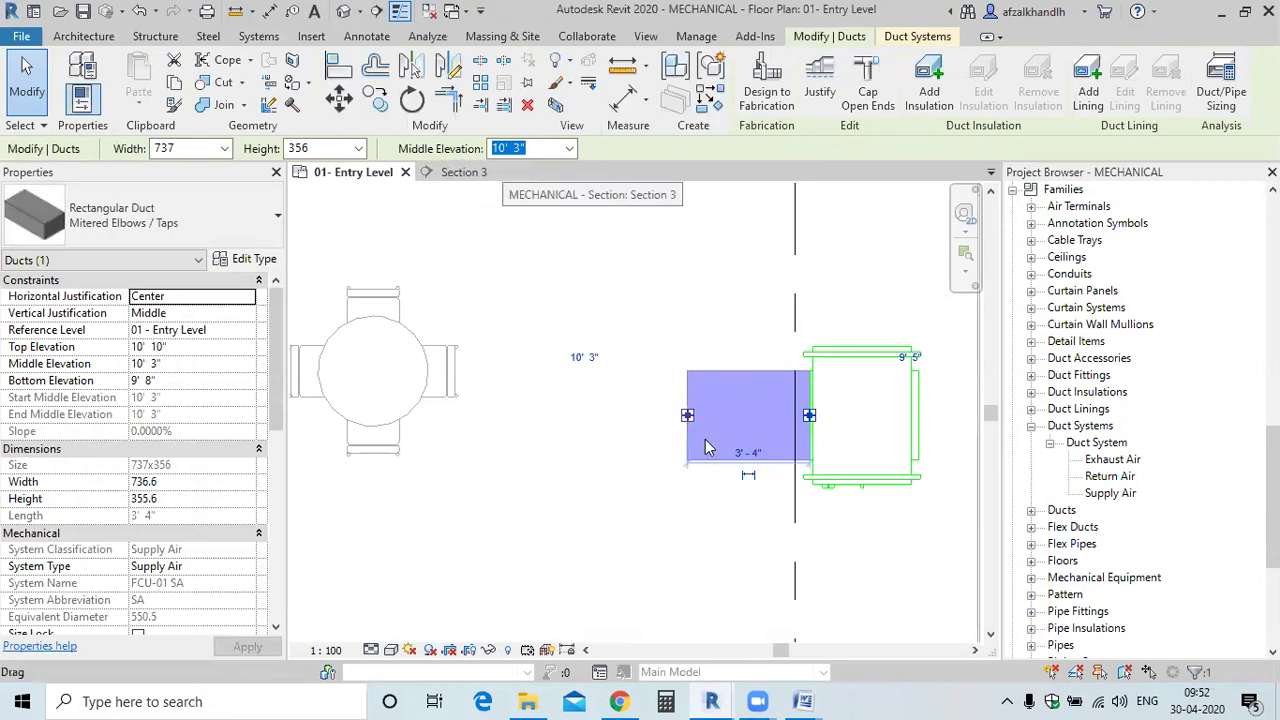
{"action": "left_click", "coordinate": [532, 148]}
{"action": "left_click_drag", "start_coordinate": [512, 148], "coordinate": [494, 152]}
{"action": "type", "text": "c"}
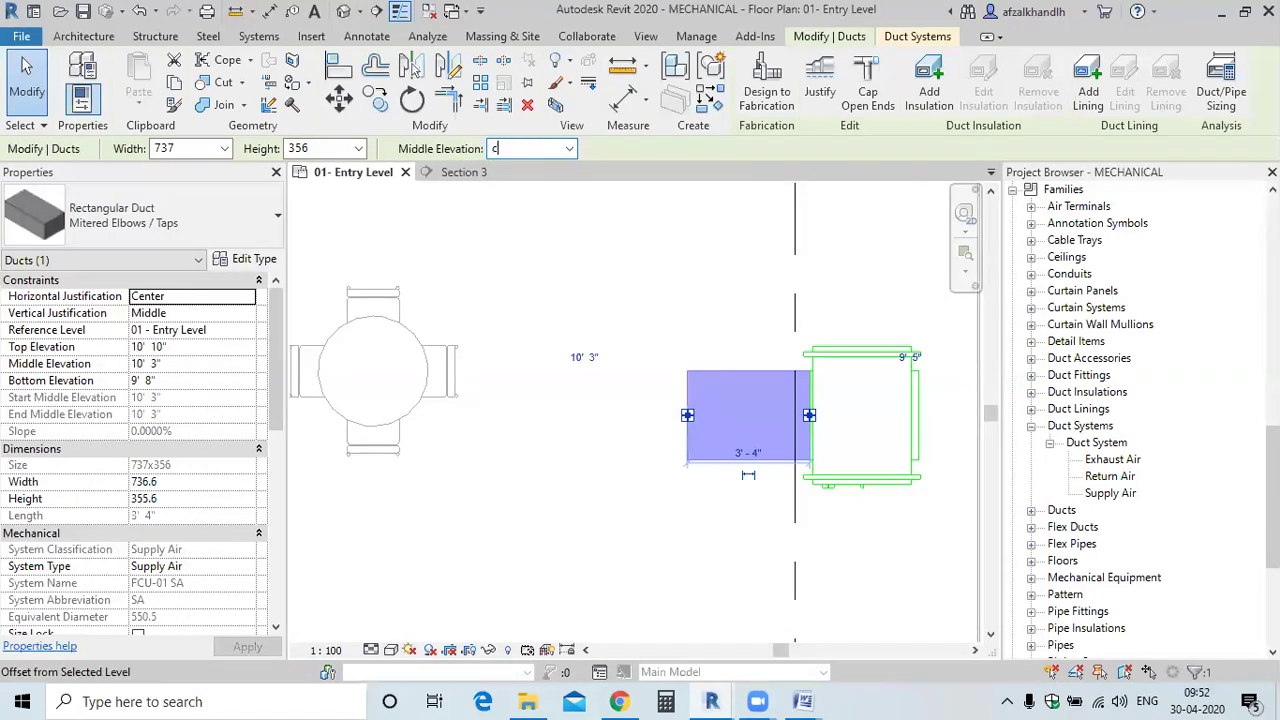
{"action": "key", "text": "Escape"}
{"action": "key", "text": "Escape"}
{"action": "left_click_drag", "start_coordinate": [725, 507], "coordinate": [647, 375]}
{"action": "key", "text": "Escape"}
{"action": "left_click_drag", "start_coordinate": [680, 425], "coordinate": [605, 338]}
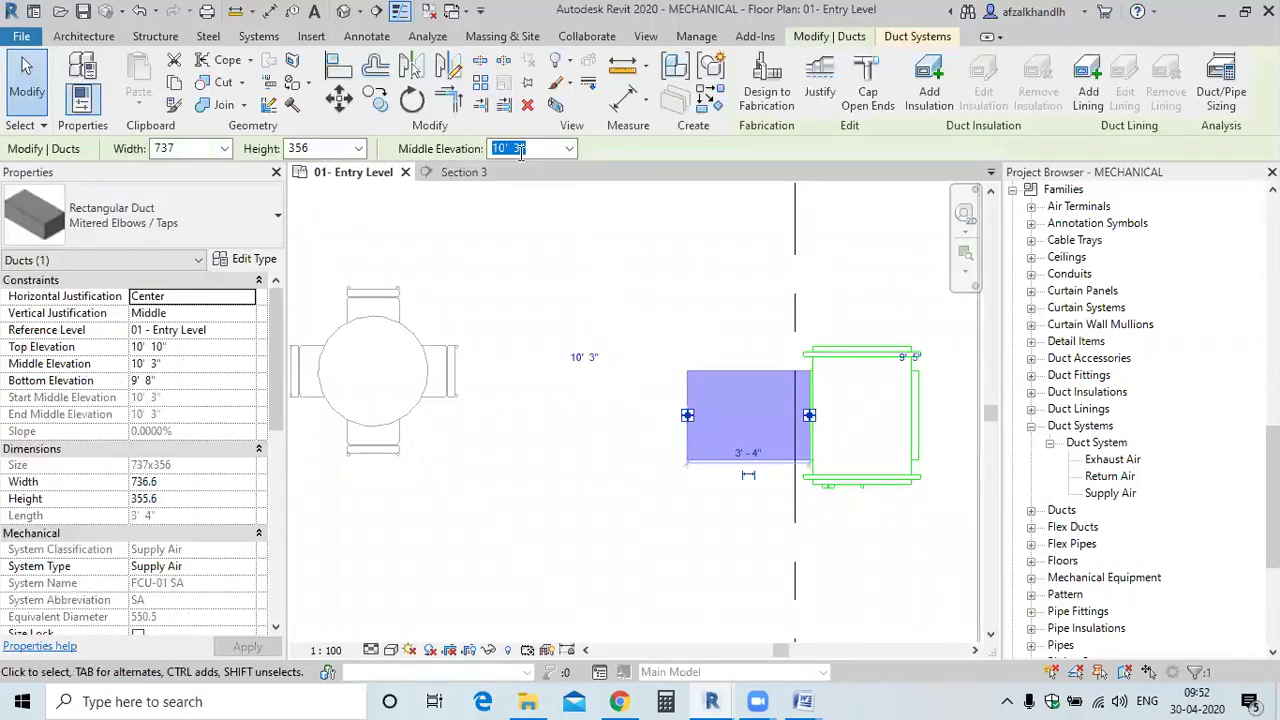
{"action": "left_click_drag", "start_coordinate": [530, 148], "coordinate": [485, 150]}
{"action": "key", "text": "Escape"}
{"action": "key", "text": "Escape"}
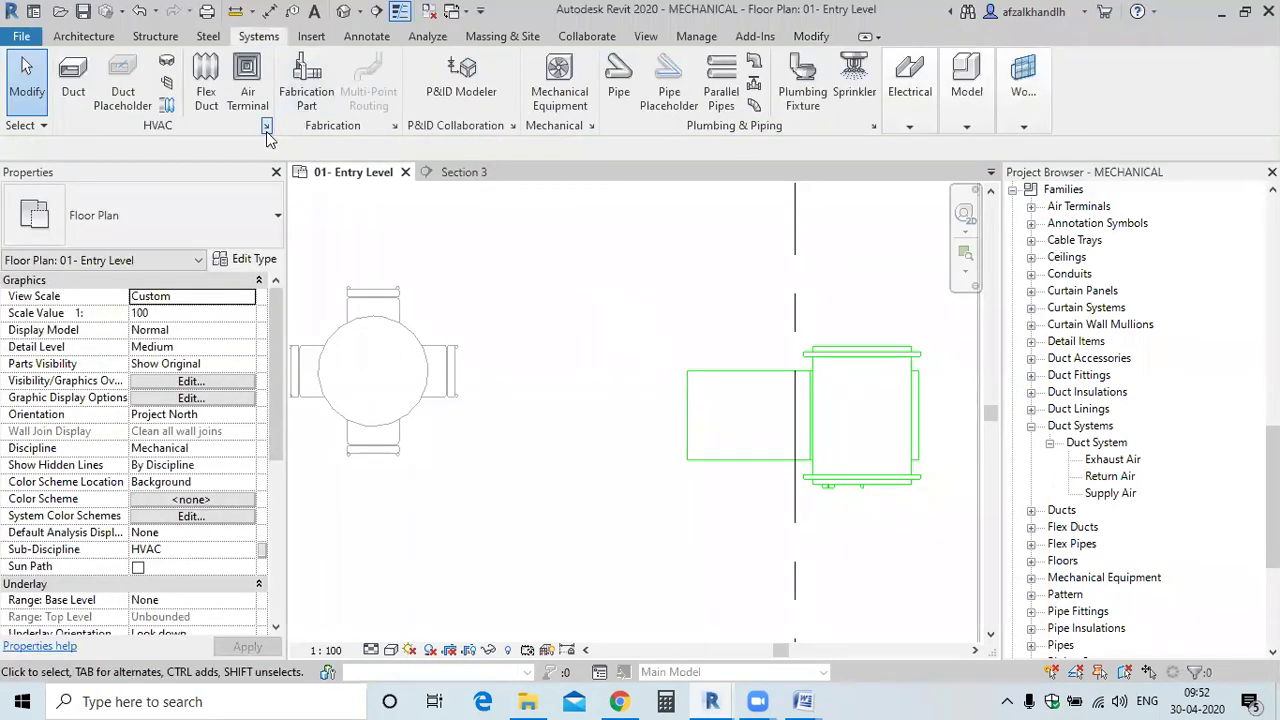
Set the Supply Air conversion Main and Branch Middle Elevation both to 10' 3" in Mechanical Settings
{"action": "left_click", "coordinate": [267, 130]}
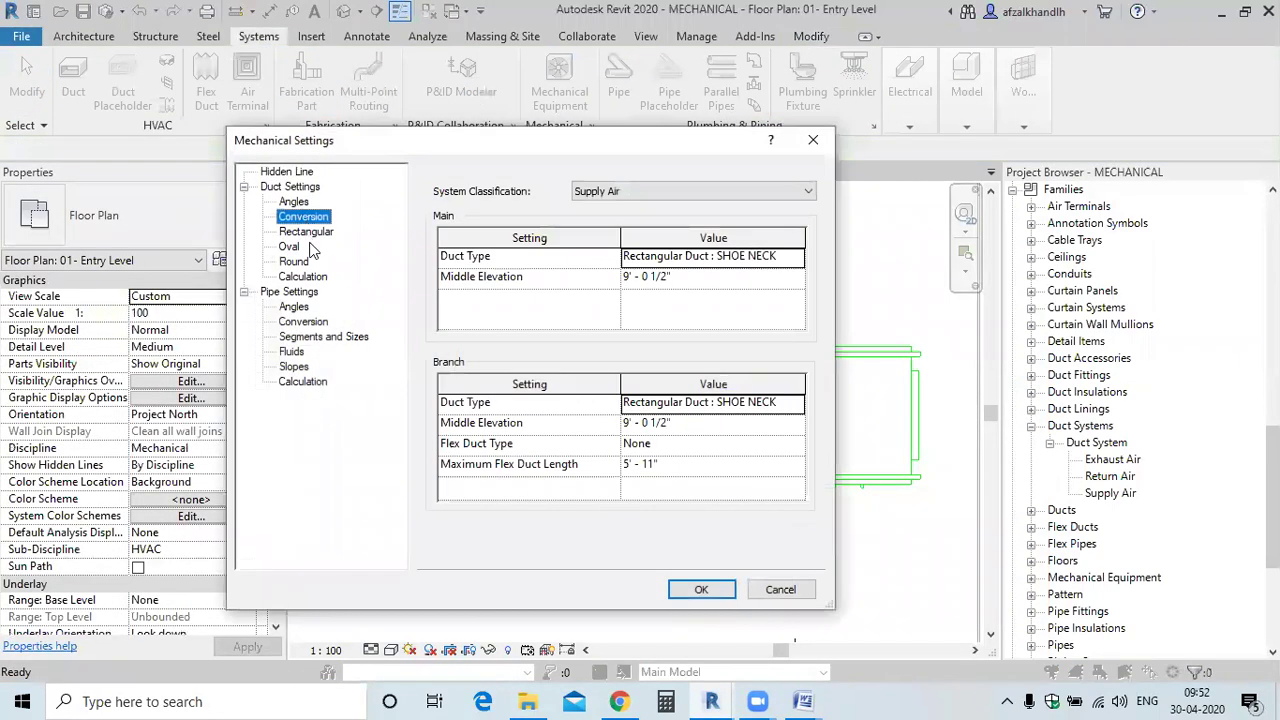
{"action": "left_click", "coordinate": [684, 279]}
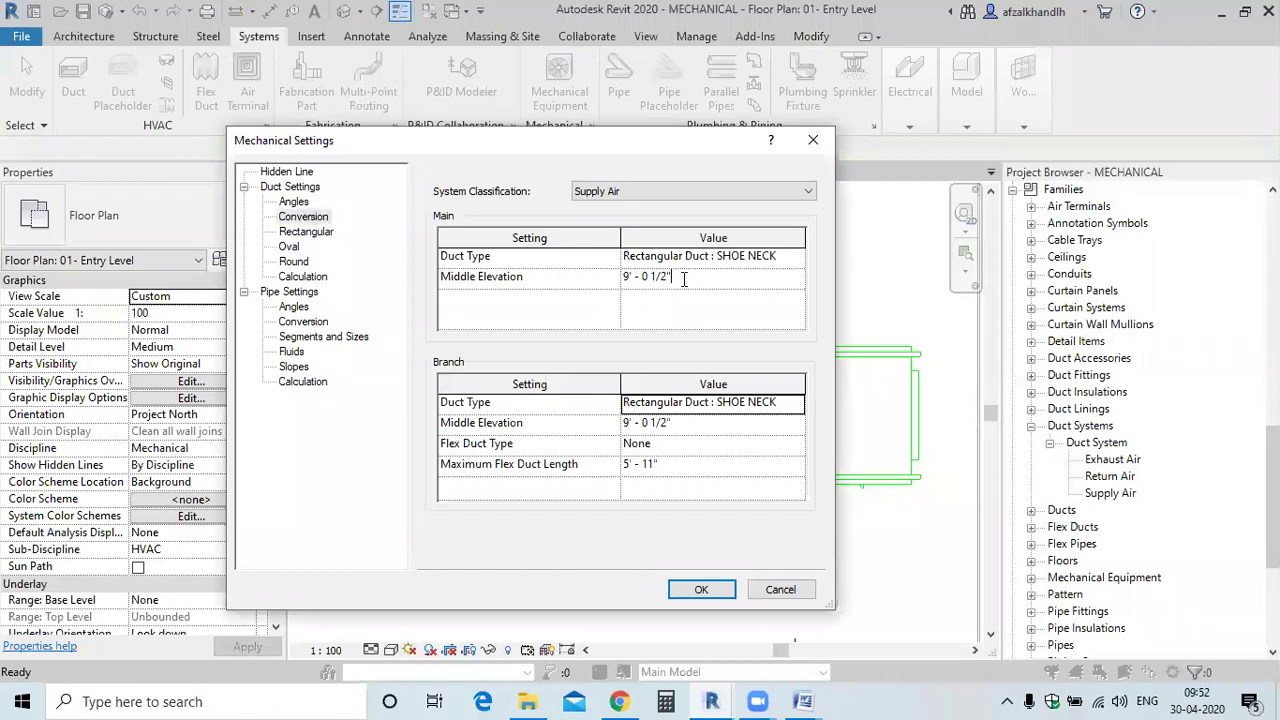
{"action": "left_click_drag", "start_coordinate": [661, 277], "coordinate": [619, 279]}
{"action": "type", "text": "10' 3\""}
{"action": "left_click", "coordinate": [694, 423]}
{"action": "left_click_drag", "start_coordinate": [692, 423], "coordinate": [614, 427]}
{"action": "type", "text": "10' 3\""}
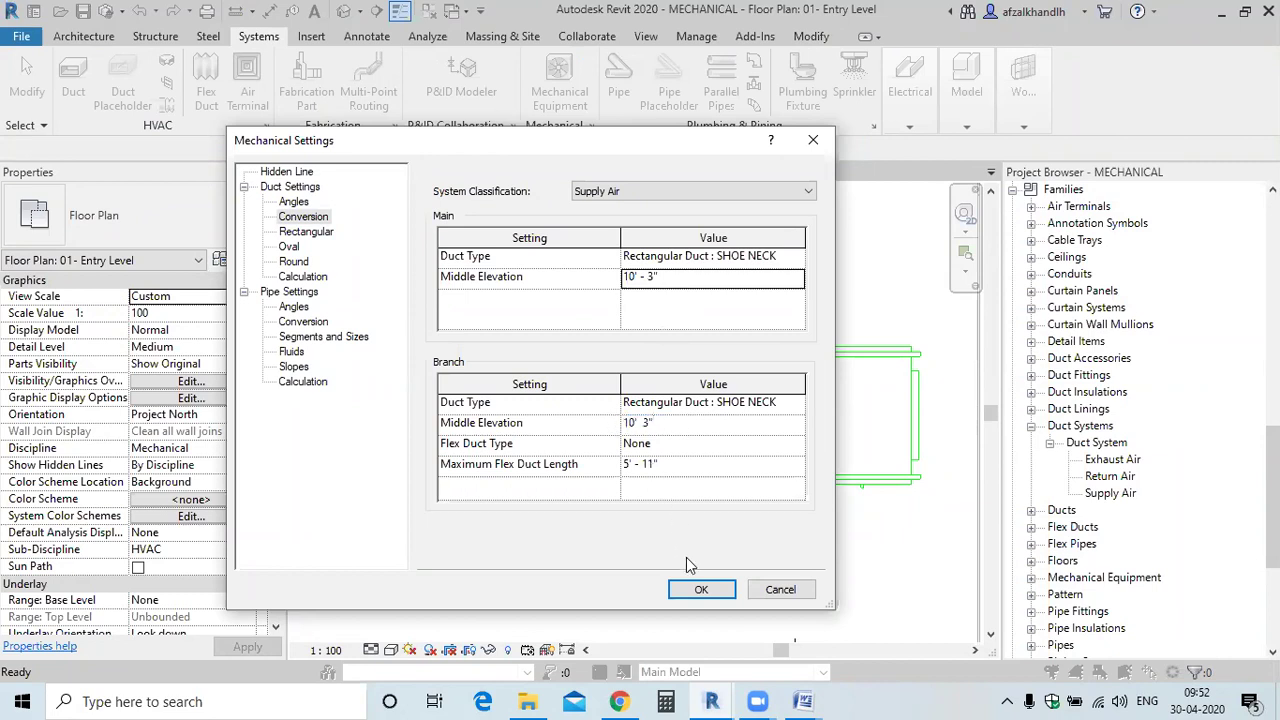
{"action": "left_click", "coordinate": [701, 589]}
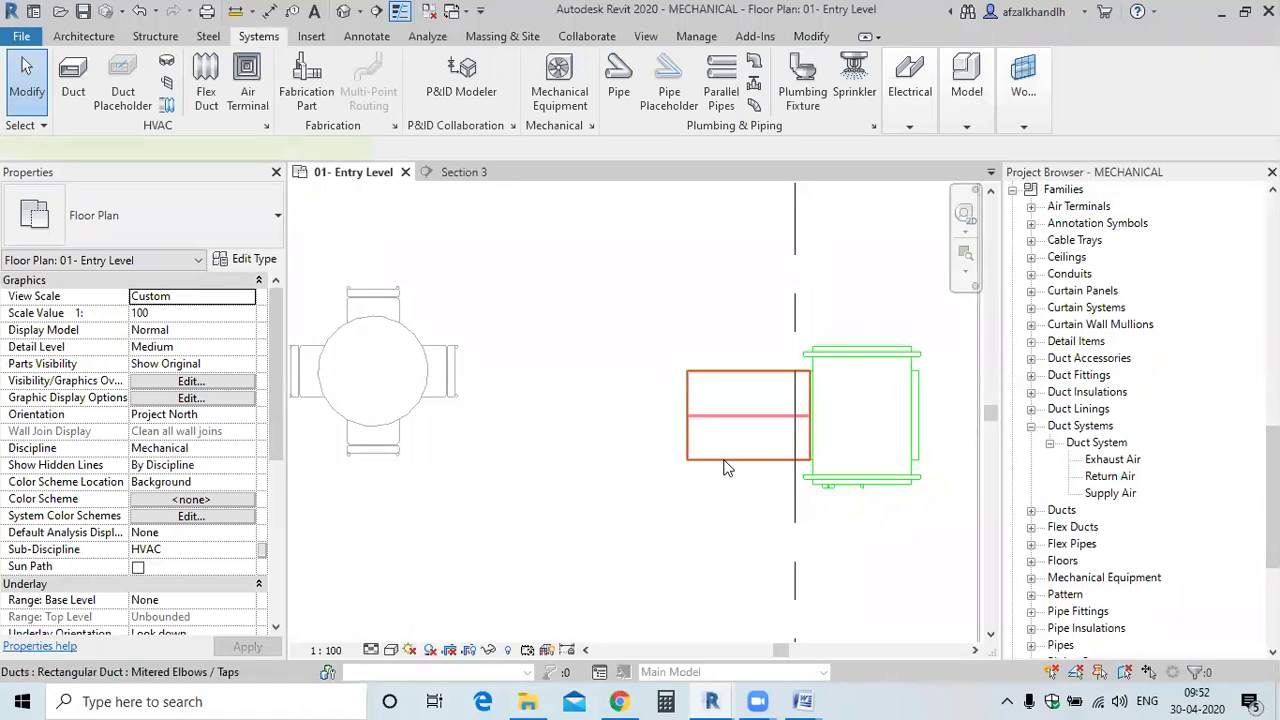
Delete the short 3' 4" supply duct off FCU-01 and highlight the FCU-01 SA system
{"action": "left_click", "coordinate": [725, 458]}
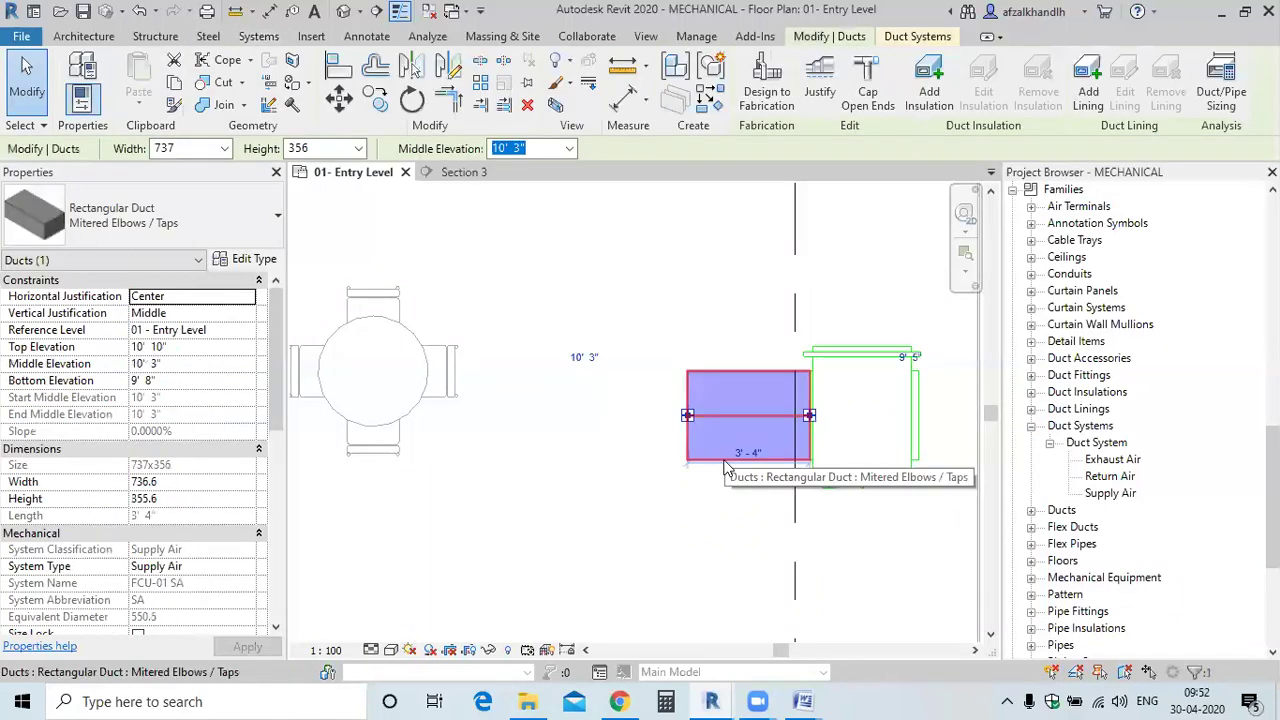
{"action": "key", "text": "Delete"}
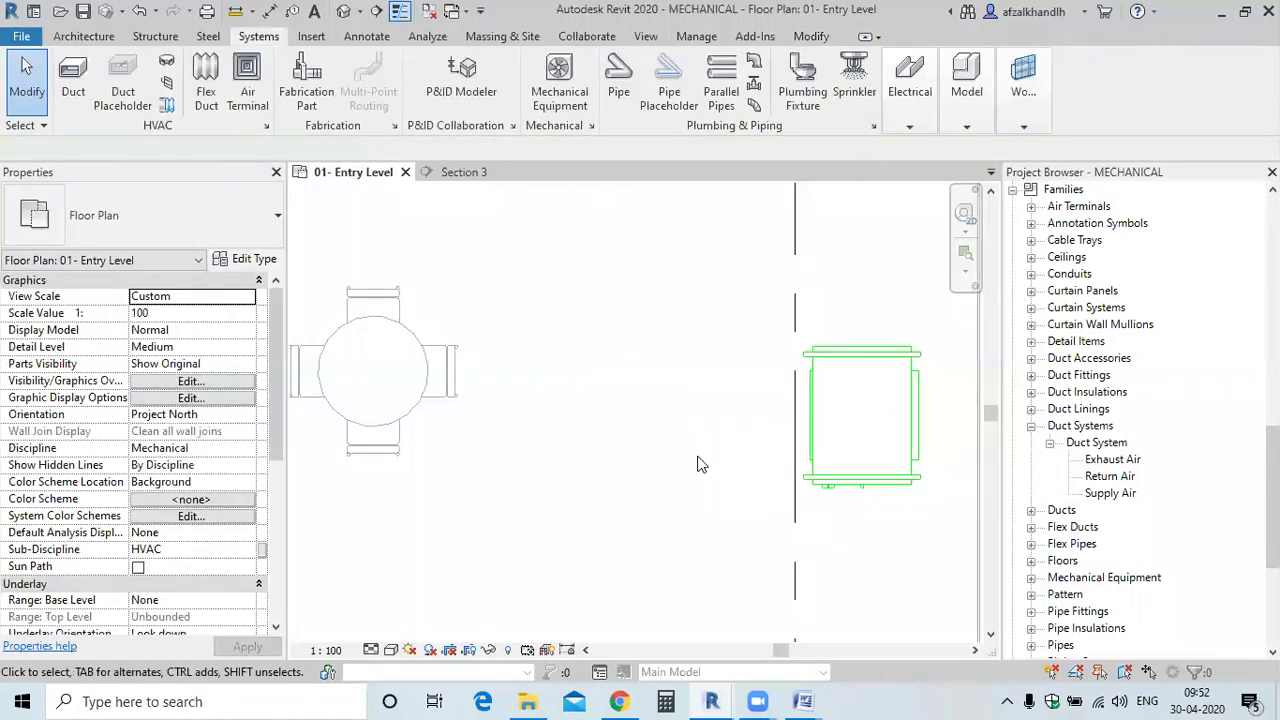
{"action": "scroll", "coordinate": [712, 418], "scroll_direction": "down", "scroll_amount": 4}
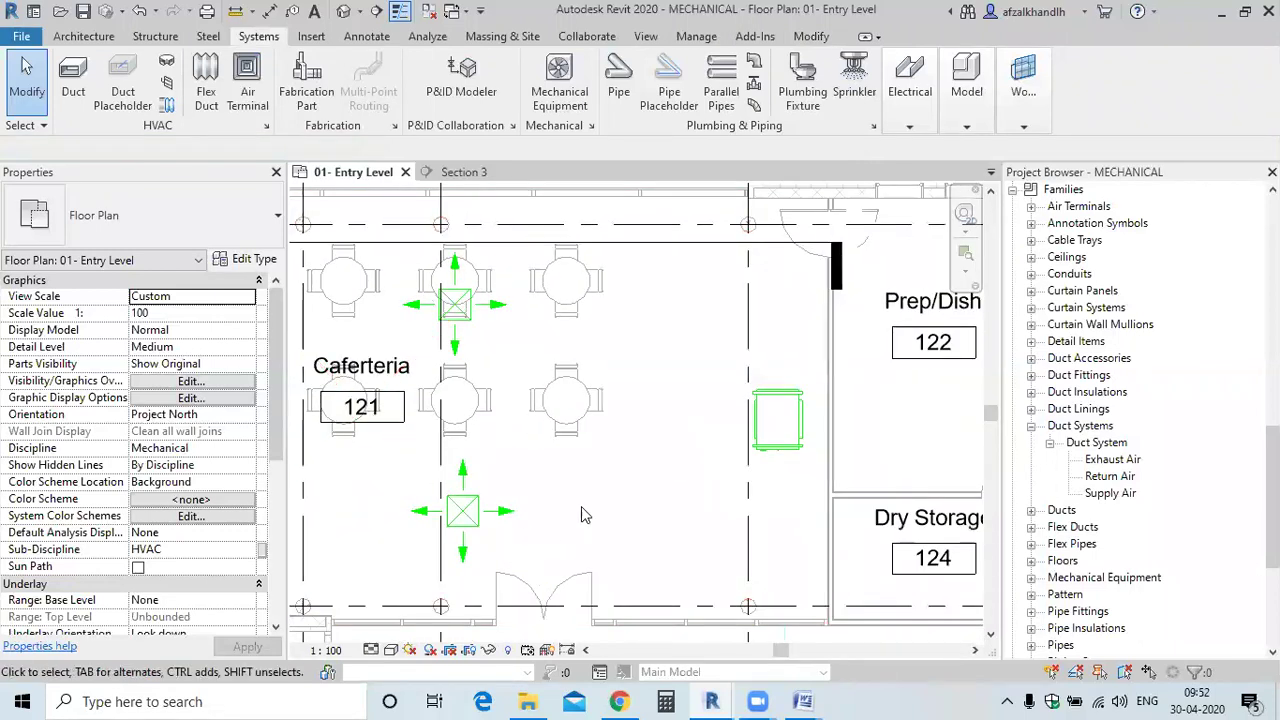
{"action": "scroll", "coordinate": [674, 523], "scroll_direction": "down", "scroll_amount": 2}
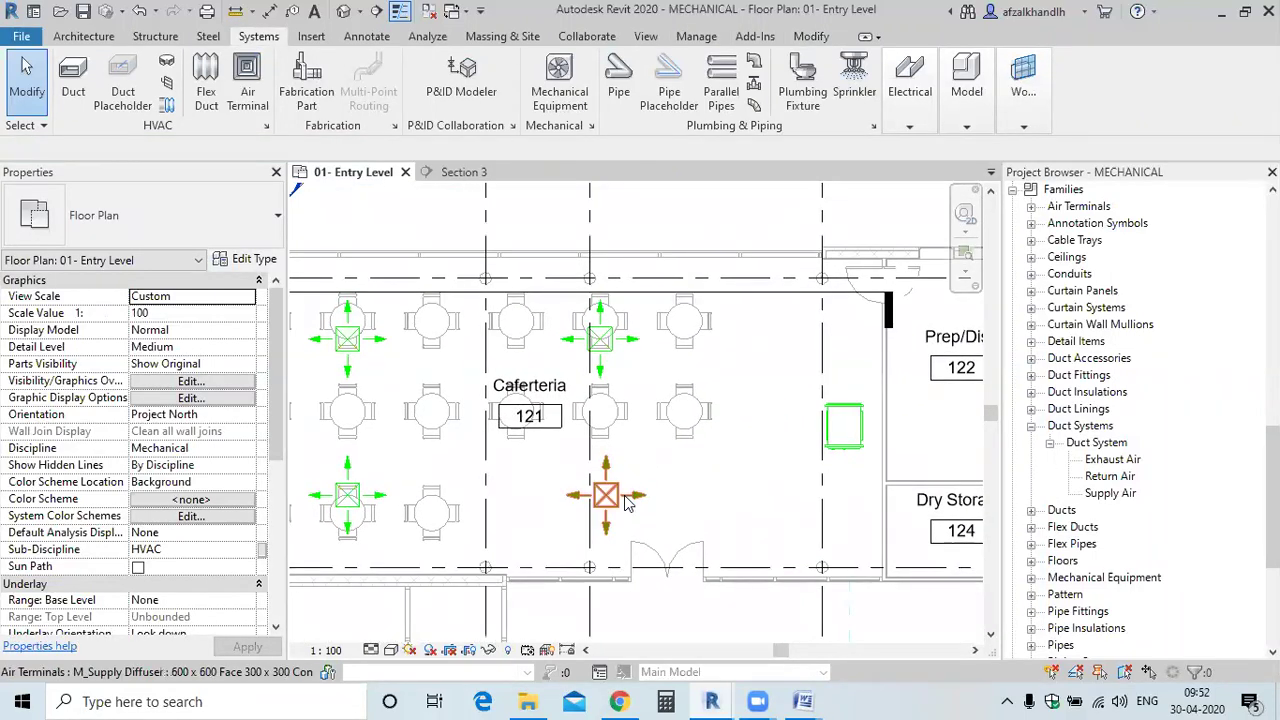
{"action": "key", "text": "Tab"}
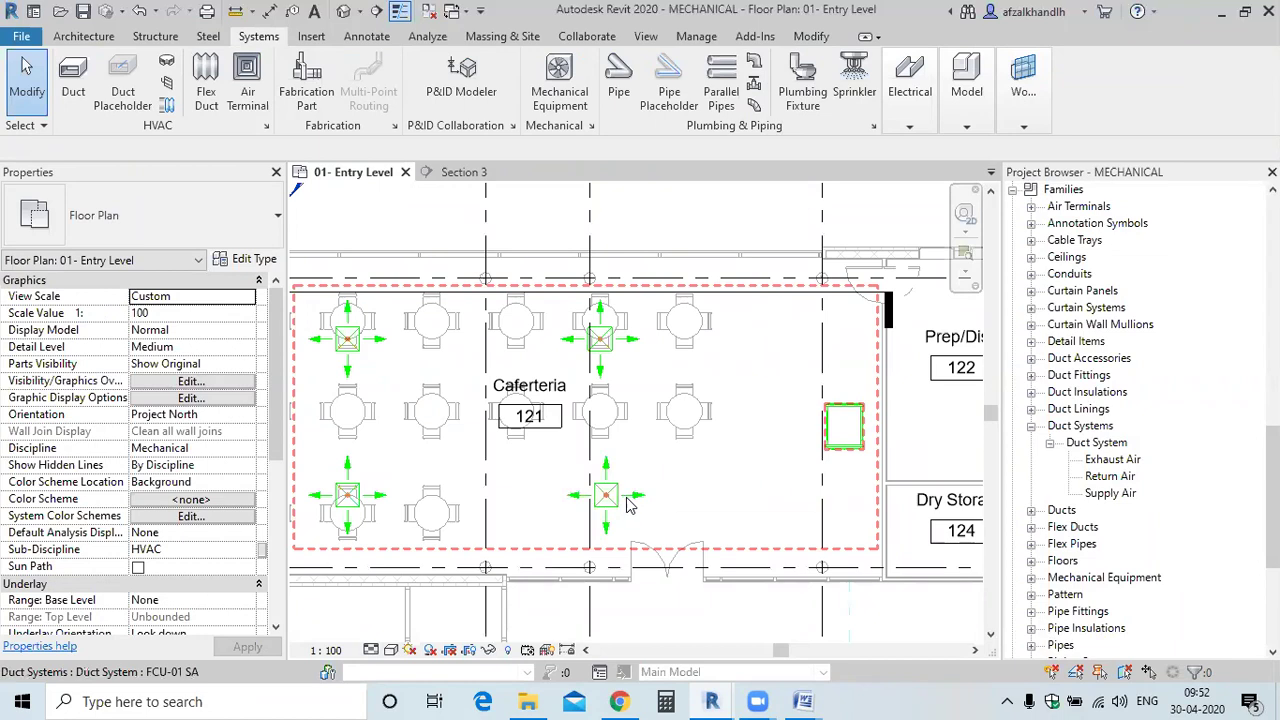
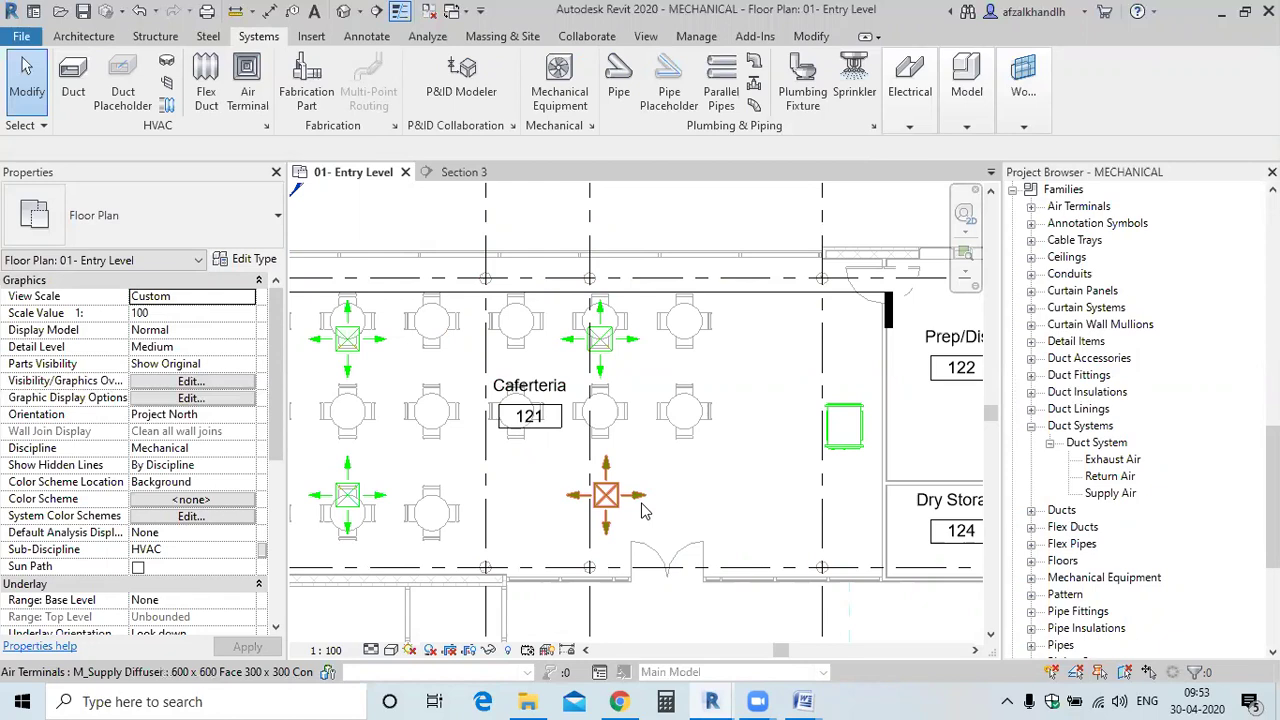
Select the four-element FCU-01 SA supply-air system and zoom out around Caferteria 121
{"action": "key", "text": "Tab"}
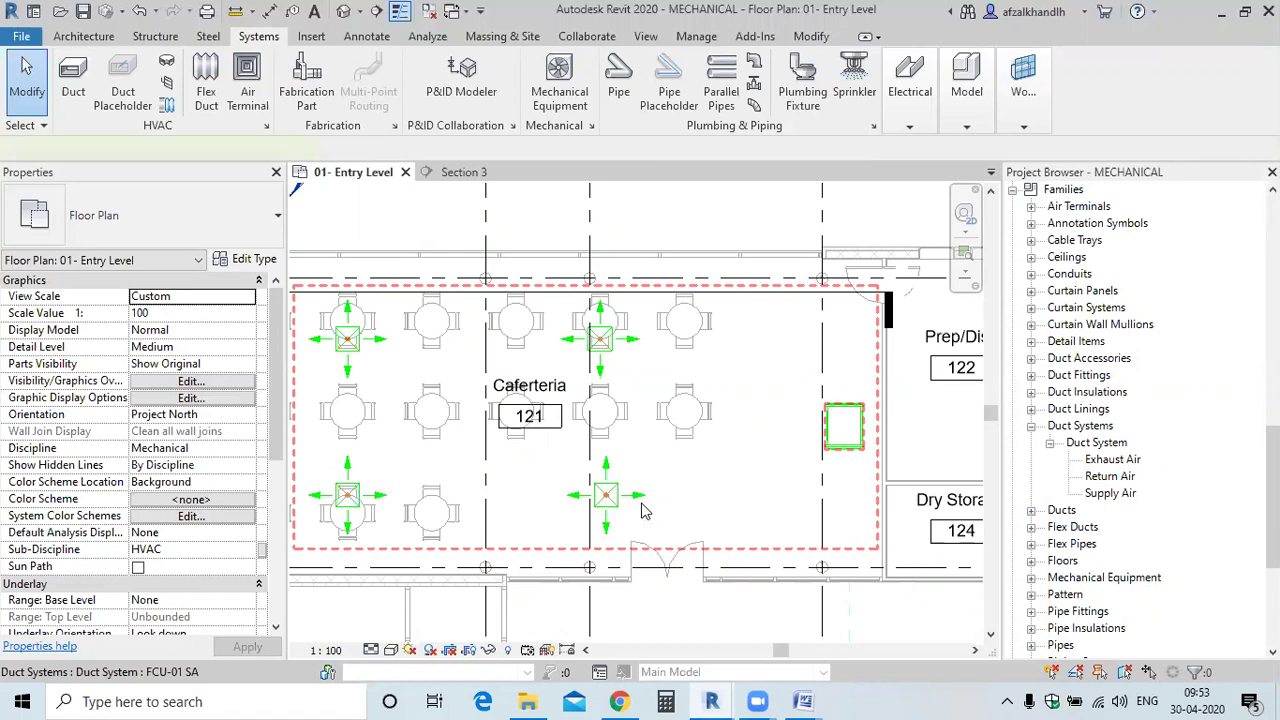
{"action": "left_click", "coordinate": [642, 510]}
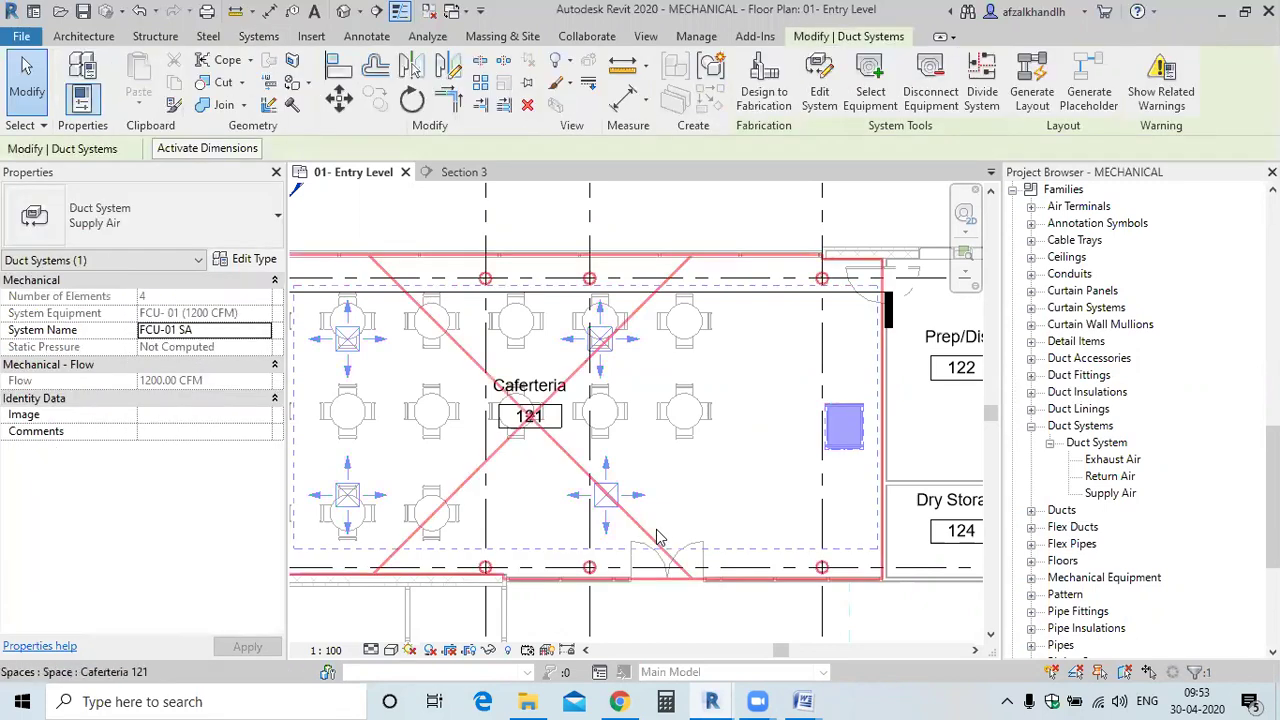
{"action": "scroll", "coordinate": [645, 347], "scroll_direction": "down", "scroll_amount": 1}
{"action": "scroll", "coordinate": [645, 347], "scroll_direction": "down", "scroll_amount": 2}
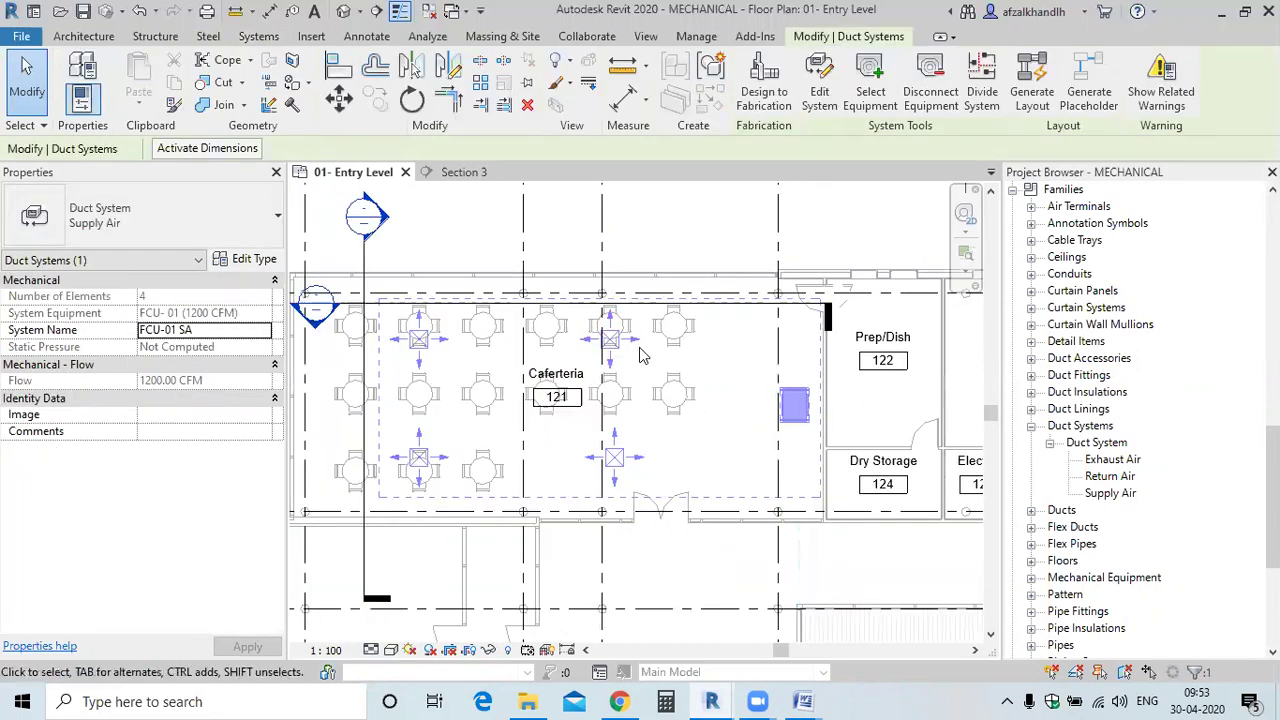
{"action": "middle_click_drag", "start_coordinate": [645, 347], "coordinate": [627, 363]}
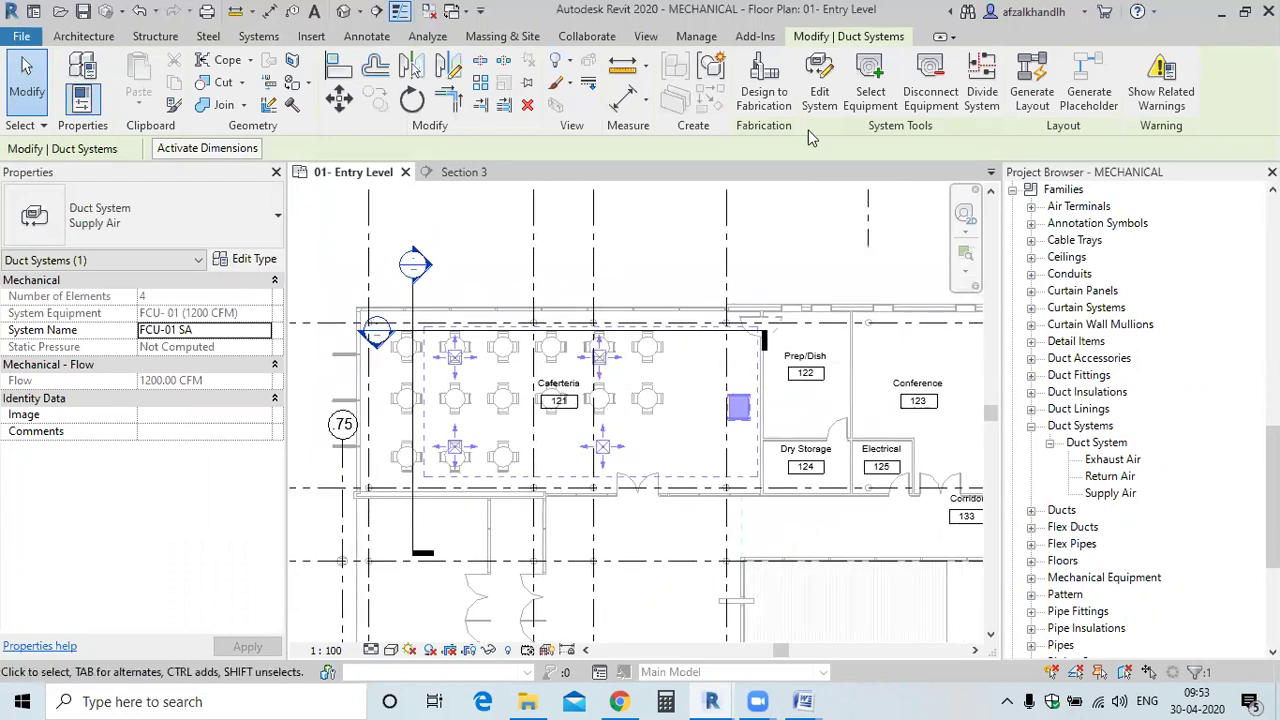
Generate an automatic duct layout for the selected FCU-01 SA system
{"action": "left_click", "coordinate": [1029, 96]}
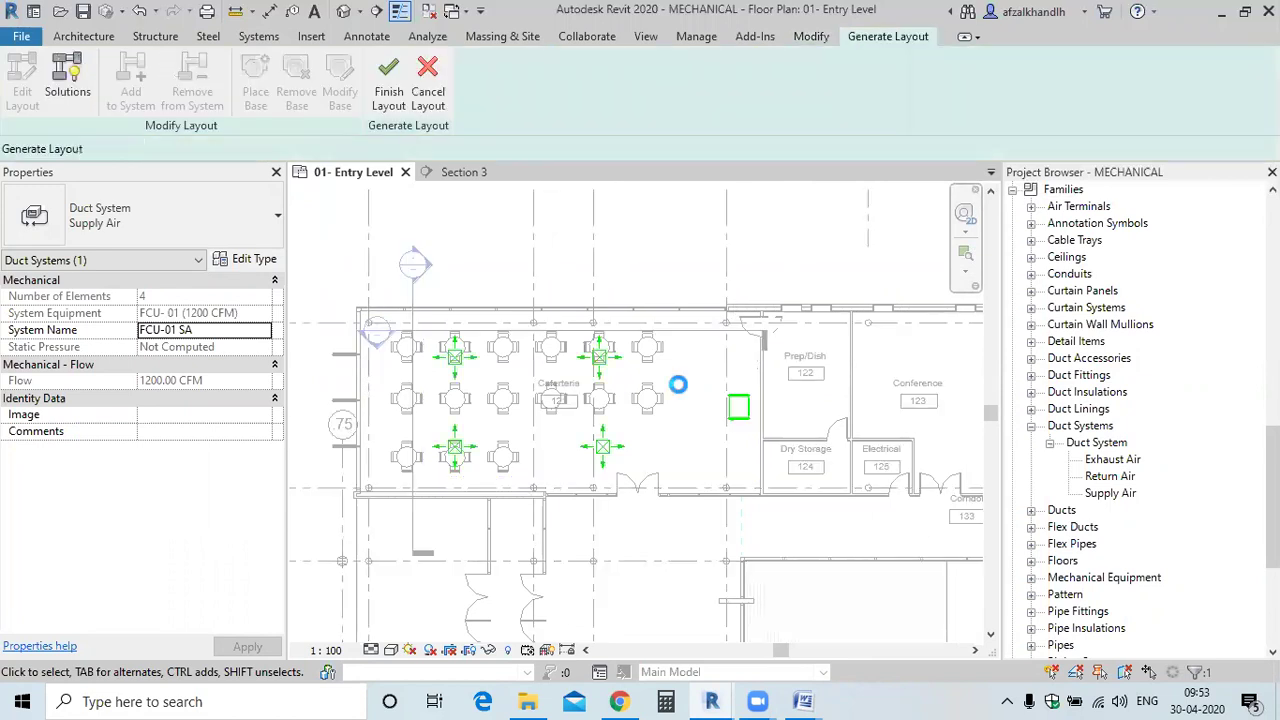
{"action": "scroll", "coordinate": [640, 432], "scroll_direction": "up", "scroll_amount": 2}
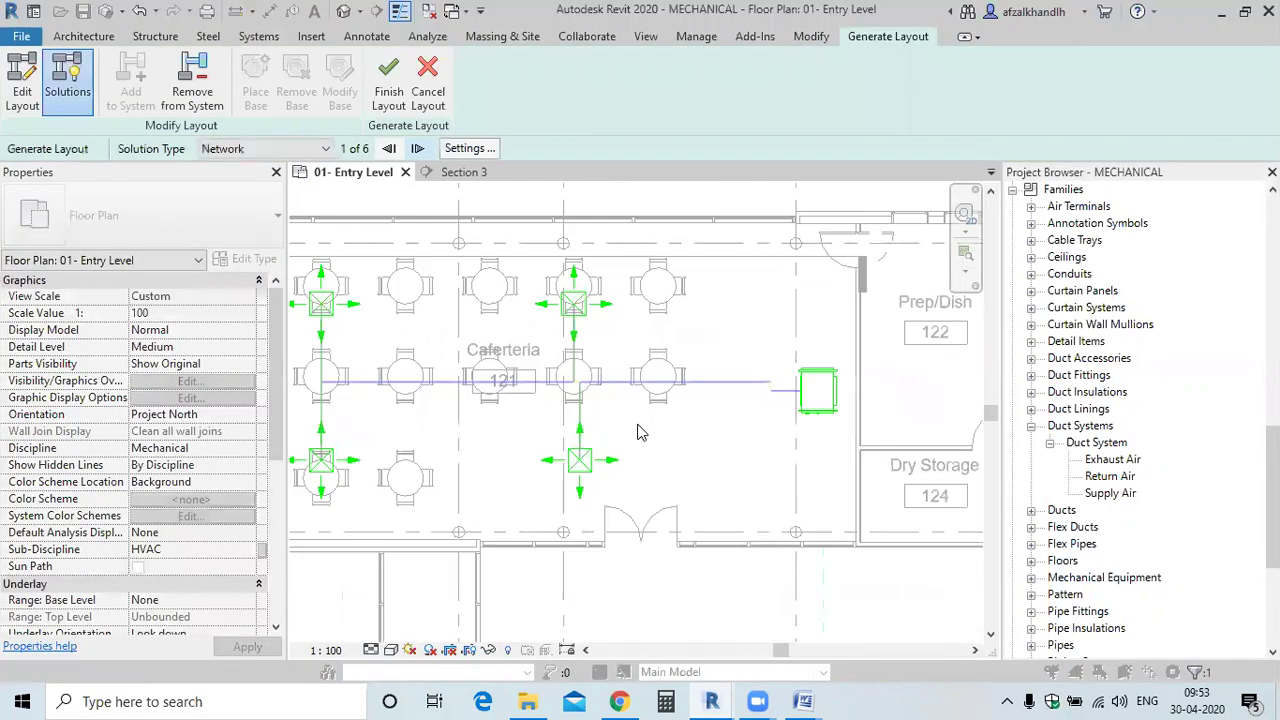
{"action": "middle_click_drag", "start_coordinate": [663, 423], "coordinate": [725, 440]}
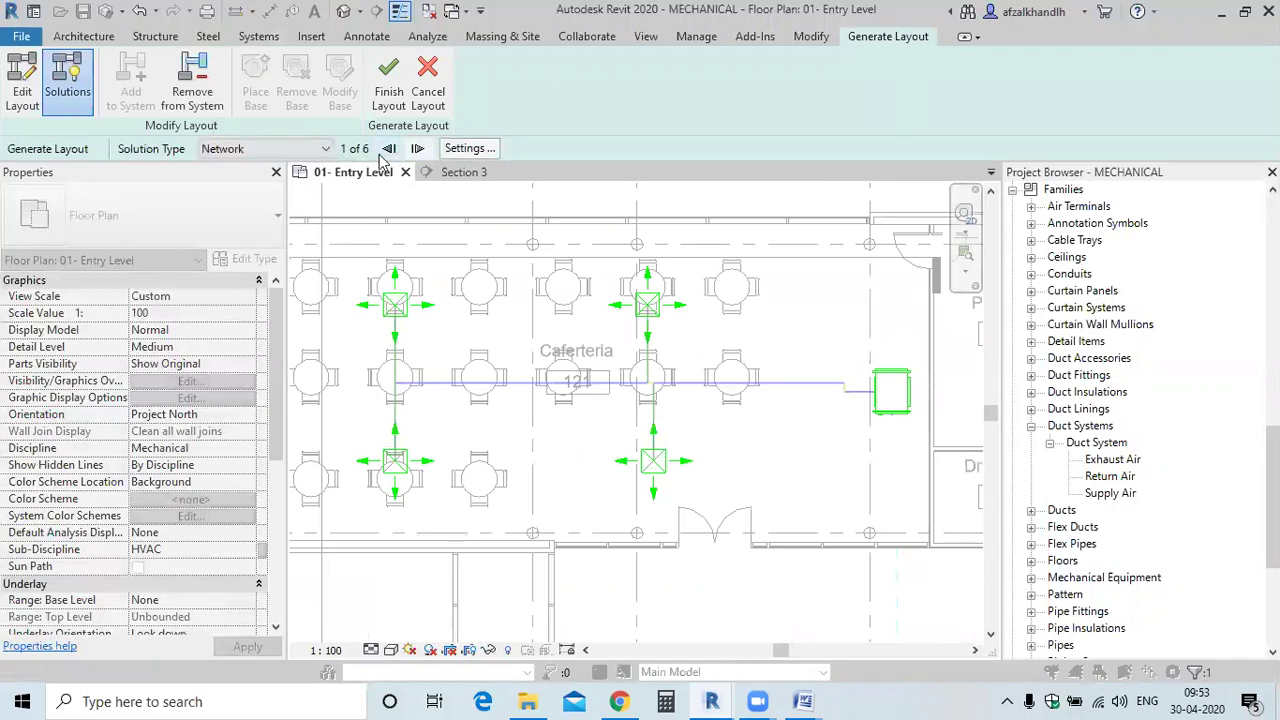
Step through the routing proposals to Network solution 5 of 6 and zoom in on it
{"action": "left_click", "coordinate": [418, 149]}
{"action": "left_click", "coordinate": [418, 149]}
{"action": "left_click", "coordinate": [418, 149]}
{"action": "left_click", "coordinate": [418, 149]}
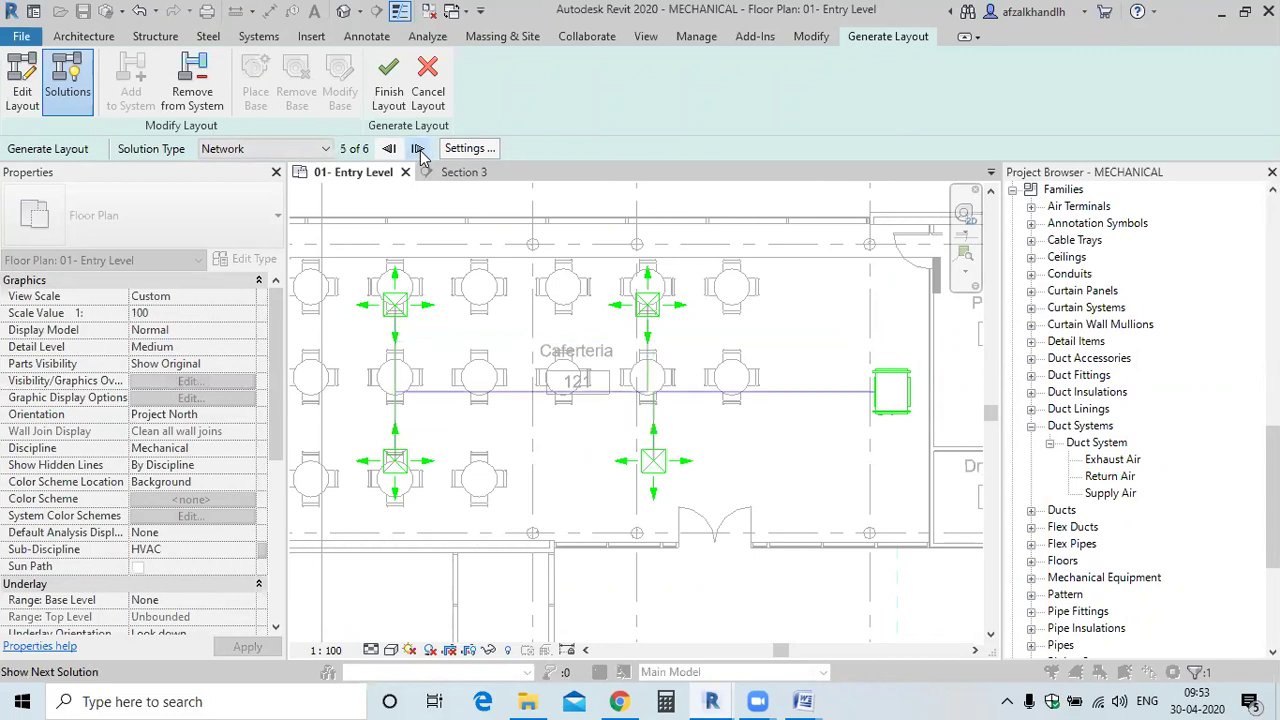
{"action": "scroll", "coordinate": [558, 416], "scroll_direction": "up", "scroll_amount": 2}
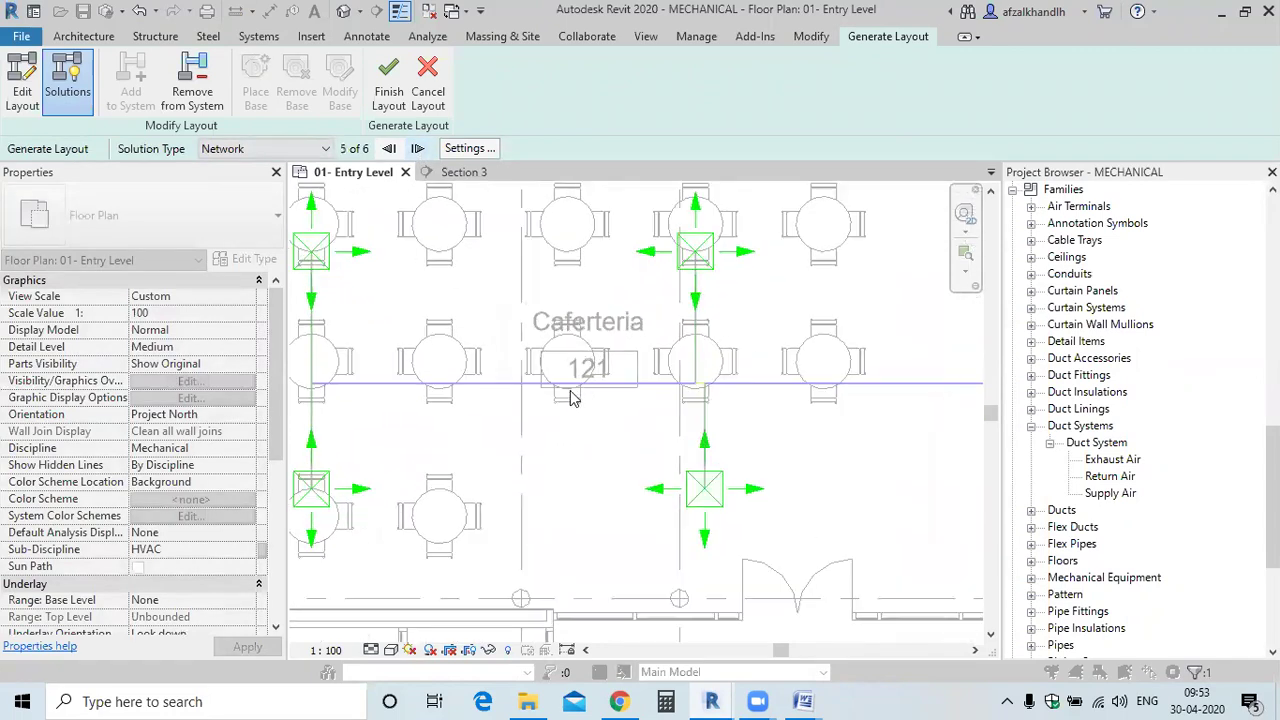
{"action": "scroll", "coordinate": [590, 407], "scroll_direction": "up", "scroll_amount": 4}
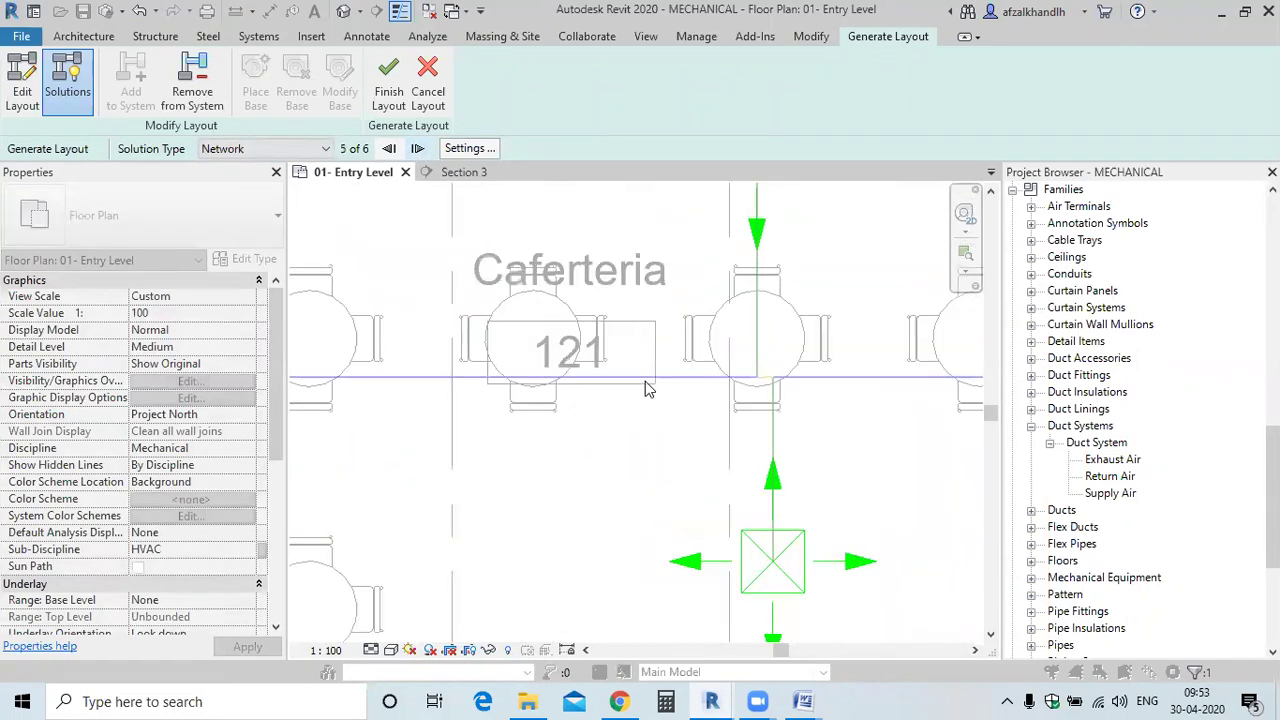
{"action": "scroll", "coordinate": [817, 452], "scroll_direction": "up", "scroll_amount": 2}
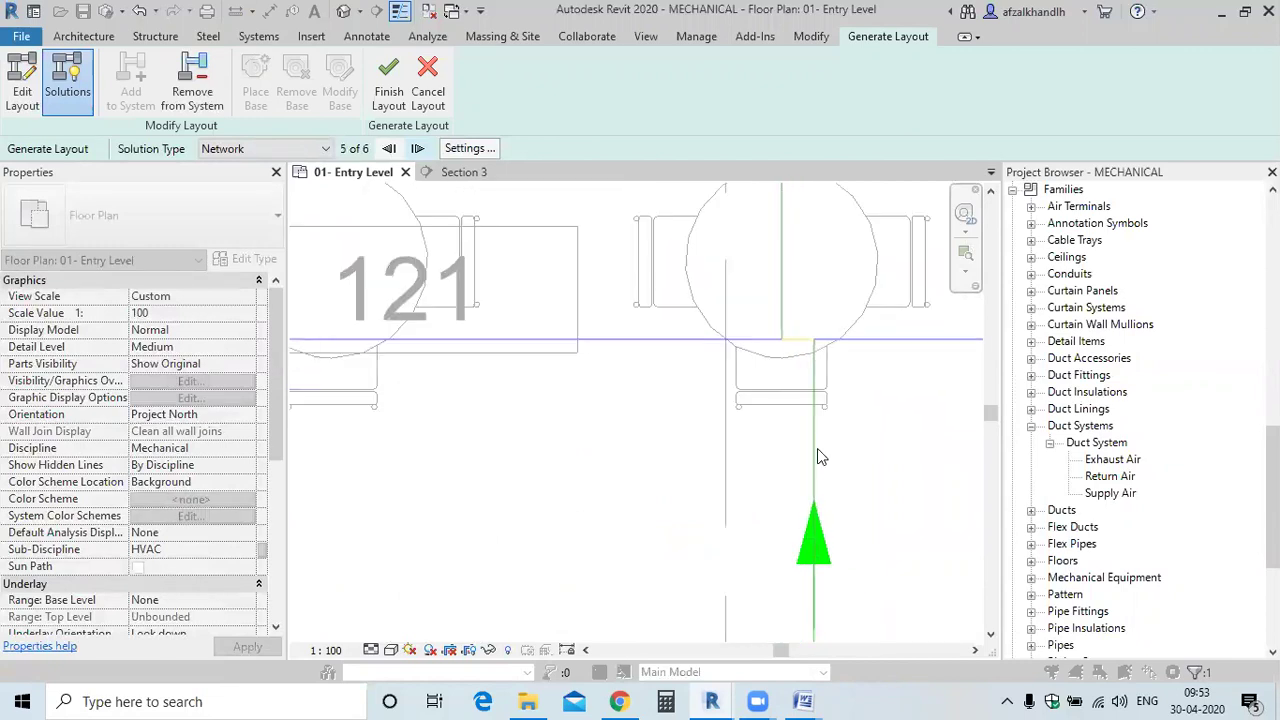
{"action": "scroll", "coordinate": [819, 429], "scroll_direction": "down", "scroll_amount": 8}
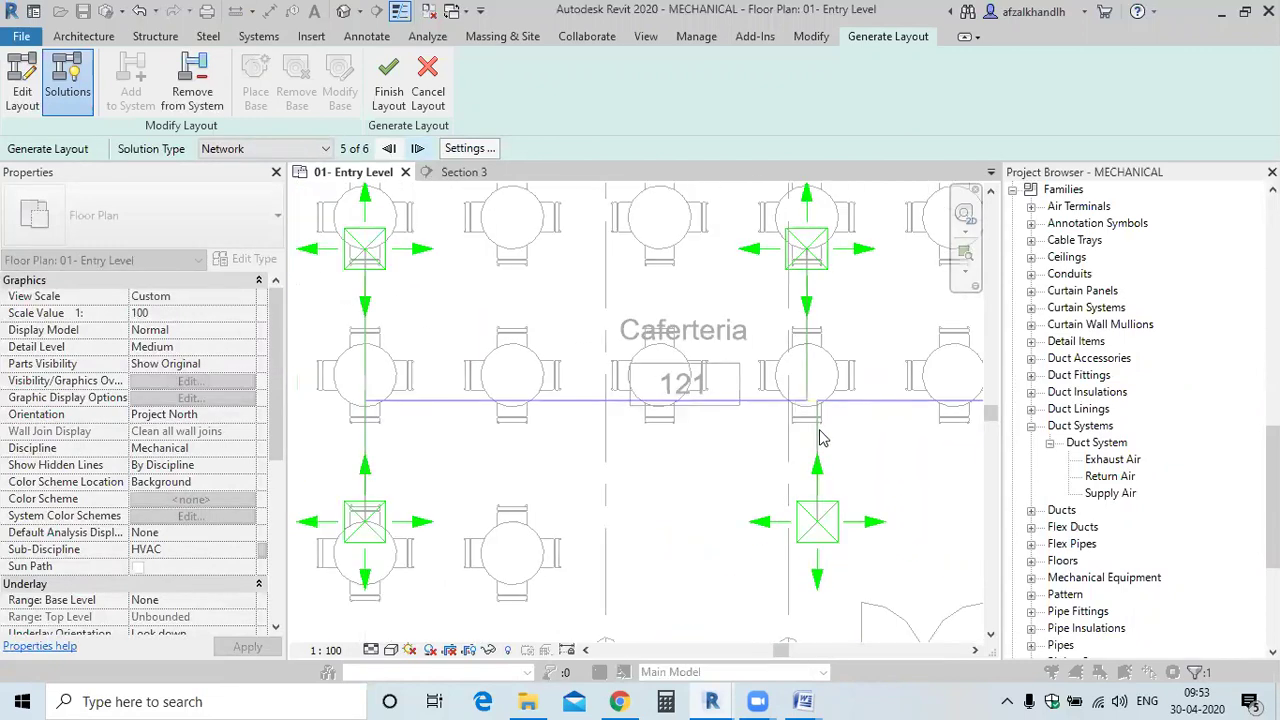
{"action": "scroll", "coordinate": [817, 417], "scroll_direction": "up", "scroll_amount": 4}
{"action": "scroll", "coordinate": [817, 417], "scroll_direction": "up", "scroll_amount": 6}
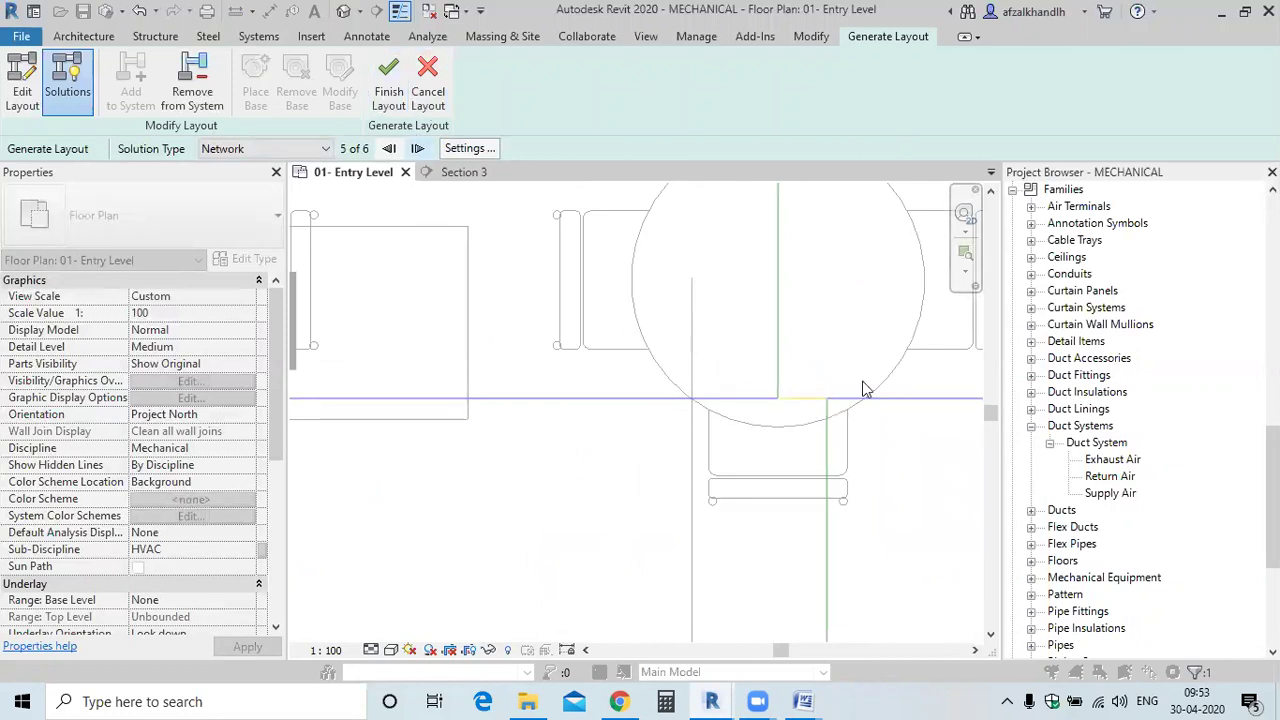
{"action": "scroll", "coordinate": [725, 395], "scroll_direction": "down", "scroll_amount": 9}
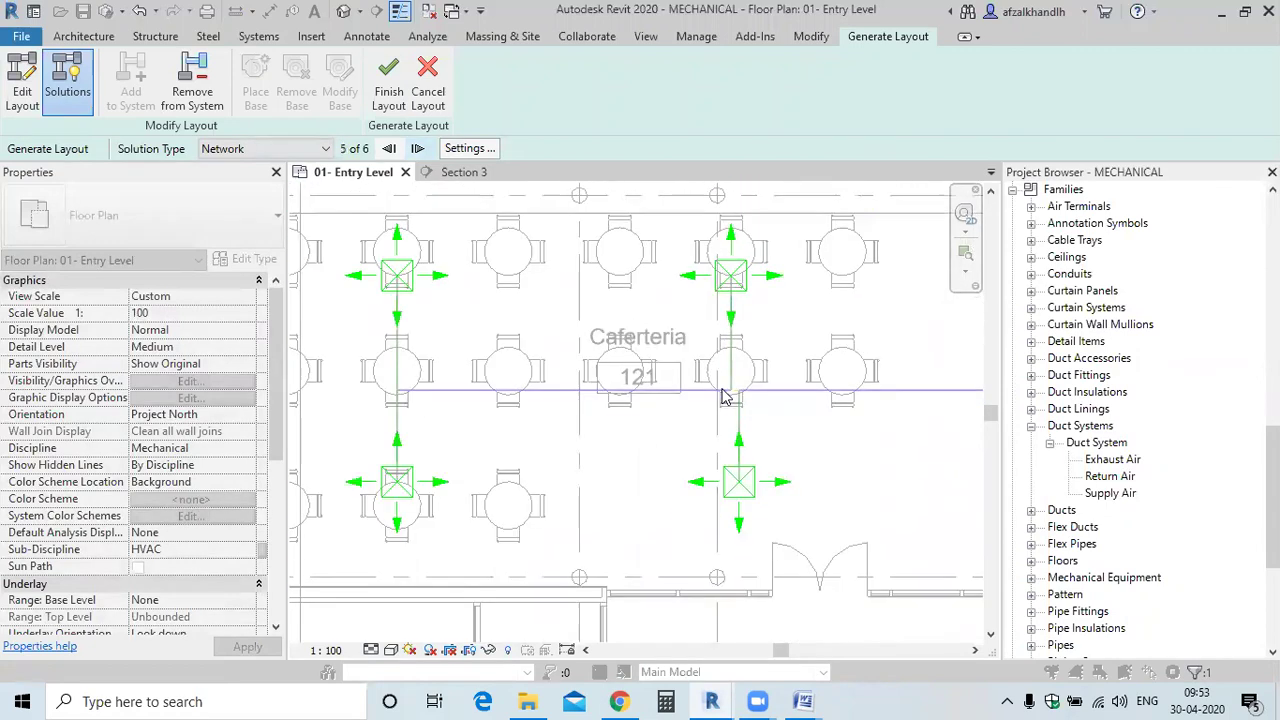
Preview the sixth and further routing solutions to compare layouts
{"action": "left_click", "coordinate": [418, 148]}
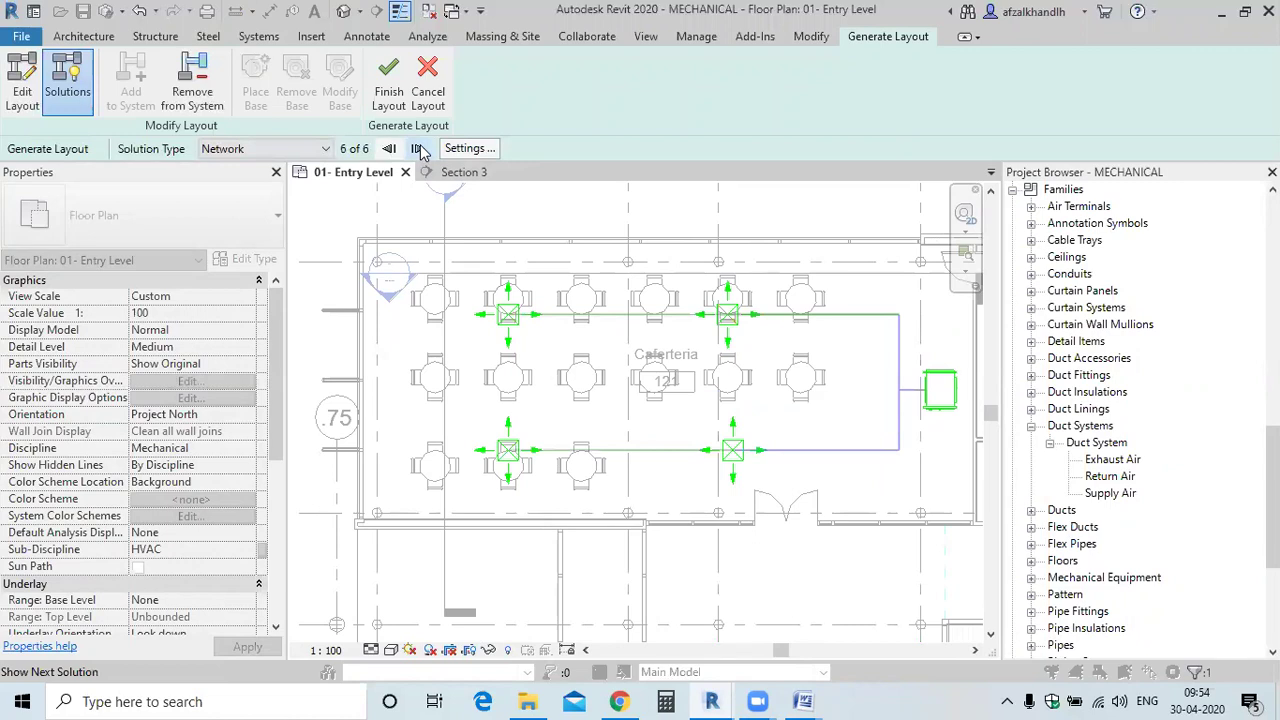
{"action": "double_click", "coordinate": [418, 148]}
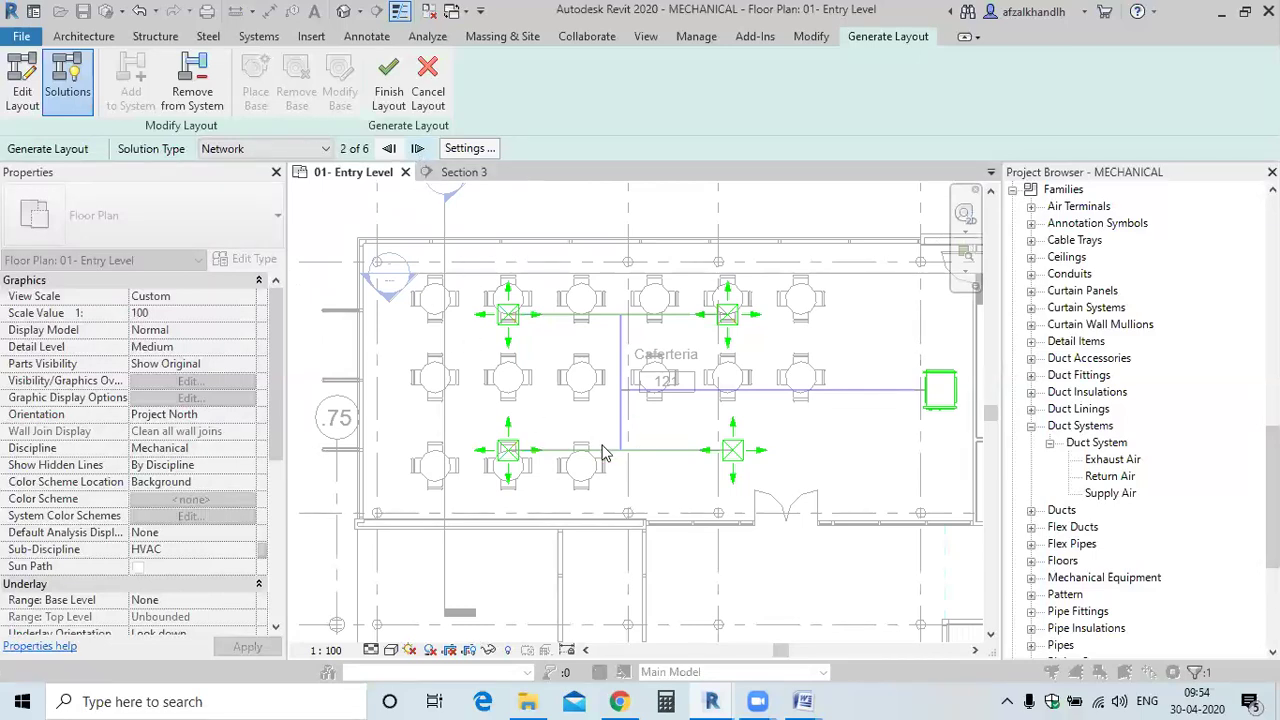
{"action": "scroll", "coordinate": [650, 425], "scroll_direction": "up", "scroll_amount": 3}
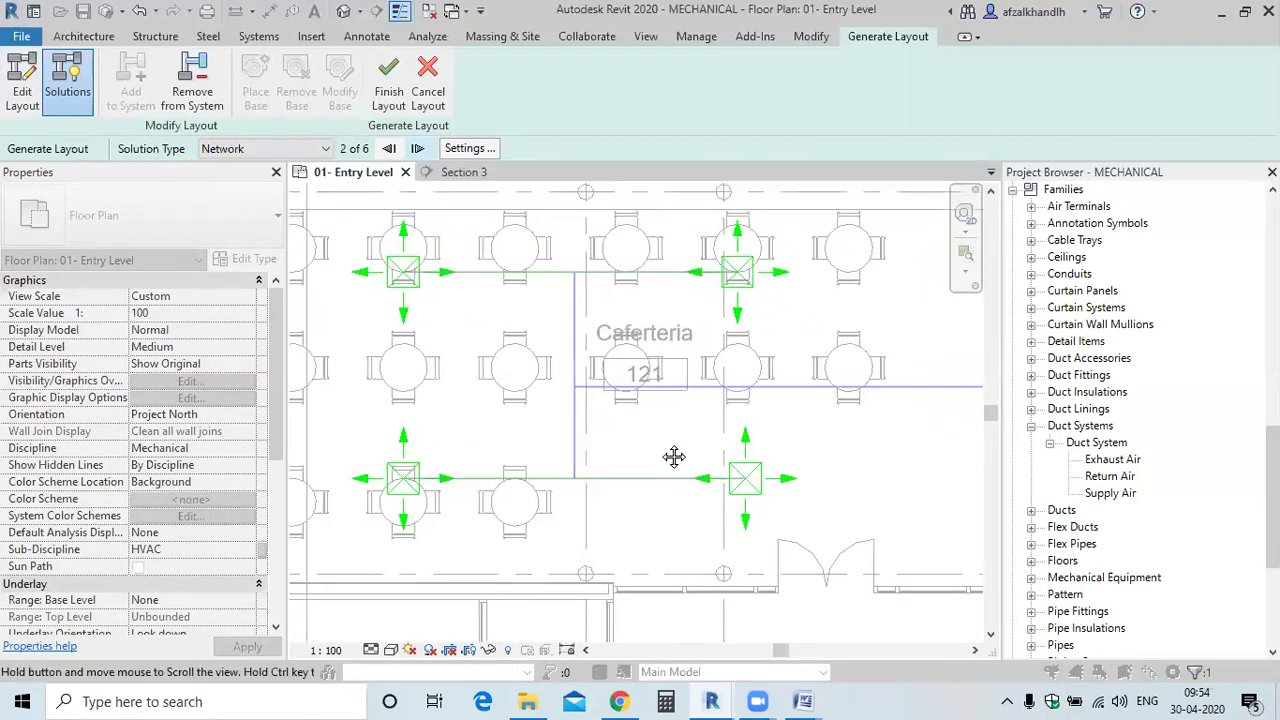
{"action": "scroll", "coordinate": [657, 434], "scroll_direction": "down", "scroll_amount": 2}
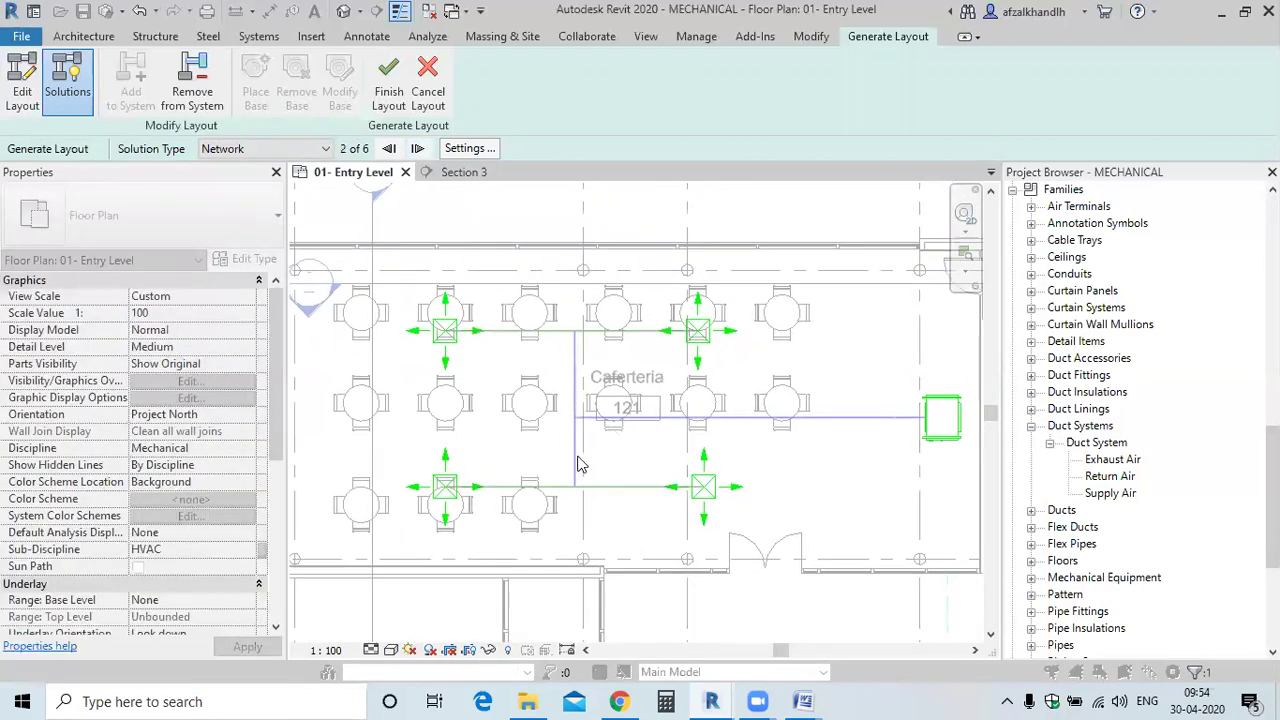
Cycle back to solution 5 of 6 and zoom in on its duct junctions
{"action": "left_click", "coordinate": [417, 148]}
{"action": "left_click", "coordinate": [417, 148]}
{"action": "left_click", "coordinate": [417, 148]}
{"action": "left_click", "coordinate": [417, 148]}
{"action": "left_click", "coordinate": [417, 148]}
{"action": "left_click", "coordinate": [417, 148]}
{"action": "left_click", "coordinate": [418, 149]}
{"action": "left_click", "coordinate": [418, 149]}
{"action": "left_click", "coordinate": [418, 149]}
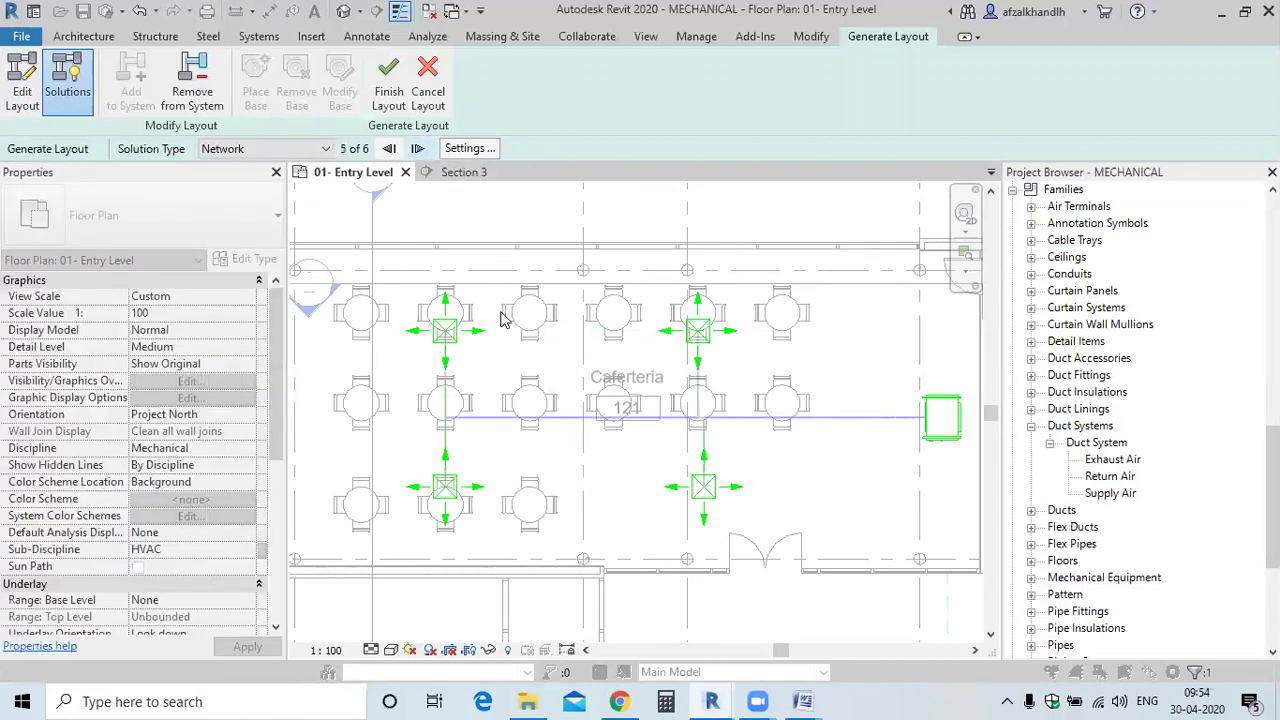
{"action": "scroll", "coordinate": [717, 420], "scroll_direction": "up", "scroll_amount": 2}
{"action": "scroll", "coordinate": [695, 440], "scroll_direction": "up", "scroll_amount": 2}
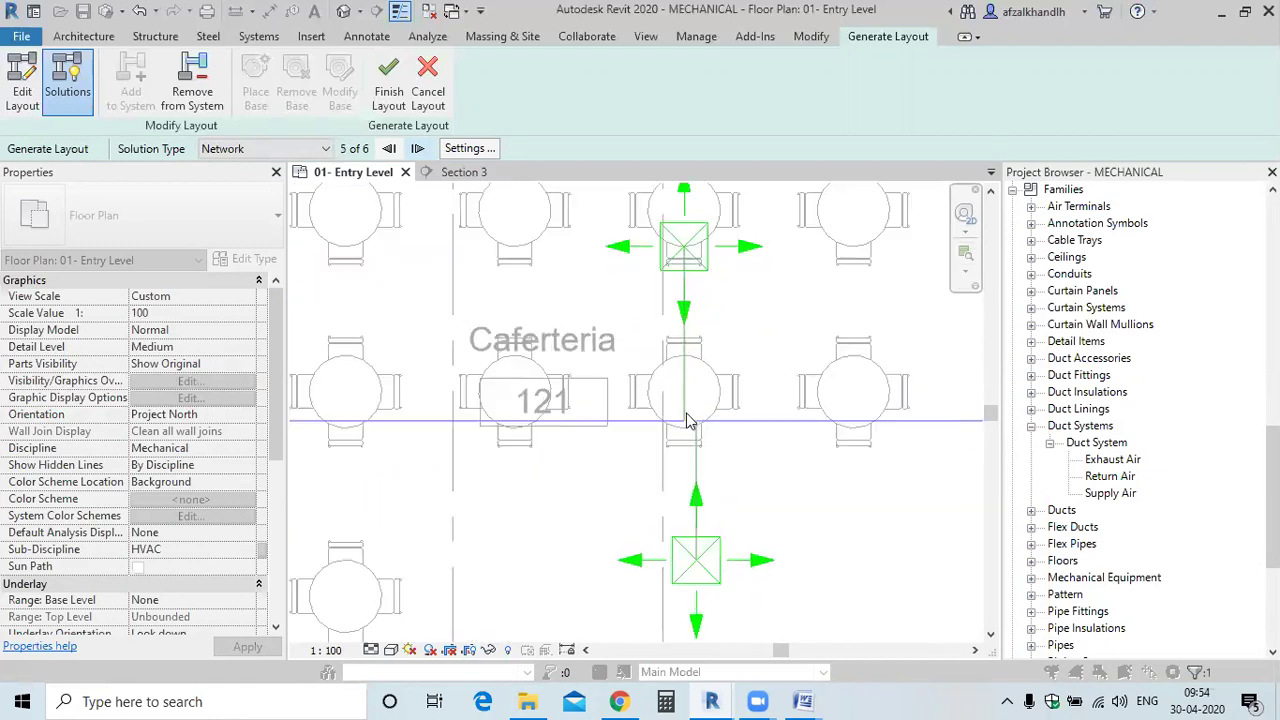
{"action": "scroll", "coordinate": [718, 430], "scroll_direction": "down", "scroll_amount": 3}
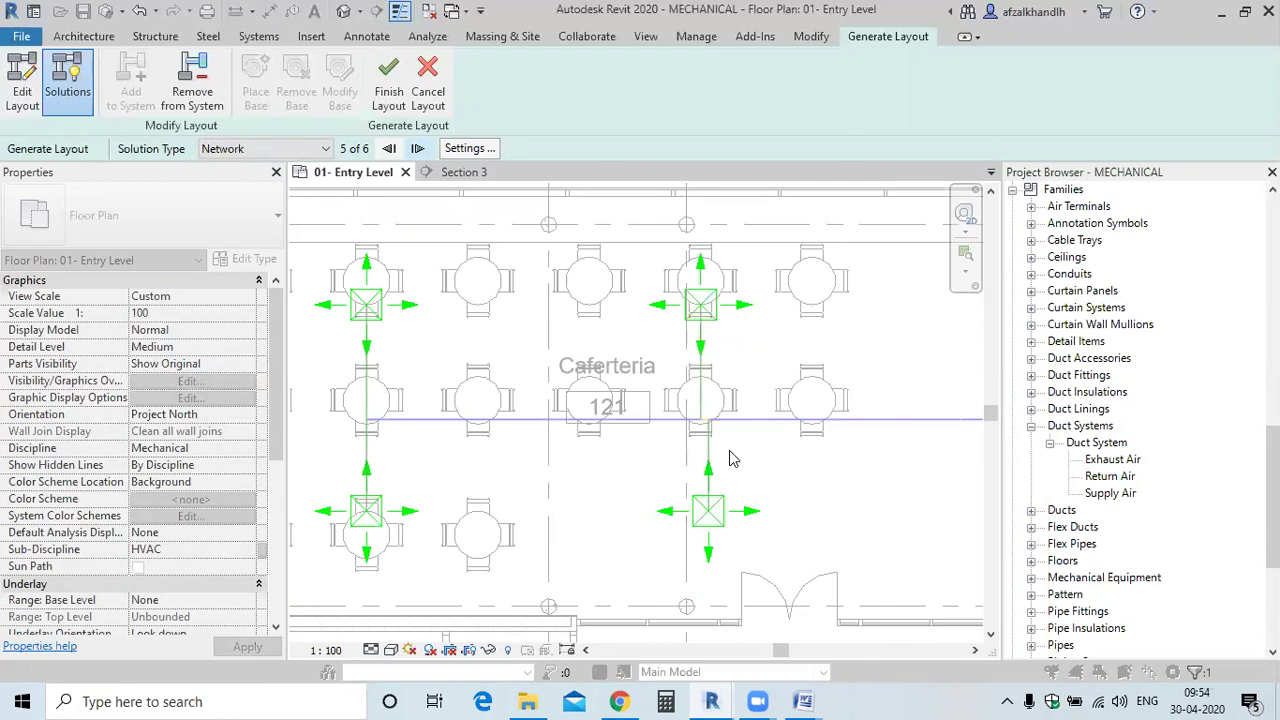
{"action": "scroll", "coordinate": [705, 440], "scroll_direction": "up", "scroll_amount": 4}
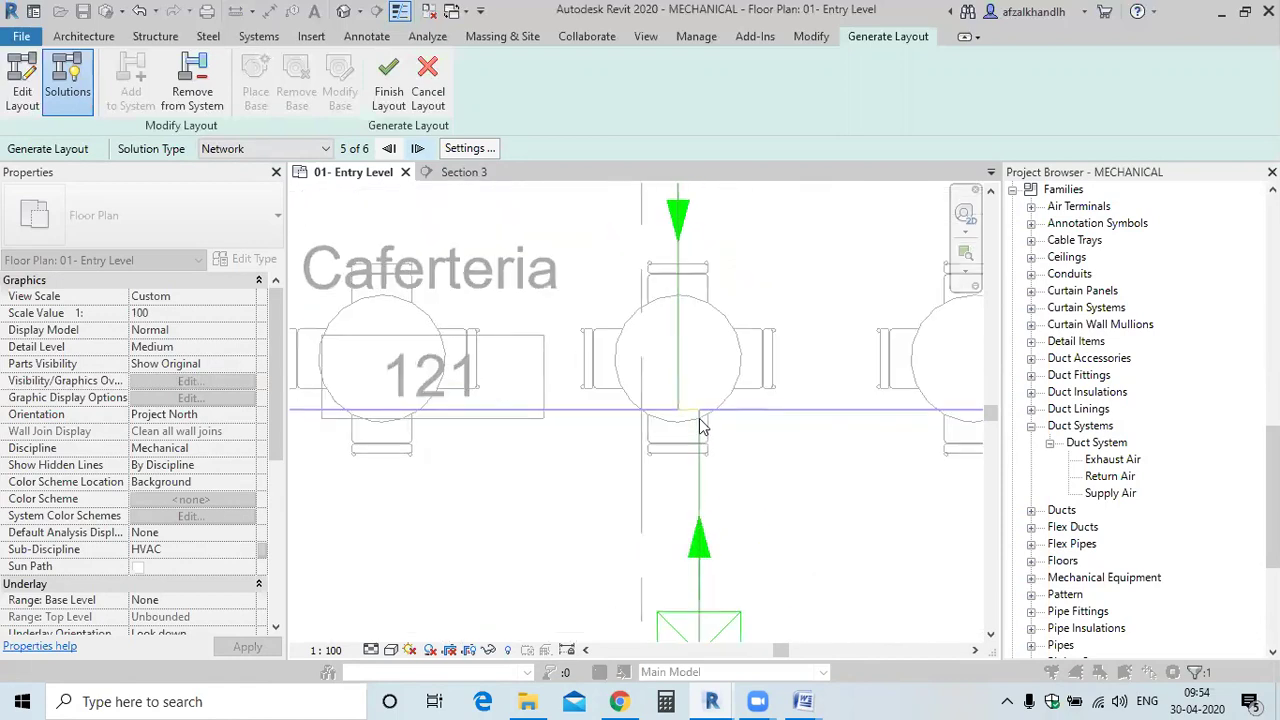
{"action": "scroll", "coordinate": [692, 410], "scroll_direction": "down", "scroll_amount": 2}
{"action": "scroll", "coordinate": [697, 404], "scroll_direction": "down", "scroll_amount": 2}
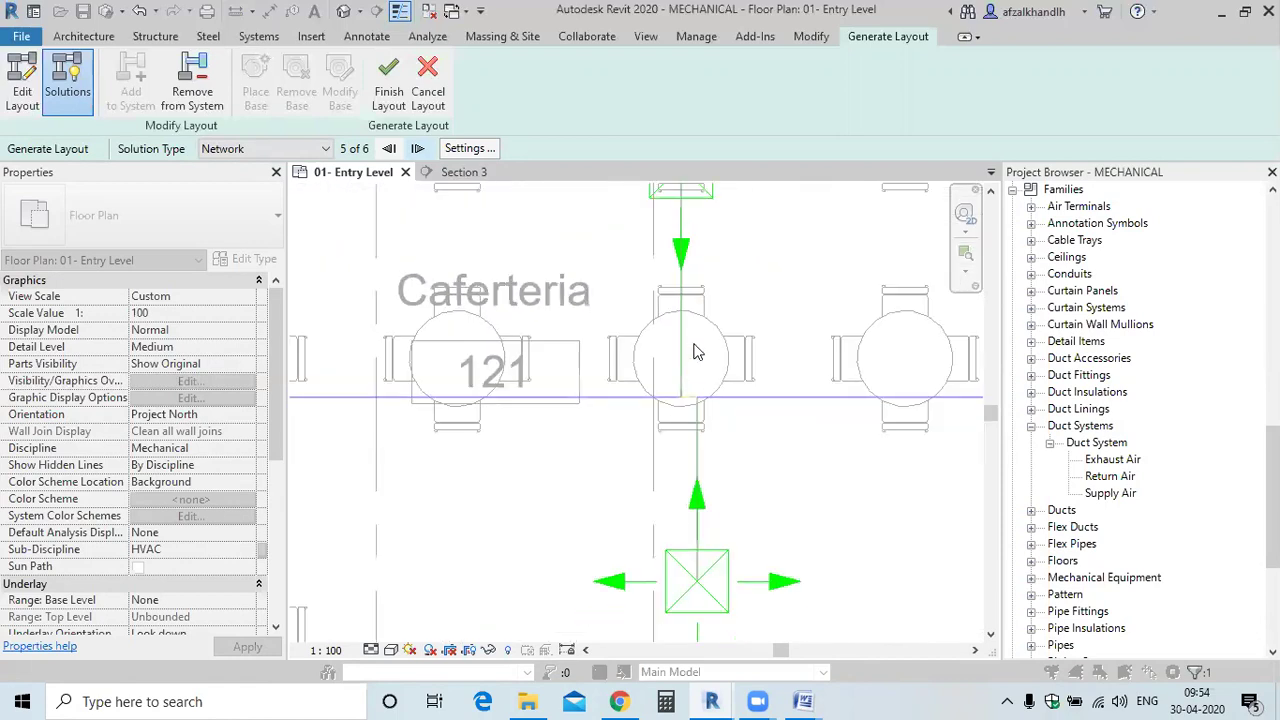
{"action": "scroll", "coordinate": [698, 402], "scroll_direction": "up", "scroll_amount": 2}
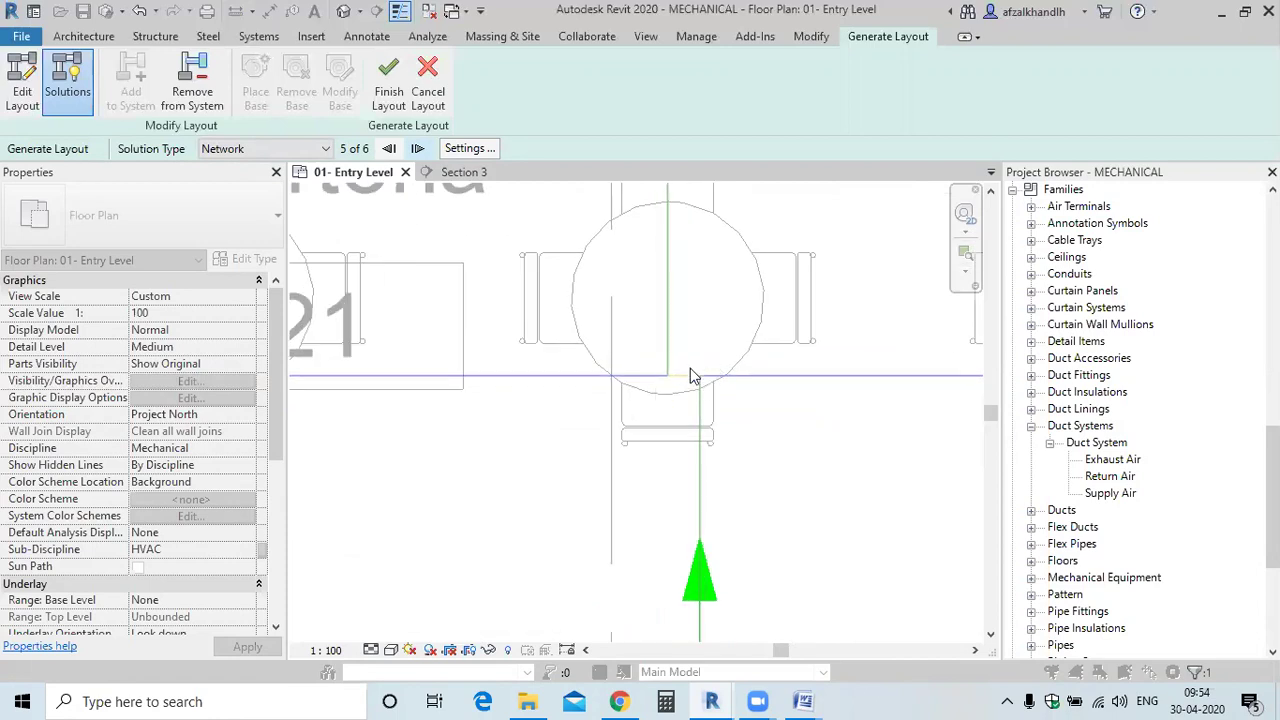
Cancel the generated duct layout and zoom into the cafeteria plan
{"action": "left_click", "coordinate": [427, 95]}
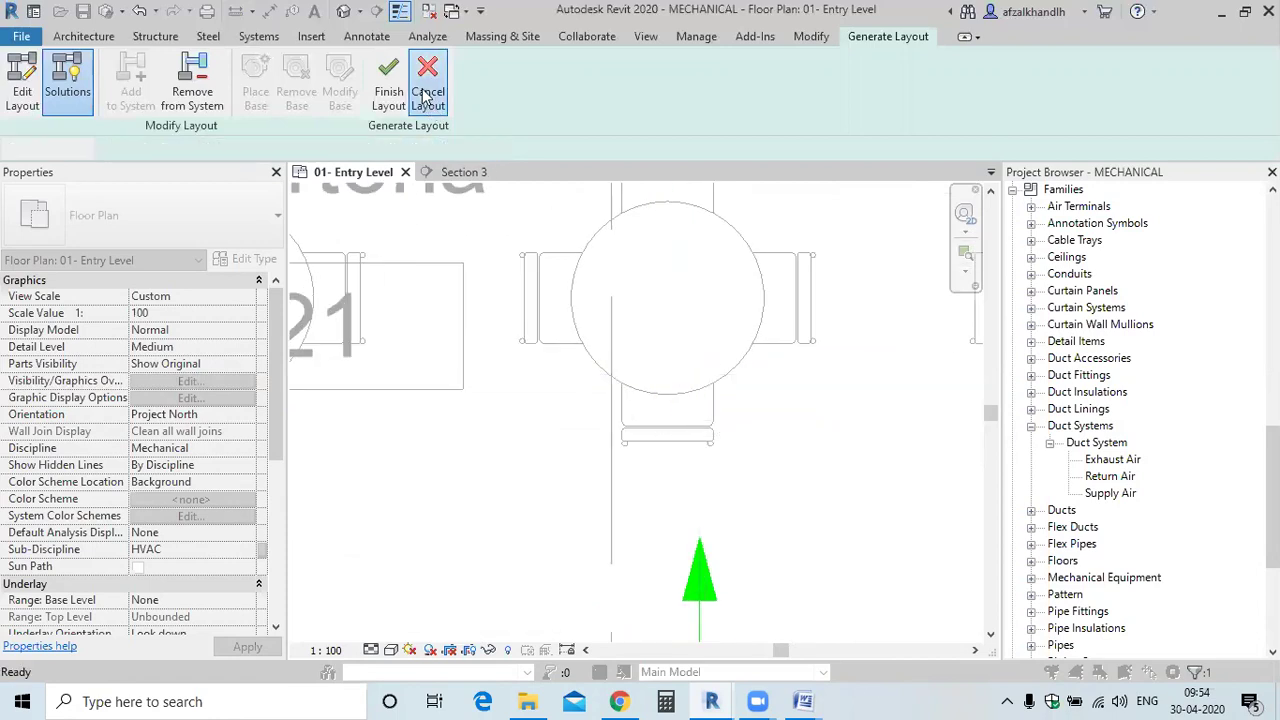
{"action": "scroll", "coordinate": [622, 425], "scroll_direction": "up", "scroll_amount": 5}
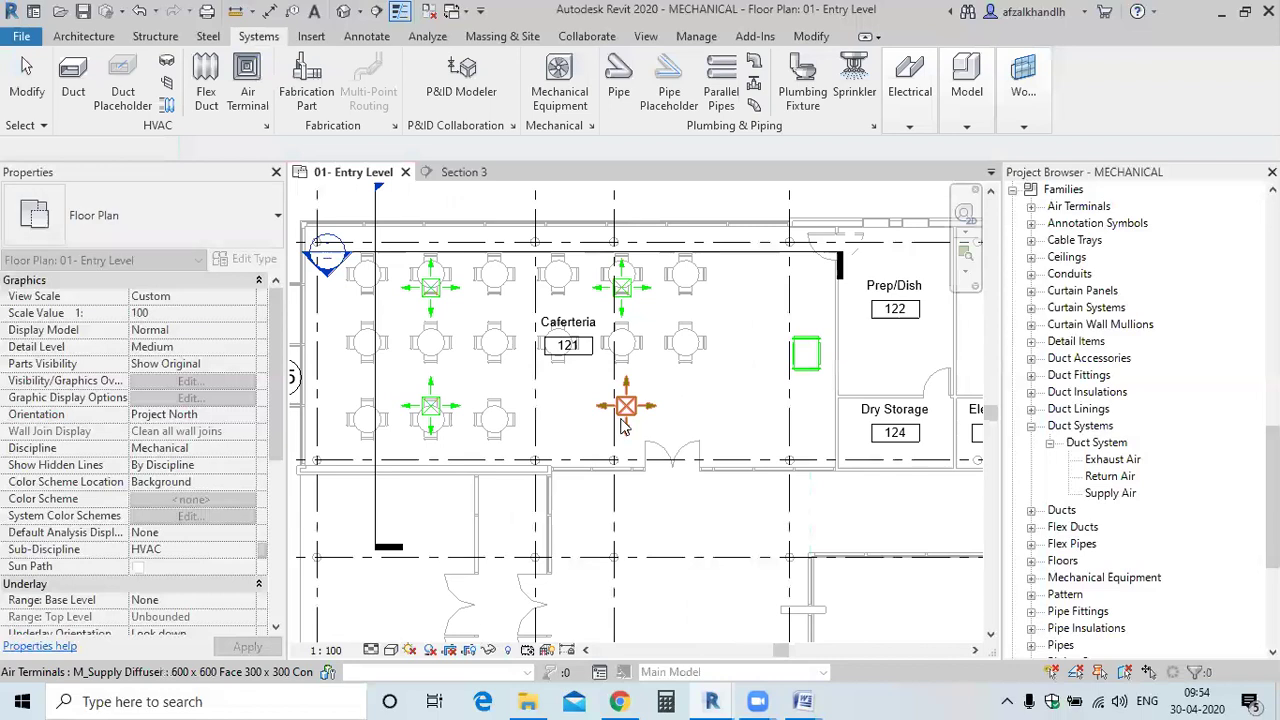
{"action": "scroll", "coordinate": [622, 425], "scroll_direction": "up", "scroll_amount": 2}
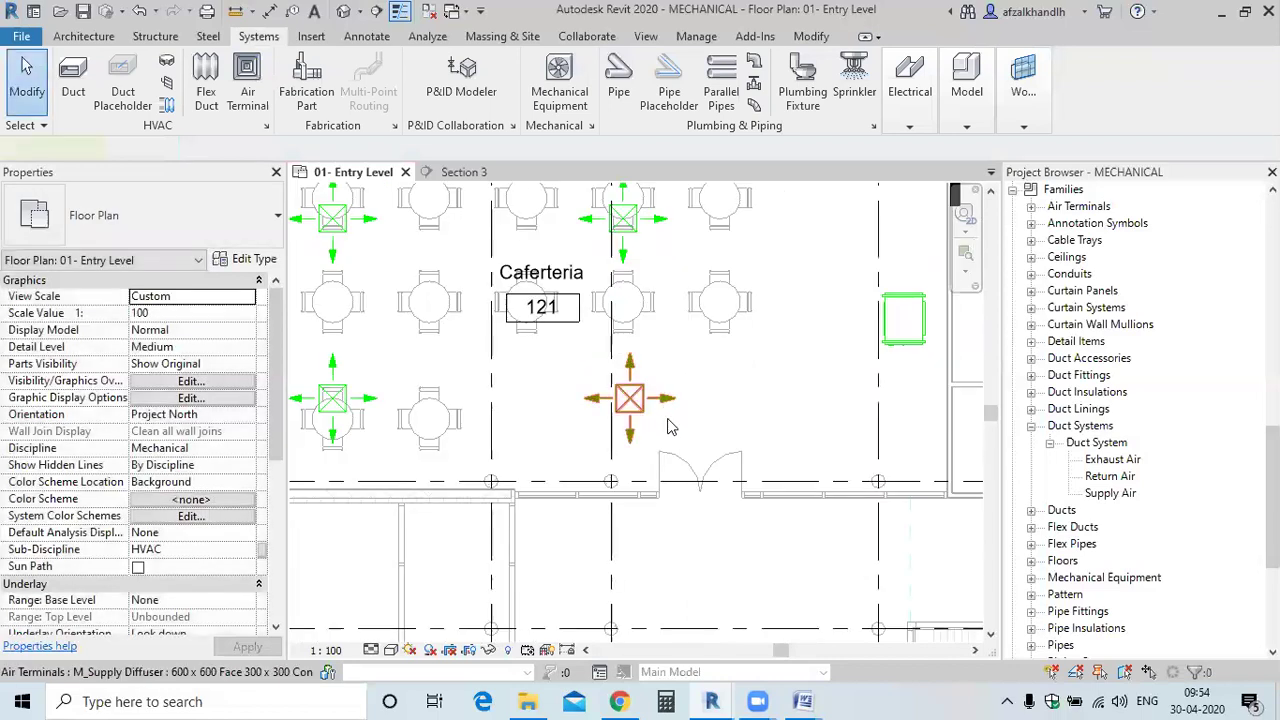
Move the lower-right supply diffuser so it lines up under the diffuser above
{"action": "left_click", "coordinate": [628, 398]}
{"action": "left_click_drag", "start_coordinate": [628, 398], "coordinate": [616, 424]}
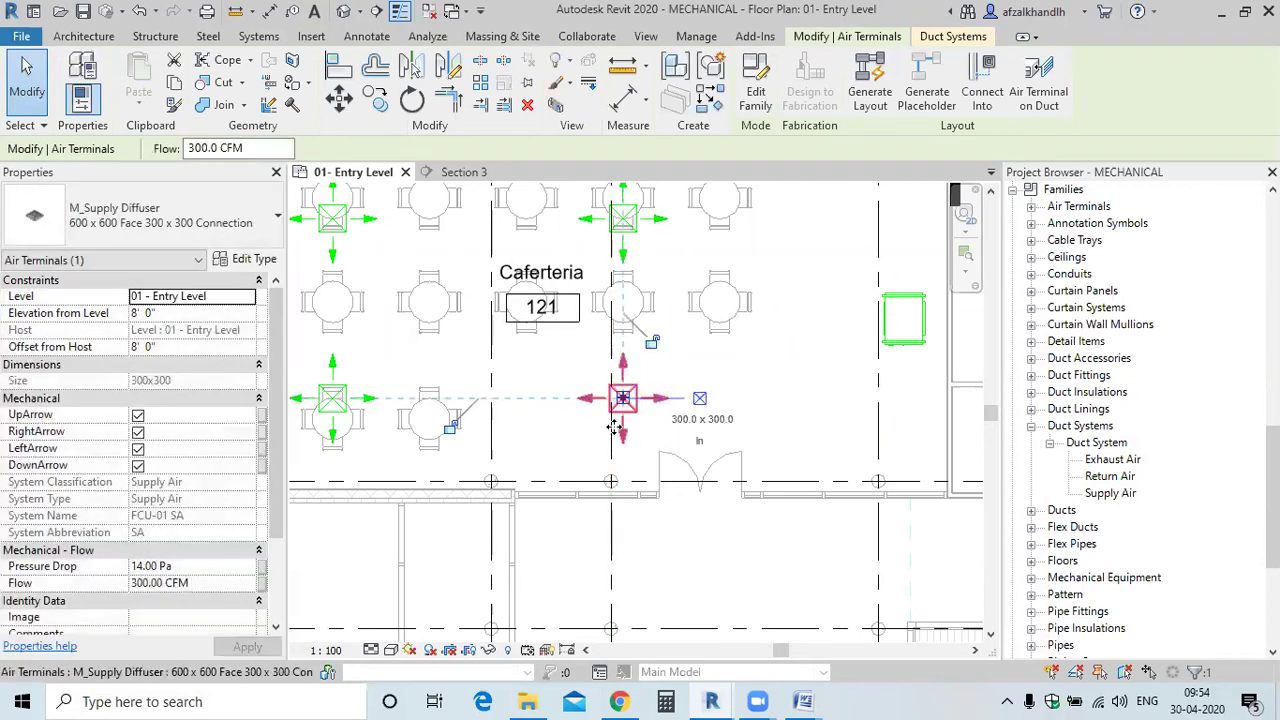
{"action": "left_click", "coordinate": [640, 420]}
{"action": "key", "text": "Tab"}
Select the FCU-01 SA system and inspect Network layout solution 1 of 6
{"action": "left_click", "coordinate": [640, 405]}
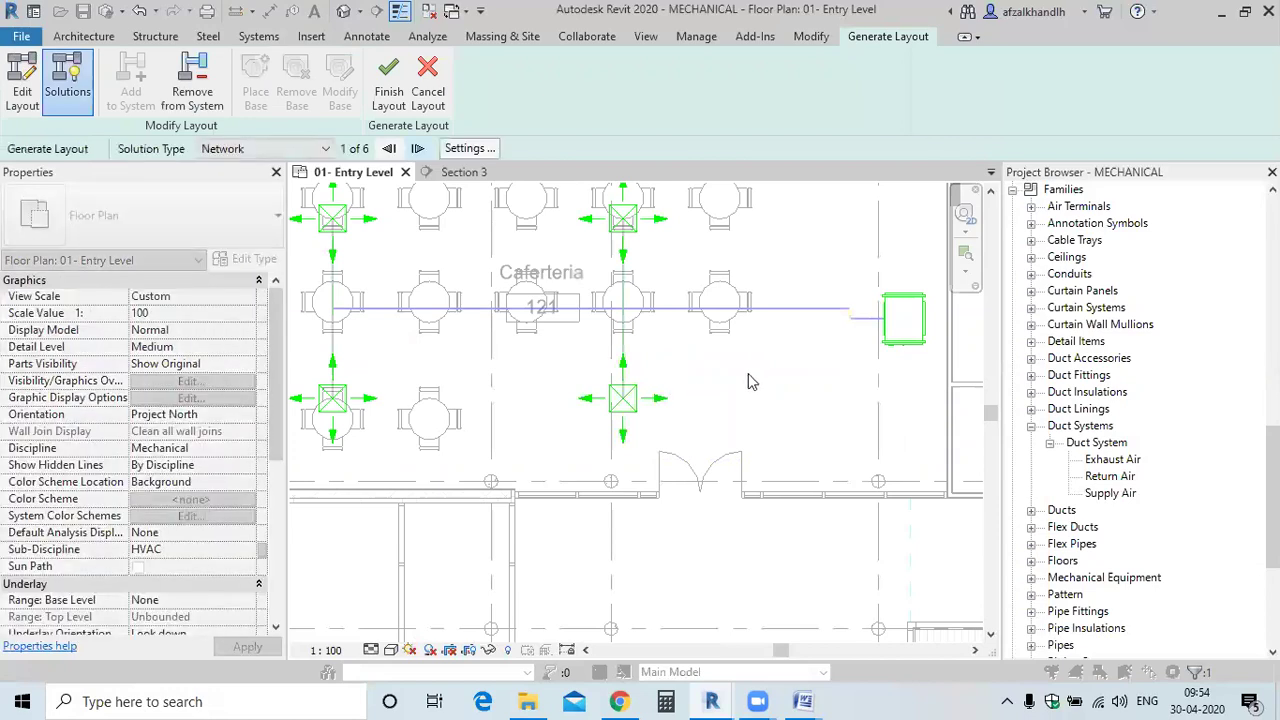
{"action": "middle_click_drag", "start_coordinate": [766, 394], "coordinate": [770, 412]}
{"action": "scroll", "coordinate": [857, 336], "scroll_direction": "up", "scroll_amount": 2}
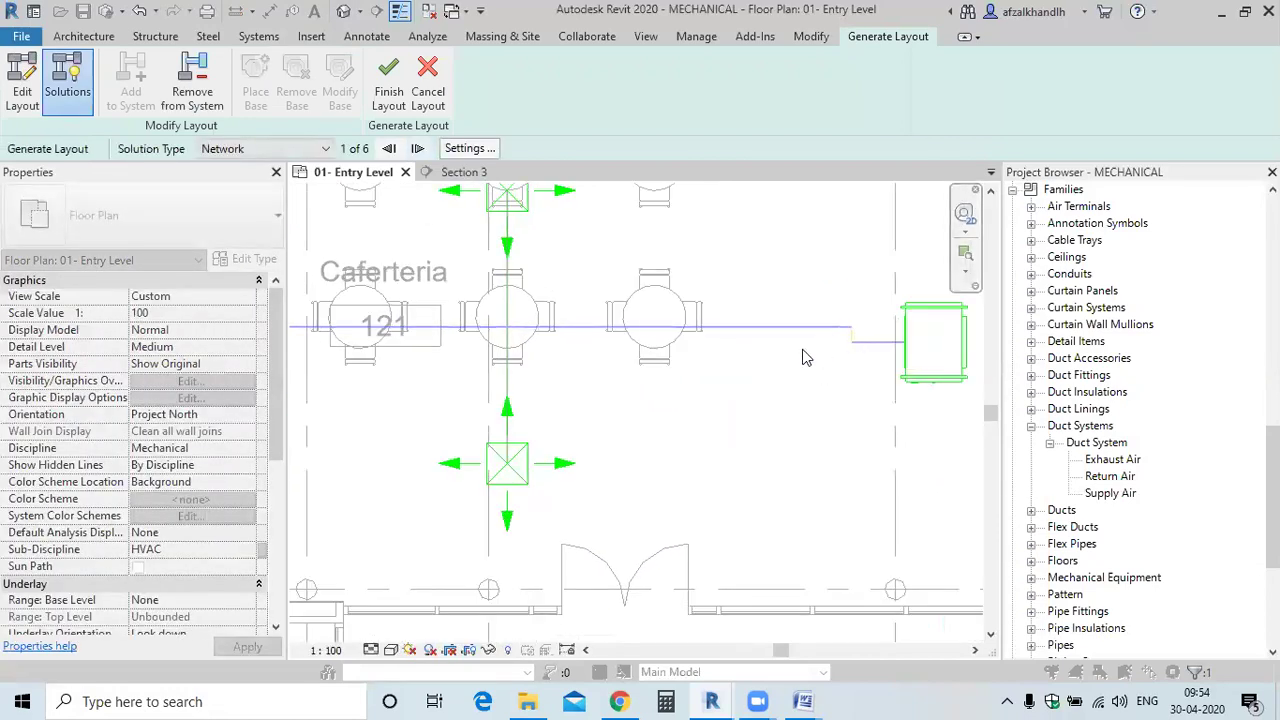
{"action": "scroll", "coordinate": [786, 400], "scroll_direction": "down", "scroll_amount": 3}
{"action": "scroll", "coordinate": [800, 370], "scroll_direction": "up", "scroll_amount": 1}
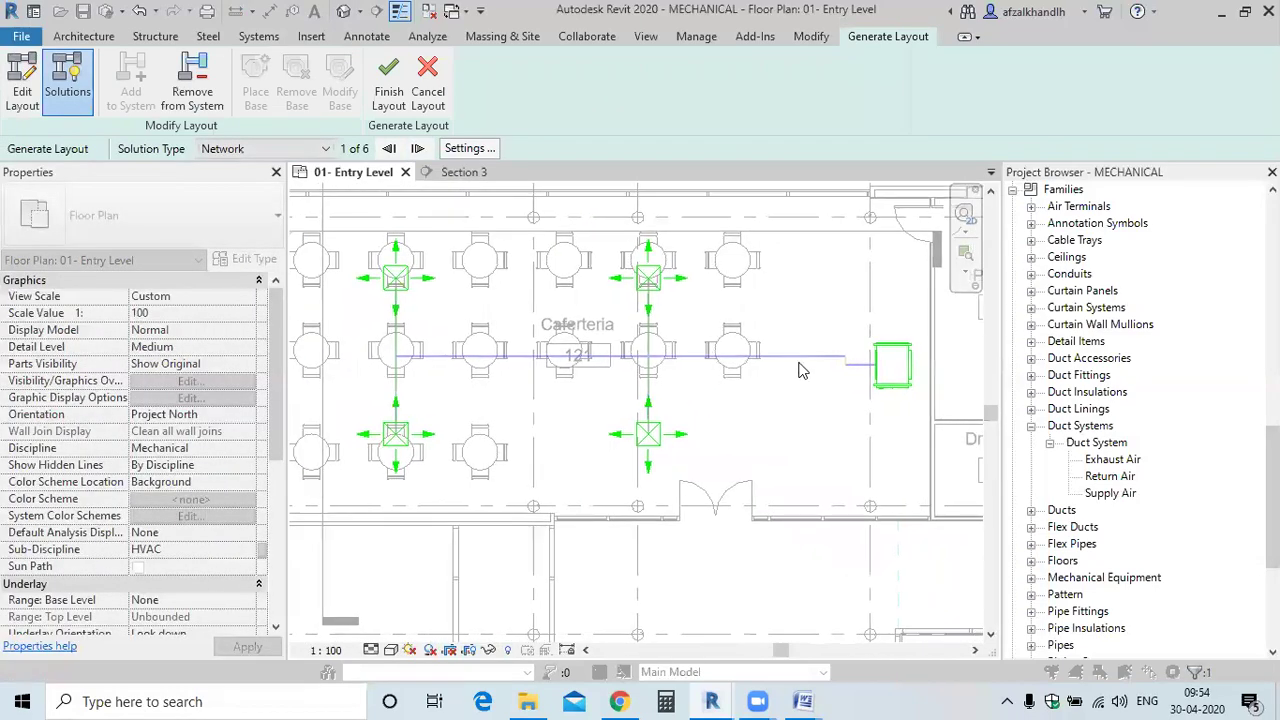
{"action": "scroll", "coordinate": [700, 390], "scroll_direction": "down", "scroll_amount": 1}
{"action": "scroll", "coordinate": [630, 360], "scroll_direction": "up", "scroll_amount": 2}
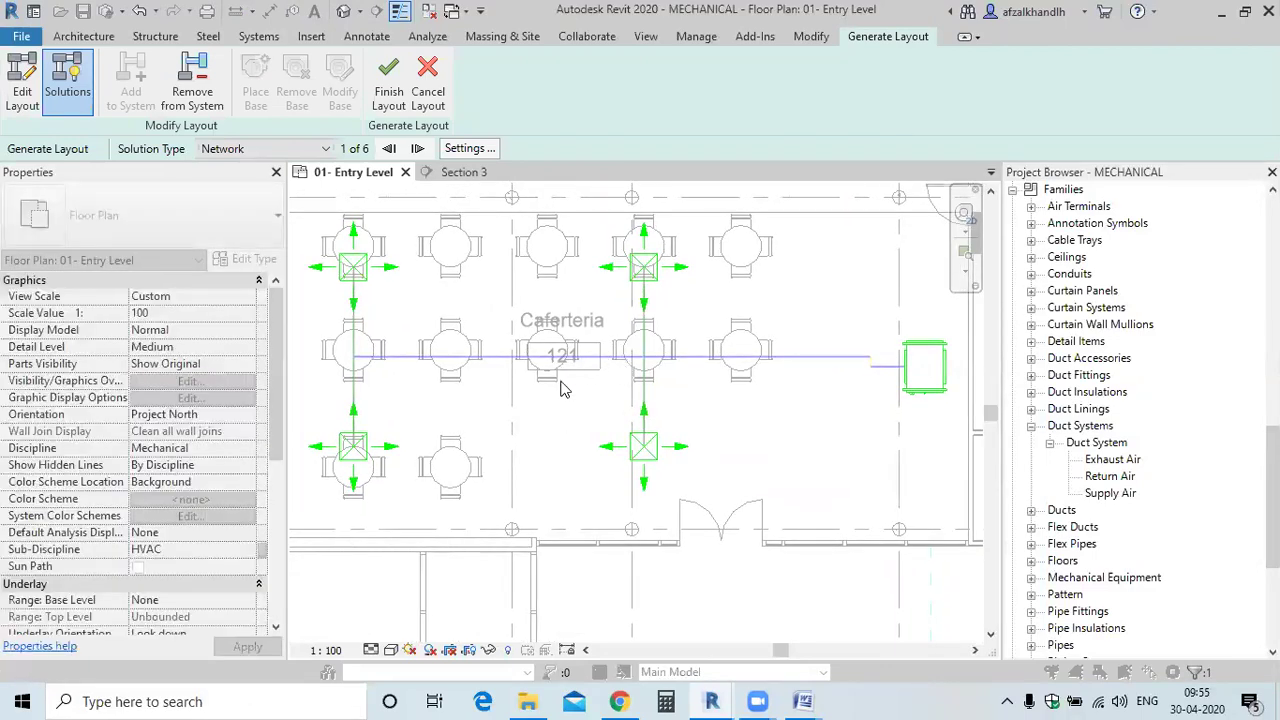
Edit the layout and drag the main route line down toward FCU-01
{"action": "left_click", "coordinate": [24, 104]}
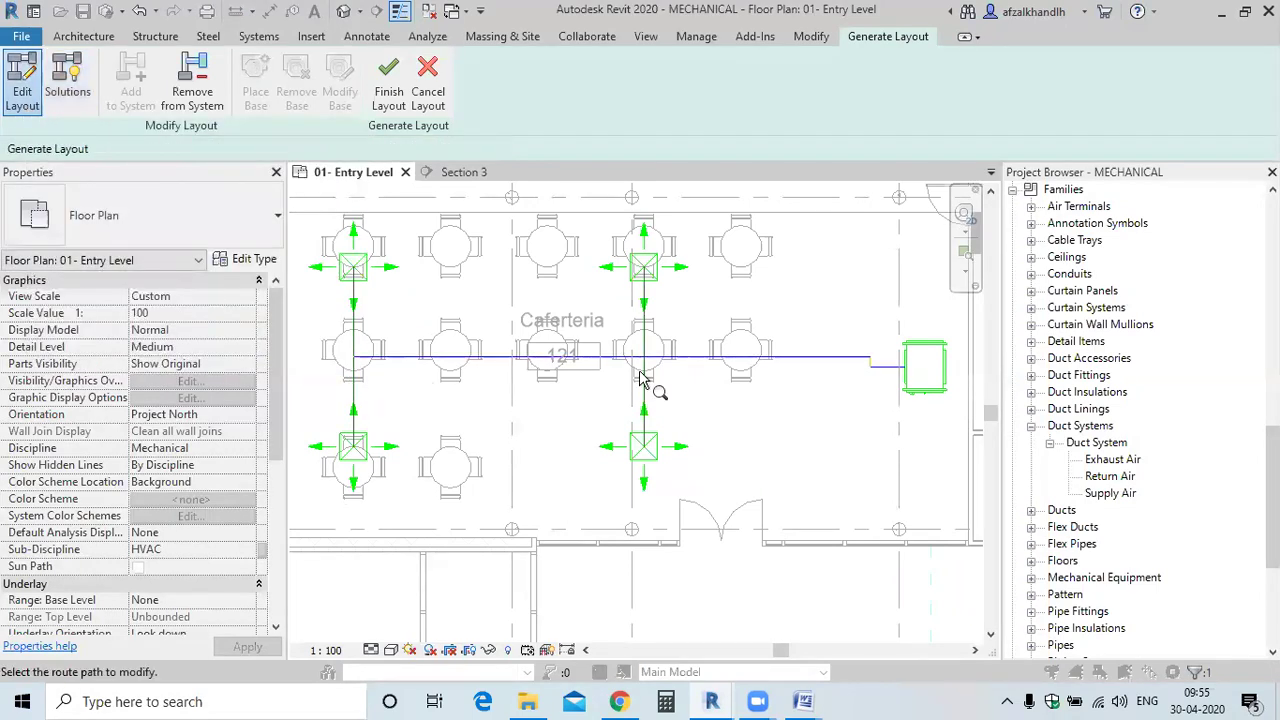
{"action": "left_click", "coordinate": [757, 357]}
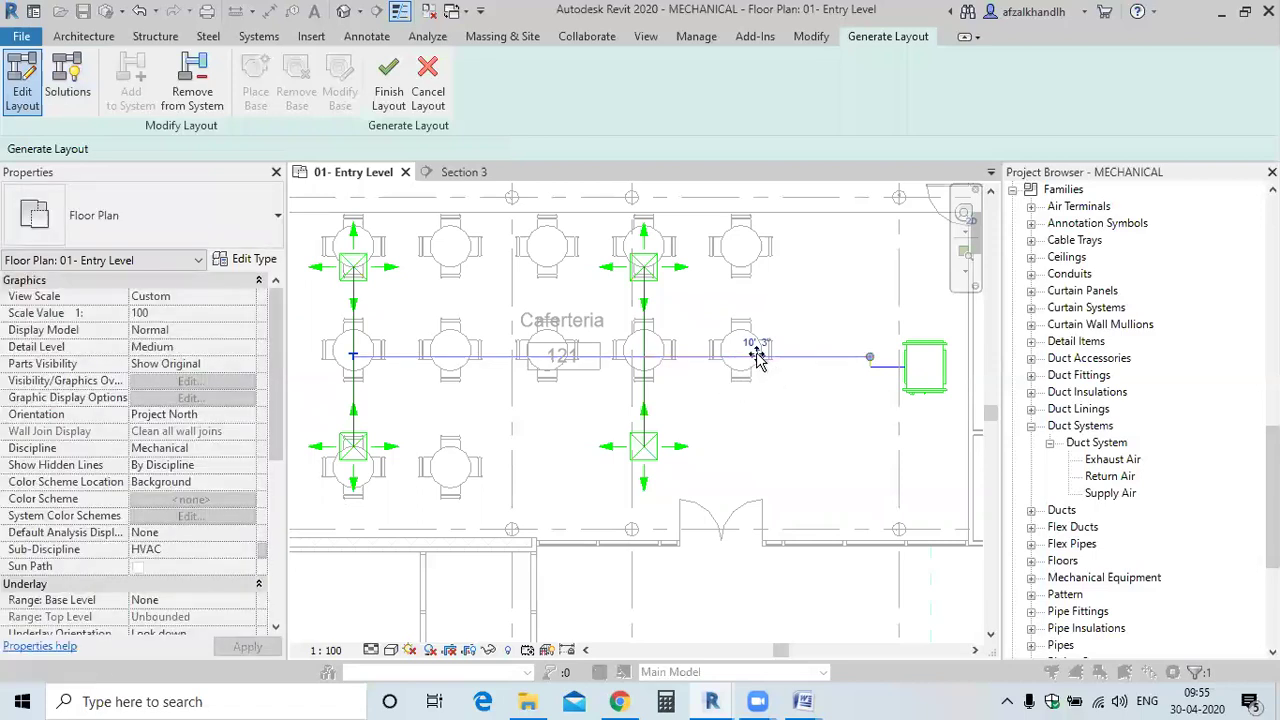
{"action": "left_click_drag", "start_coordinate": [757, 357], "coordinate": [752, 366]}
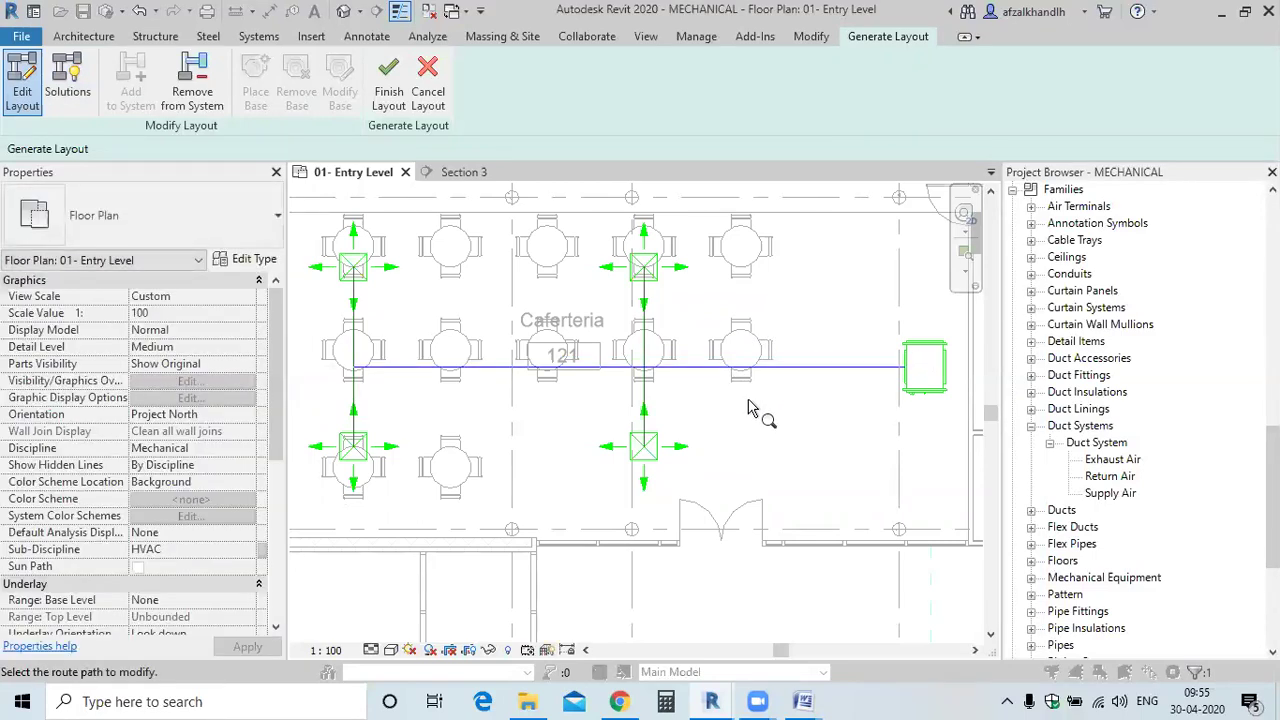
{"action": "scroll", "coordinate": [640, 318], "scroll_direction": "up", "scroll_amount": 2}
{"action": "scroll", "coordinate": [648, 328], "scroll_direction": "down", "scroll_amount": 2}
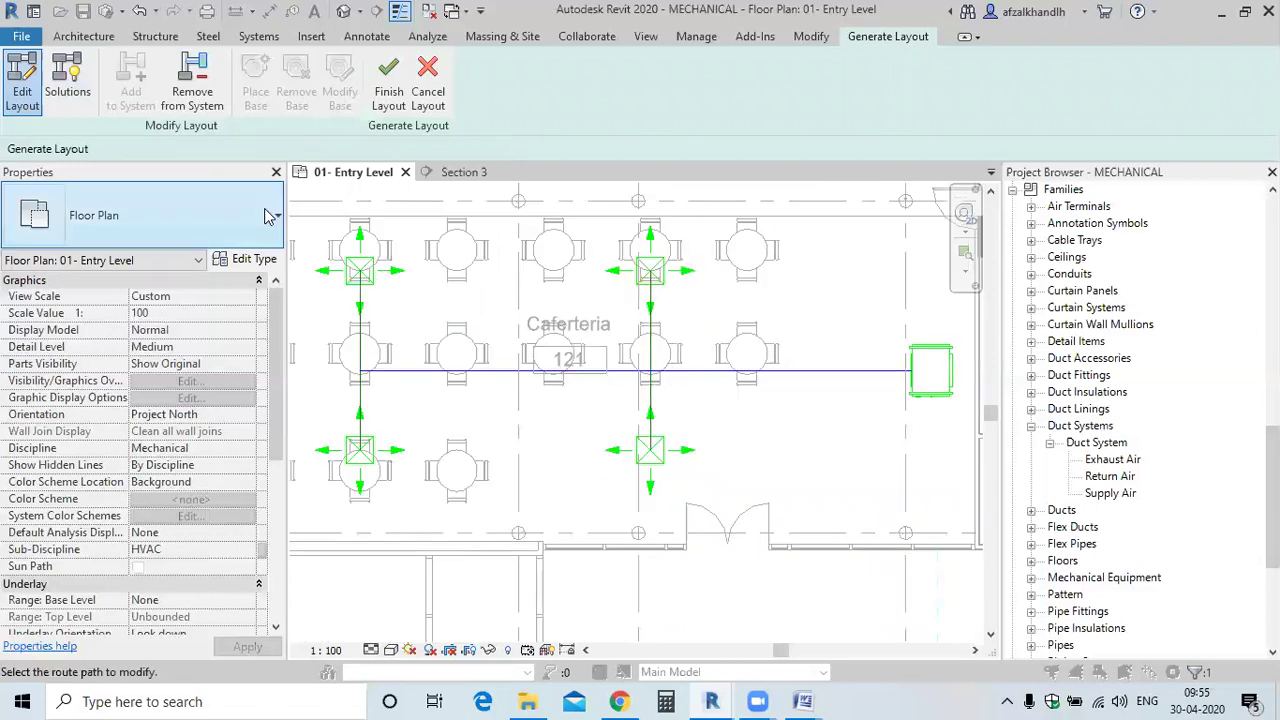
Try the Perimeter solution type, then switch back to Network
{"action": "left_click", "coordinate": [68, 100]}
{"action": "left_click", "coordinate": [260, 152]}
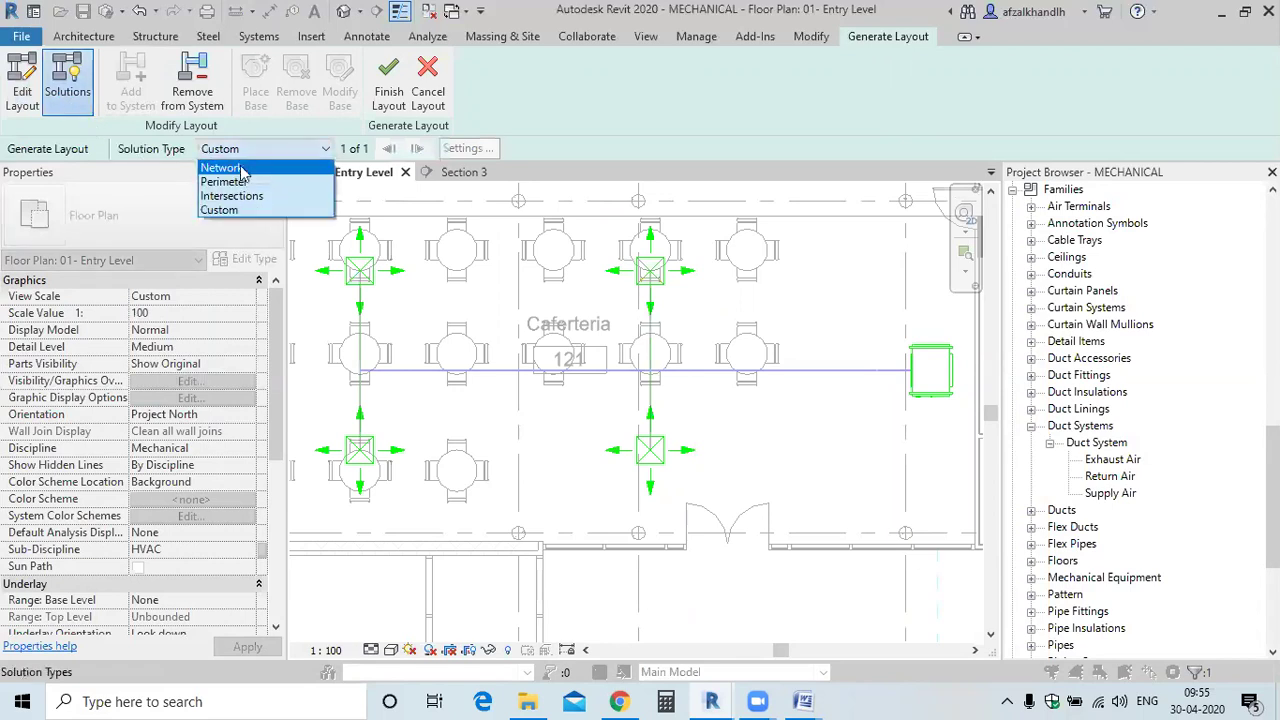
{"action": "left_click", "coordinate": [240, 184]}
{"action": "left_click", "coordinate": [250, 149]}
{"action": "left_click", "coordinate": [222, 164]}
Review the branch duct settings in Duct Conversion Settings
{"action": "left_click", "coordinate": [476, 149]}
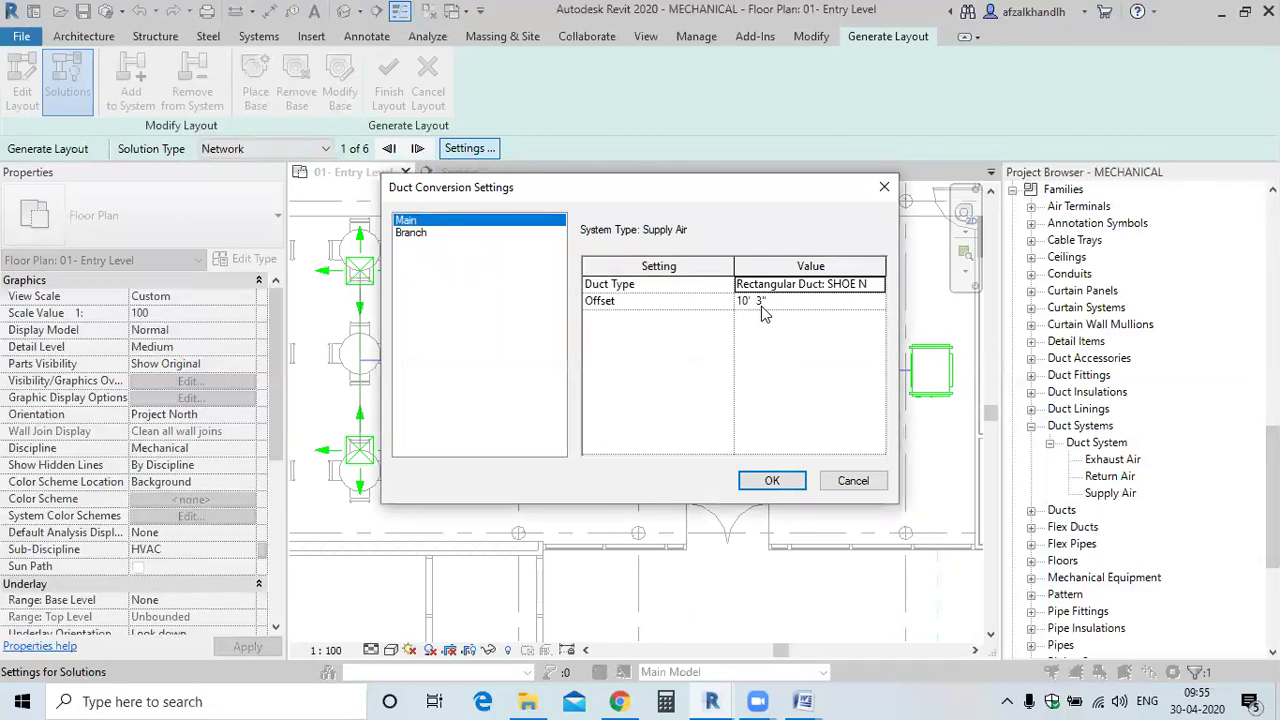
{"action": "left_click", "coordinate": [435, 234]}
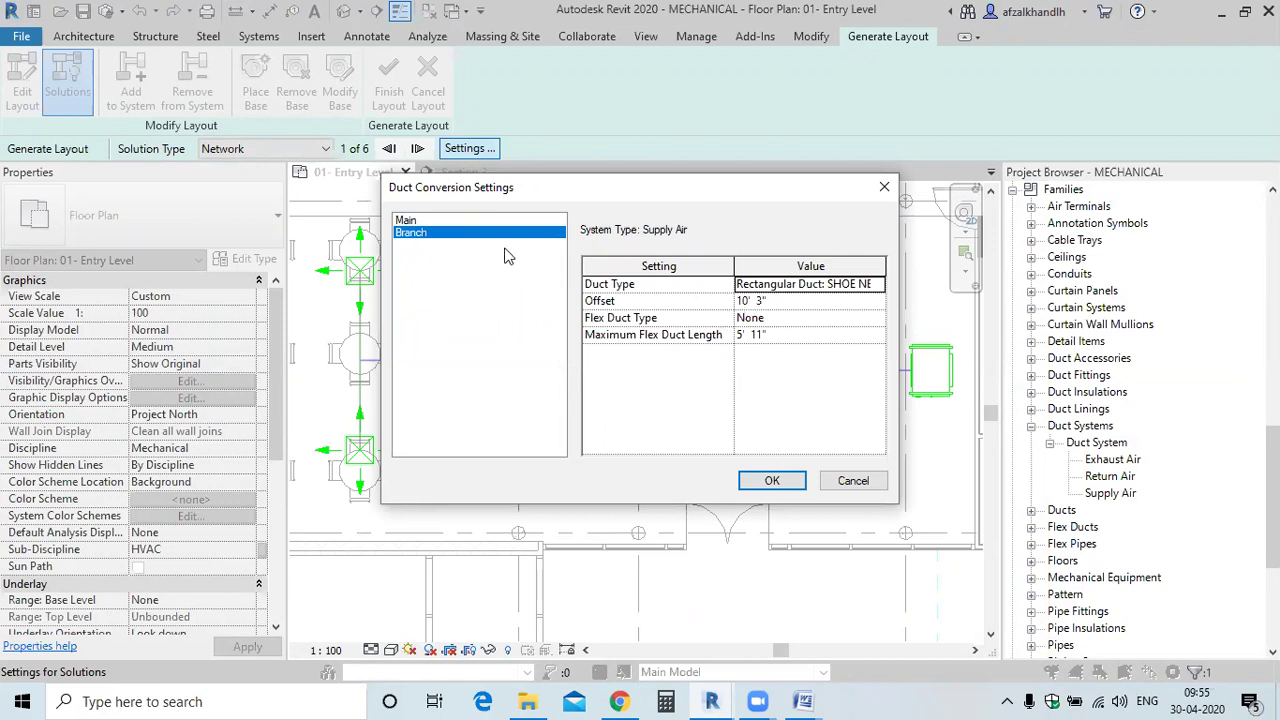
{"action": "left_click", "coordinate": [884, 188]}
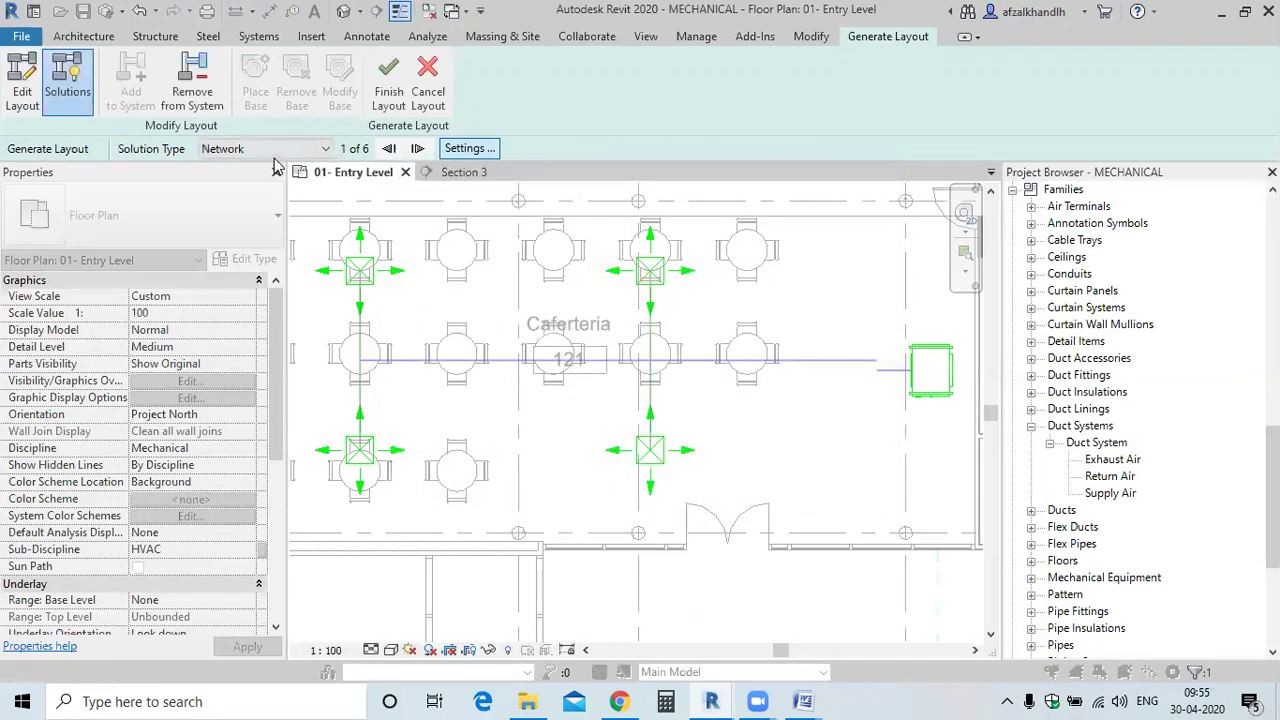
Re-edit the layout, overwrite the custom routing, and align the main line with the unit
{"action": "left_click", "coordinate": [22, 85]}
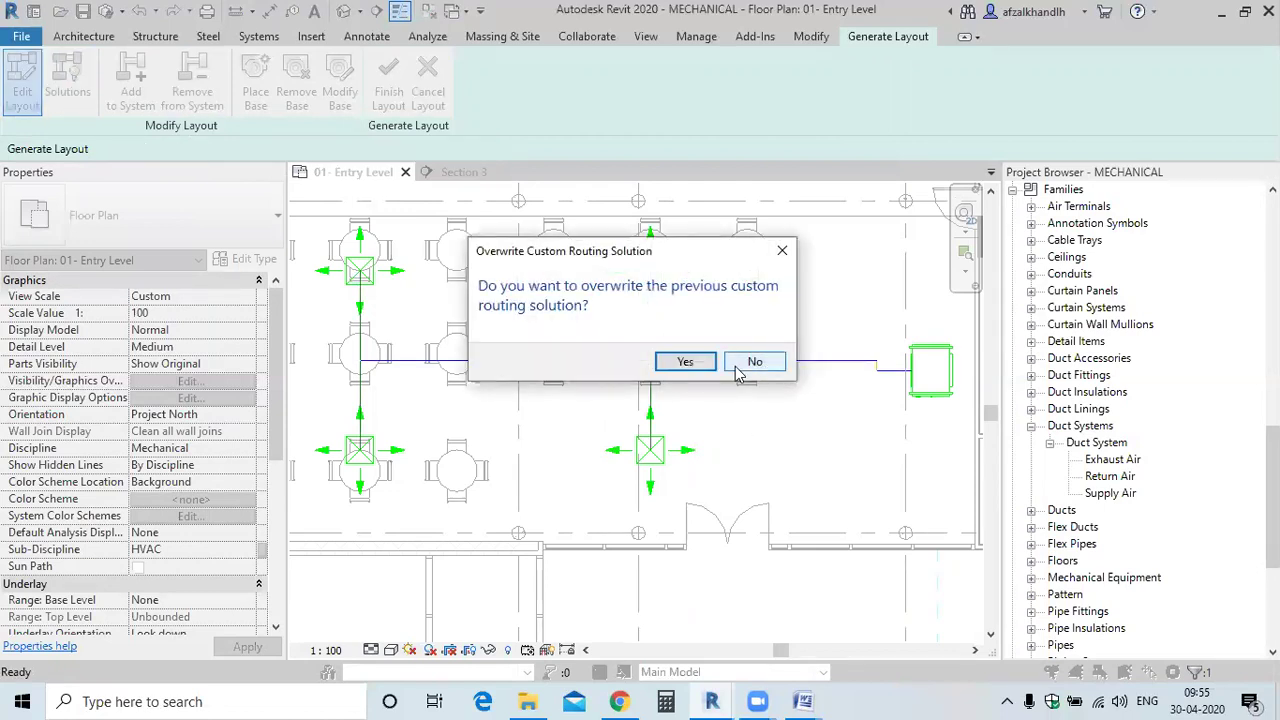
{"action": "left_click", "coordinate": [684, 362]}
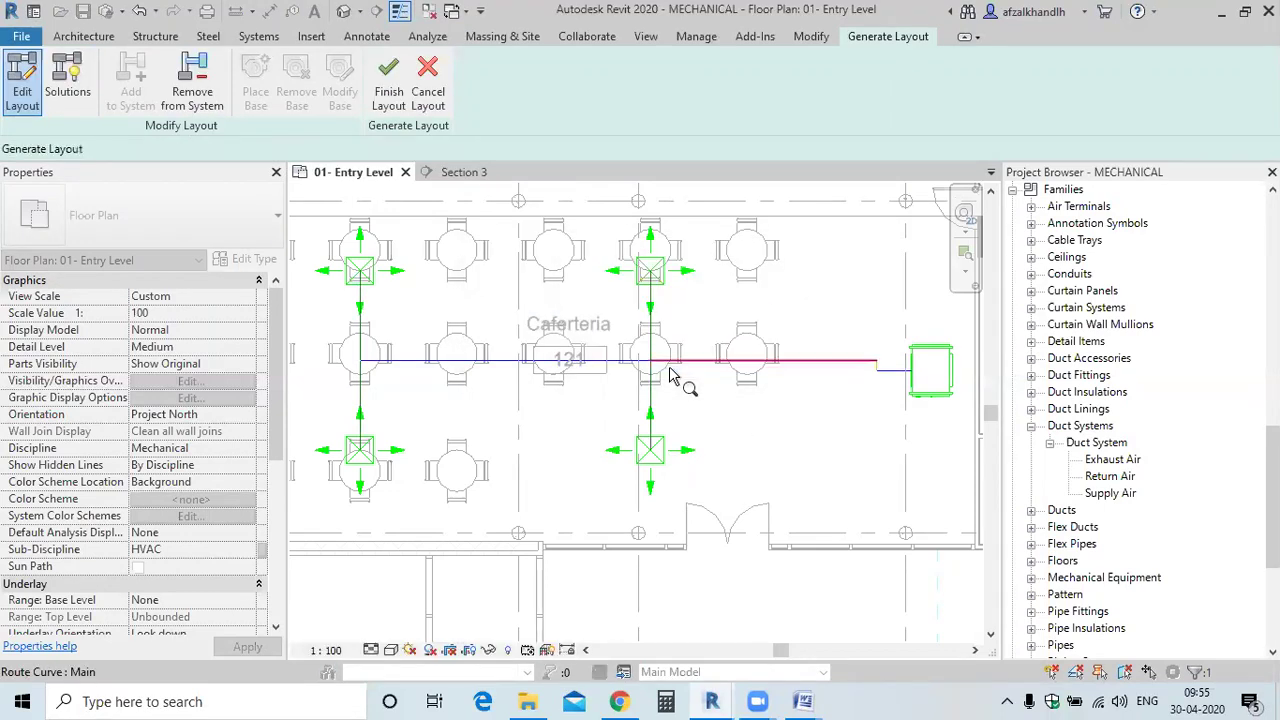
{"action": "left_click_drag", "start_coordinate": [757, 368], "coordinate": [762, 375]}
{"action": "left_click", "coordinate": [710, 405]}
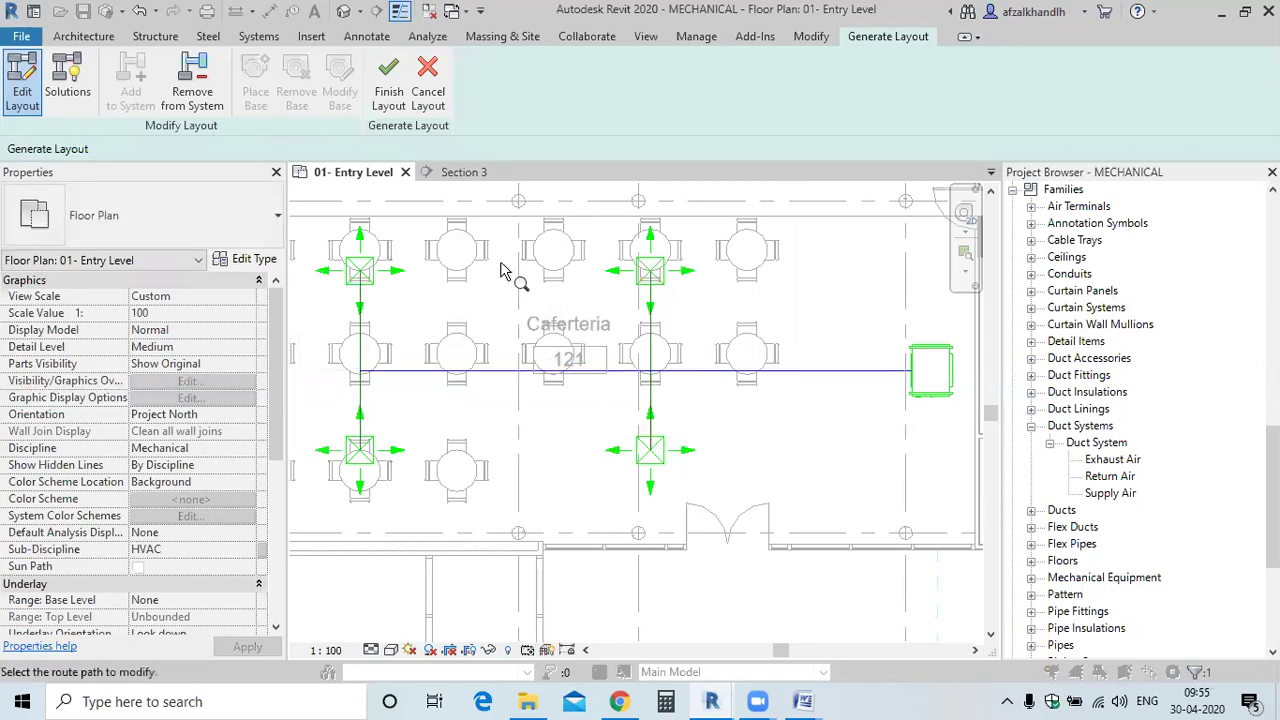
Finish the layout into real ducts, dismiss the warning, and select the whole duct branch
{"action": "left_click", "coordinate": [380, 95]}
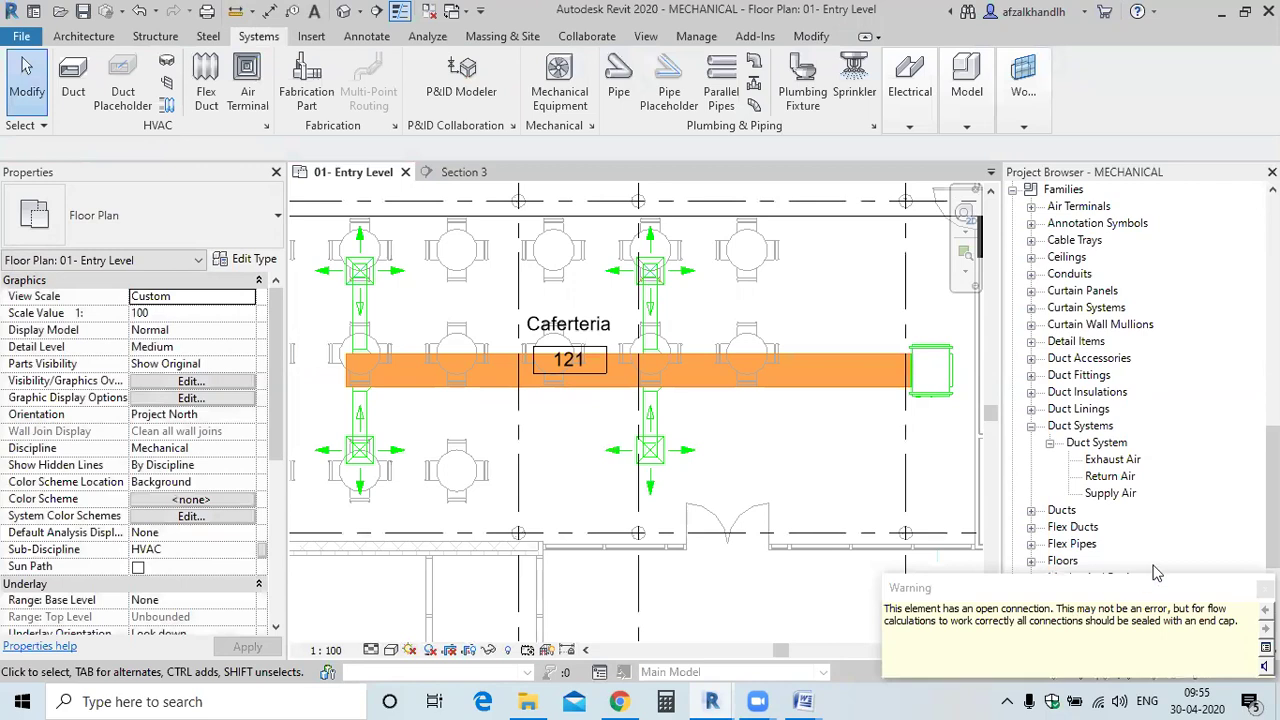
{"action": "left_click", "coordinate": [791, 409]}
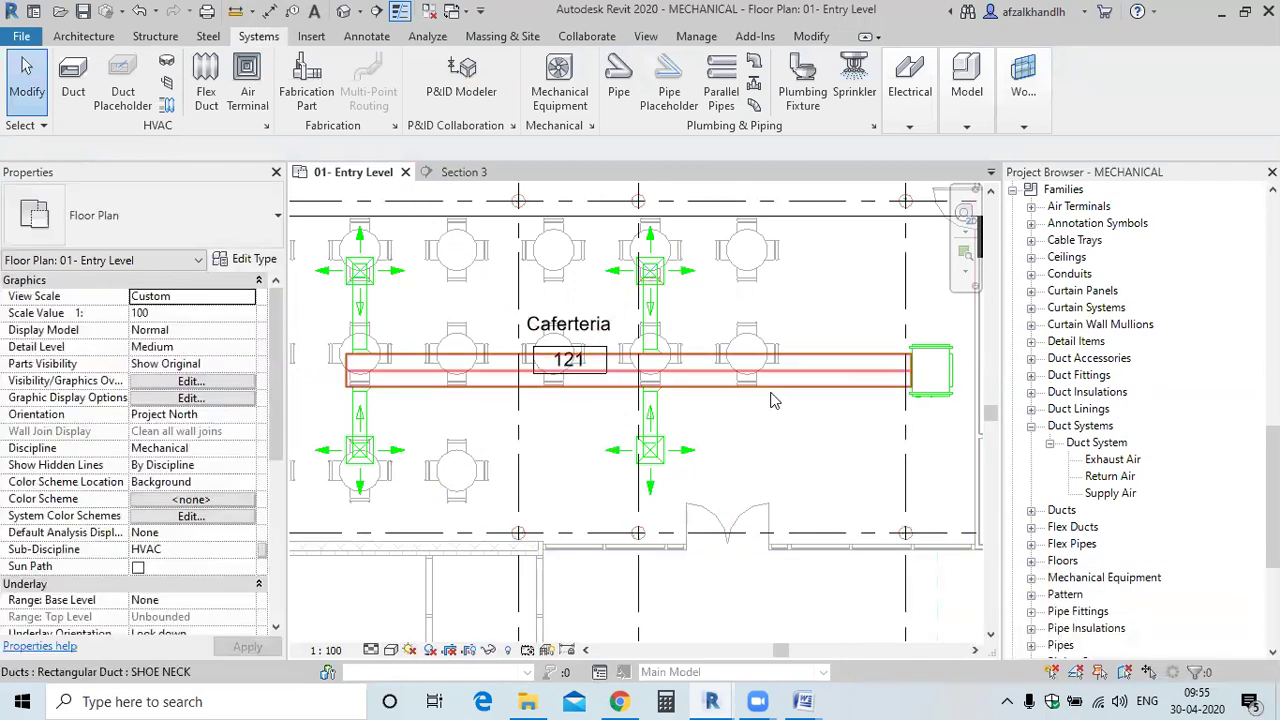
{"action": "key", "text": "Tab"}
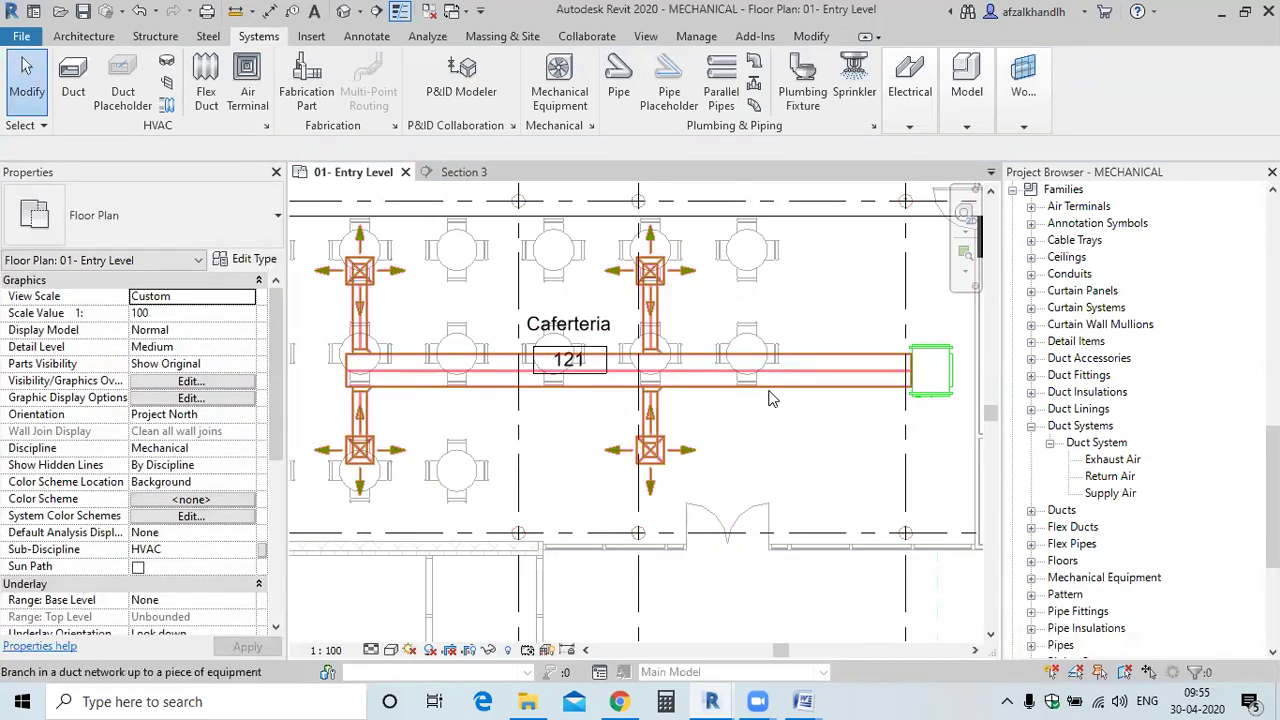
{"action": "left_click", "coordinate": [770, 398]}
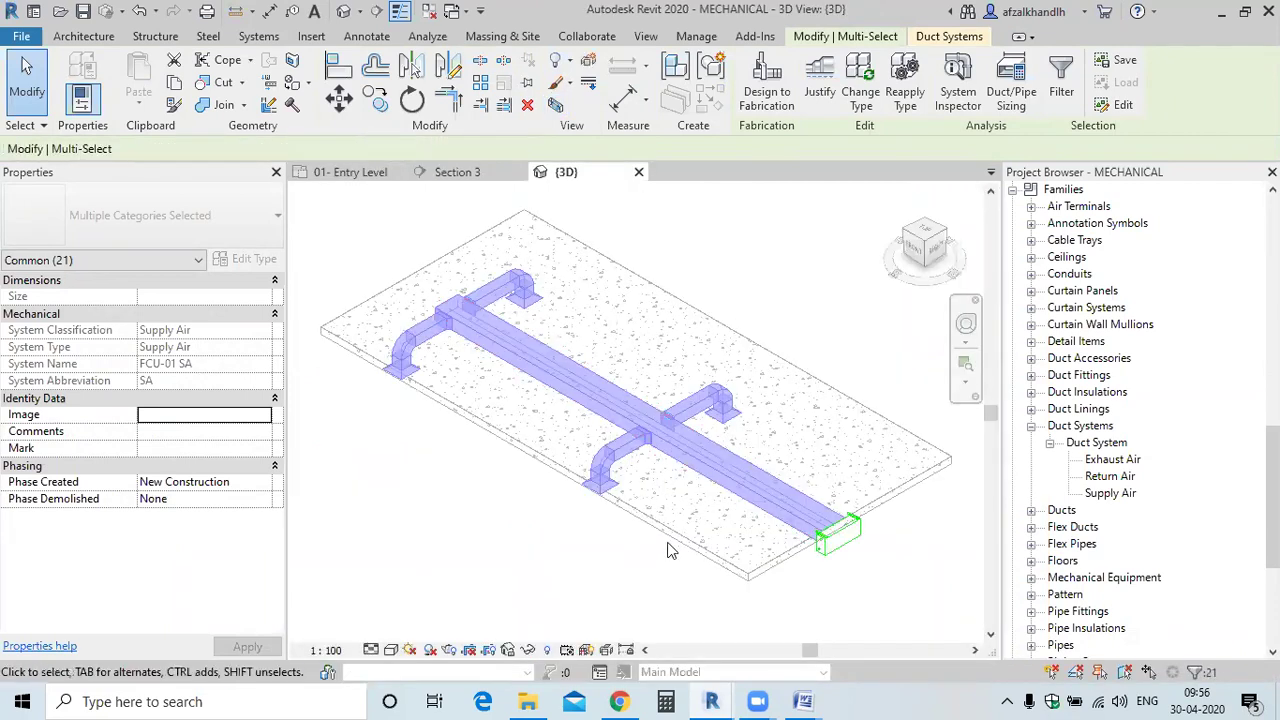
Orbit the duct branch in 3D to an isometric corner view
{"action": "scroll", "coordinate": [710, 540], "scroll_direction": "down", "scroll_amount": 2}
{"action": "middle_click_drag", "start_coordinate": [565, 607], "coordinate": [813, 418], "text": "shift"}
{"action": "middle_click_drag", "start_coordinate": [703, 535], "coordinate": [577, 534], "text": "shift"}
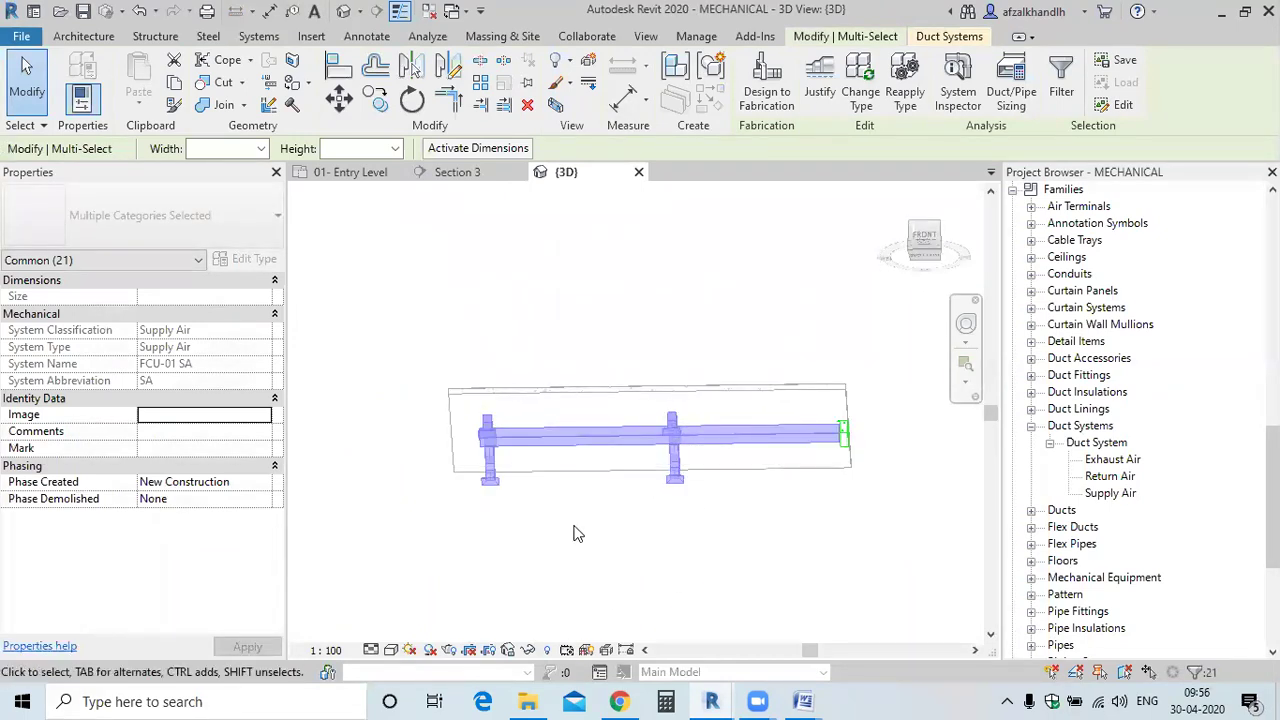
{"action": "left_click", "coordinate": [895, 203]}
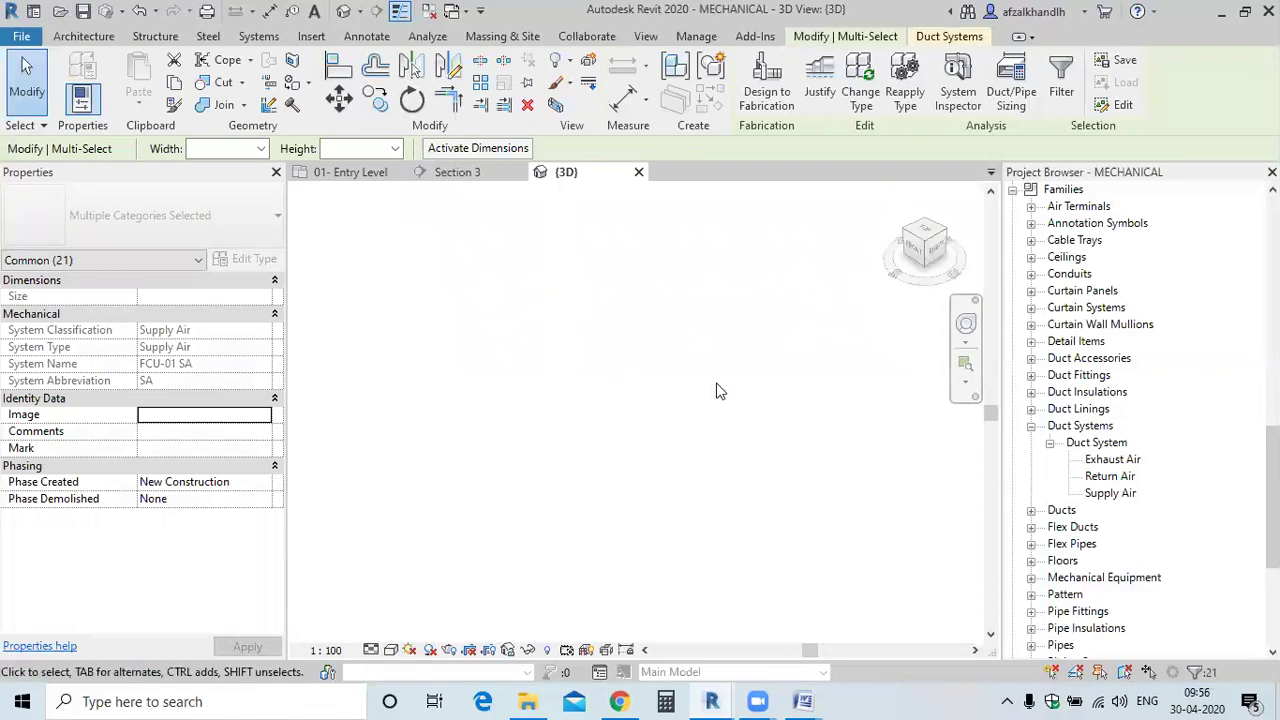
{"action": "scroll", "coordinate": [712, 523], "scroll_direction": "down", "scroll_amount": 4}
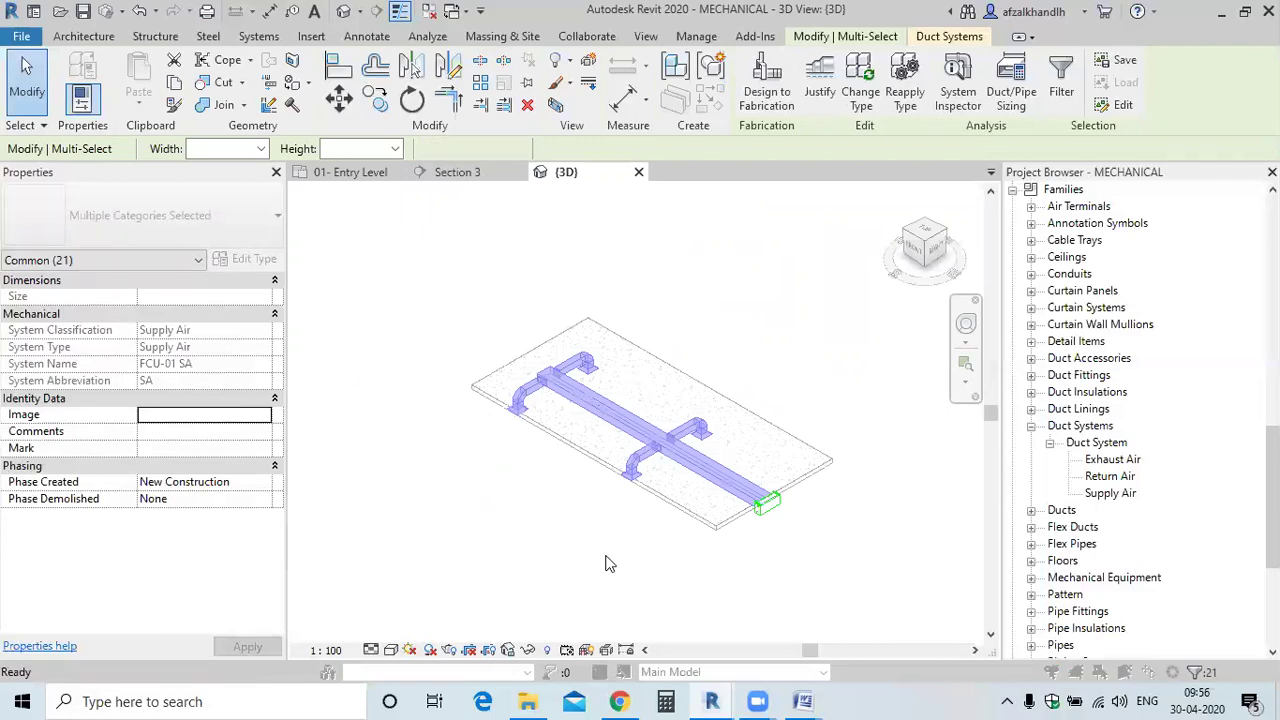
Turn on Section Boxes under Annotation Categories in Visibility/Graphics (VG)
{"action": "key", "text": "v"}
{"action": "key", "text": "g"}
{"action": "left_click", "coordinate": [418, 129]}
{"action": "scroll", "coordinate": [393, 378], "scroll_direction": "down", "scroll_amount": 3}
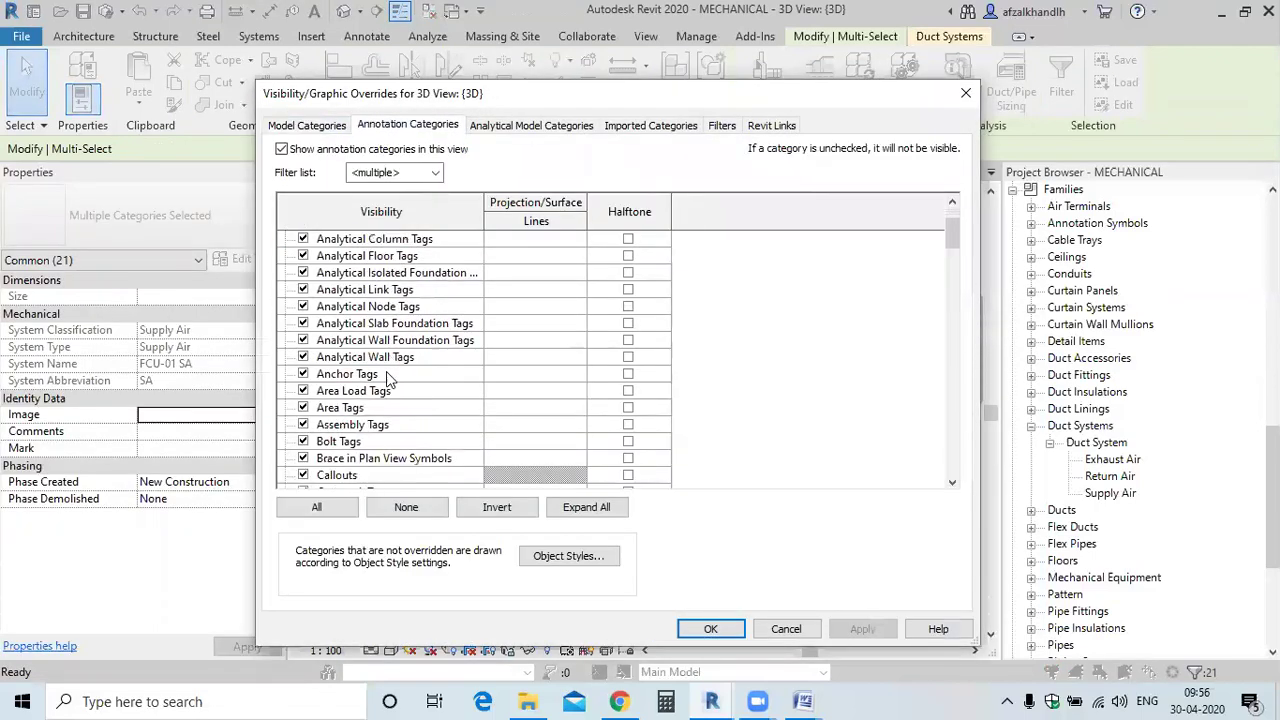
{"action": "scroll", "coordinate": [325, 440], "scroll_direction": "down", "scroll_amount": 2}
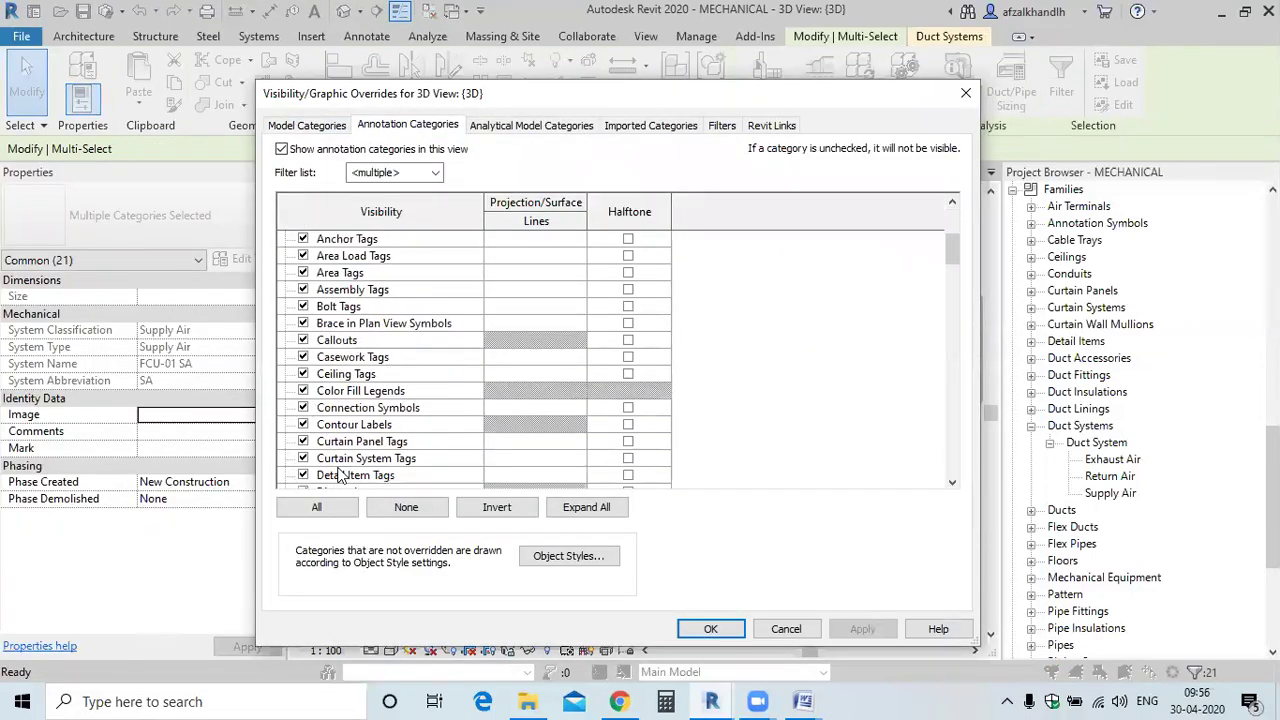
{"action": "scroll", "coordinate": [340, 330], "scroll_direction": "down", "scroll_amount": 10}
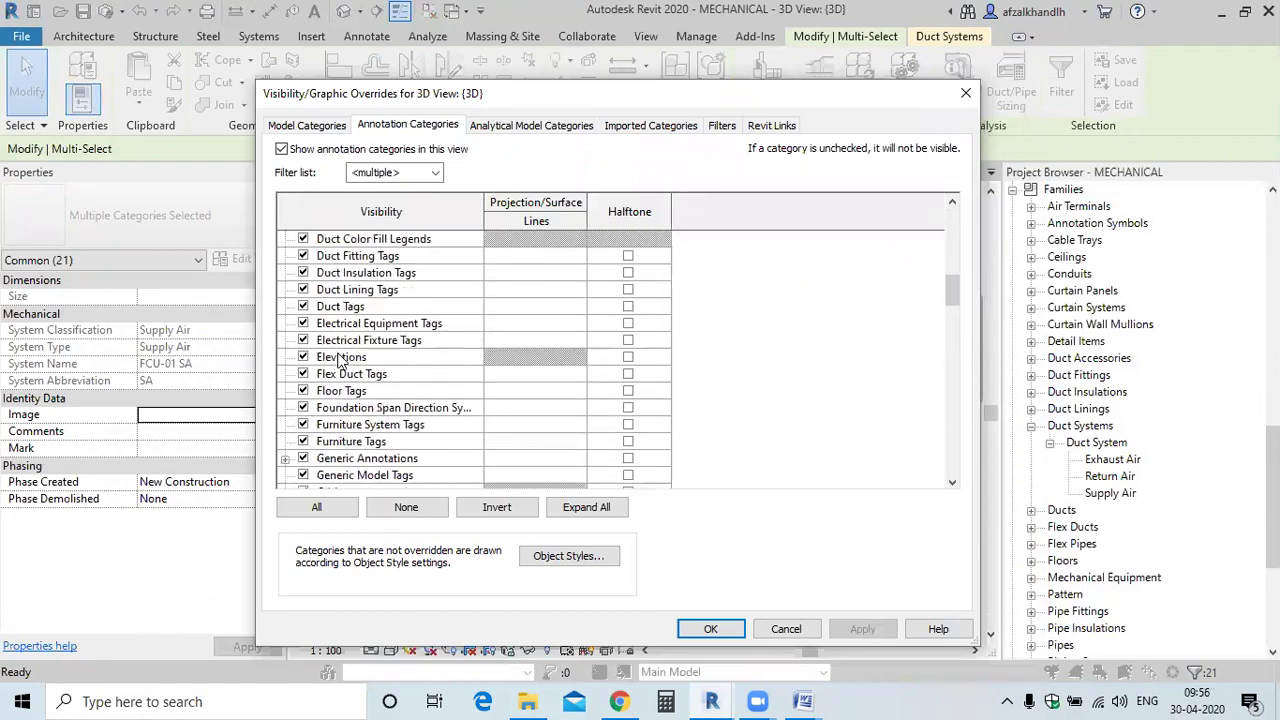
{"action": "scroll", "coordinate": [340, 365], "scroll_direction": "down", "scroll_amount": 10}
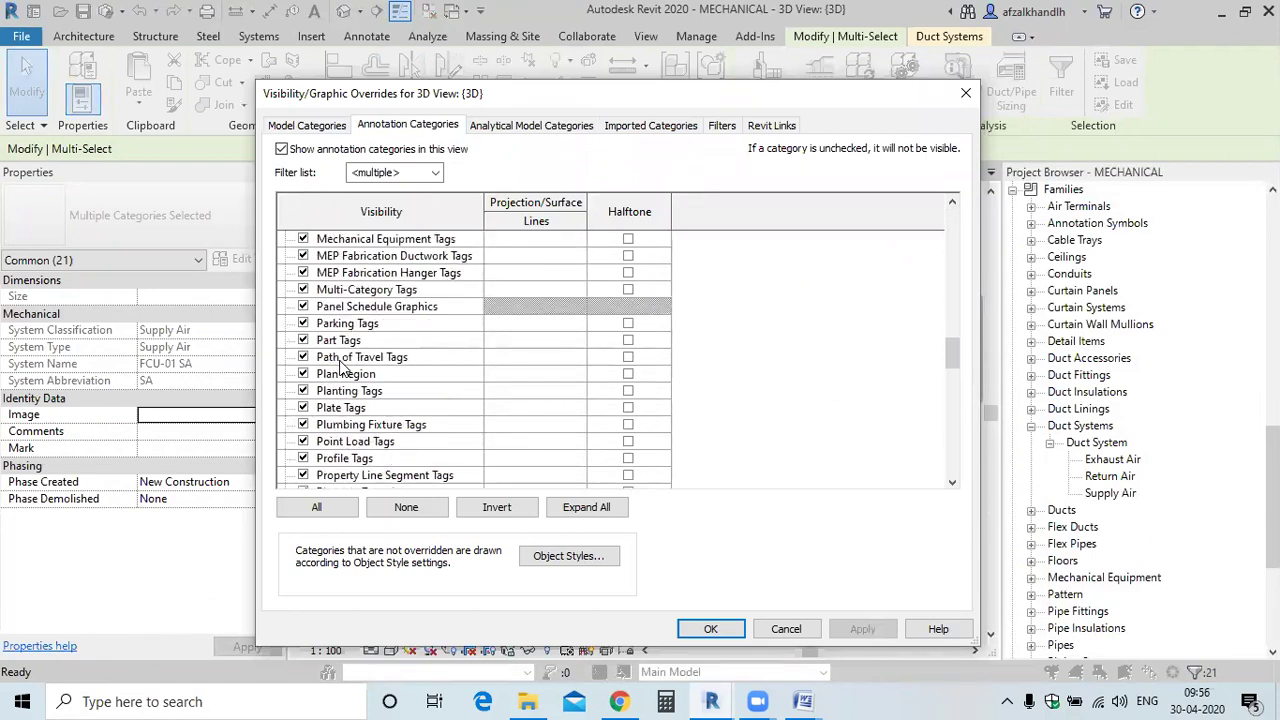
{"action": "scroll", "coordinate": [340, 366], "scroll_direction": "down", "scroll_amount": 4}
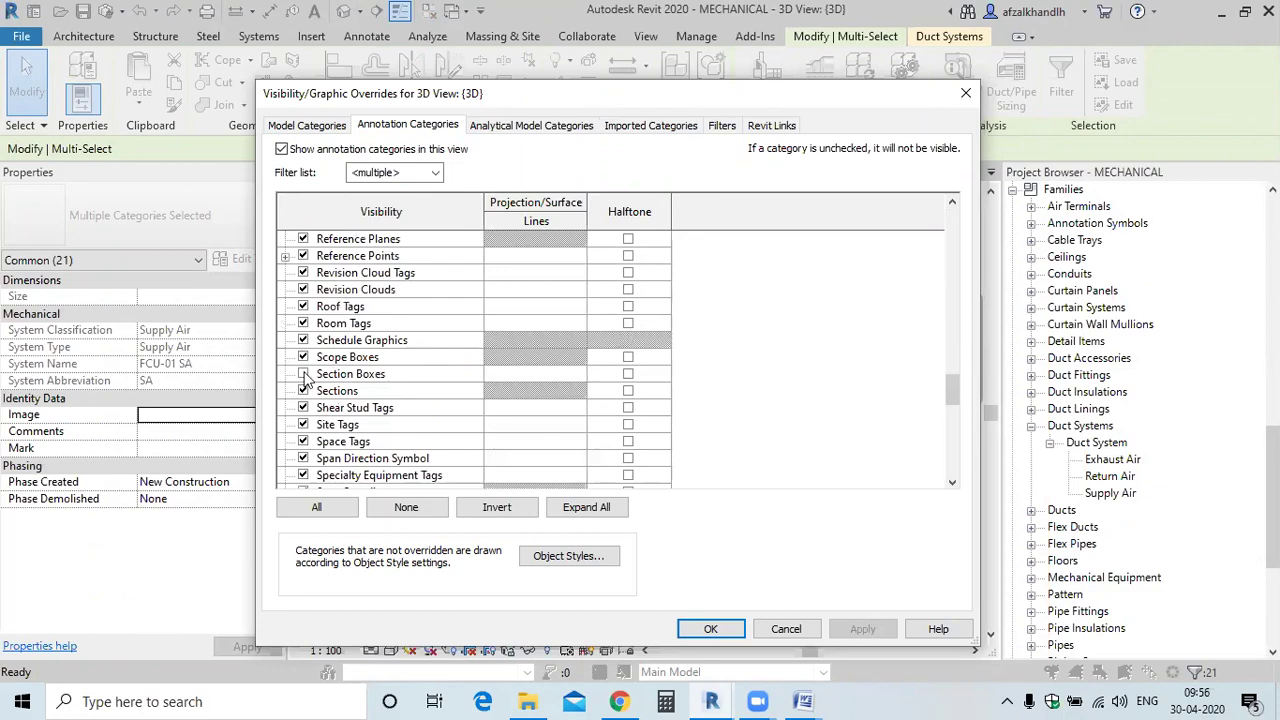
{"action": "left_click", "coordinate": [303, 374]}
{"action": "left_click", "coordinate": [859, 629]}
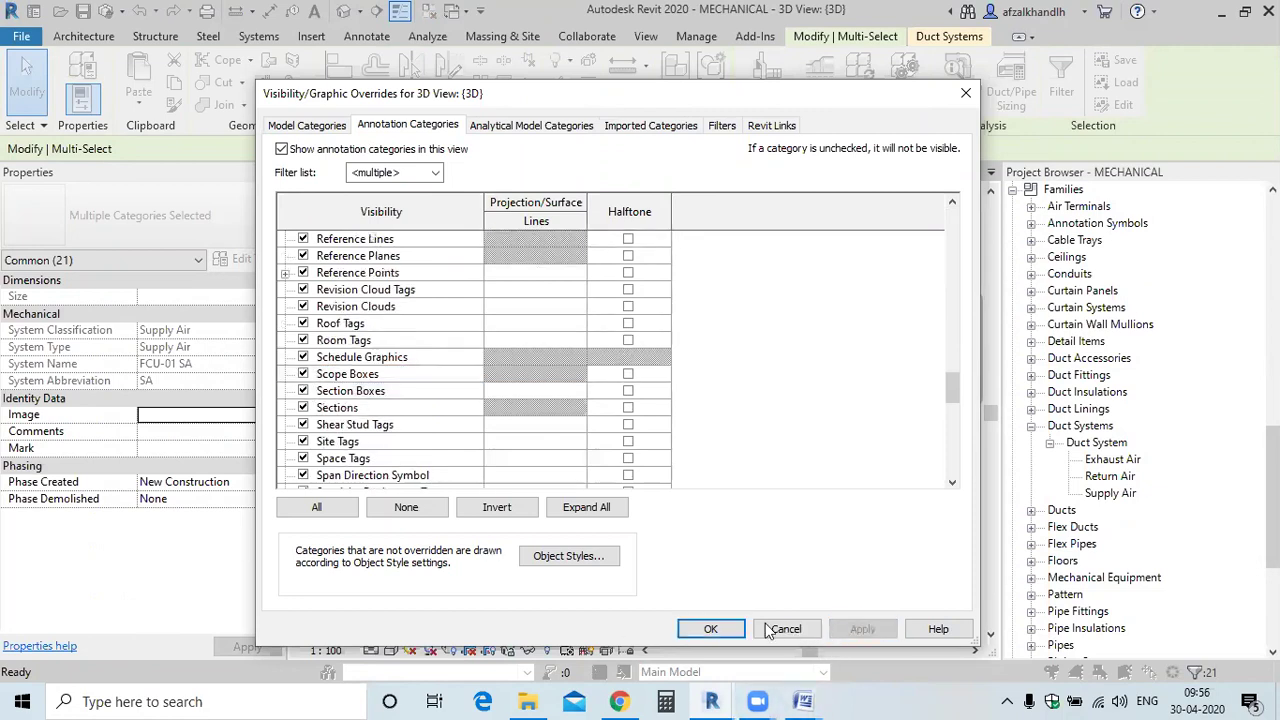
{"action": "left_click", "coordinate": [710, 629]}
Stretch the section box taller and outward to include the cafeteria walls
{"action": "left_click", "coordinate": [668, 540]}
{"action": "left_click", "coordinate": [665, 530]}
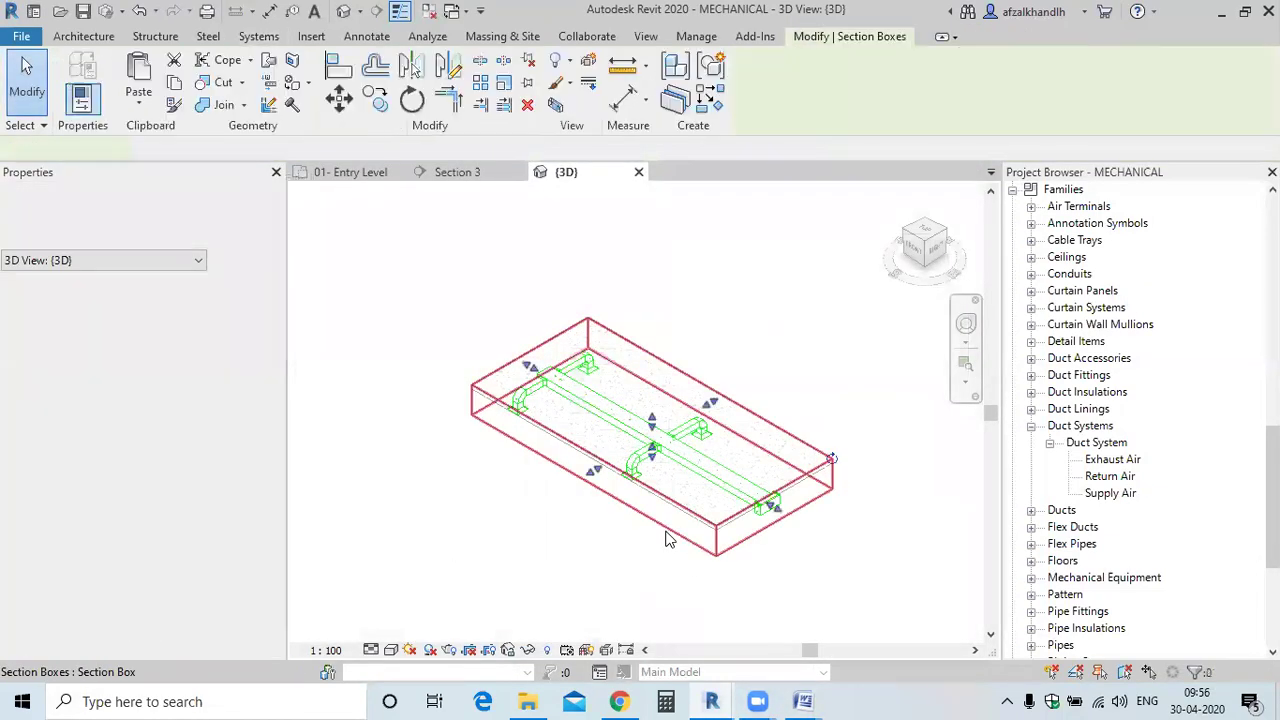
{"action": "left_click_drag", "start_coordinate": [652, 419], "coordinate": [650, 413]}
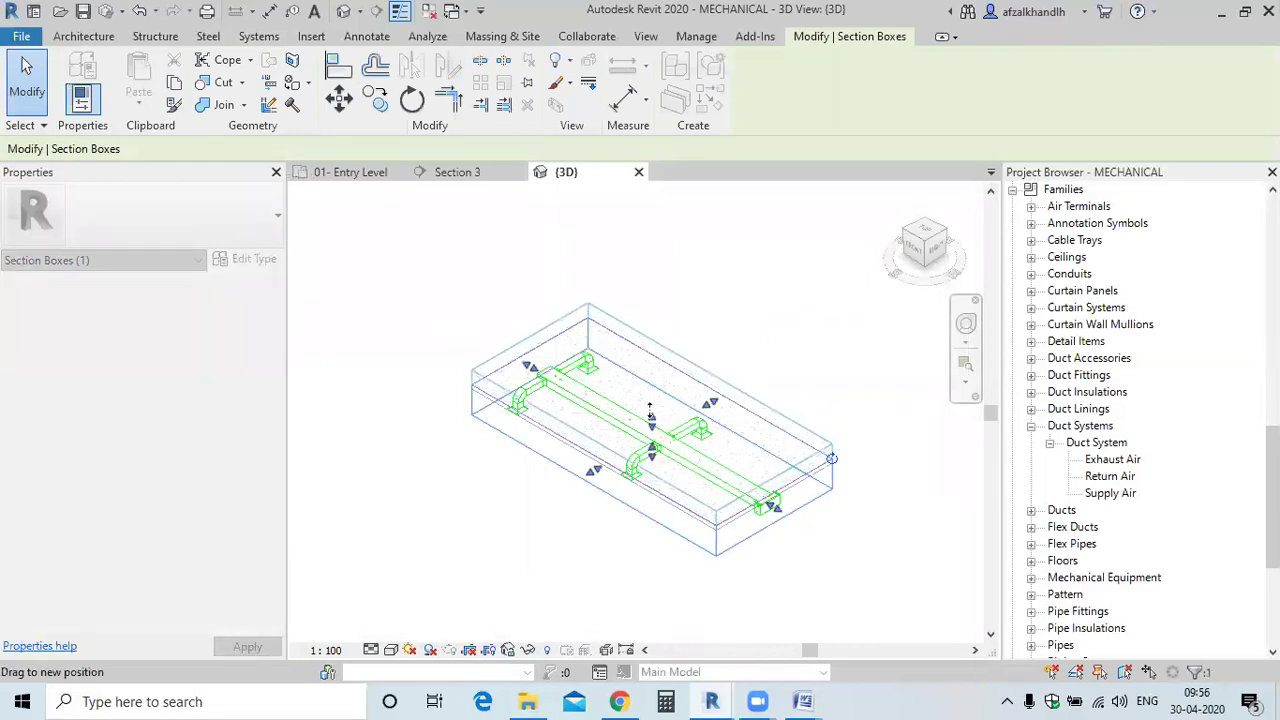
{"action": "left_click_drag", "start_coordinate": [620, 510], "coordinate": [611, 602]}
{"action": "left_click_drag", "start_coordinate": [594, 497], "coordinate": [551, 546]}
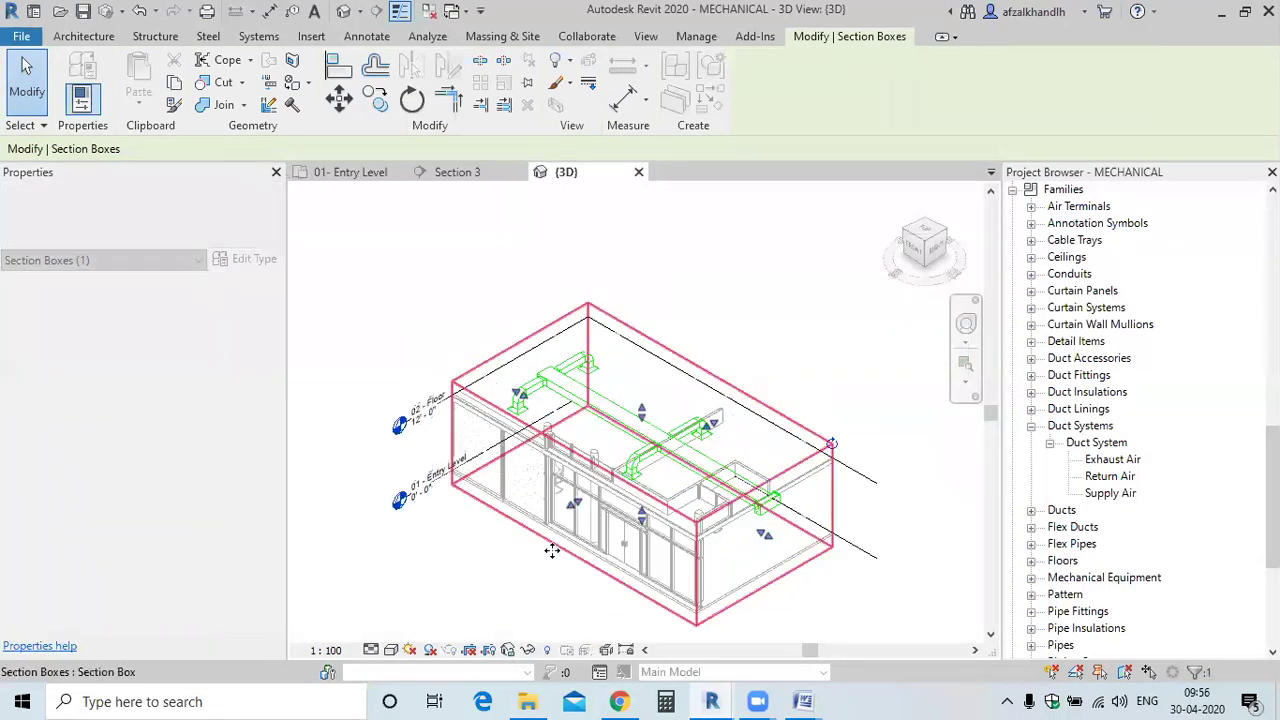
{"action": "left_click", "coordinate": [521, 607]}
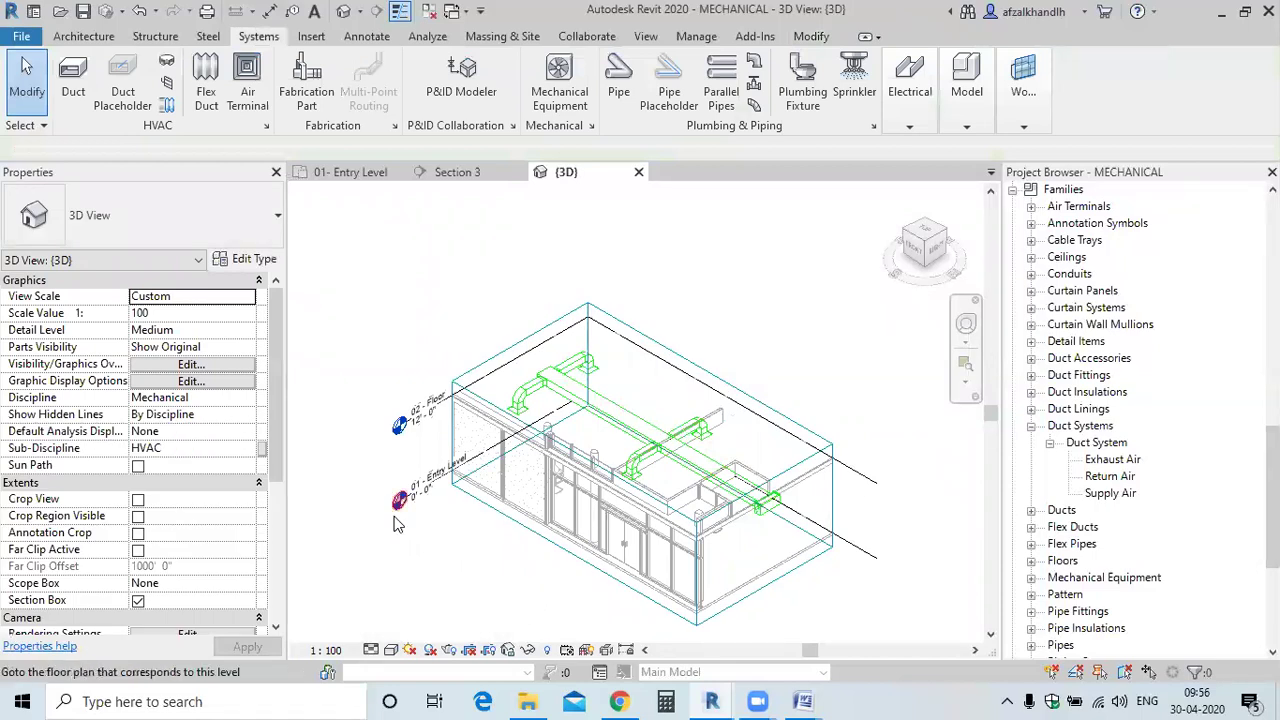
{"action": "left_click", "coordinate": [249, 400]}
{"action": "left_click", "coordinate": [246, 398]}
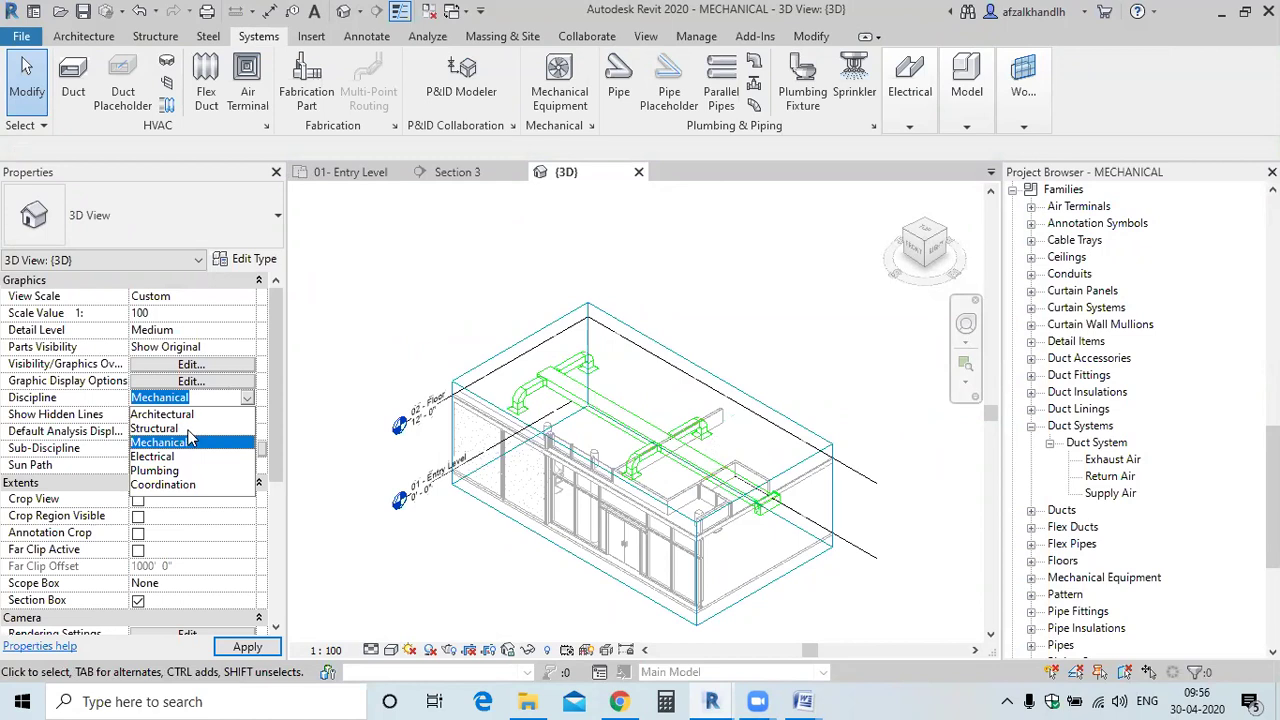
{"action": "left_click", "coordinate": [165, 485]}
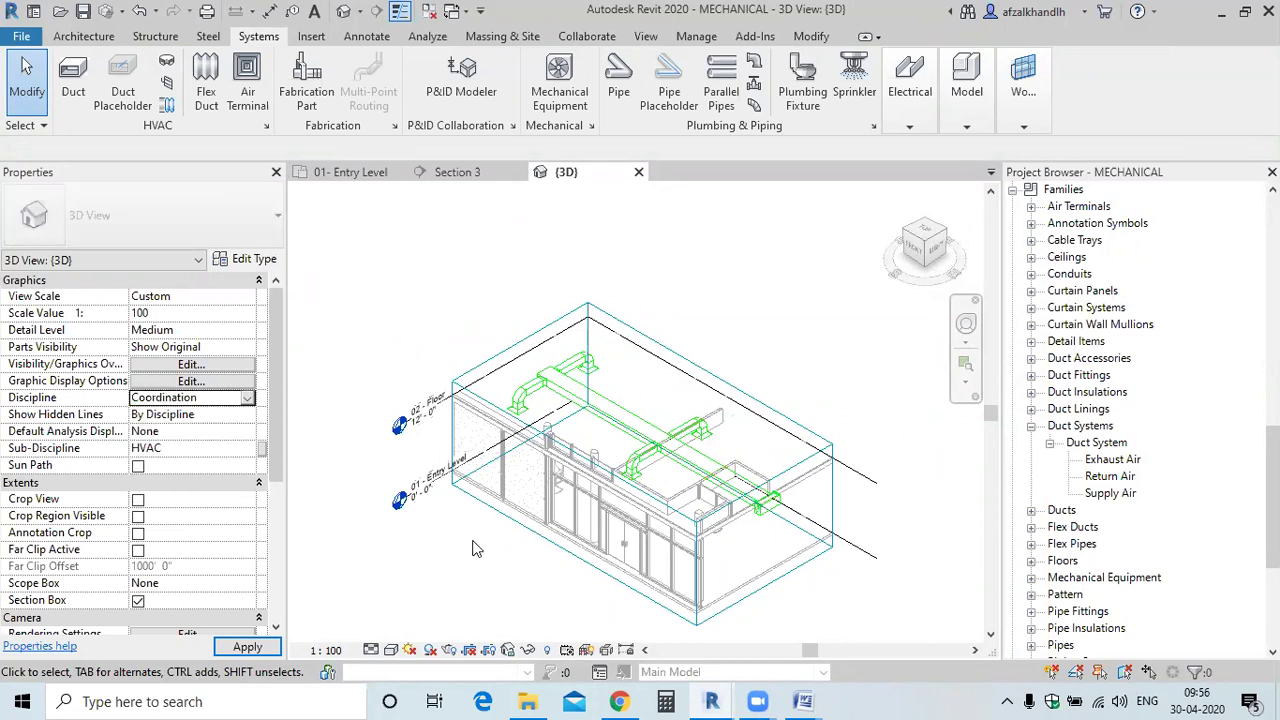
{"action": "left_click", "coordinate": [371, 650]}
{"action": "left_click", "coordinate": [391, 650]}
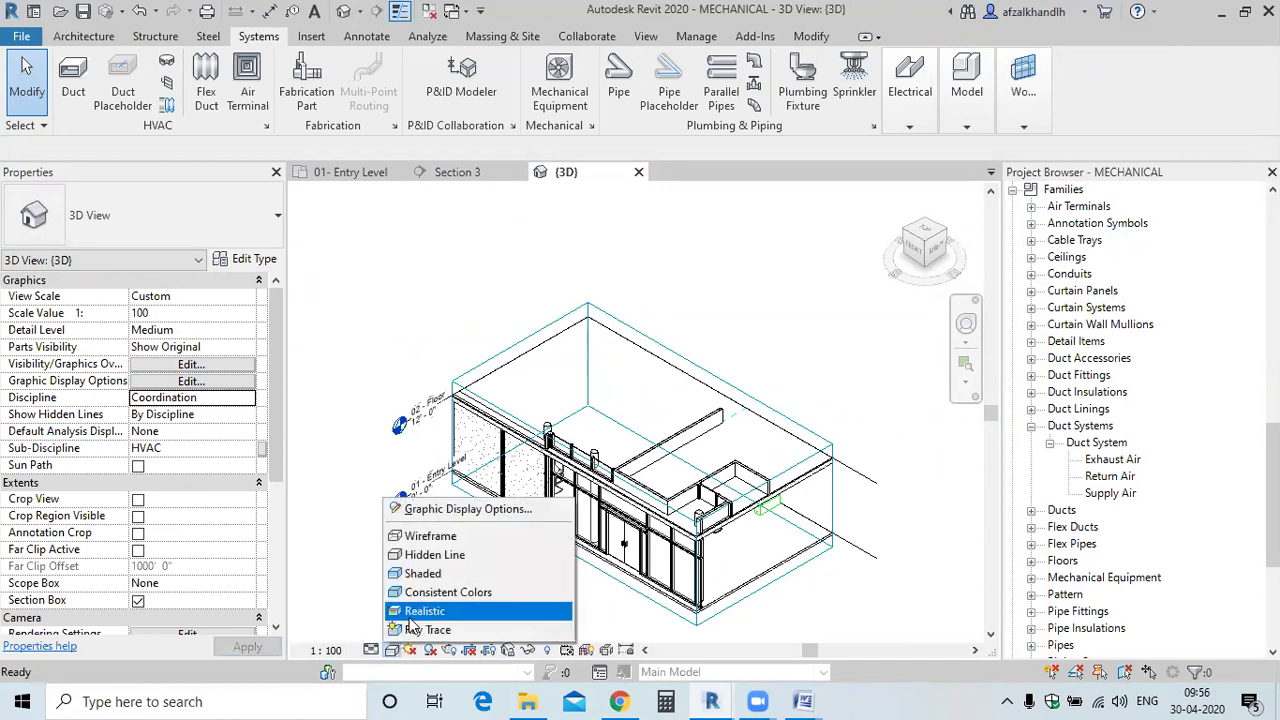
{"action": "left_click", "coordinate": [425, 611]}
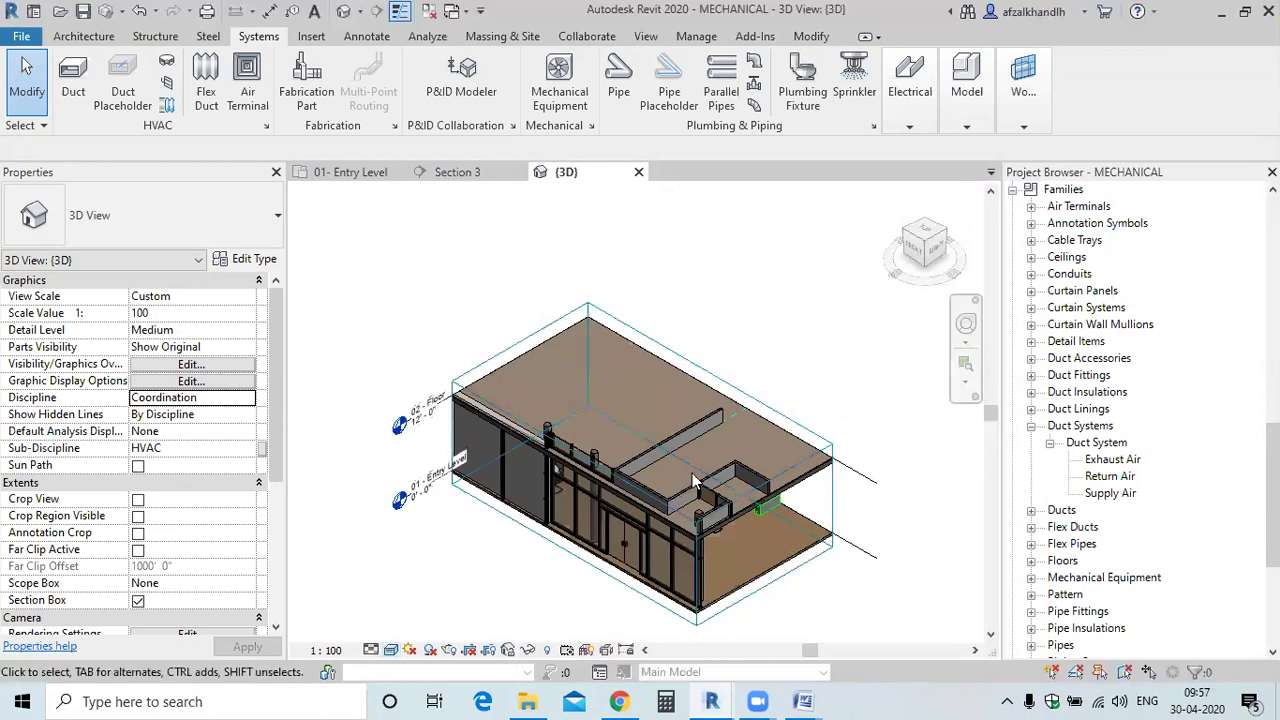
{"action": "scroll", "coordinate": [660, 552], "scroll_direction": "up", "scroll_amount": 2}
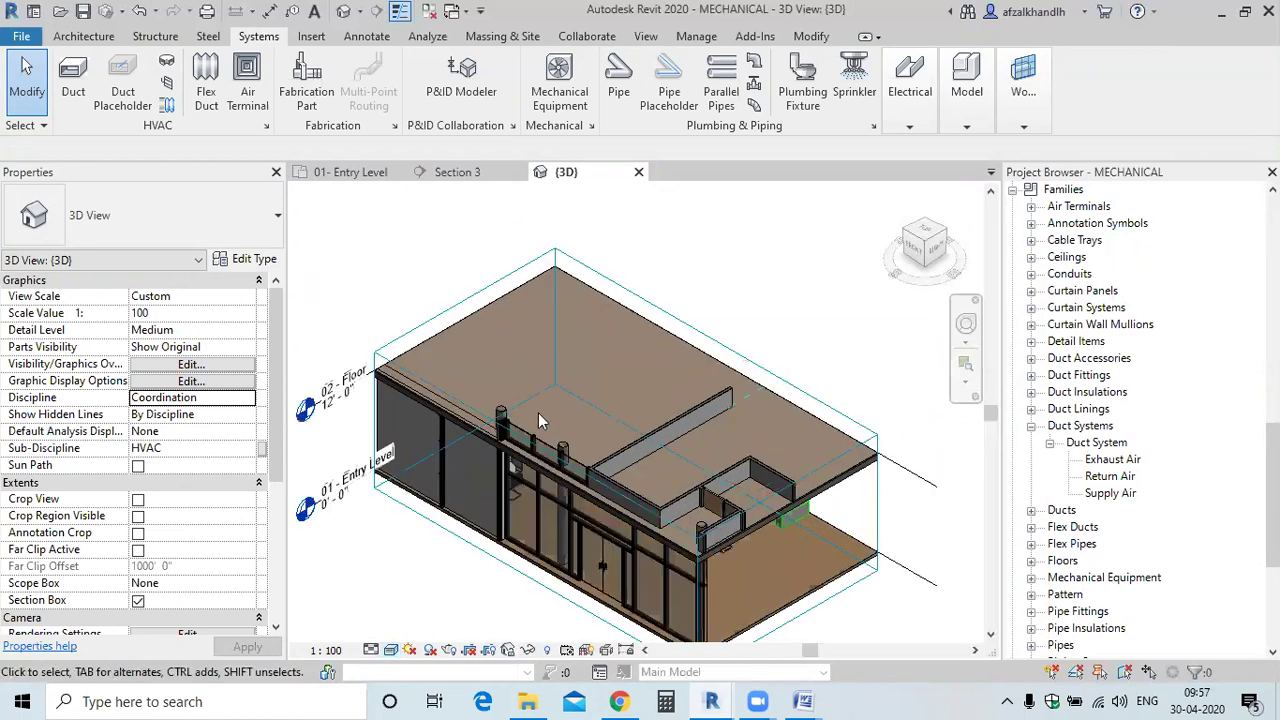
{"action": "scroll", "coordinate": [540, 435], "scroll_direction": "up", "scroll_amount": 3}
{"action": "scroll", "coordinate": [507, 540], "scroll_direction": "up", "scroll_amount": 2}
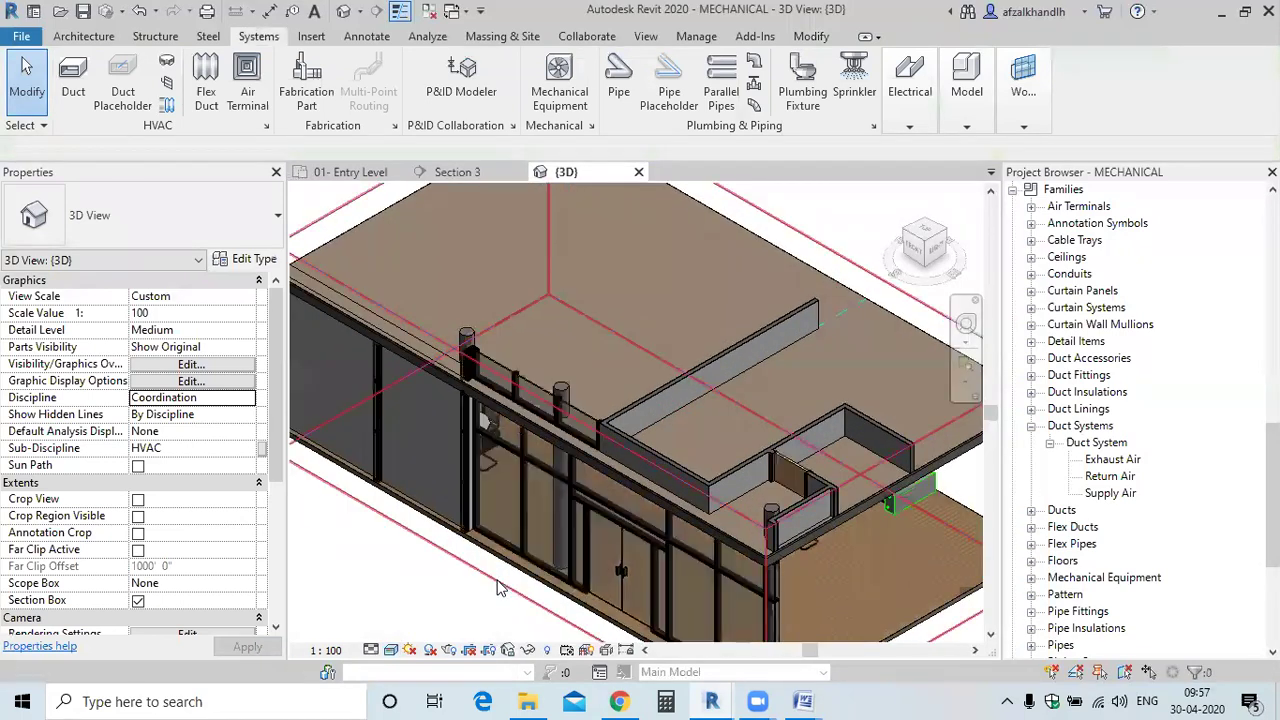
{"action": "left_click", "coordinate": [505, 548]}
{"action": "left_click_drag", "start_coordinate": [658, 320], "coordinate": [662, 395]}
{"action": "scroll", "coordinate": [743, 447], "scroll_direction": "down", "scroll_amount": 1}
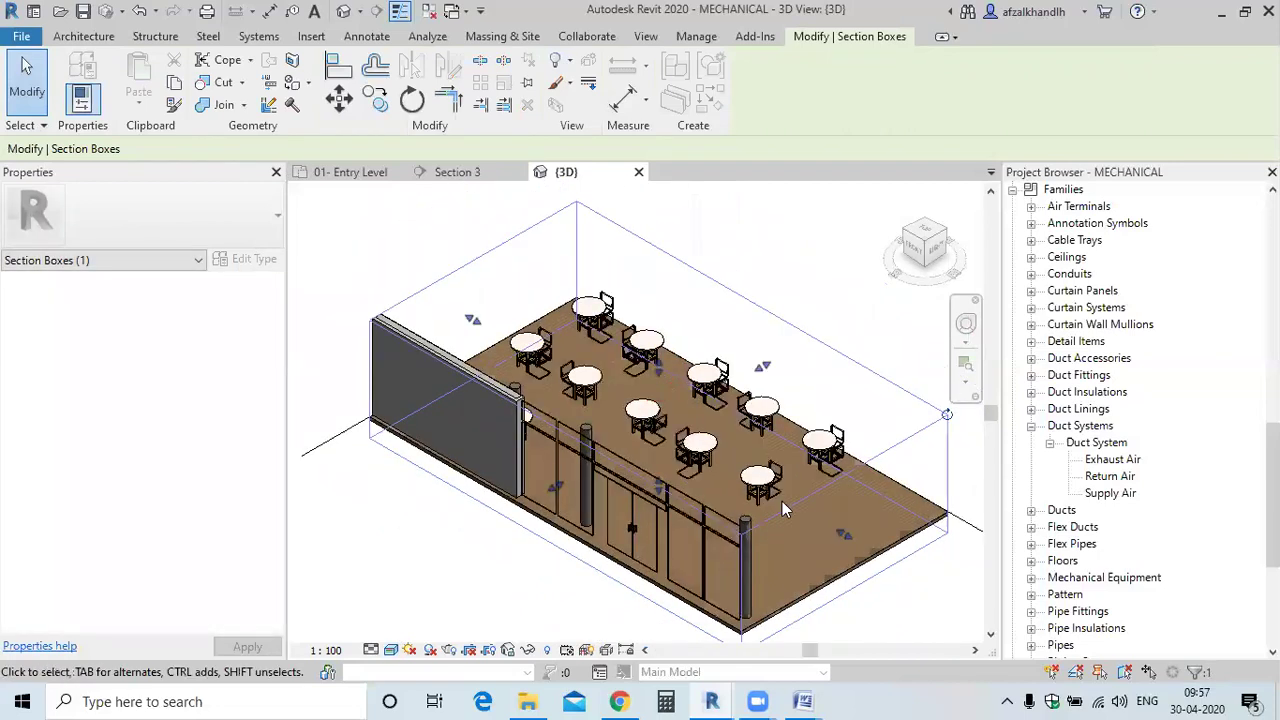
{"action": "key", "text": "ctrl+z"}
{"action": "middle_click_drag", "start_coordinate": [720, 472], "coordinate": [706, 461]}
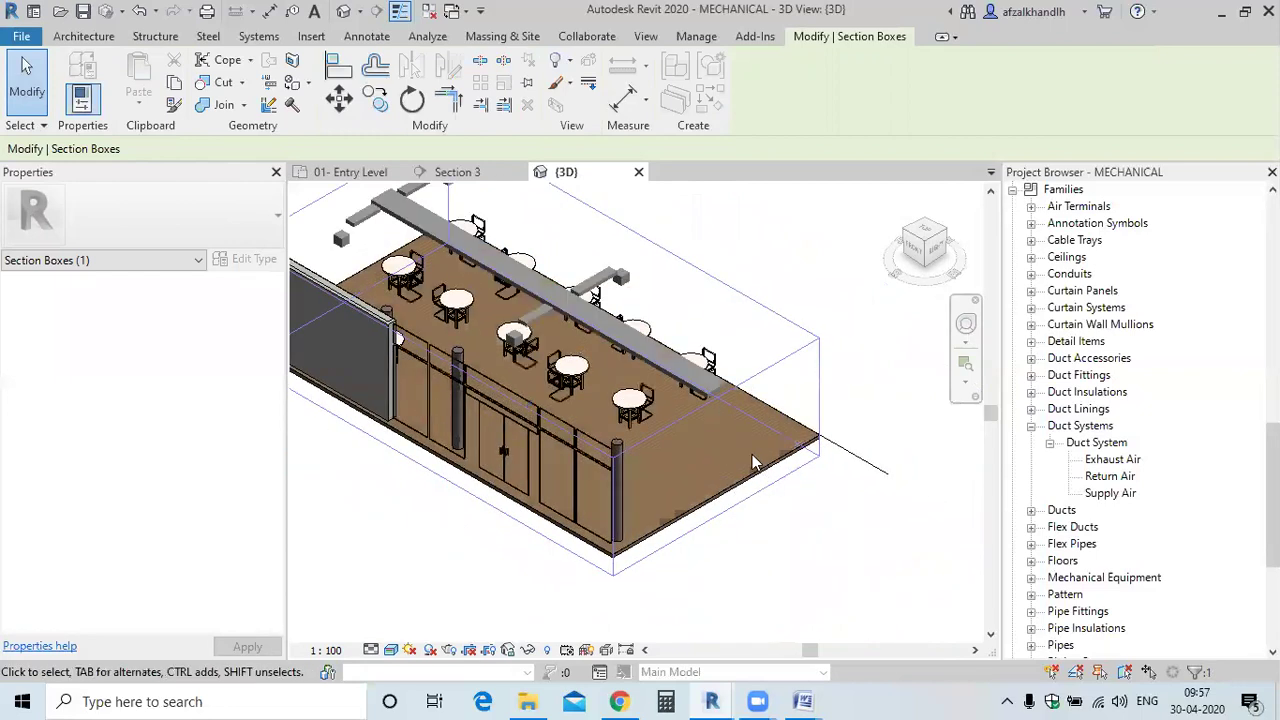
{"action": "left_click_drag", "start_coordinate": [758, 488], "coordinate": [758, 490]}
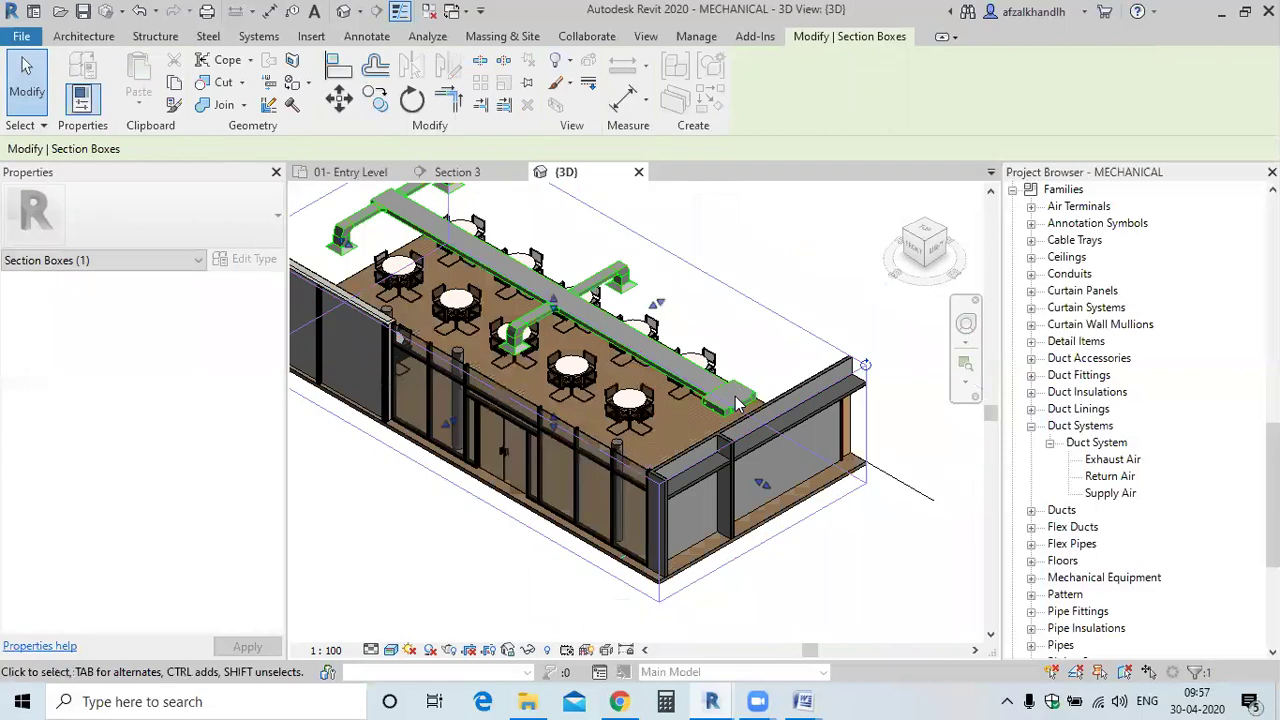
{"action": "scroll", "coordinate": [740, 420], "scroll_direction": "up", "scroll_amount": 4}
{"action": "scroll", "coordinate": [752, 468], "scroll_direction": "down", "scroll_amount": 3}
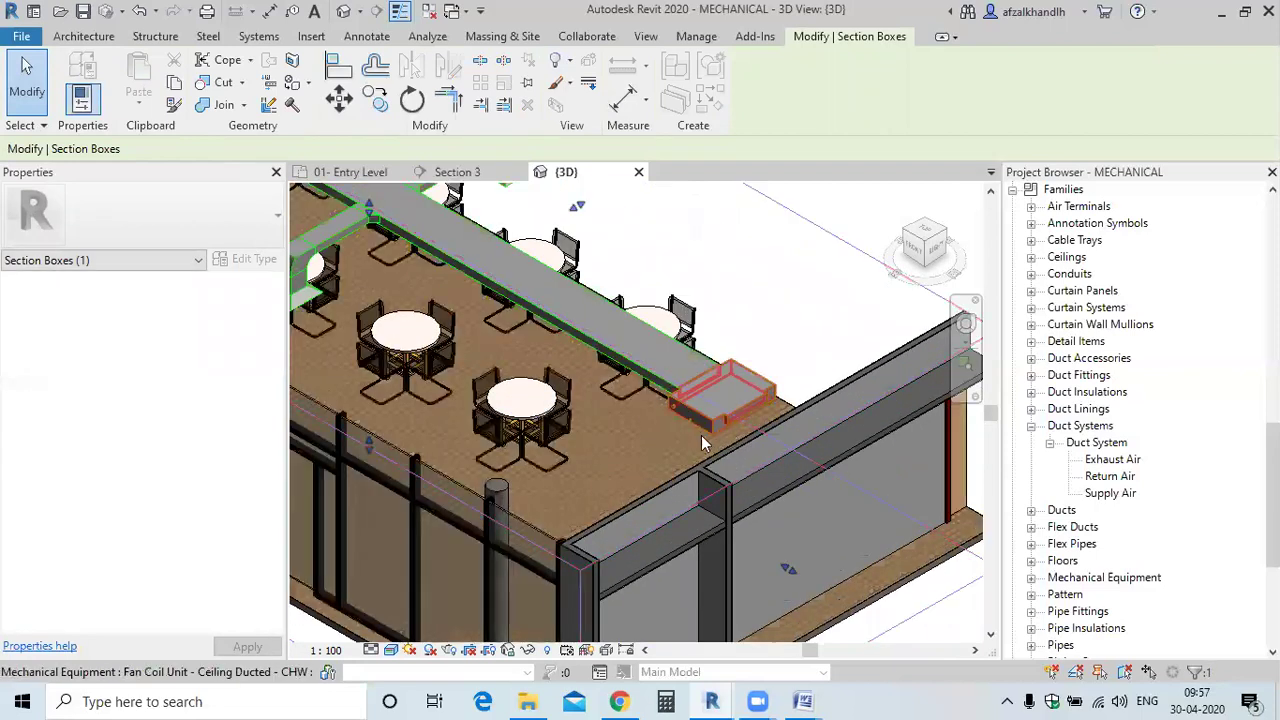
{"action": "scroll", "coordinate": [536, 455], "scroll_direction": "down", "scroll_amount": 1}
{"action": "scroll", "coordinate": [536, 455], "scroll_direction": "down", "scroll_amount": 3}
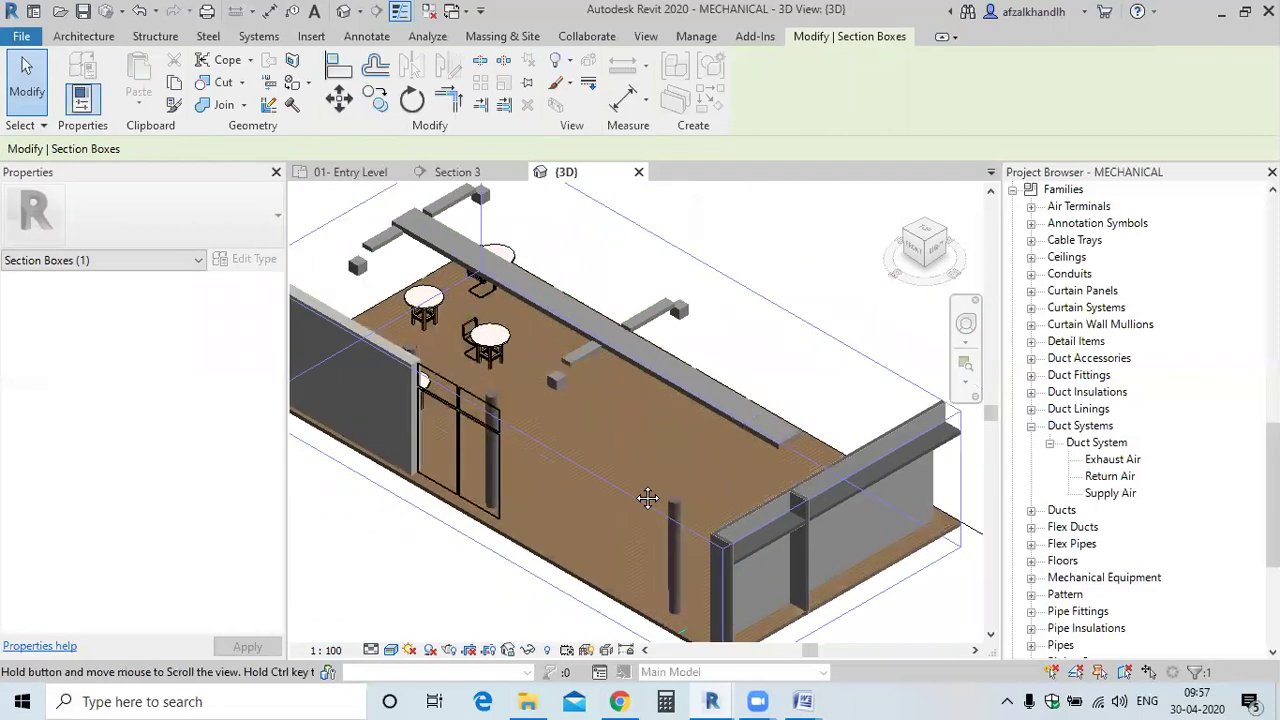
{"action": "middle_click_drag", "start_coordinate": [556, 457], "coordinate": [641, 396], "text": "shift"}
{"action": "scroll", "coordinate": [620, 380], "scroll_direction": "up", "scroll_amount": 5}
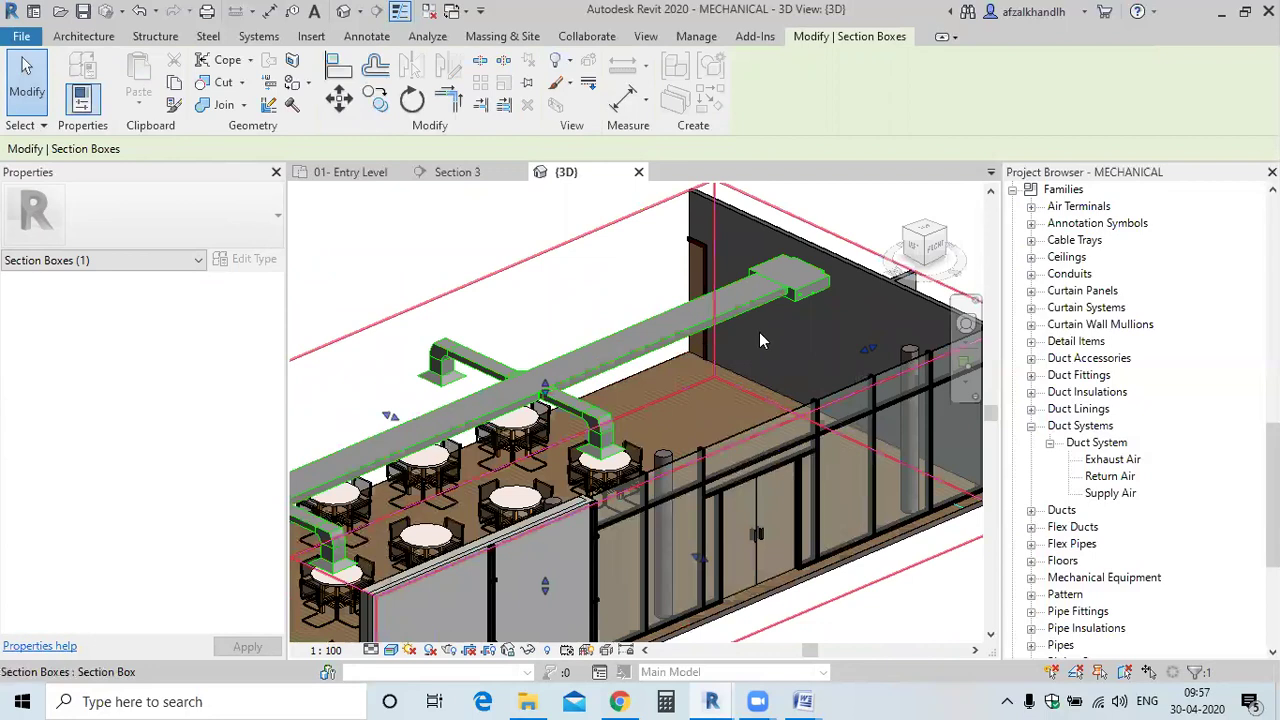
{"action": "scroll", "coordinate": [759, 332], "scroll_direction": "down", "scroll_amount": 3}
{"action": "scroll", "coordinate": [783, 328], "scroll_direction": "up", "scroll_amount": 4}
{"action": "scroll", "coordinate": [722, 390], "scroll_direction": "down", "scroll_amount": 4}
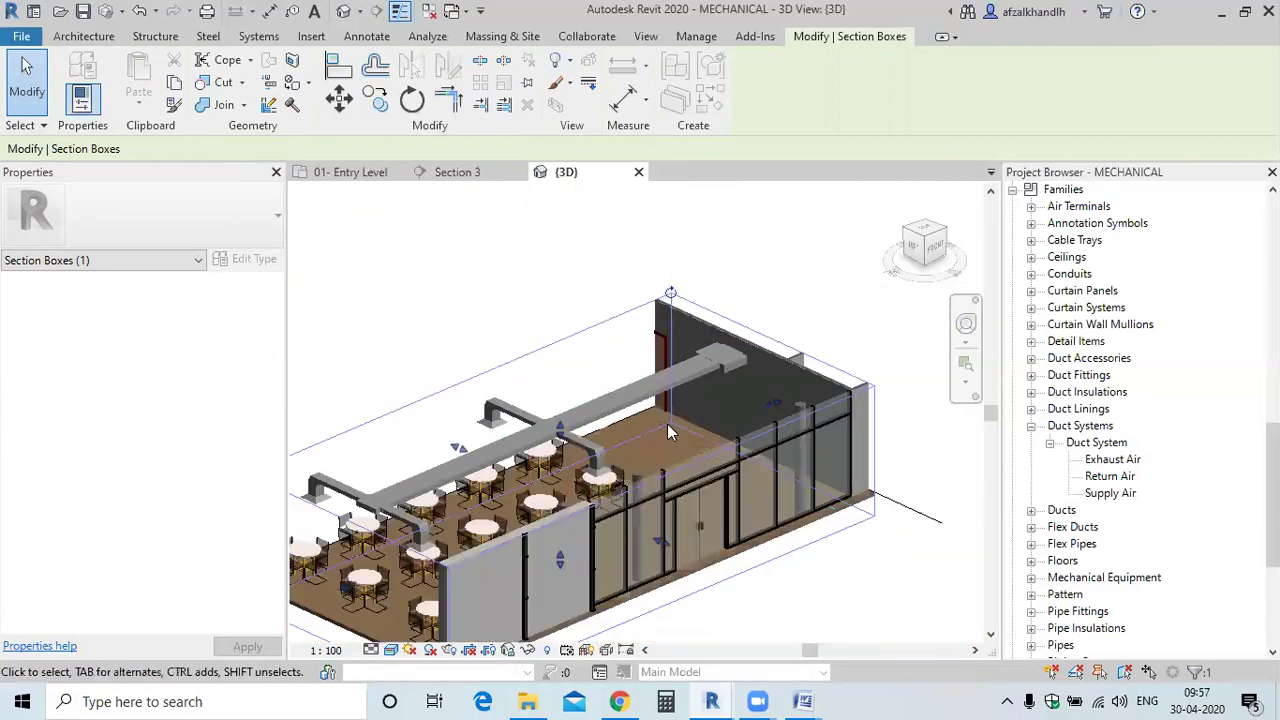
{"action": "scroll", "coordinate": [667, 424], "scroll_direction": "down", "scroll_amount": 2}
{"action": "scroll", "coordinate": [515, 535], "scroll_direction": "up", "scroll_amount": 5}
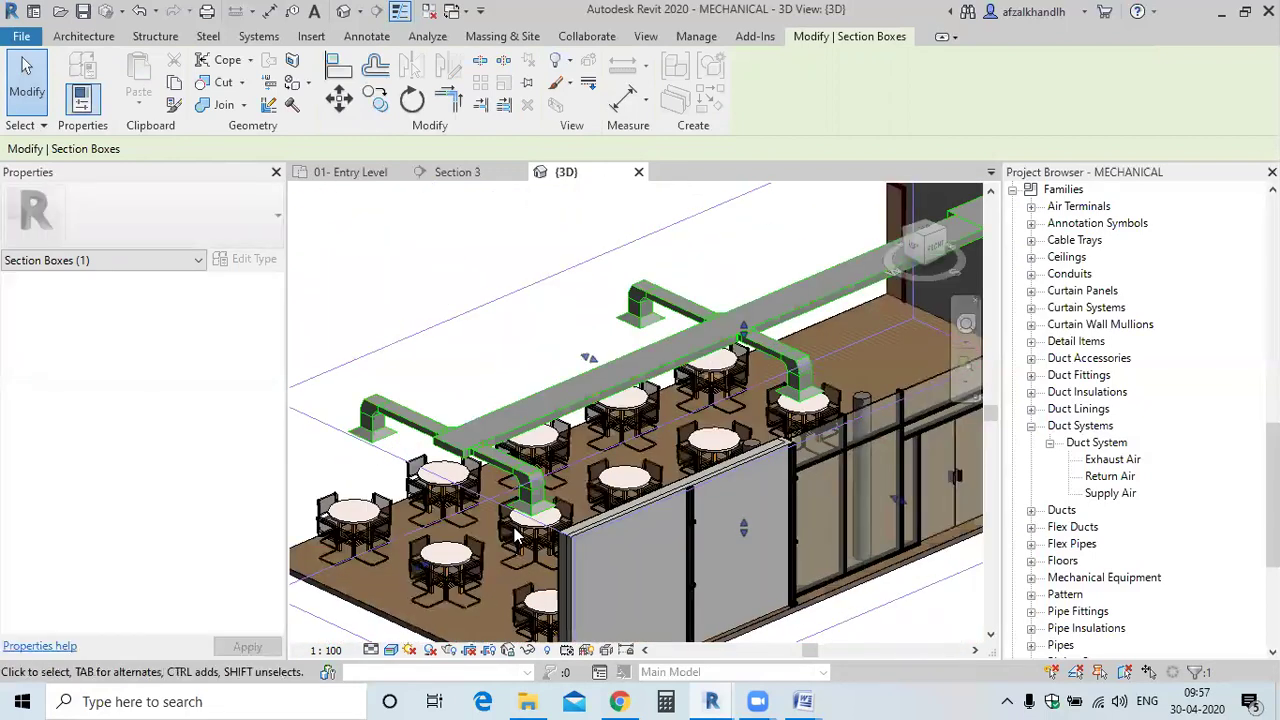
{"action": "scroll", "coordinate": [644, 430], "scroll_direction": "down", "scroll_amount": 3}
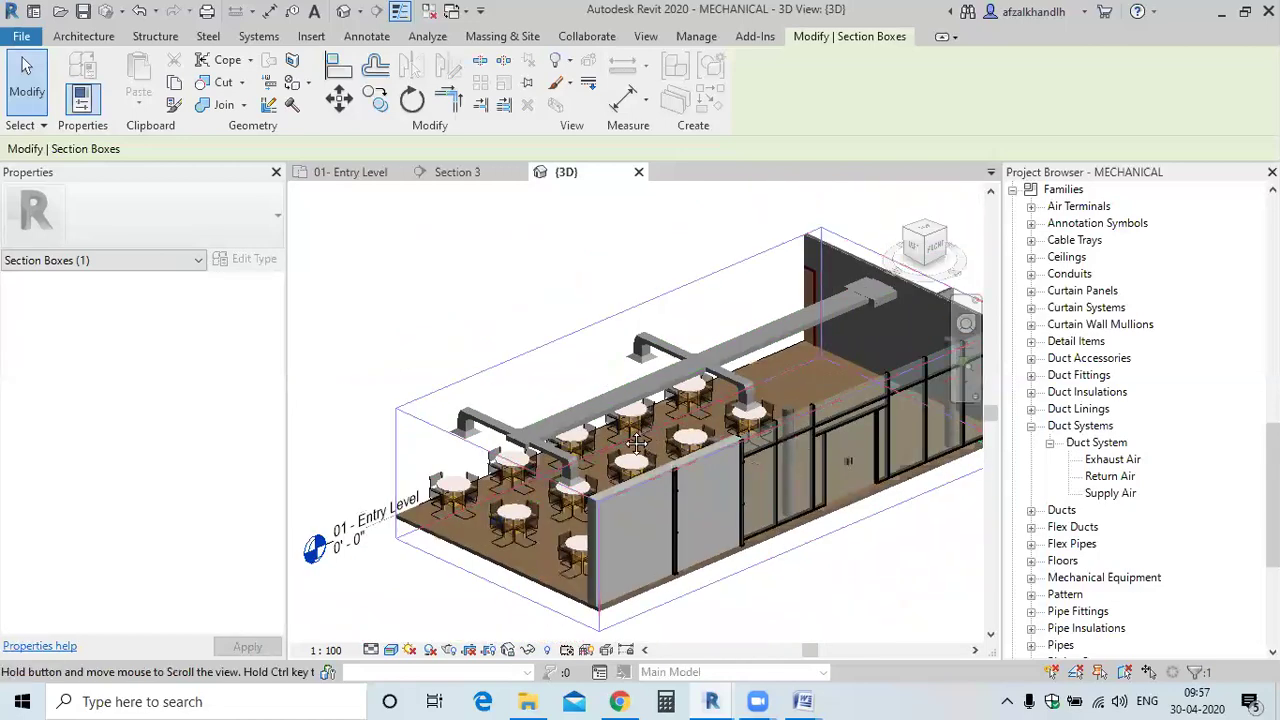
{"action": "scroll", "coordinate": [641, 467], "scroll_direction": "up", "scroll_amount": 4}
{"action": "key", "text": "Escape"}
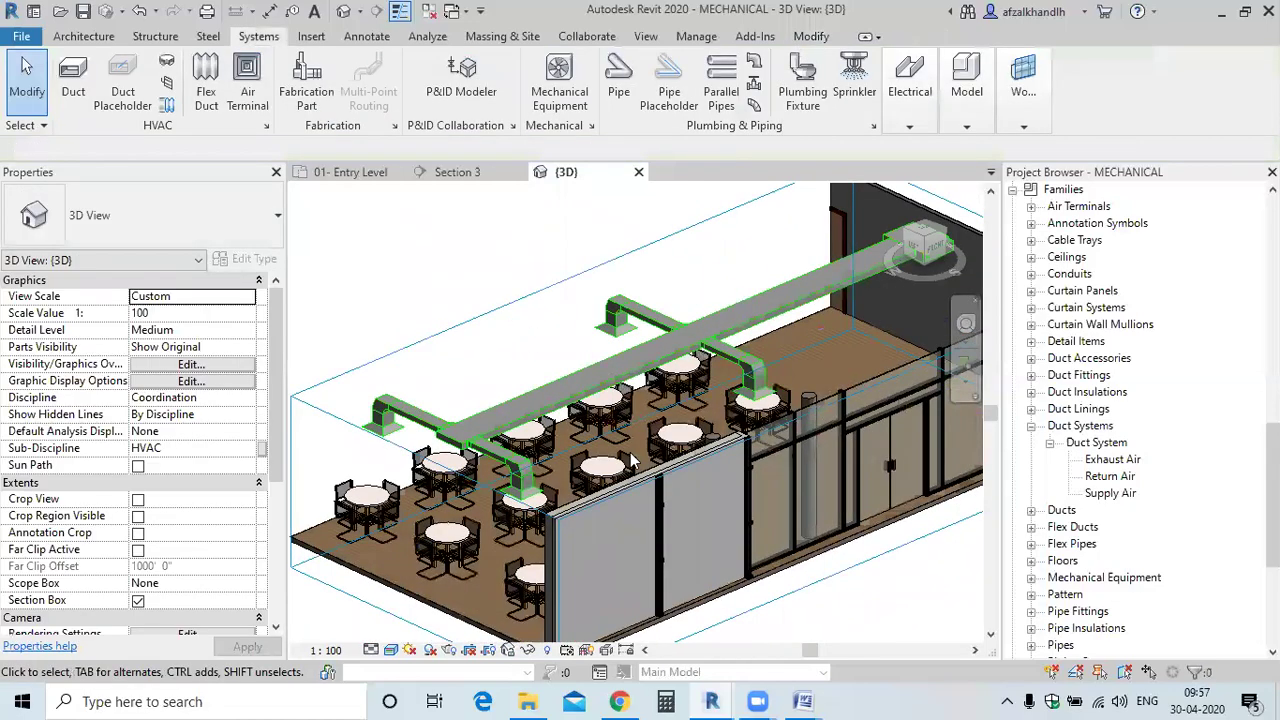
{"action": "scroll", "coordinate": [680, 540], "scroll_direction": "down", "scroll_amount": 2}
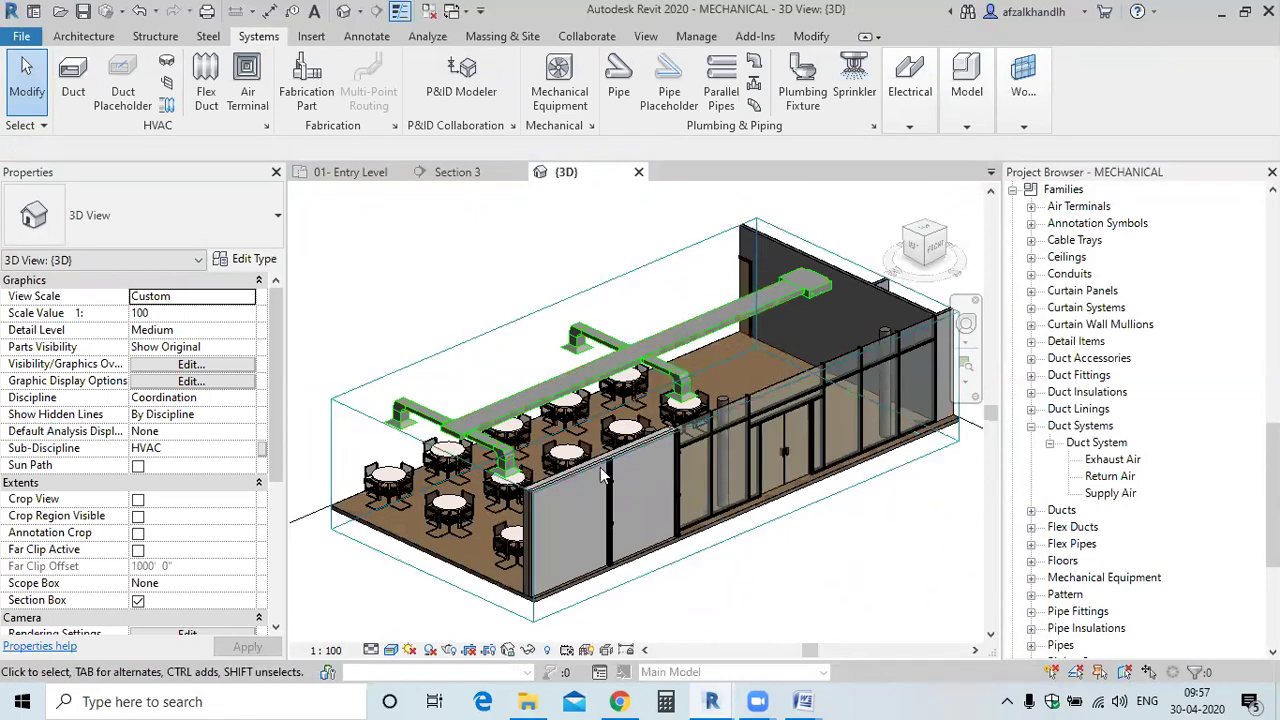
{"action": "scroll", "coordinate": [520, 465], "scroll_direction": "up", "scroll_amount": 3}
{"action": "scroll", "coordinate": [452, 416], "scroll_direction": "up", "scroll_amount": 2}
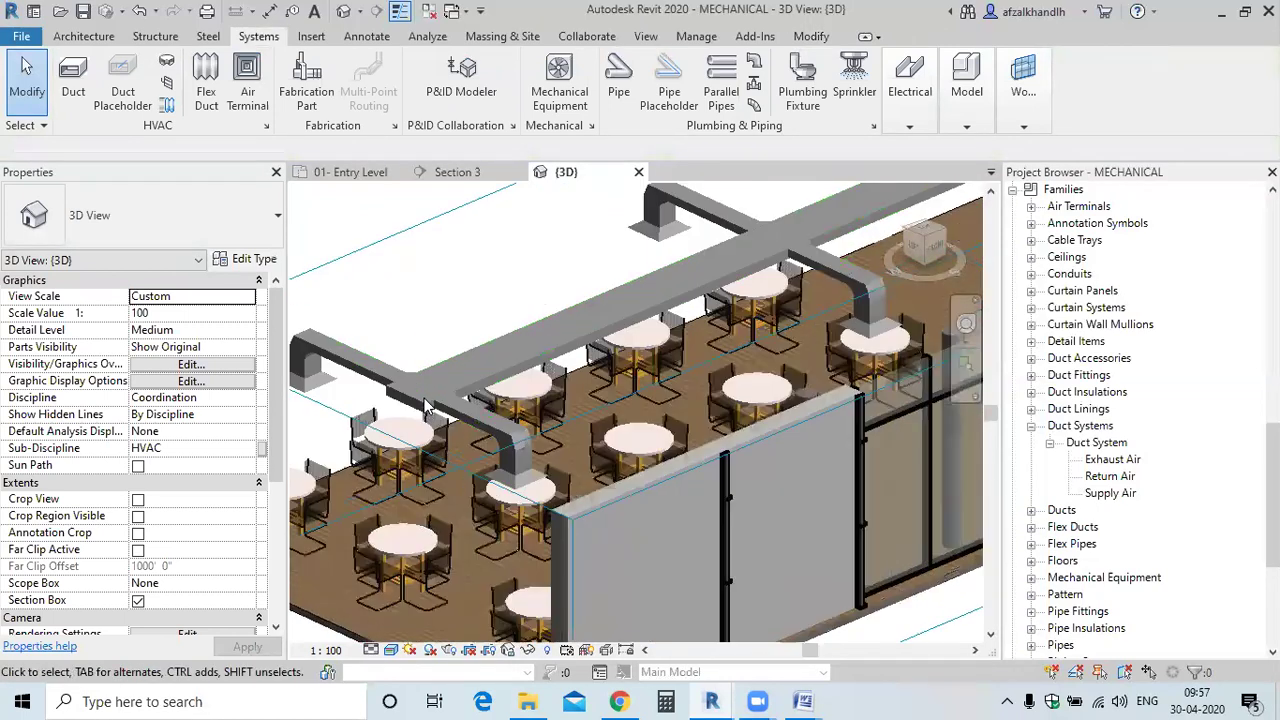
In 01- Entry Level, cap the open end of the SHOE NECK supply duct
{"action": "left_click", "coordinate": [363, 178]}
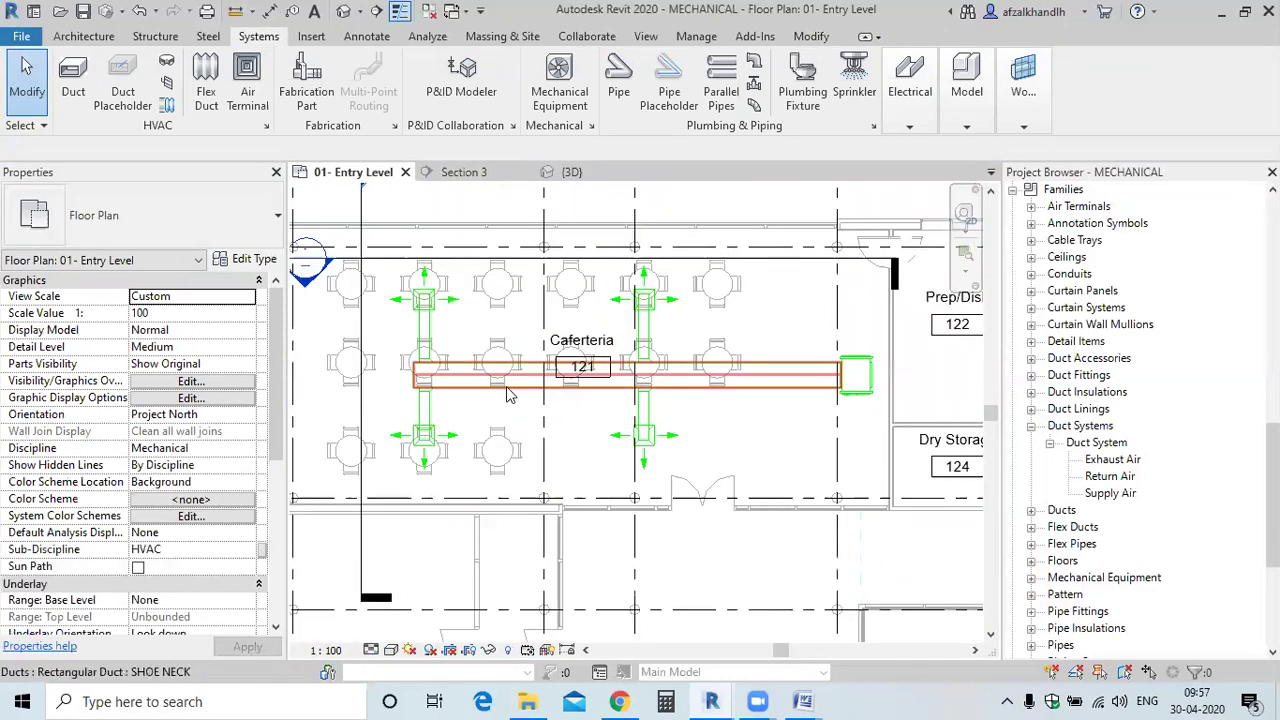
{"action": "scroll", "coordinate": [465, 394], "scroll_direction": "up", "scroll_amount": 3}
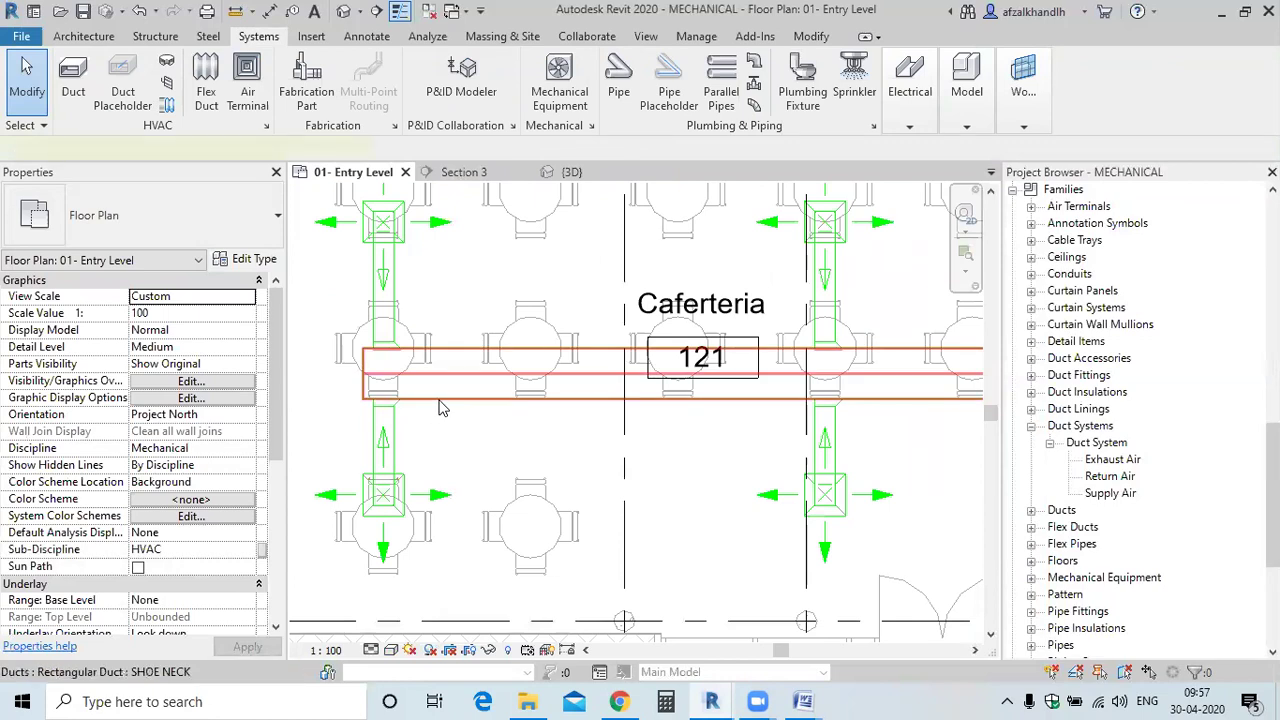
{"action": "left_click", "coordinate": [443, 406]}
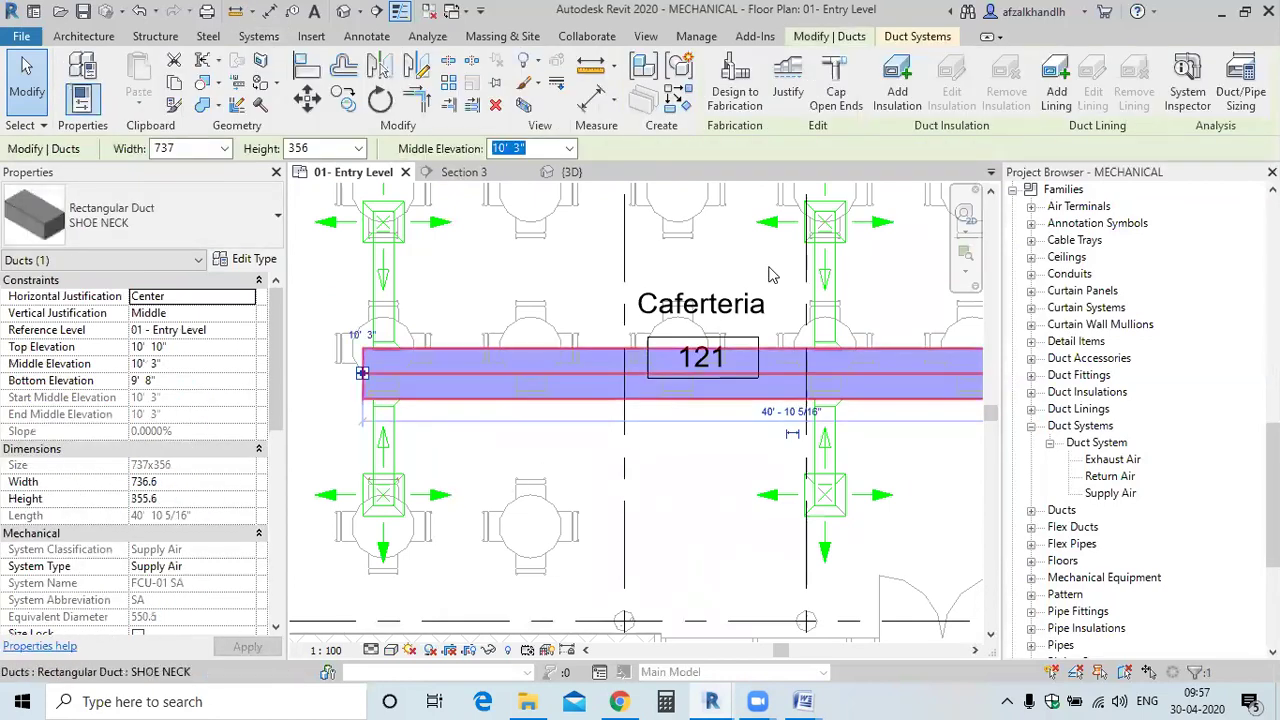
{"action": "scroll", "coordinate": [363, 370], "scroll_direction": "up", "scroll_amount": 3}
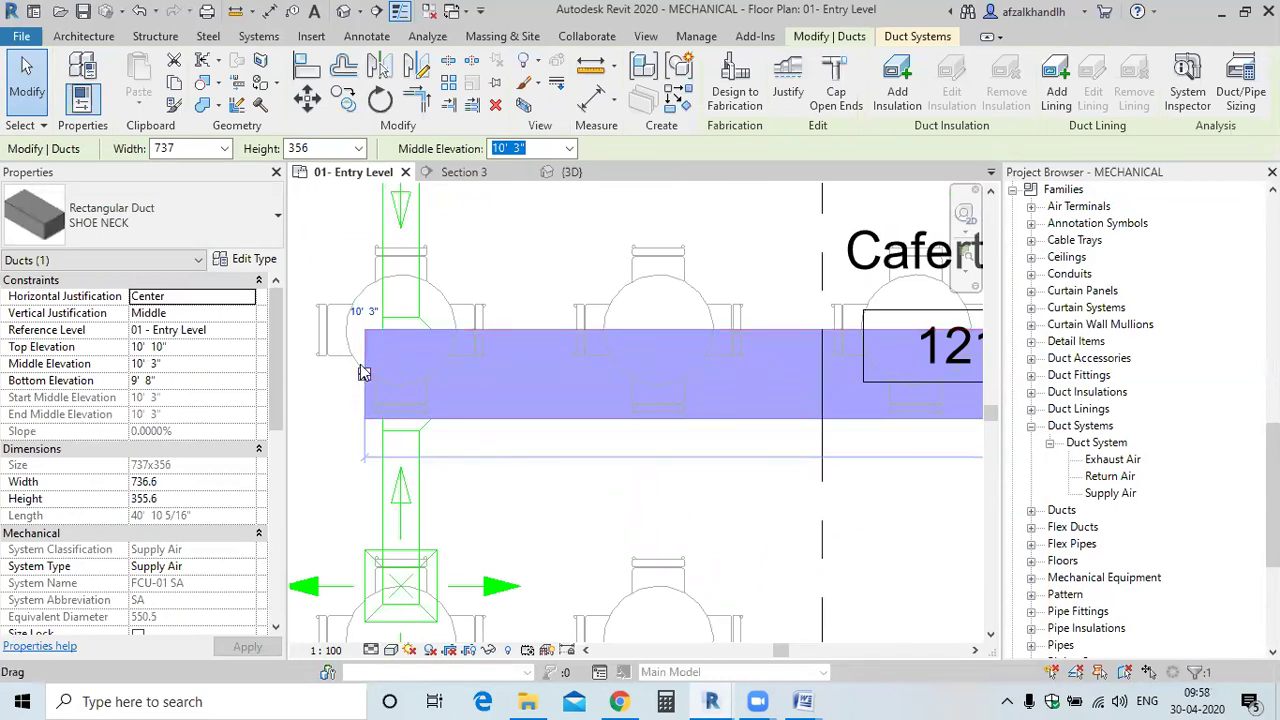
{"action": "left_click_drag", "start_coordinate": [362, 372], "coordinate": [362, 380]}
{"action": "left_click", "coordinate": [840, 95]}
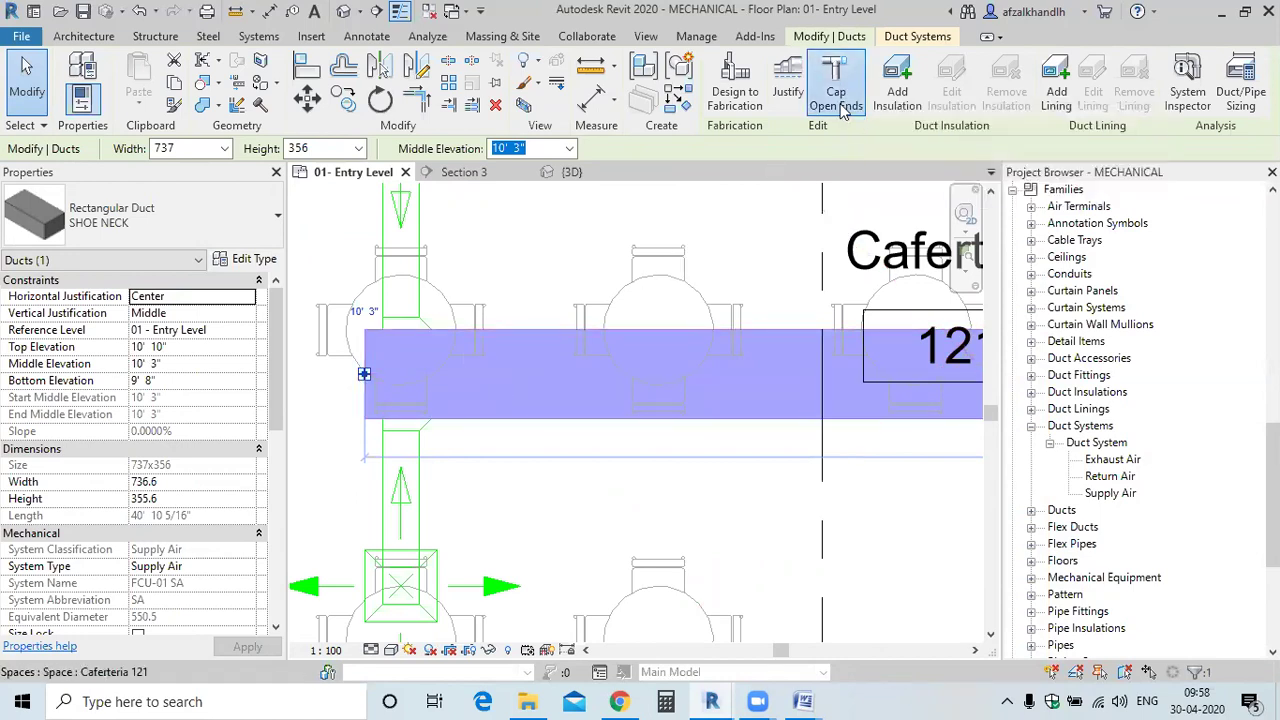
{"action": "key", "text": "Escape"}
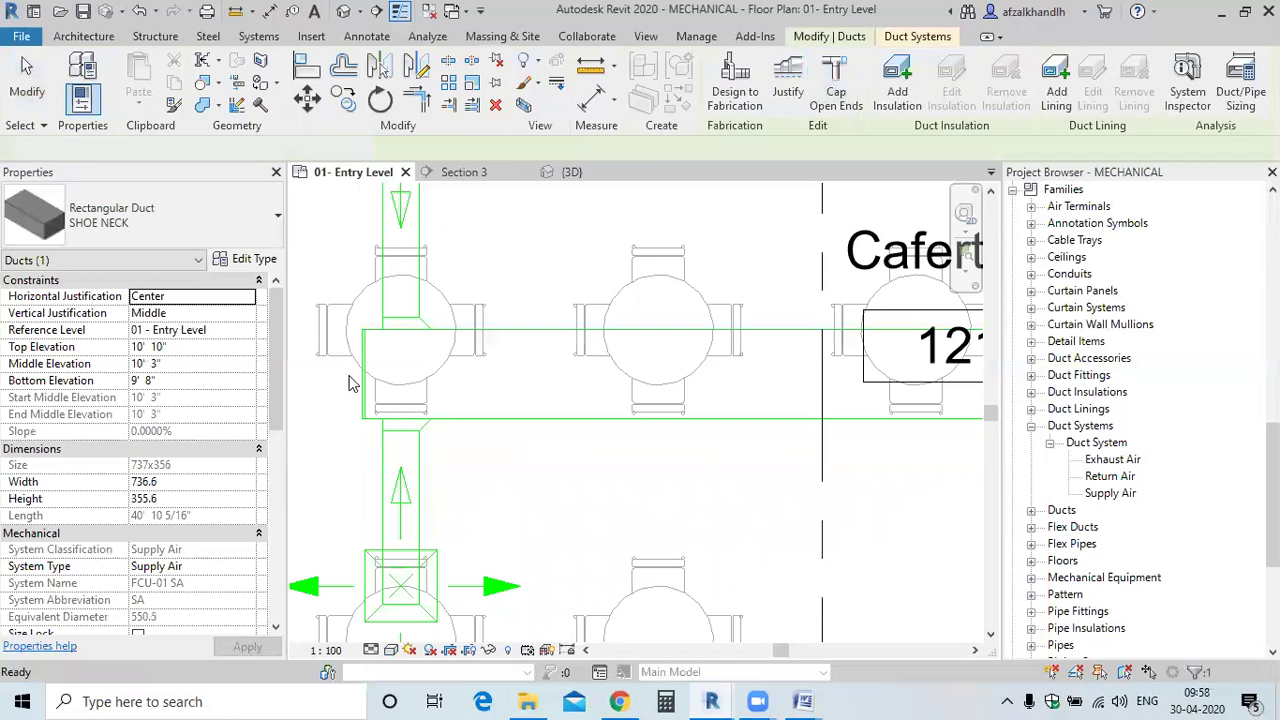
Check the new M_Rectangular Endcap, then switch to the {3D} view
{"action": "scroll", "coordinate": [366, 400], "scroll_direction": "up", "scroll_amount": 3}
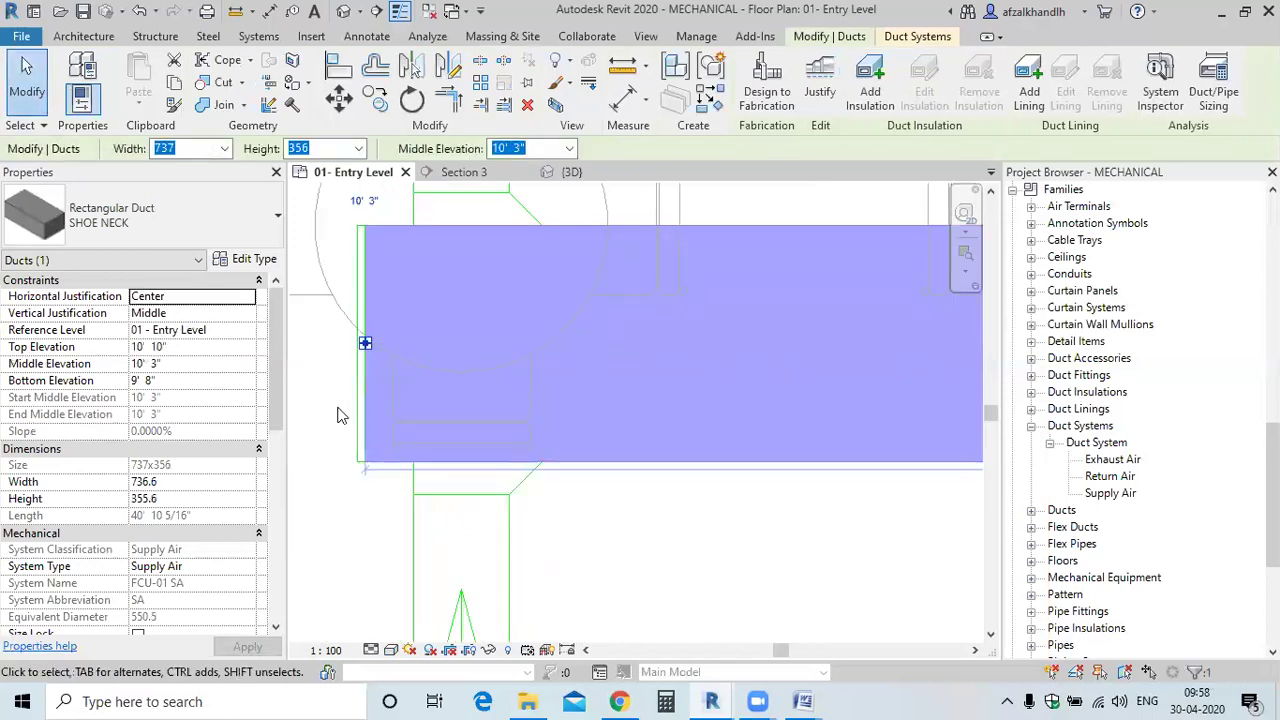
{"action": "key", "text": "Escape"}
{"action": "left_click", "coordinate": [362, 410]}
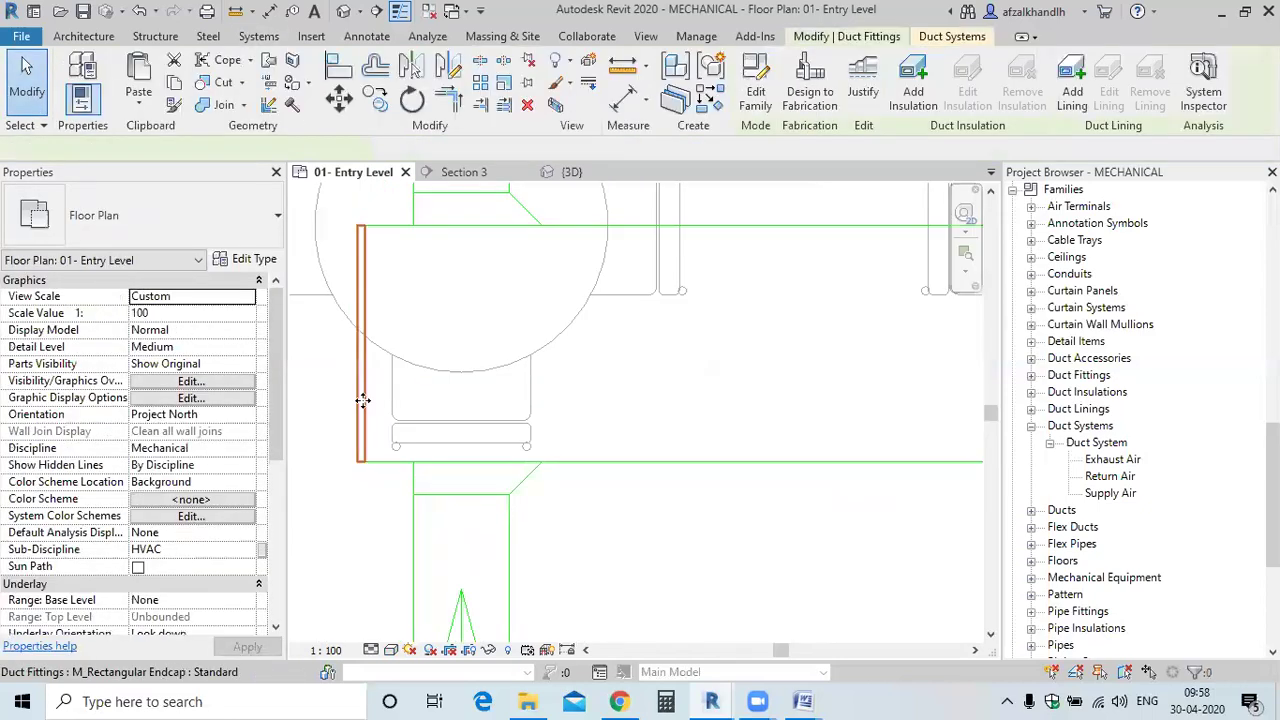
{"action": "key", "text": "Escape"}
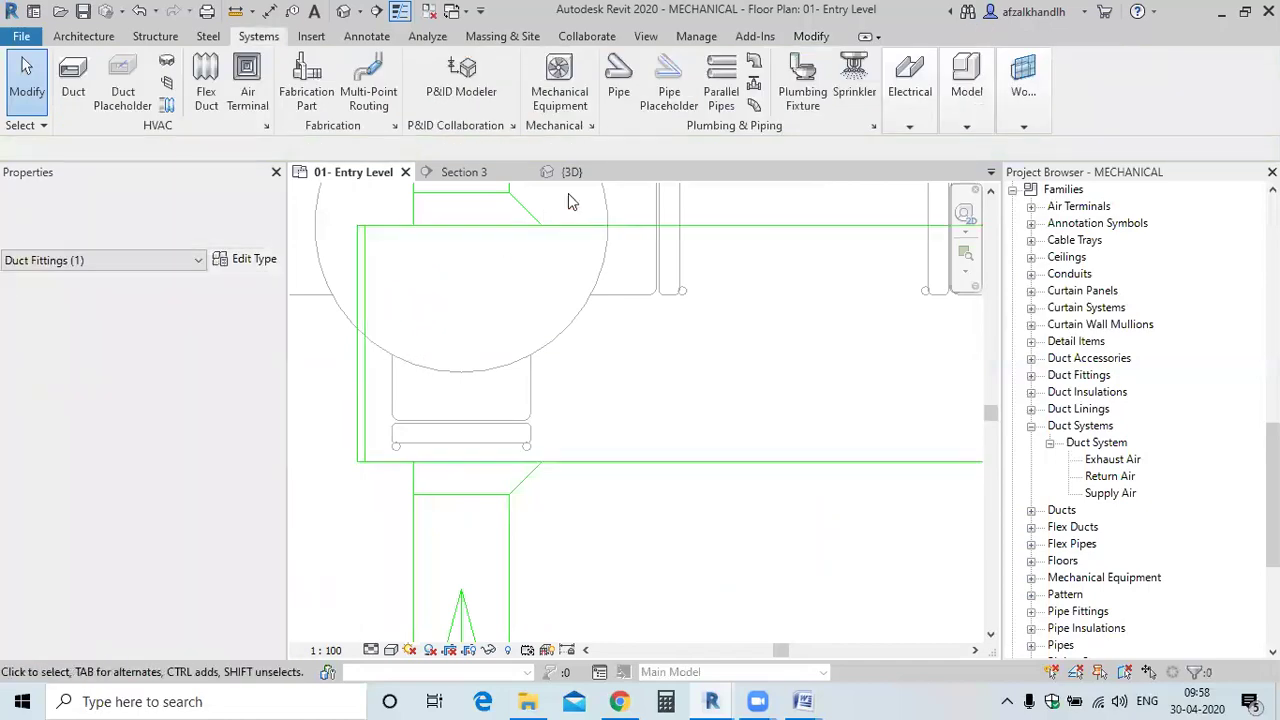
{"action": "left_click", "coordinate": [566, 172]}
{"action": "scroll", "coordinate": [500, 425], "scroll_direction": "up", "scroll_amount": 5}
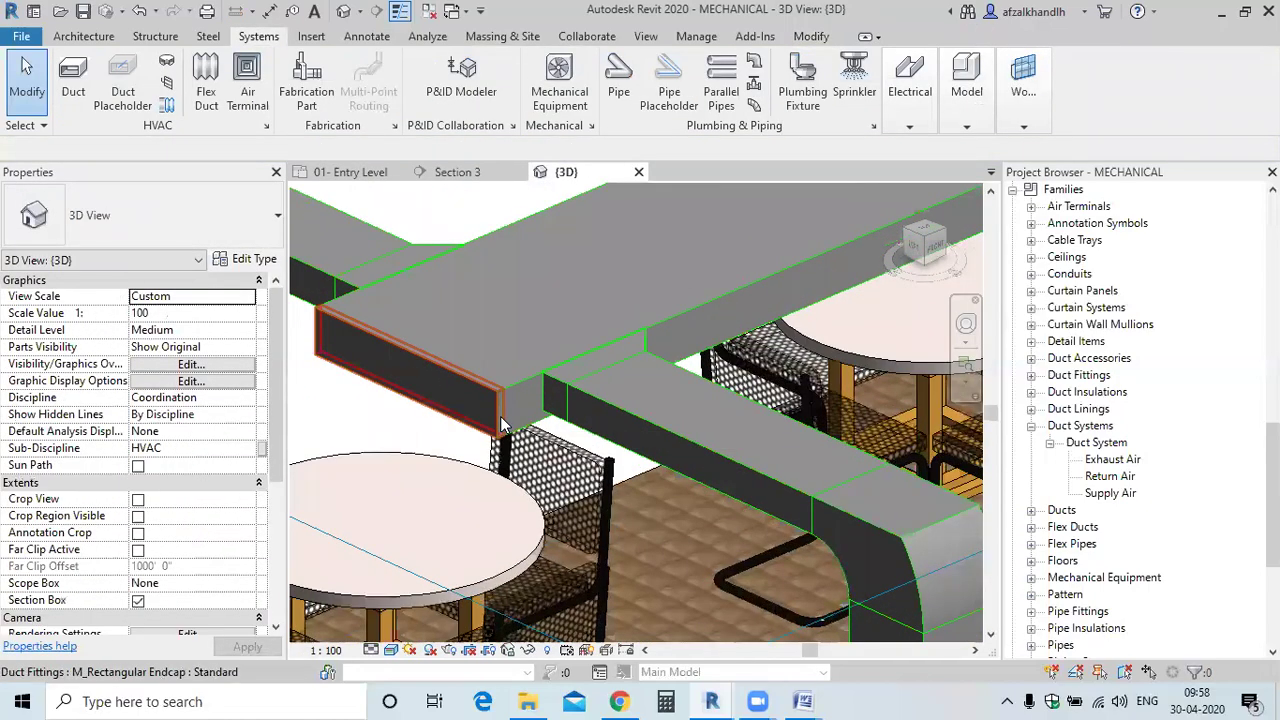
{"action": "scroll", "coordinate": [503, 432], "scroll_direction": "down", "scroll_amount": 8}
{"action": "scroll", "coordinate": [507, 440], "scroll_direction": "down", "scroll_amount": 4}
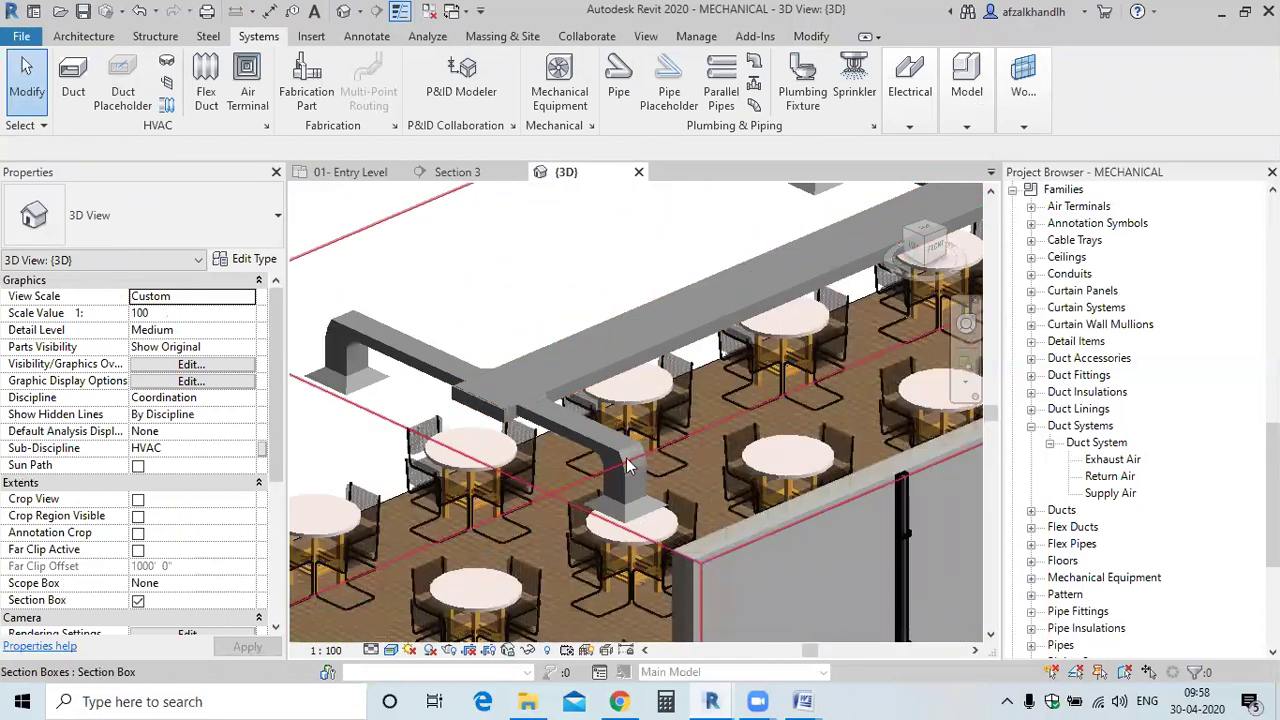
{"action": "middle_click_drag", "start_coordinate": [620, 496], "coordinate": [752, 413], "text": "shift"}
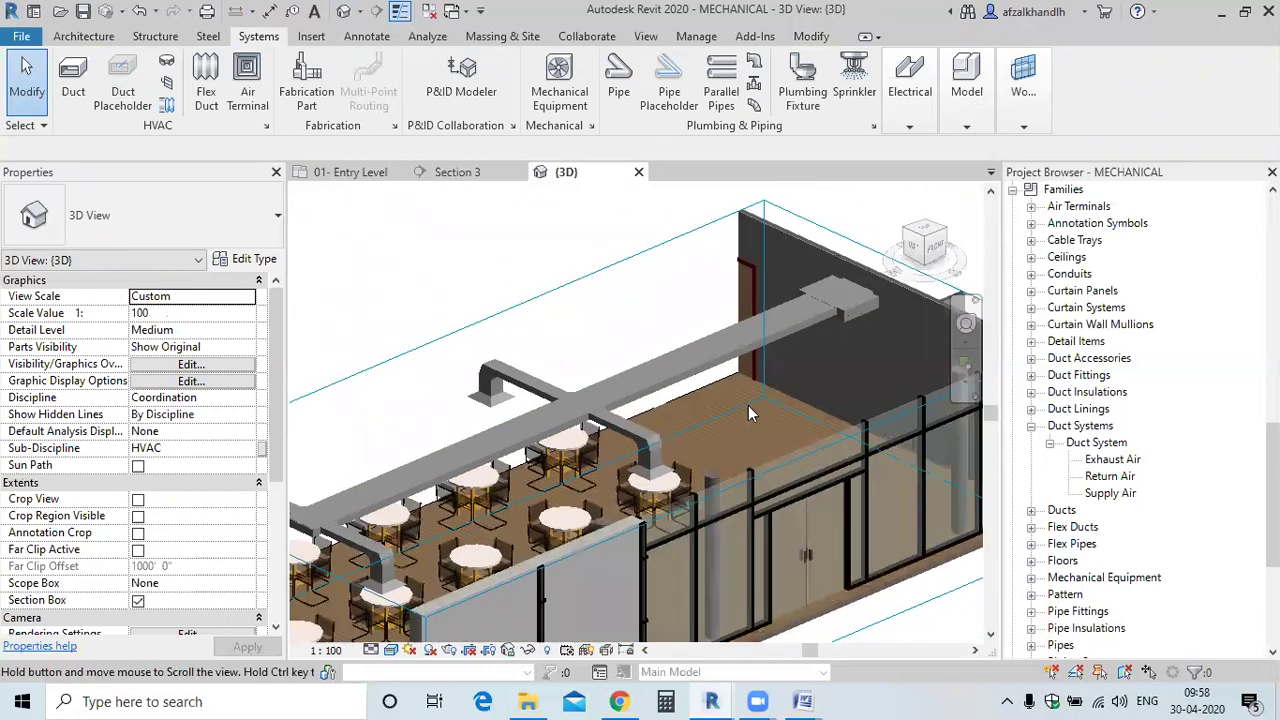
{"action": "scroll", "coordinate": [825, 300], "scroll_direction": "up", "scroll_amount": 5}
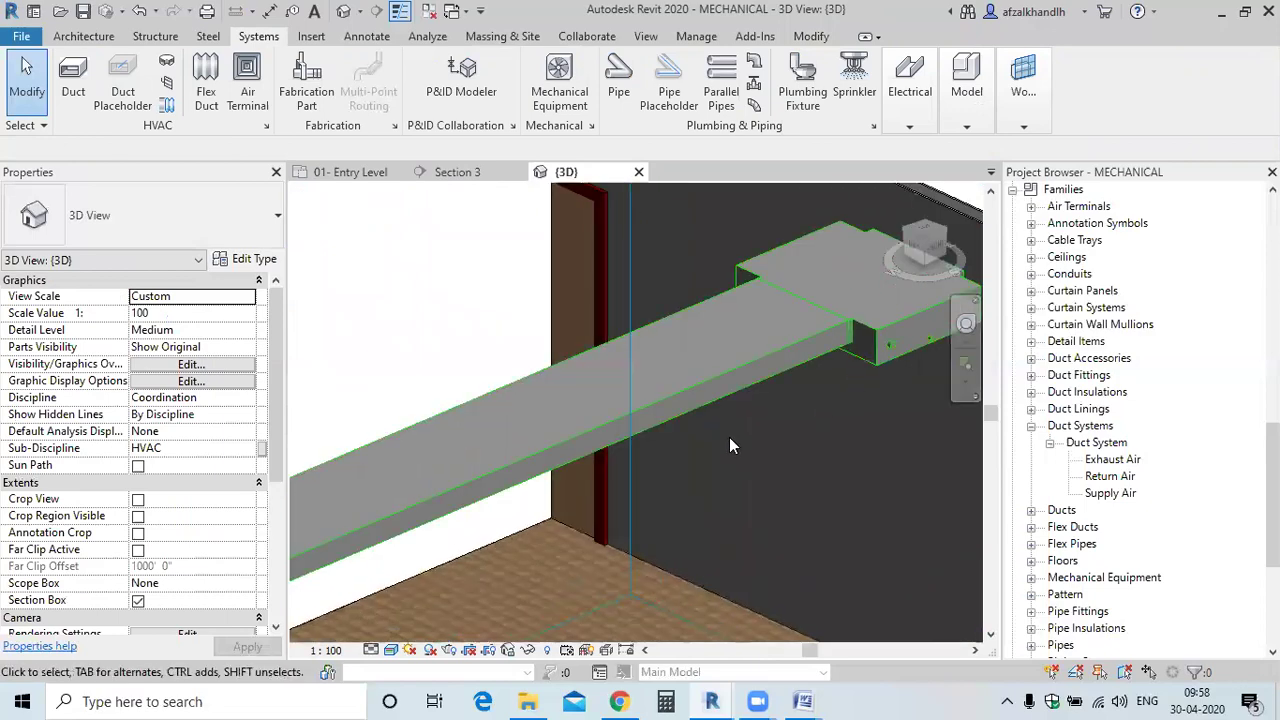
{"action": "scroll", "coordinate": [733, 426], "scroll_direction": "down", "scroll_amount": 4}
{"action": "middle_click_drag", "start_coordinate": [710, 448], "coordinate": [720, 455]}
{"action": "scroll", "coordinate": [720, 455], "scroll_direction": "down", "scroll_amount": 3}
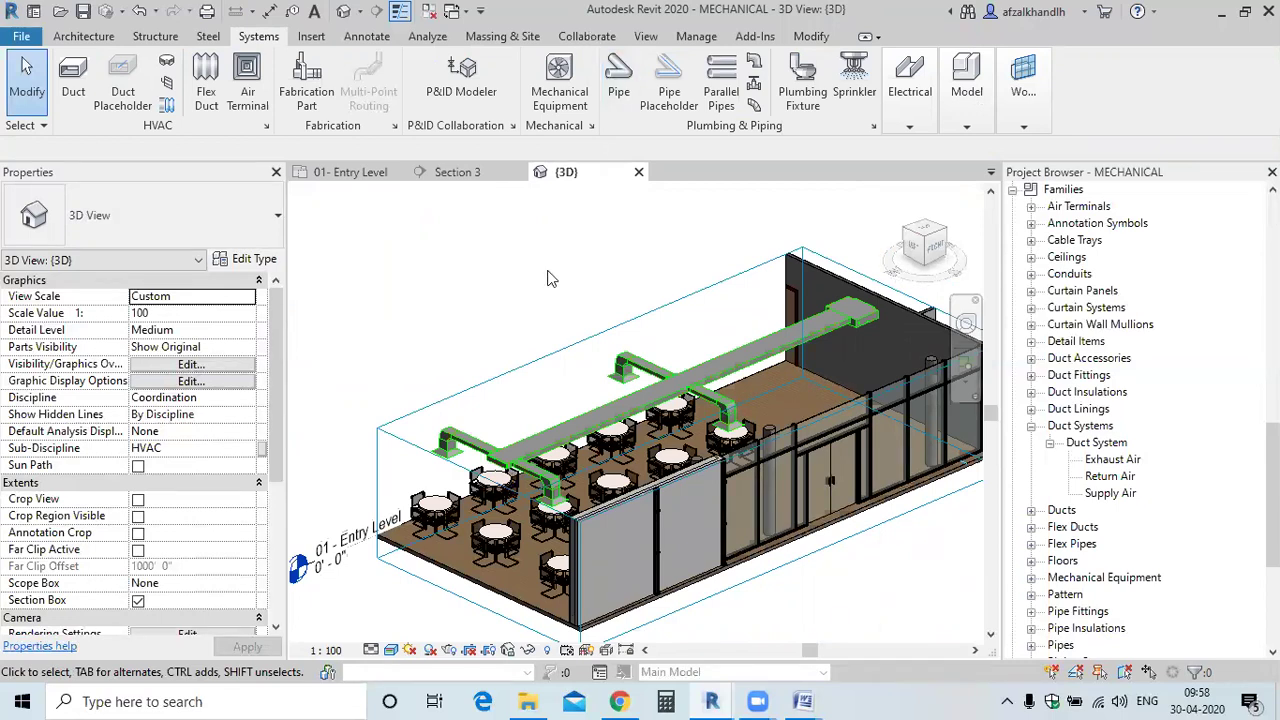
{"action": "mouse_move", "coordinate": [803, 701]}
{"action": "left_click", "coordinate": [710, 639]}
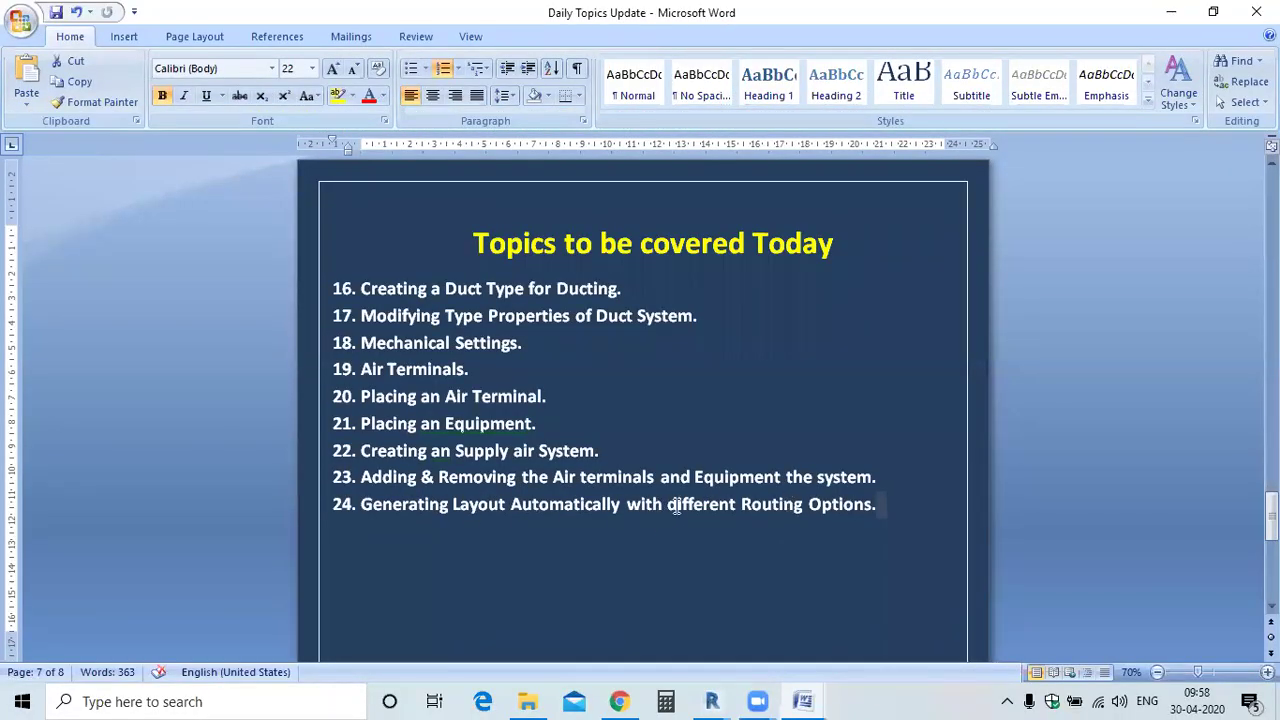
{"action": "left_click", "coordinate": [1171, 12]}
{"action": "scroll", "coordinate": [707, 452], "scroll_direction": "up", "scroll_amount": 2}
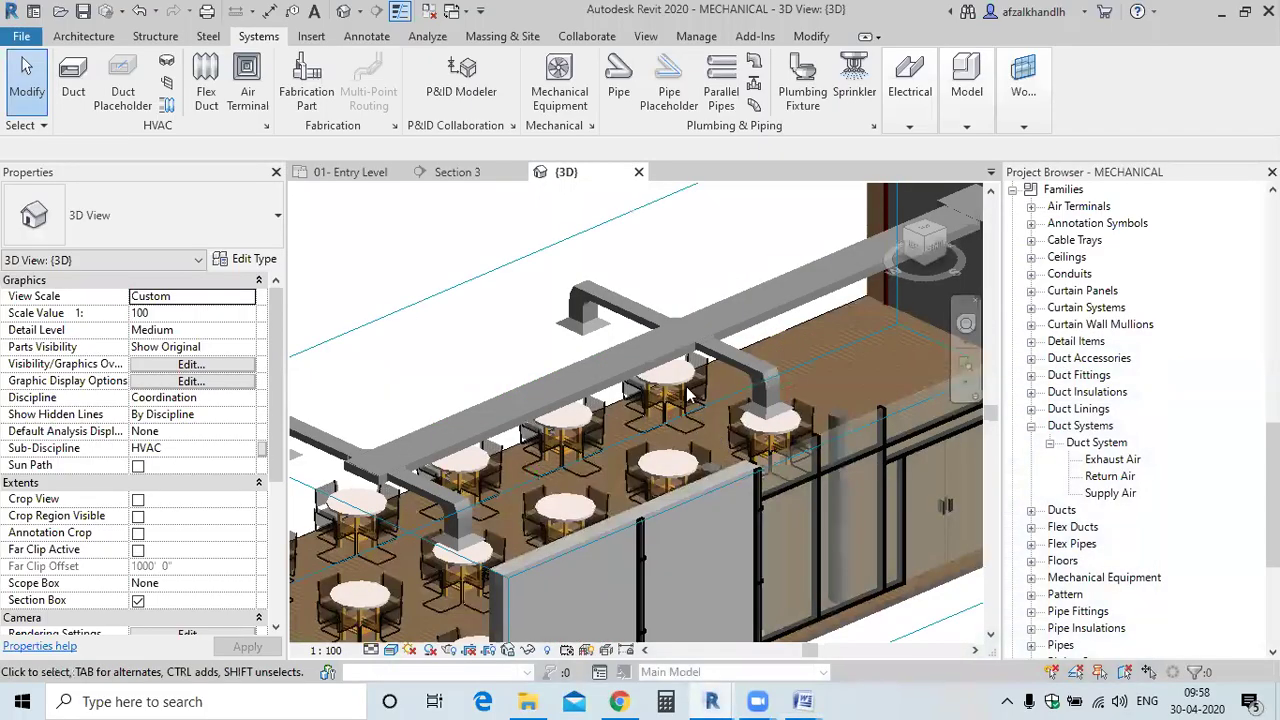
{"action": "scroll", "coordinate": [660, 340], "scroll_direction": "down", "scroll_amount": 3}
{"action": "scroll", "coordinate": [555, 458], "scroll_direction": "up", "scroll_amount": 1}
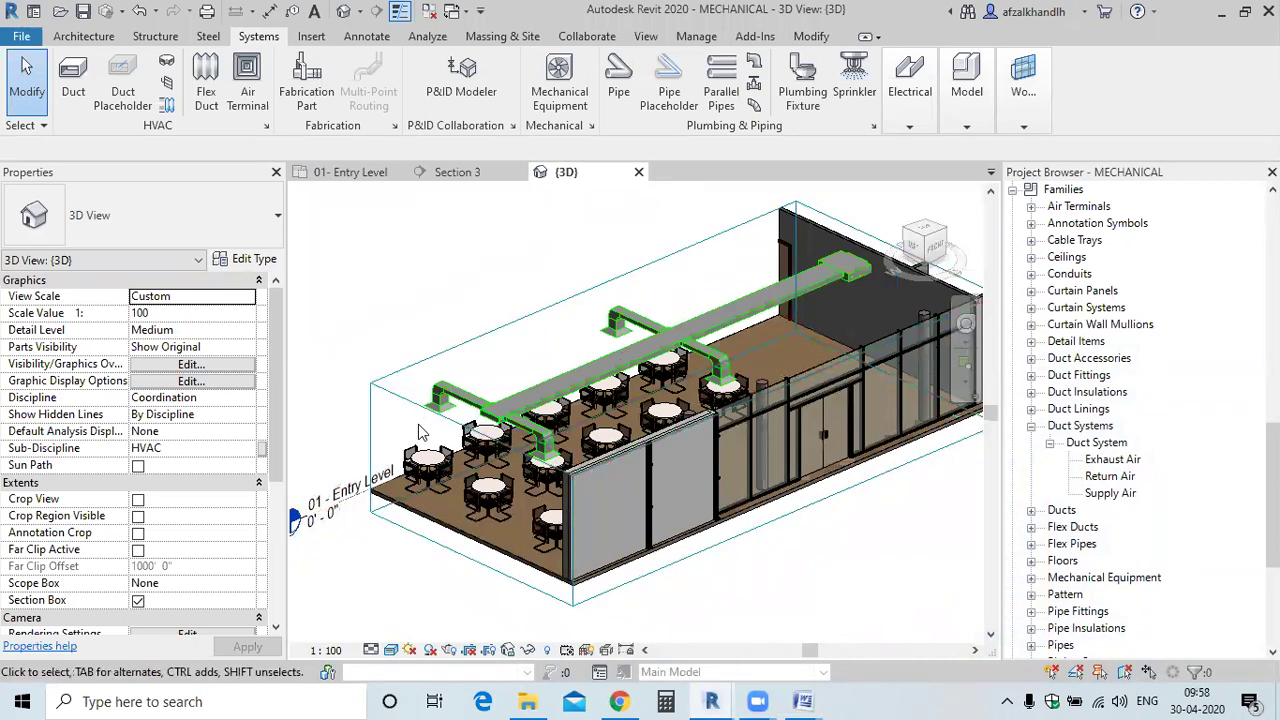
{"action": "middle_click_drag", "start_coordinate": [537, 456], "coordinate": [540, 440], "text": "shift"}
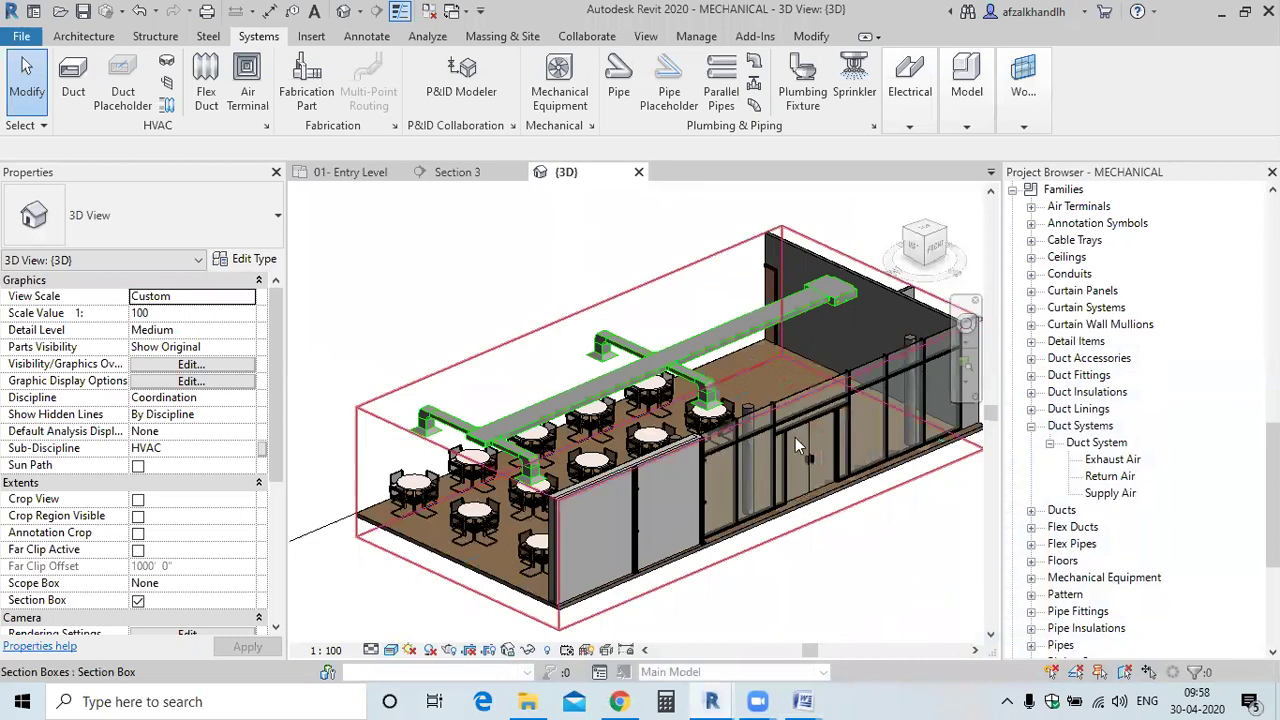
{"action": "scroll", "coordinate": [672, 388], "scroll_direction": "up", "scroll_amount": 5}
{"action": "scroll", "coordinate": [670, 388], "scroll_direction": "up", "scroll_amount": 3}
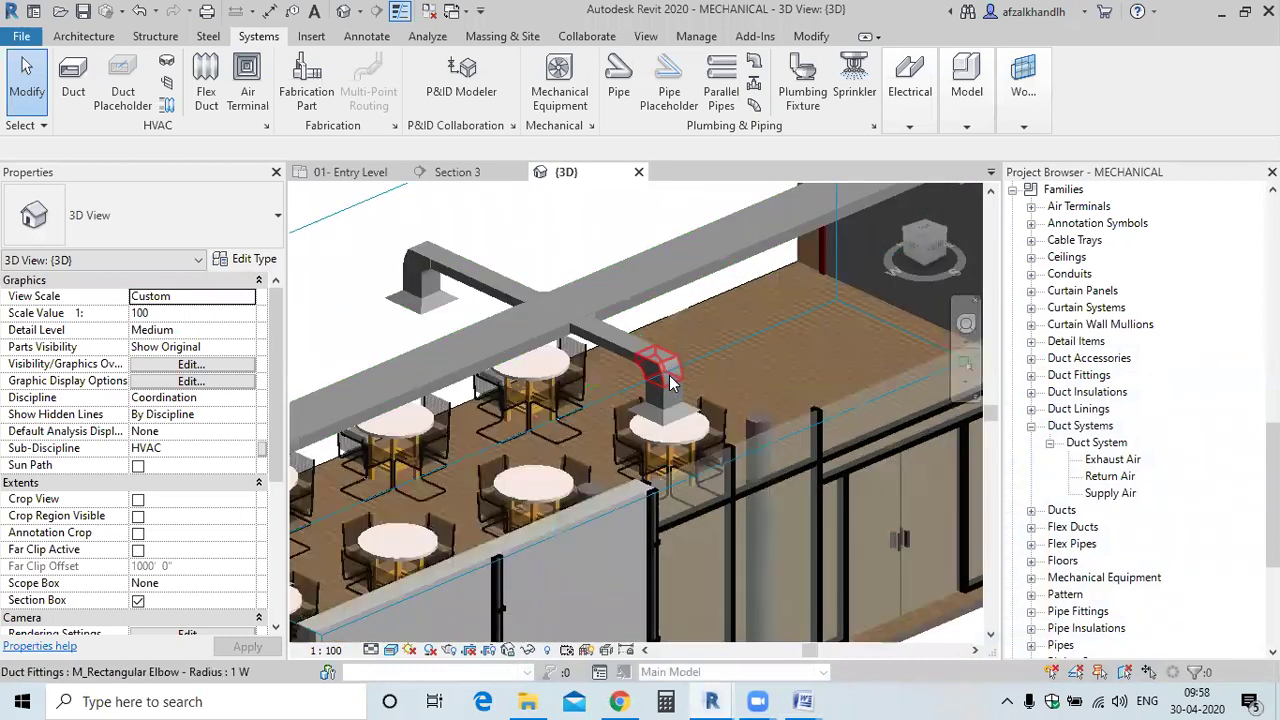
{"action": "scroll", "coordinate": [730, 530], "scroll_direction": "up", "scroll_amount": 2}
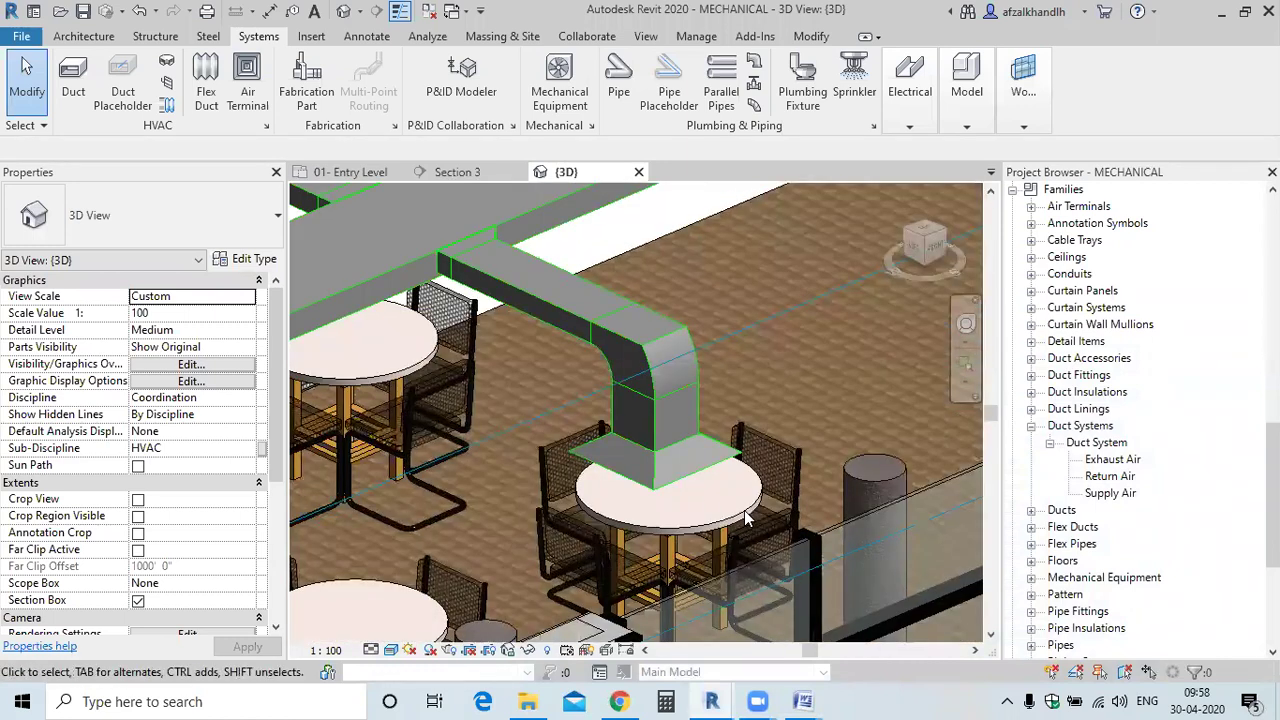
{"action": "scroll", "coordinate": [780, 411], "scroll_direction": "down", "scroll_amount": 5}
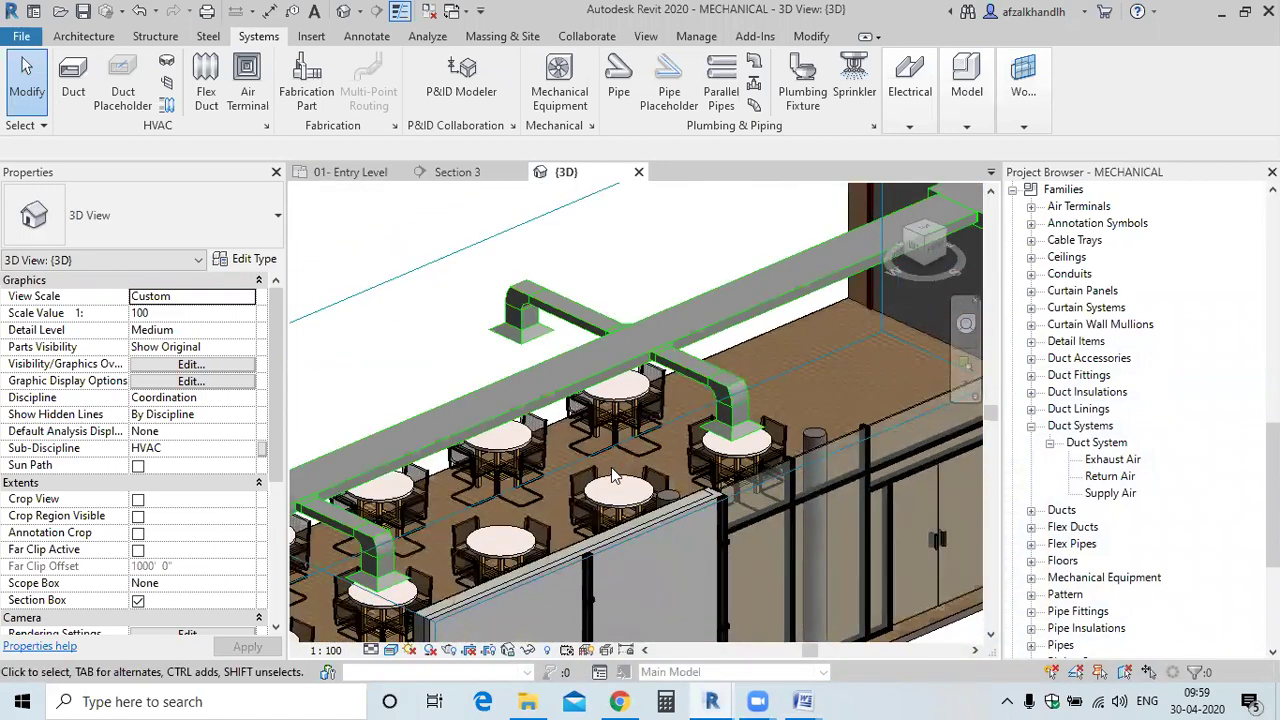
{"action": "scroll", "coordinate": [637, 393], "scroll_direction": "down", "scroll_amount": 3}
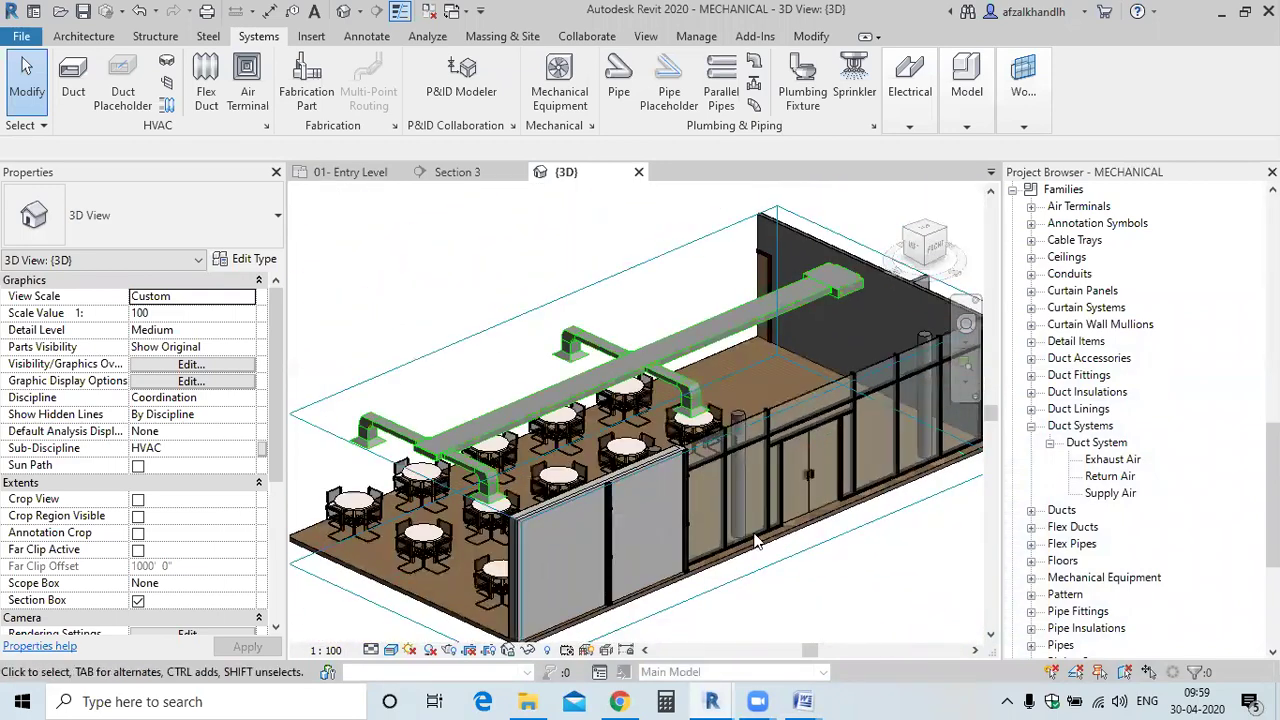